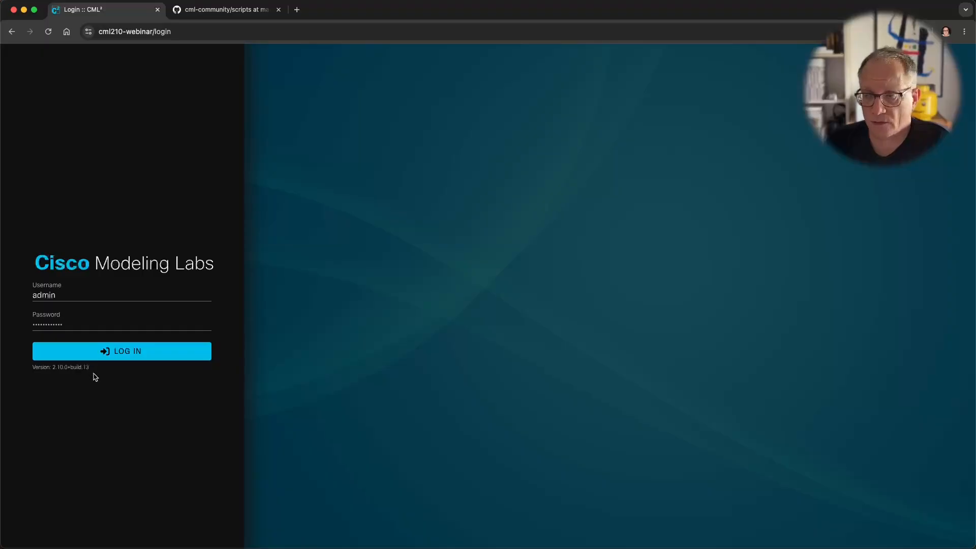
Step: Log in to Cisco Modeling Labs and open the 'kali and win11' lab in the Workbench
key("Return")
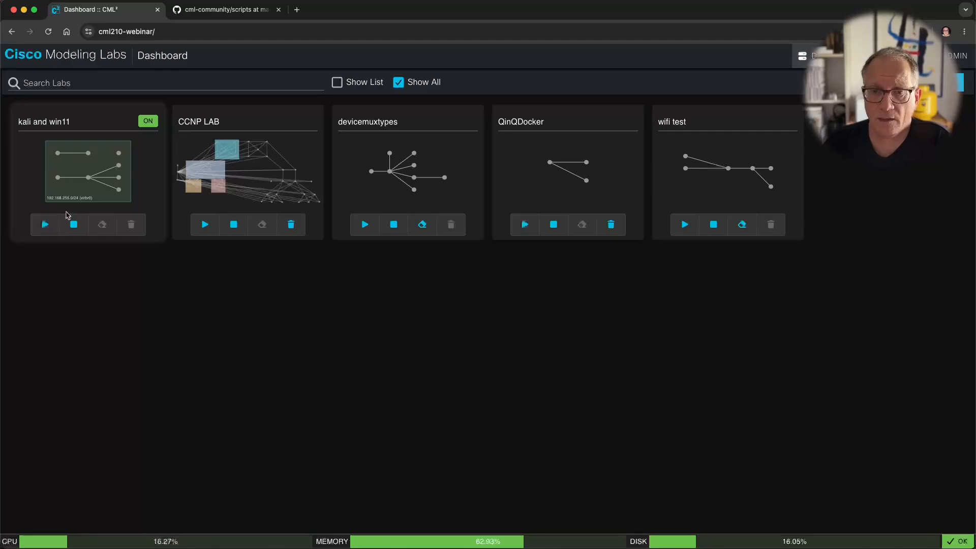
left_click(95, 183)
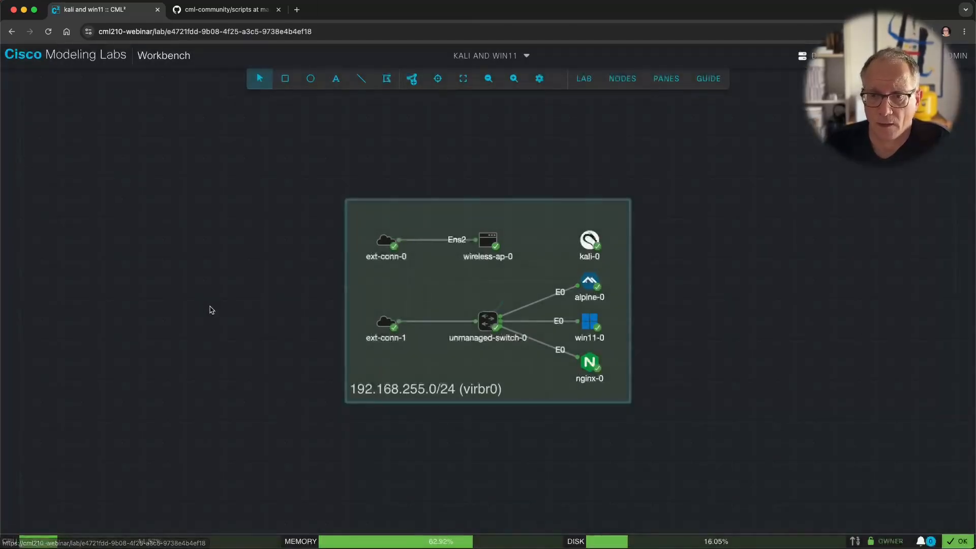
scroll(257, 288, "up", 4)
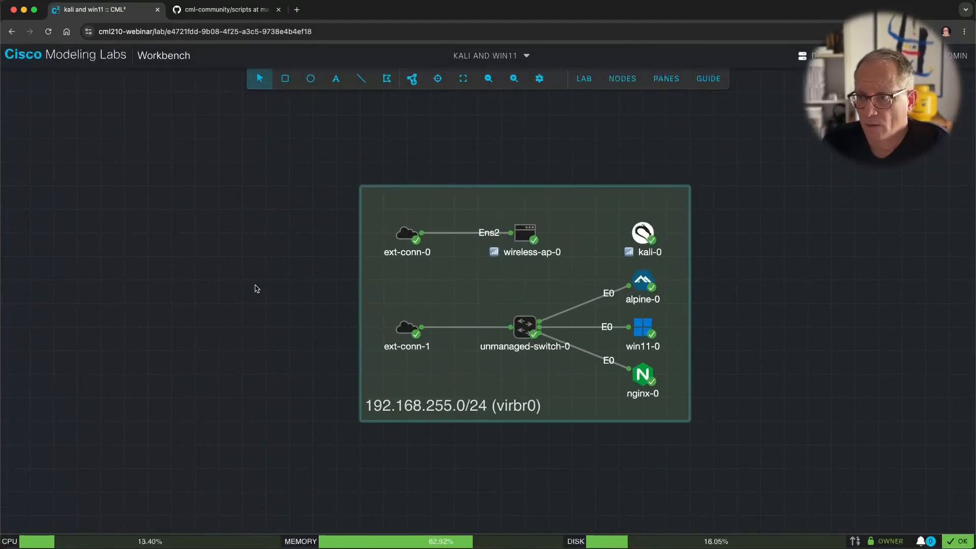
Step: Centre the topology and show ext-conn-1's configuration, attached to NAT (virbr0)
left_click_drag(285, 291, 80, 279)
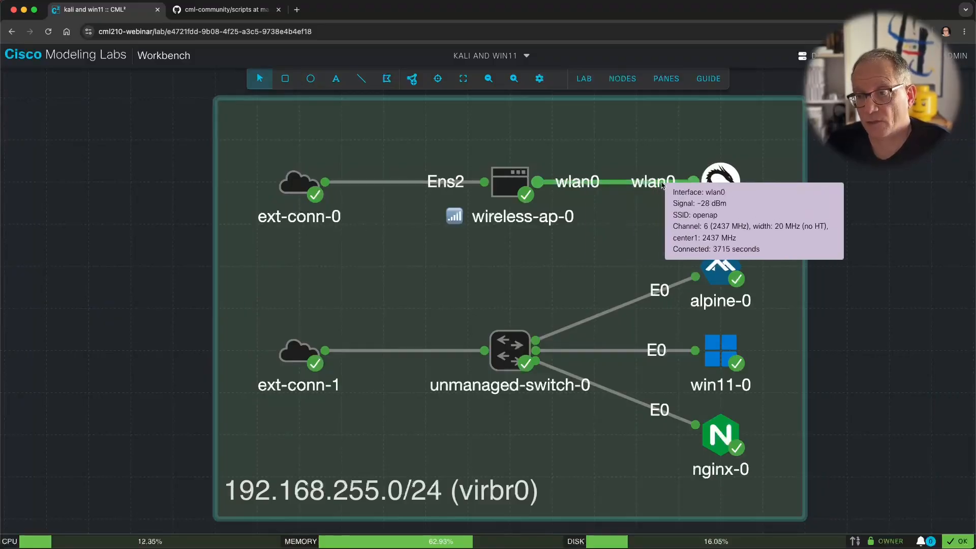
left_click(303, 352)
left_click(785, 108)
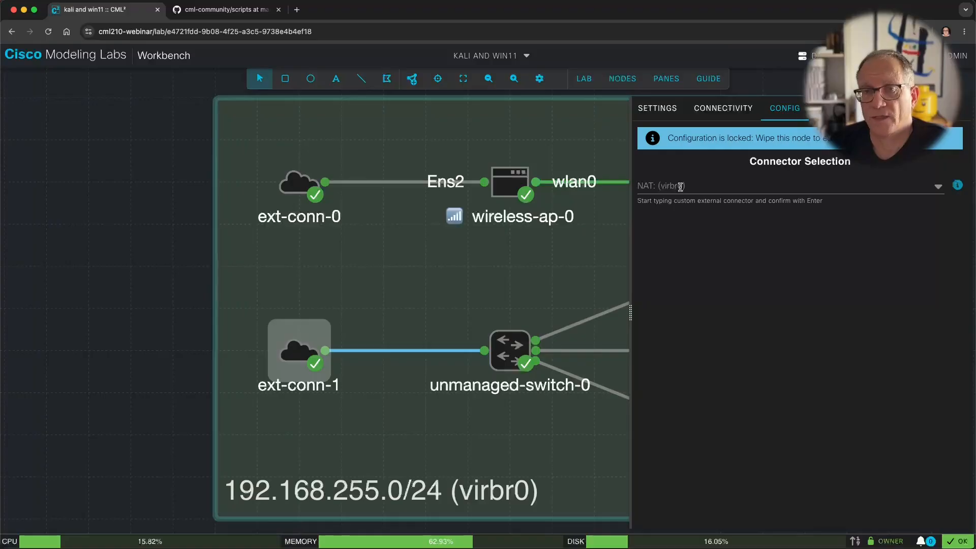
Step: Clear the connector selection and open a console pane for the kali-0 node
left_click(426, 295)
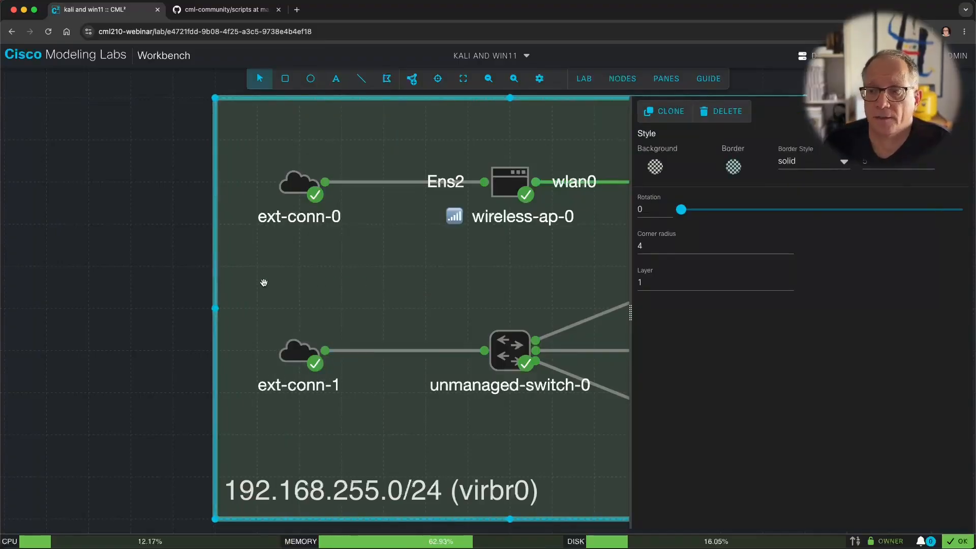
left_click(173, 293)
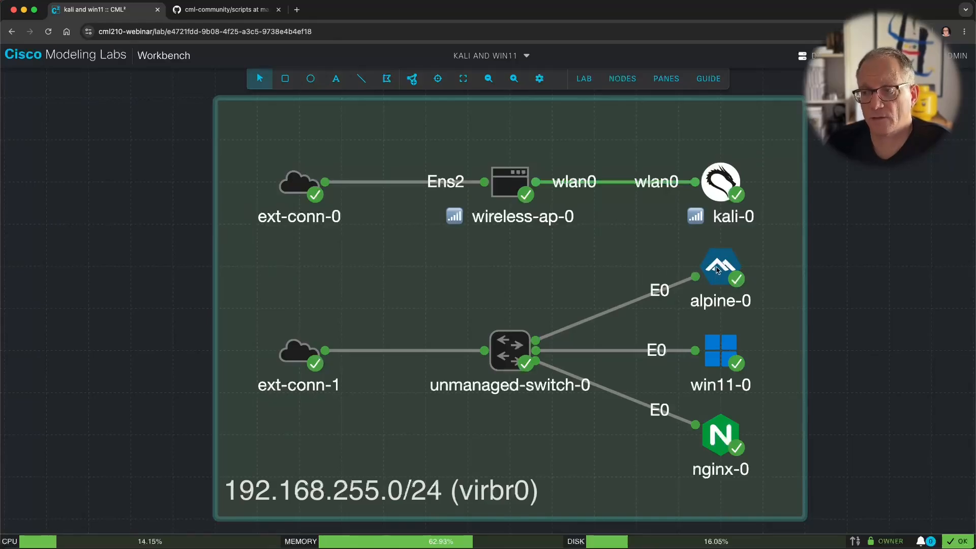
right_click(722, 181)
left_click(765, 300)
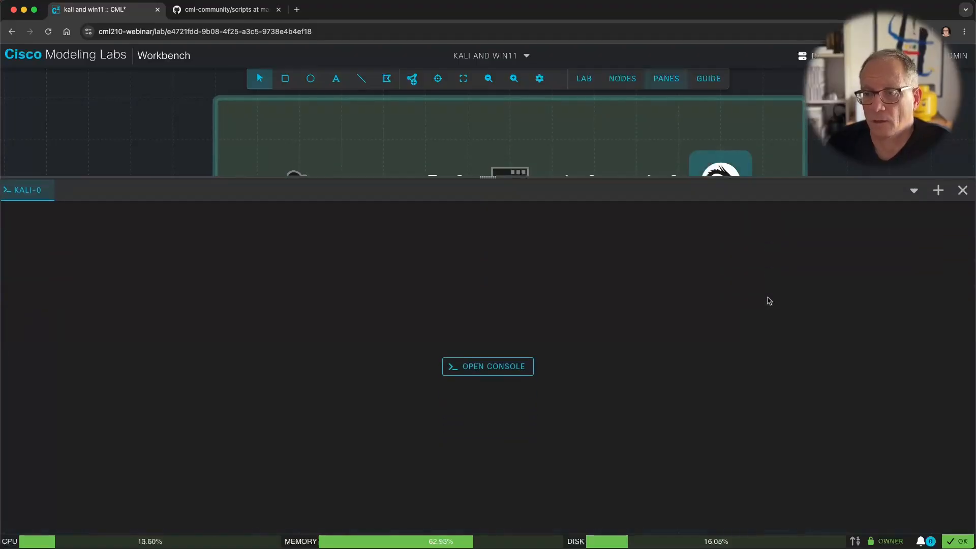
Step: Connect to the kali-0 console and log in as user kali with the password
left_click(474, 366)
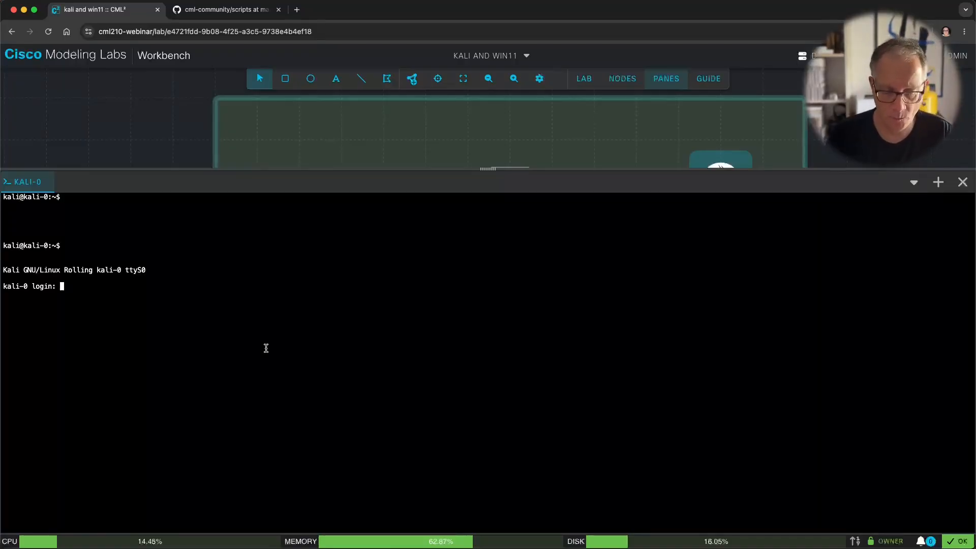
type("kali")
key("Return")
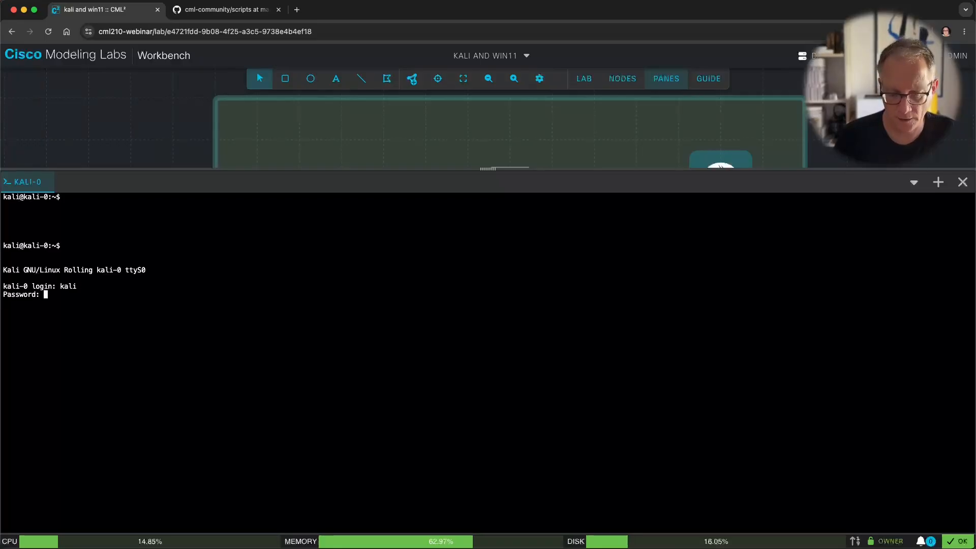
key("Return")
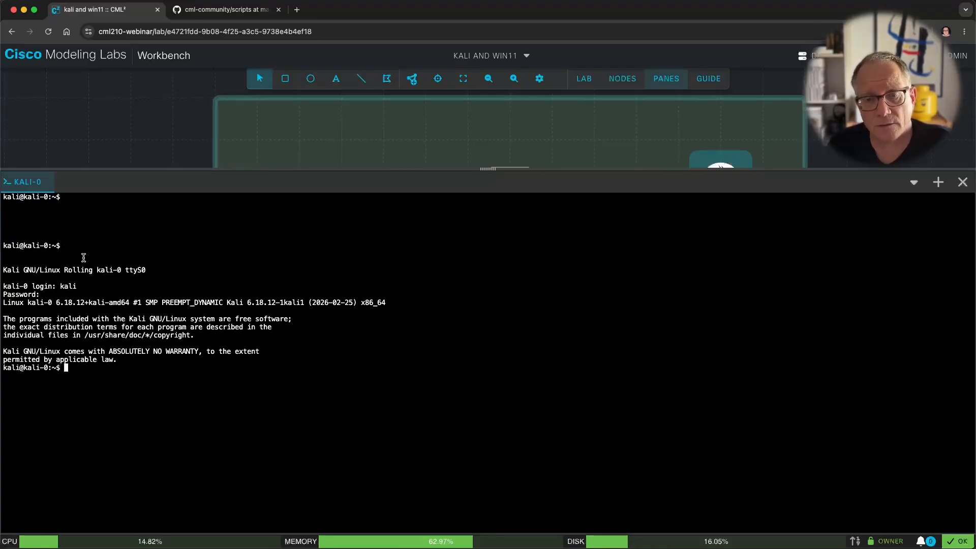
Step: Open Global Console Settings from the kali-0 console tab and cancel without changes
right_click(21, 183)
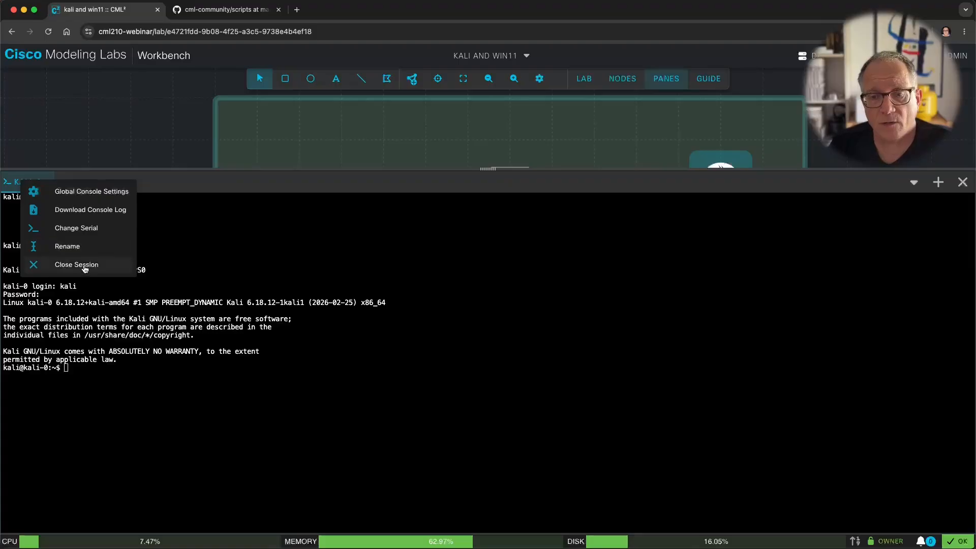
left_click(97, 192)
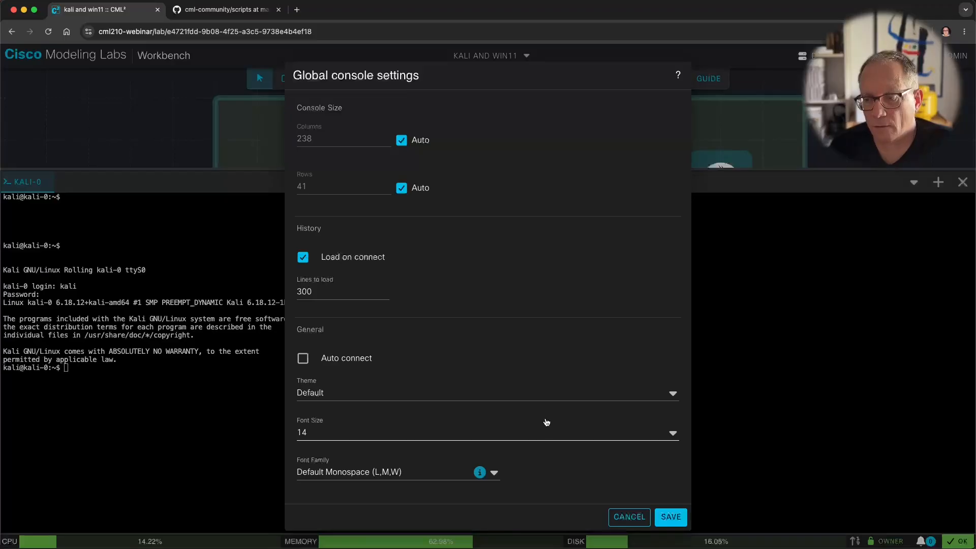
left_click(633, 517)
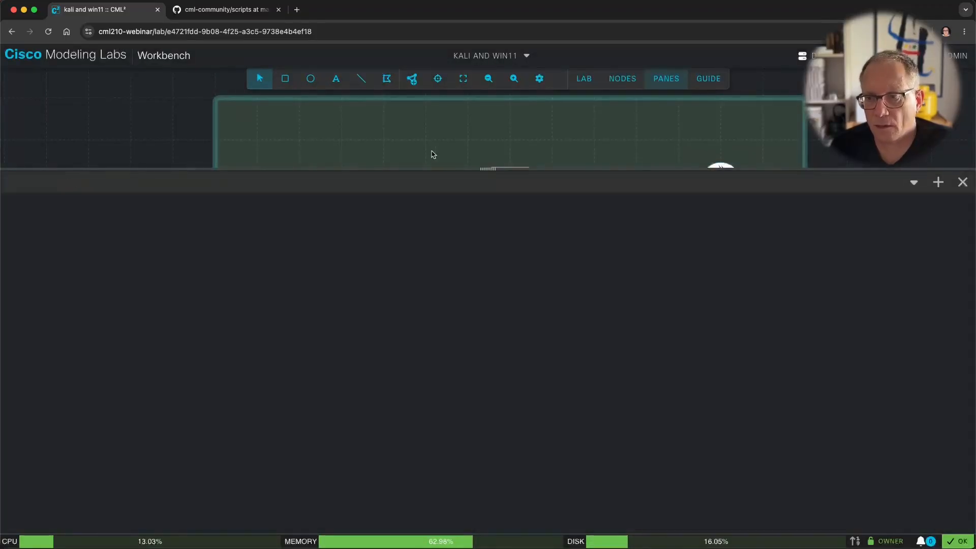
Step: Reopen and connect the kali-0 console, selecting its terminal text
right_click(713, 156)
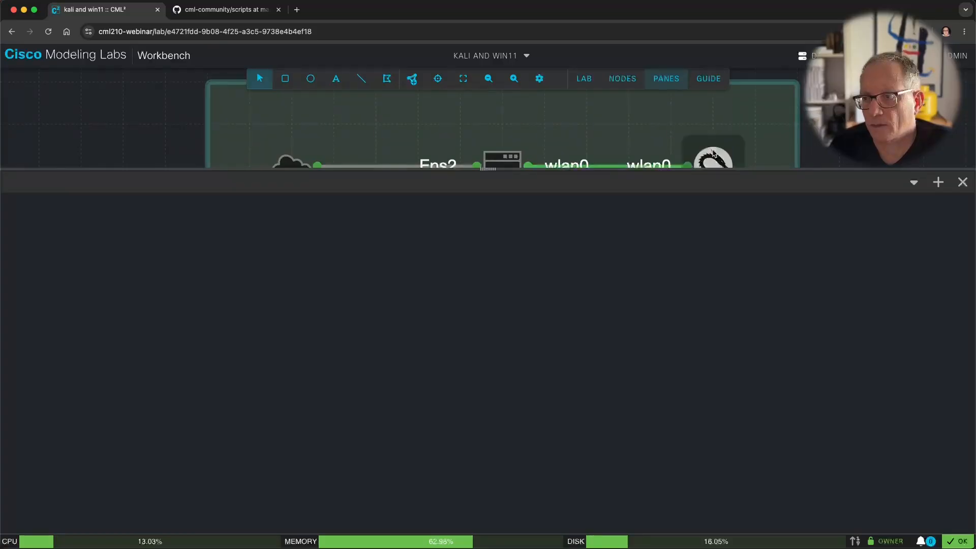
left_click(756, 274)
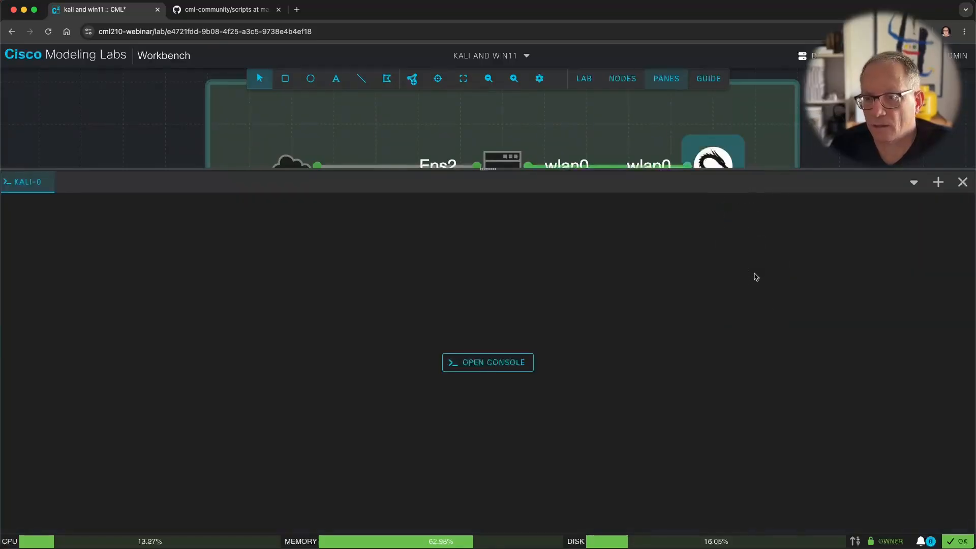
left_click(511, 362)
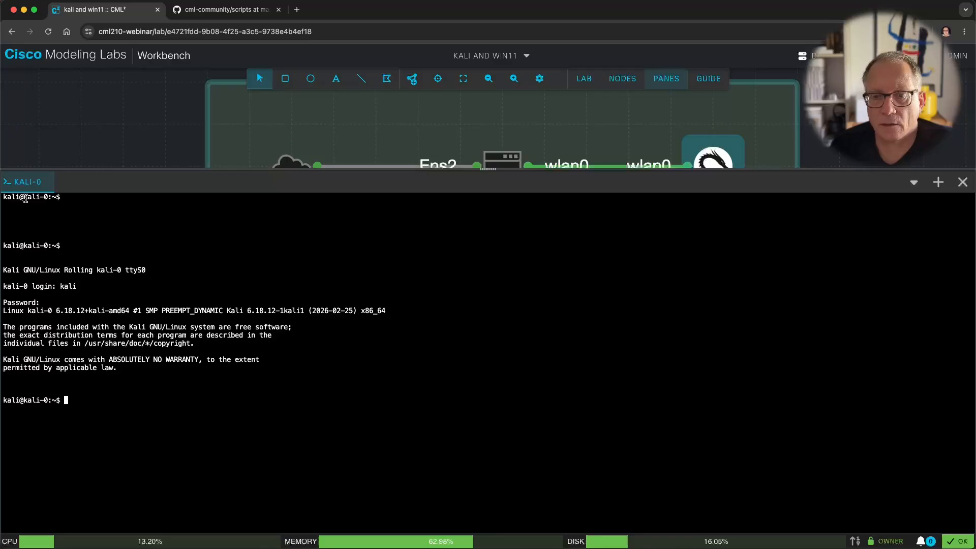
left_click_drag(23, 197, 138, 397)
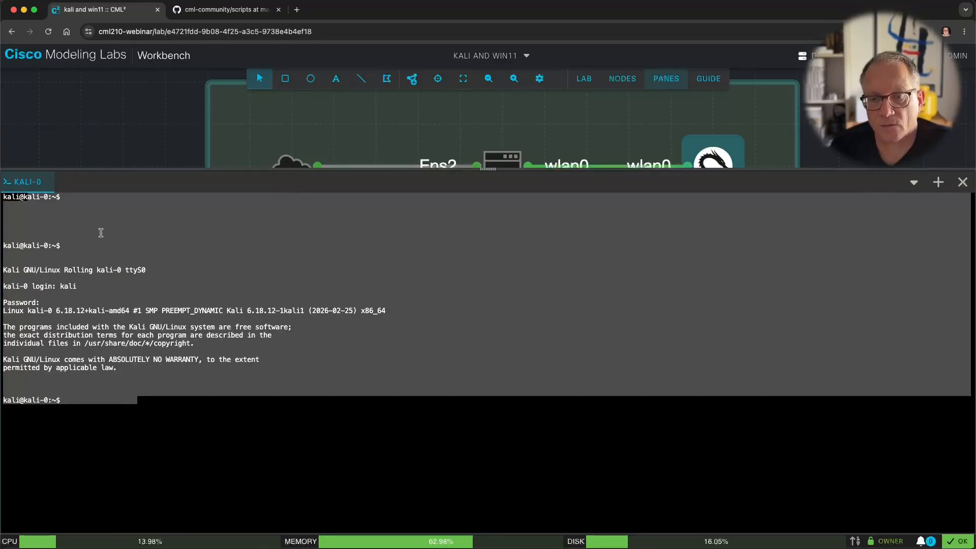
Step: In Global Console Settings, enable Auto connect and set the theme to Retro 1
right_click(30, 191)
left_click(83, 206)
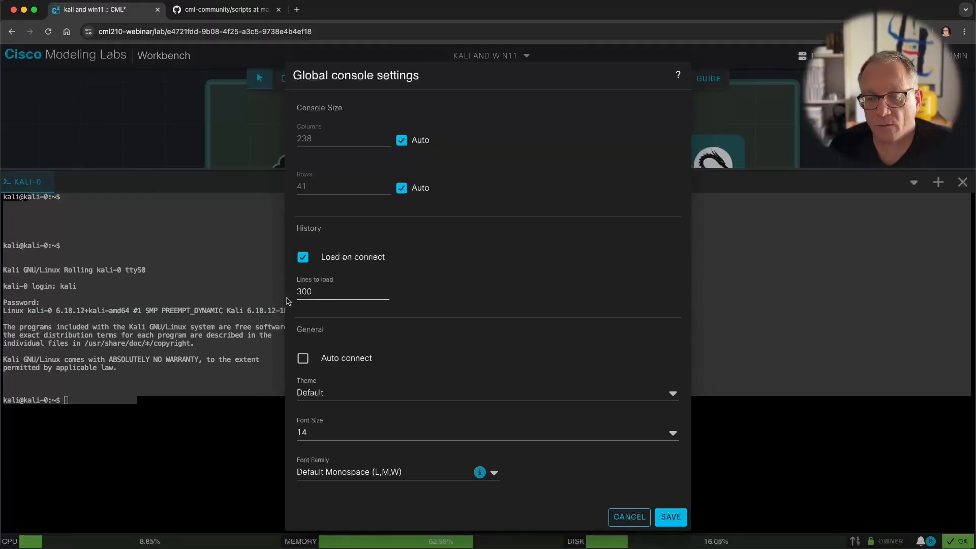
left_click(302, 358)
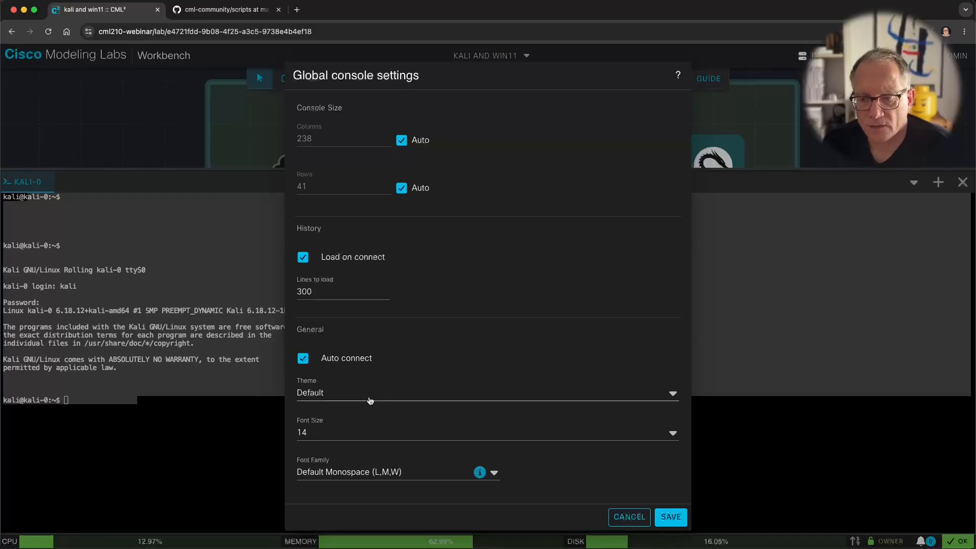
left_click(342, 392)
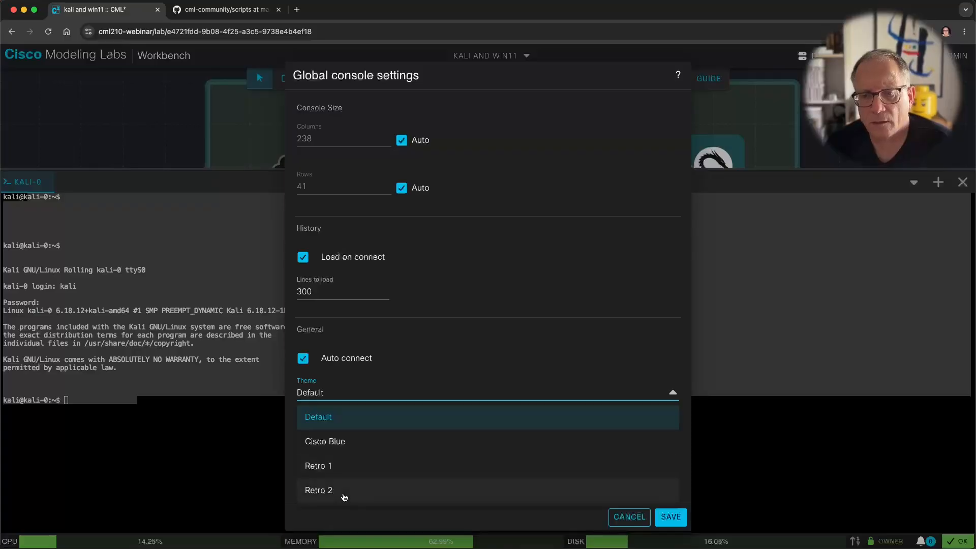
left_click(377, 467)
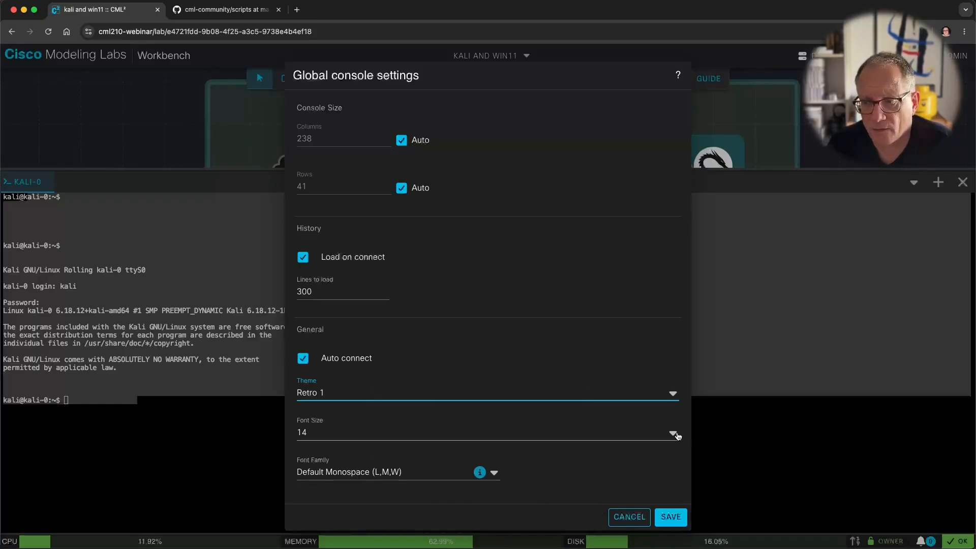
Step: Set console font size 16 and font family CaskaydiaCove Nerd Font, then save
left_click(436, 434)
left_click(330, 359)
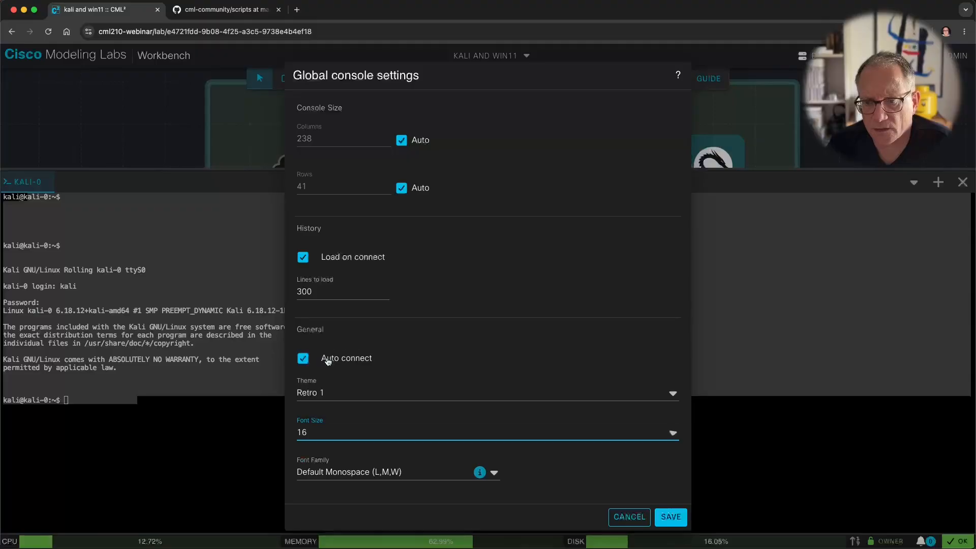
left_click(494, 473)
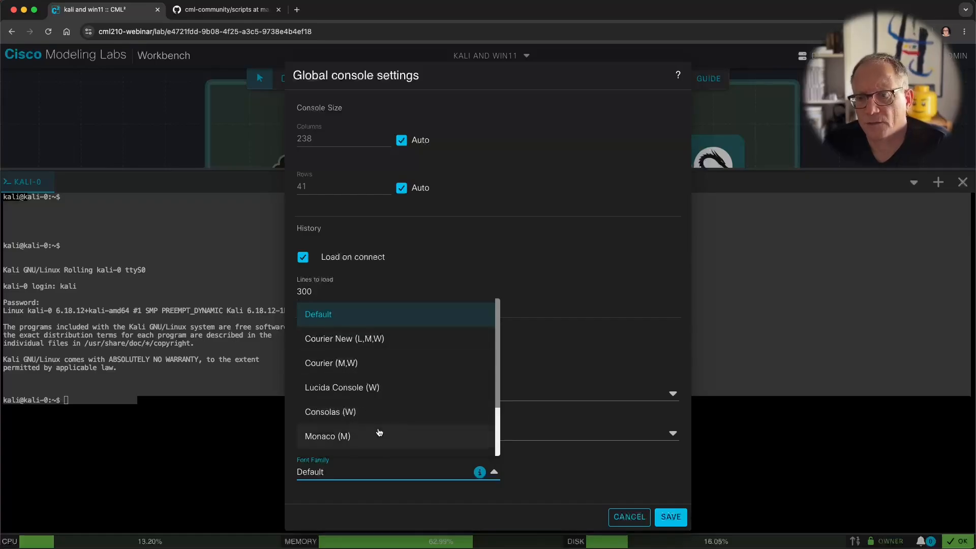
key("Up")
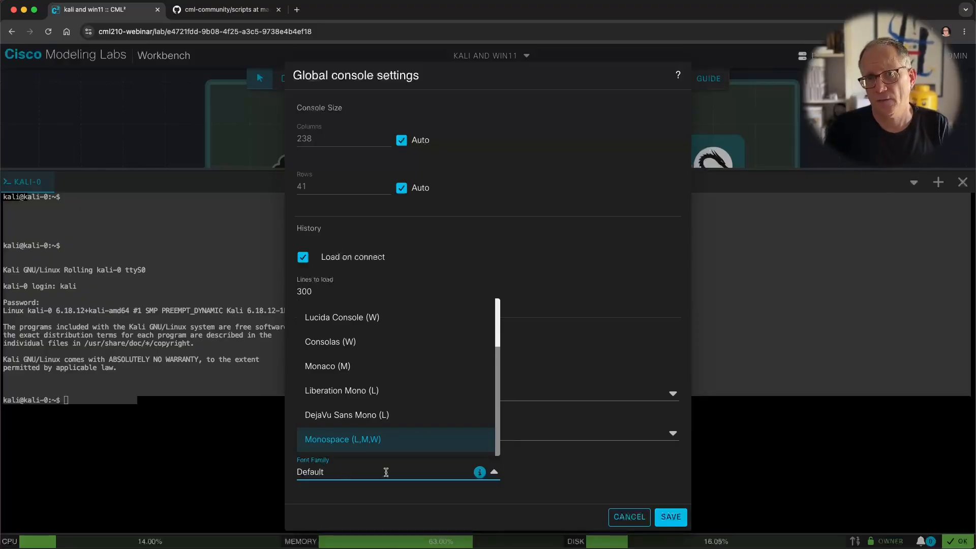
key("BackSpace")
key("BackSpace")
key("BackSpace")
key("BackSpace")
key("BackSpace")
key("BackSpace")
key("BackSpace")
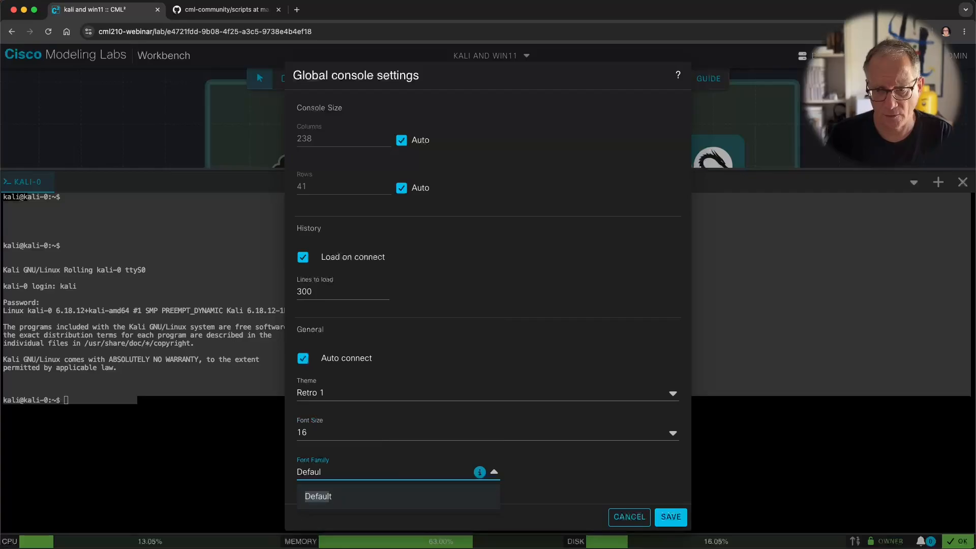
type("CaskaydiaCove N")
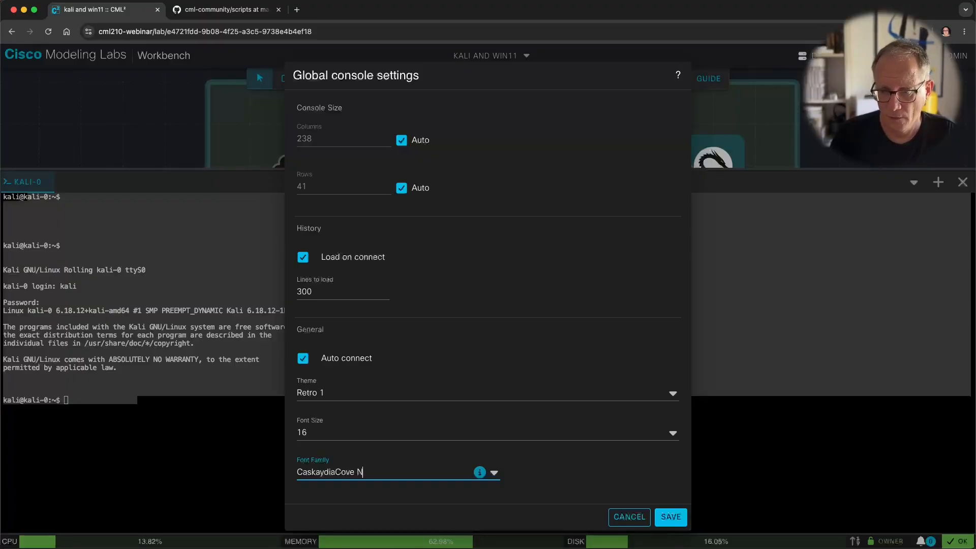
type("erd Font")
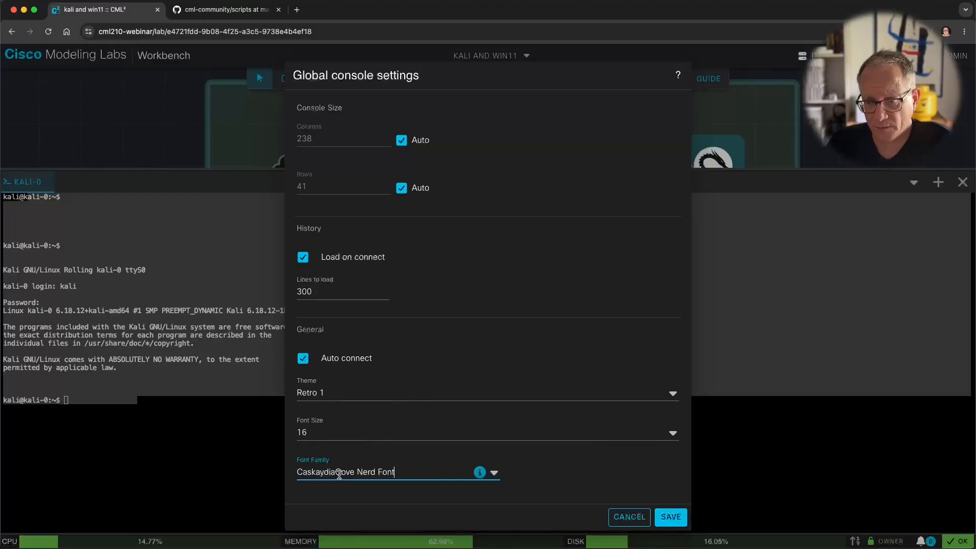
left_click(671, 518)
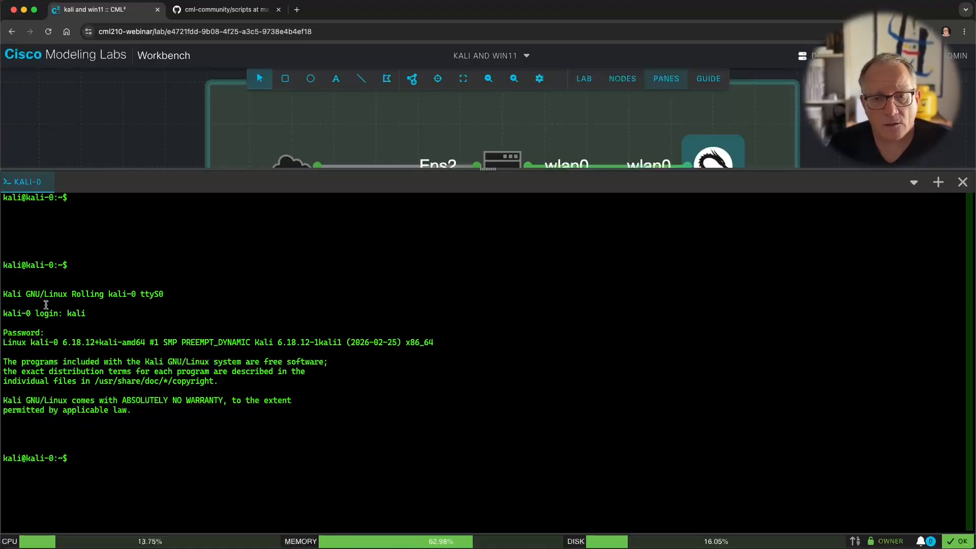
Step: Change the global console font size to 18 and save
right_click(22, 184)
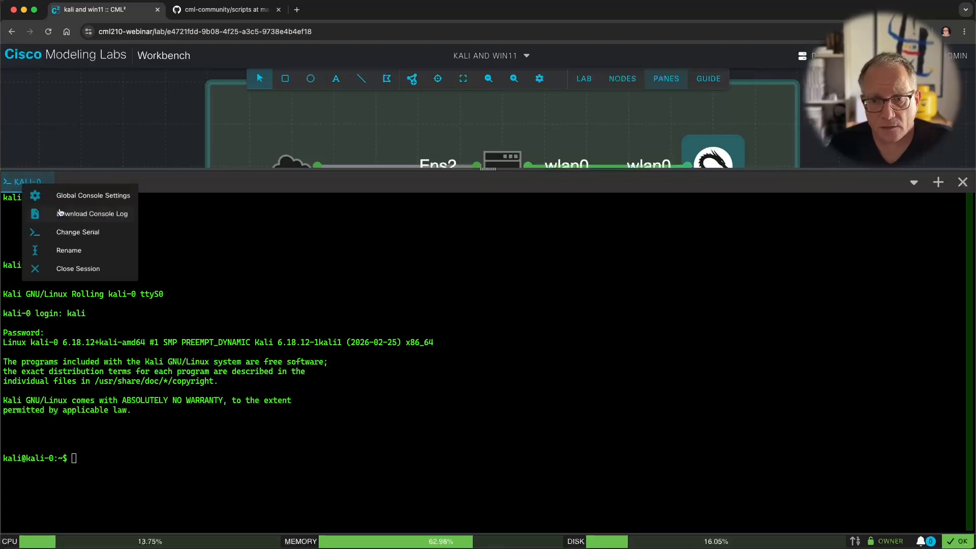
left_click(51, 196)
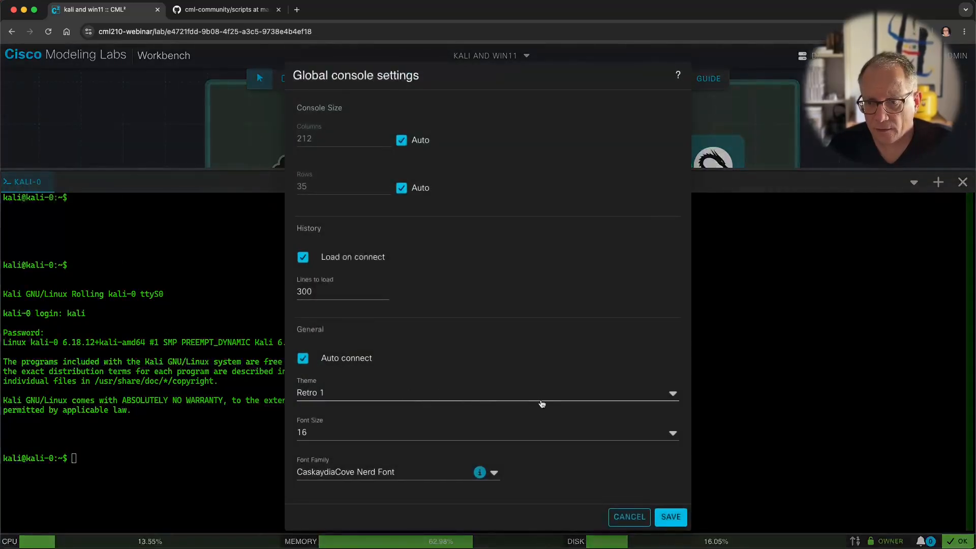
left_click(672, 432)
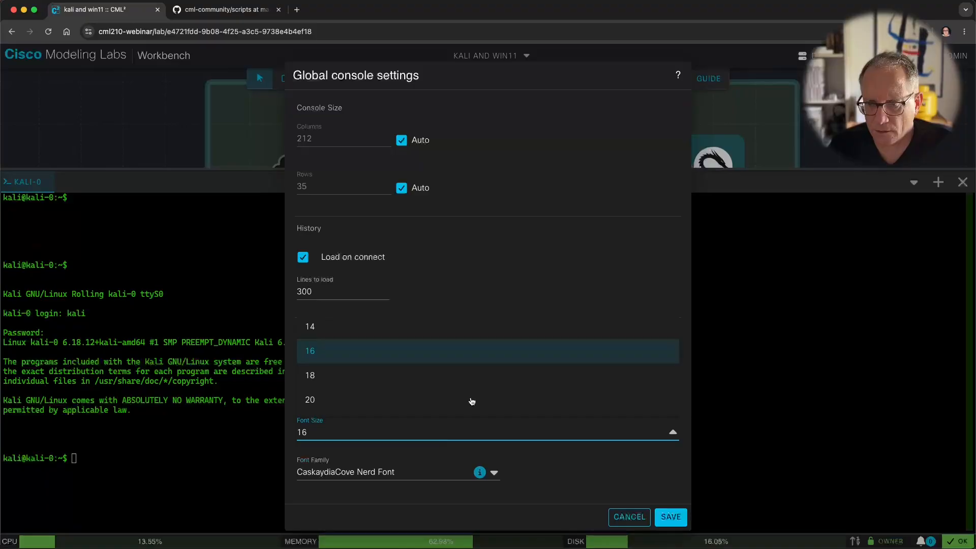
left_click(440, 375)
left_click(671, 517)
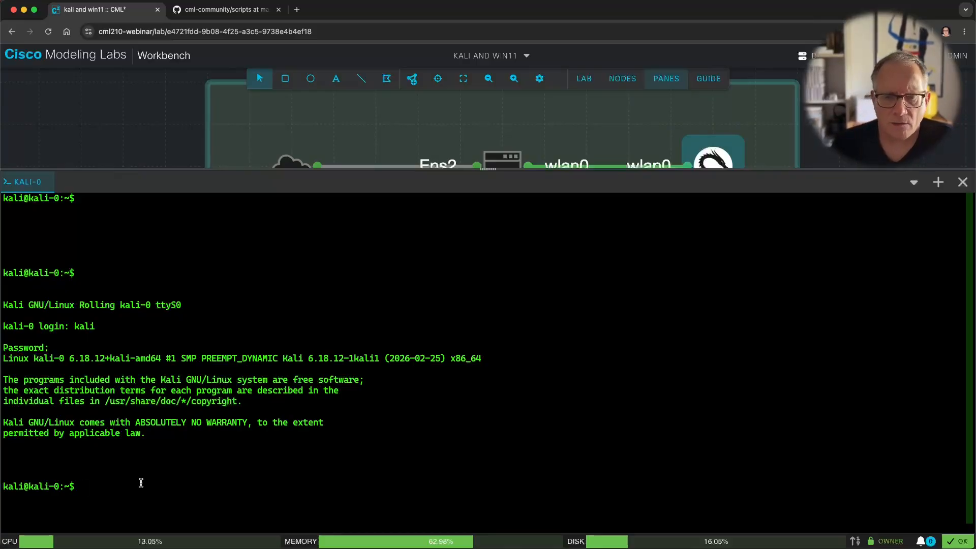
Step: Edit the console font family and save it as the corrected CaskaydiaCove Nerd Font
right_click(27, 183)
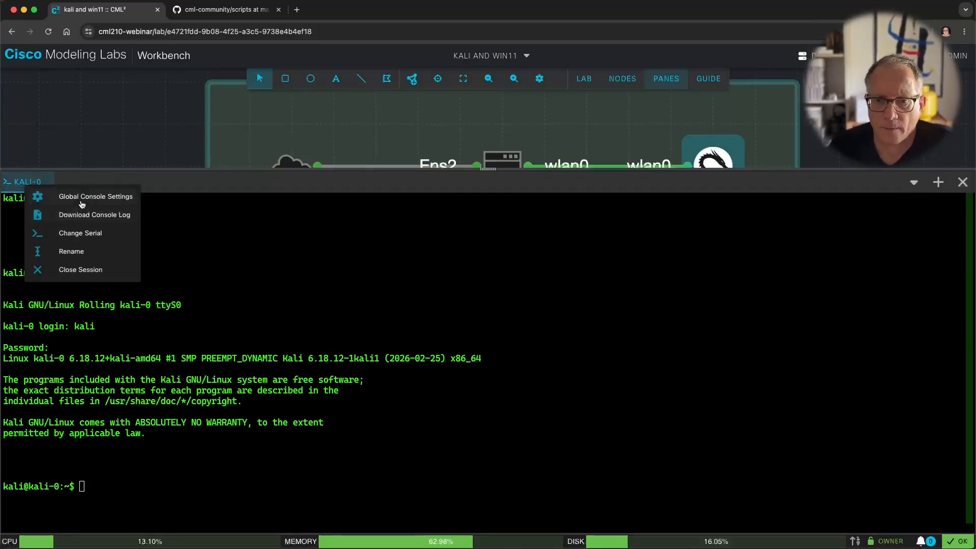
left_click(82, 198)
left_click(341, 472)
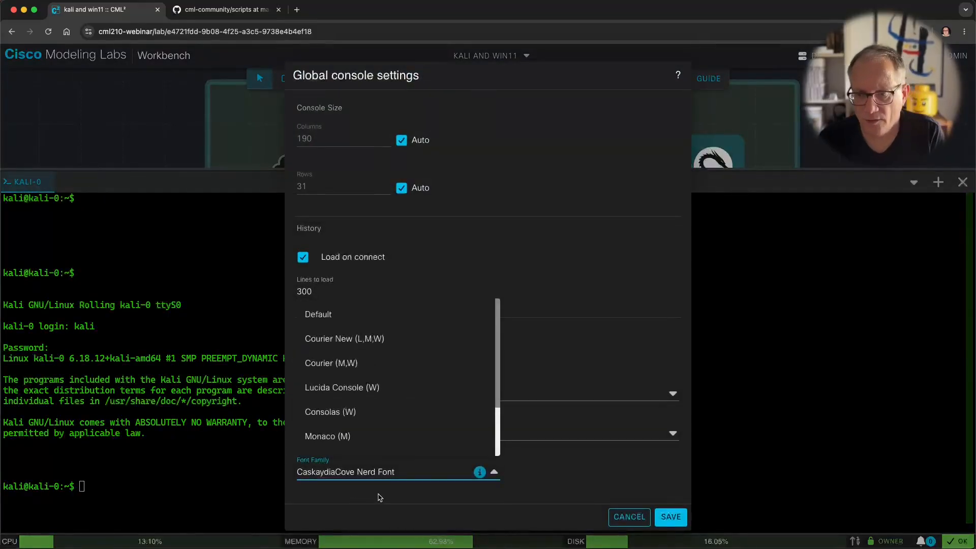
type("ss")
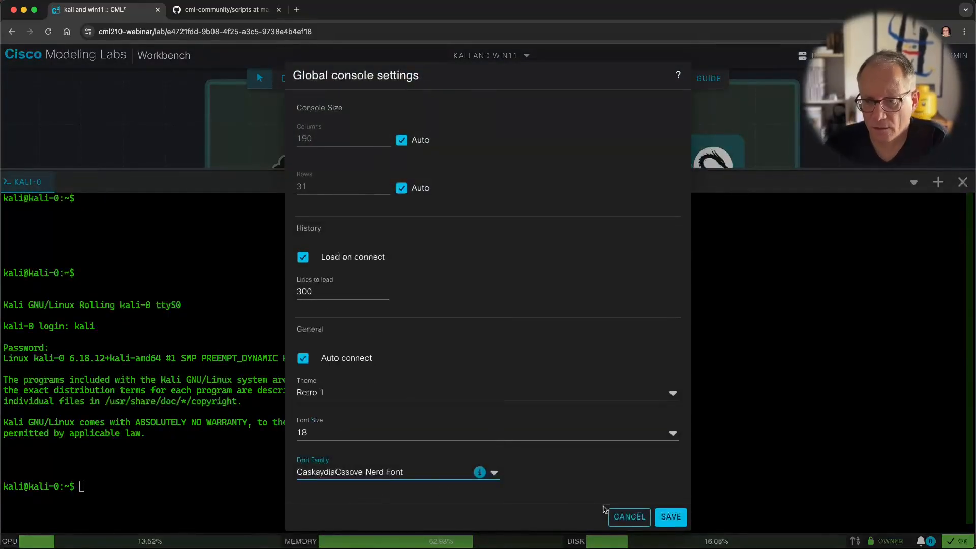
left_click(670, 517)
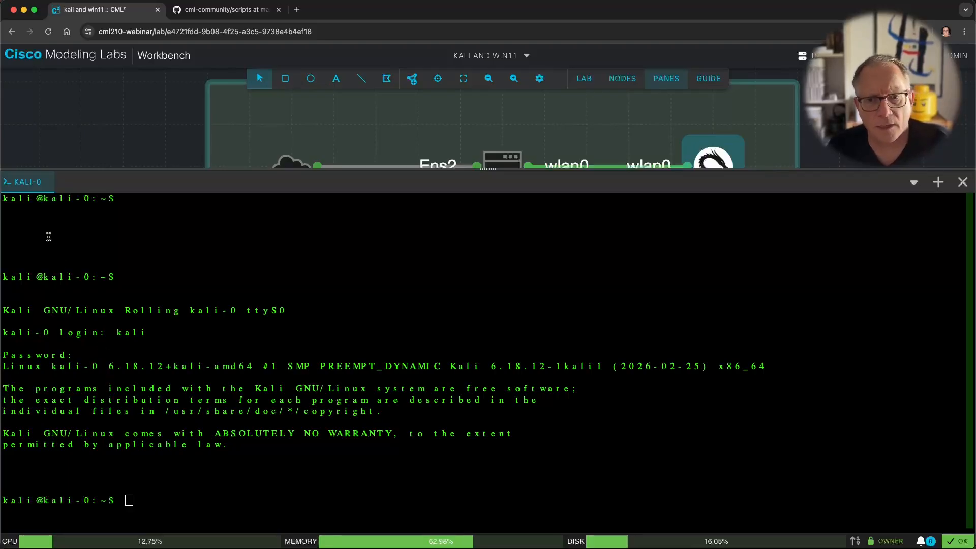
right_click(15, 187)
left_click(43, 203)
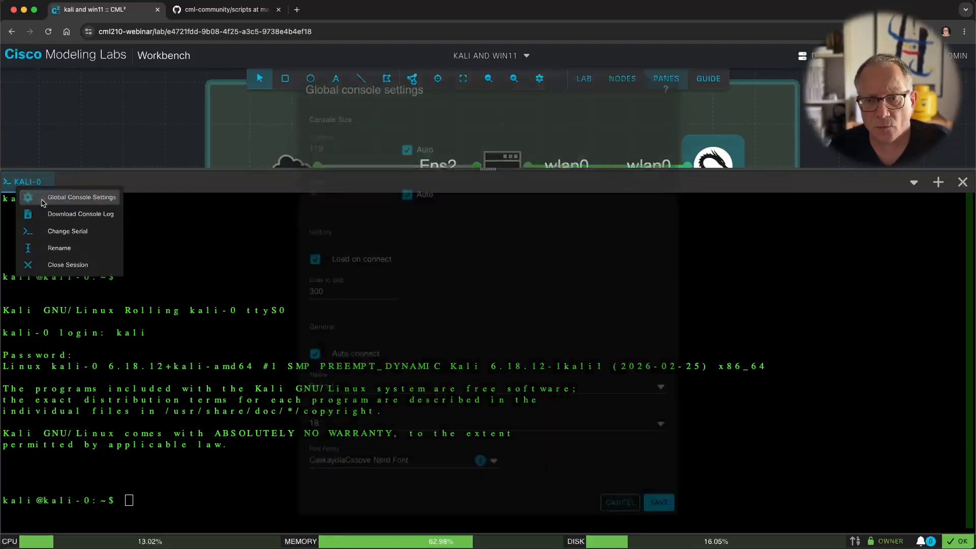
left_click(351, 471)
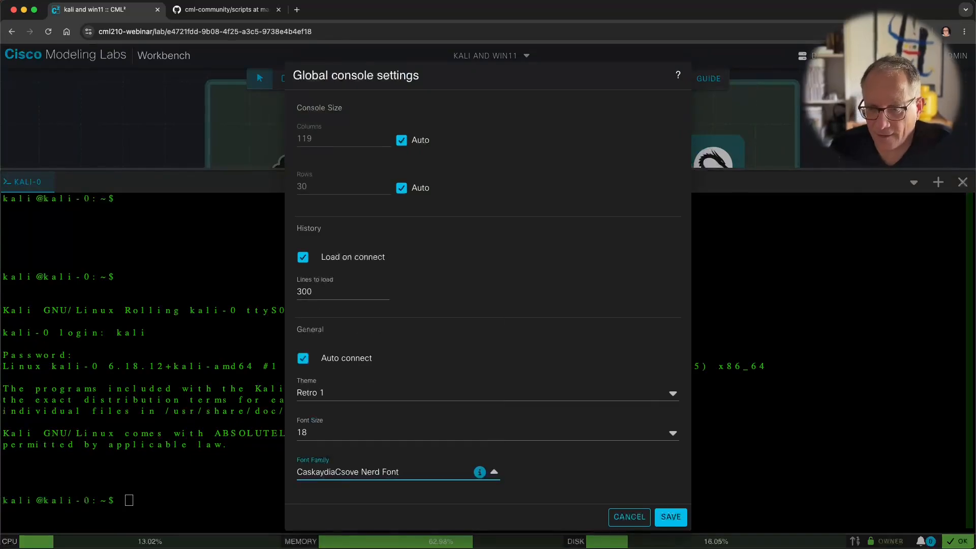
left_click(672, 517)
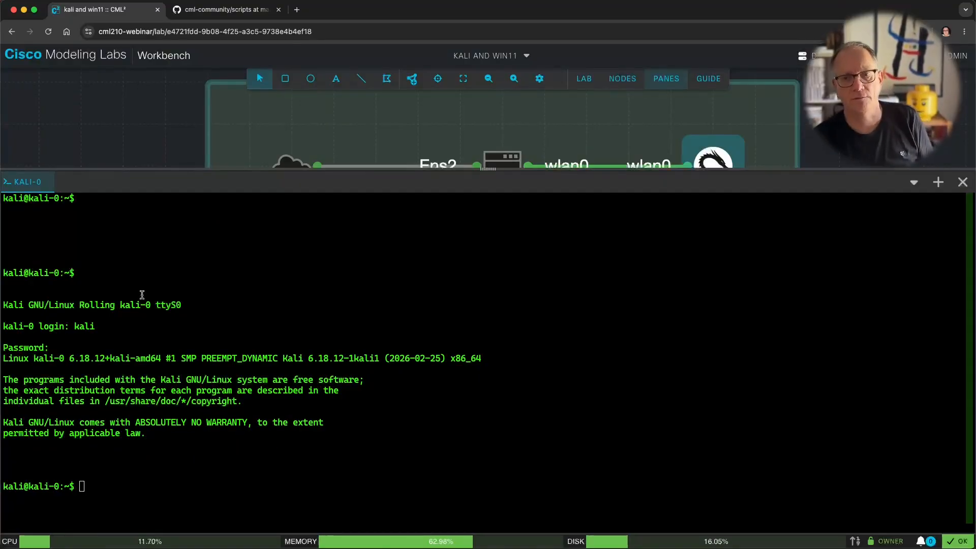
Step: Confirm kali-0 only has serial line 0, then hide the console pane
right_click(46, 182)
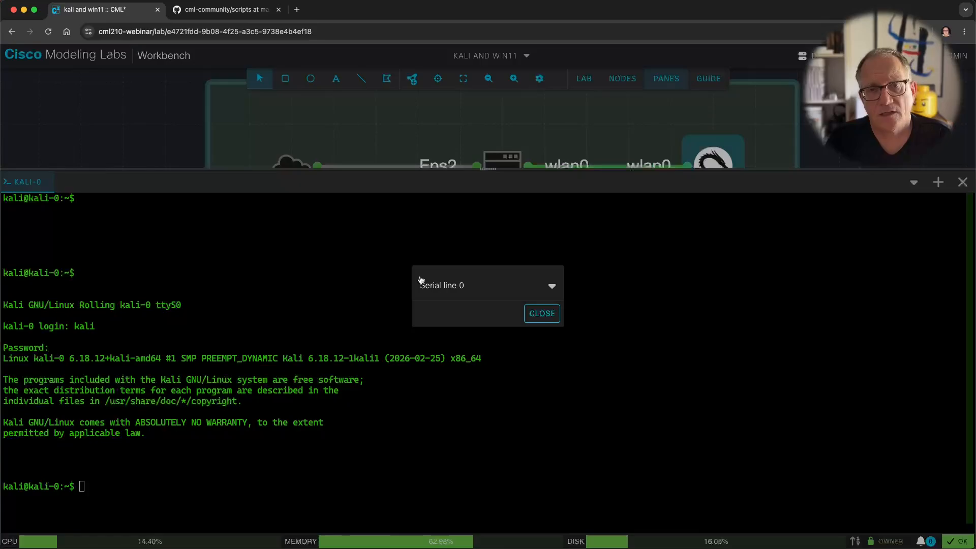
left_click(492, 283)
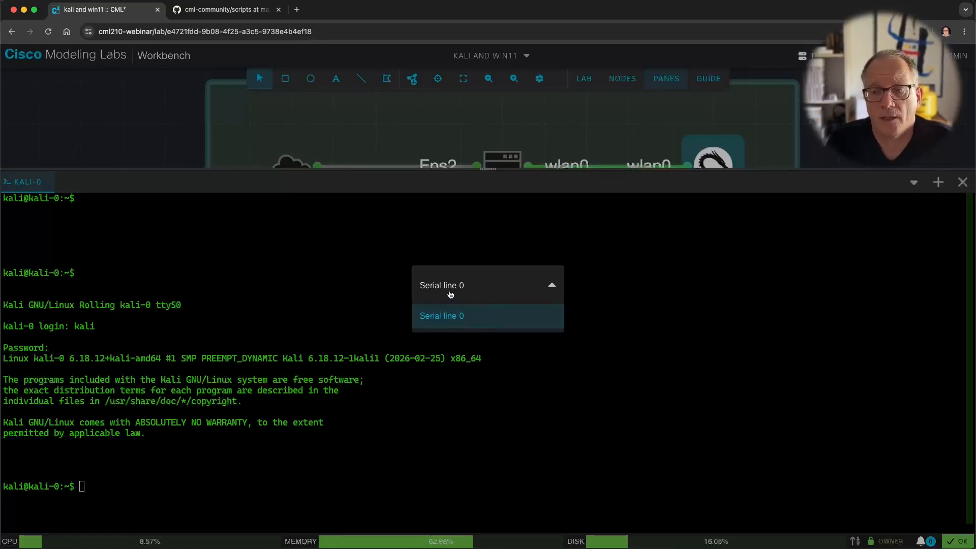
left_click(506, 290)
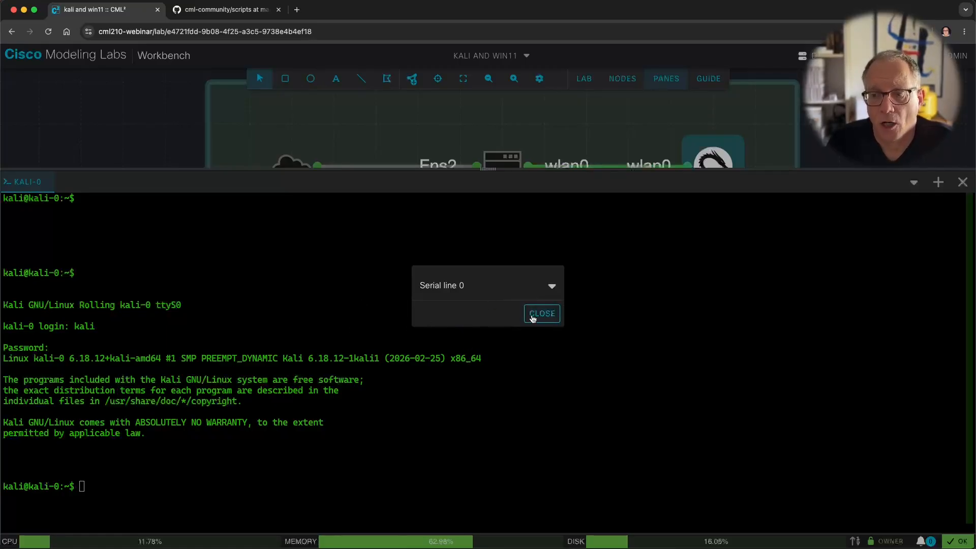
left_click(534, 312)
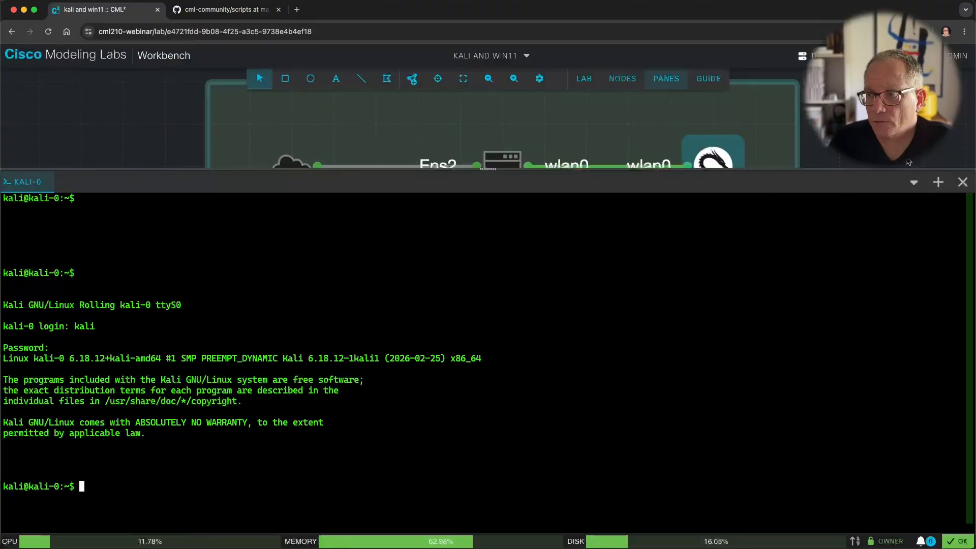
left_click(963, 182)
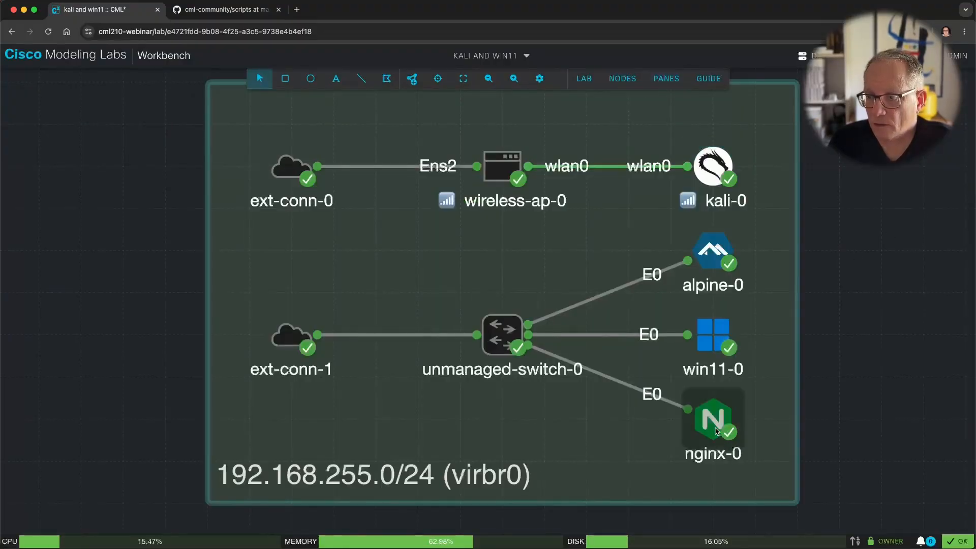
Step: Open a console for nginx-0 and switch it to serial line 1
right_click(723, 436)
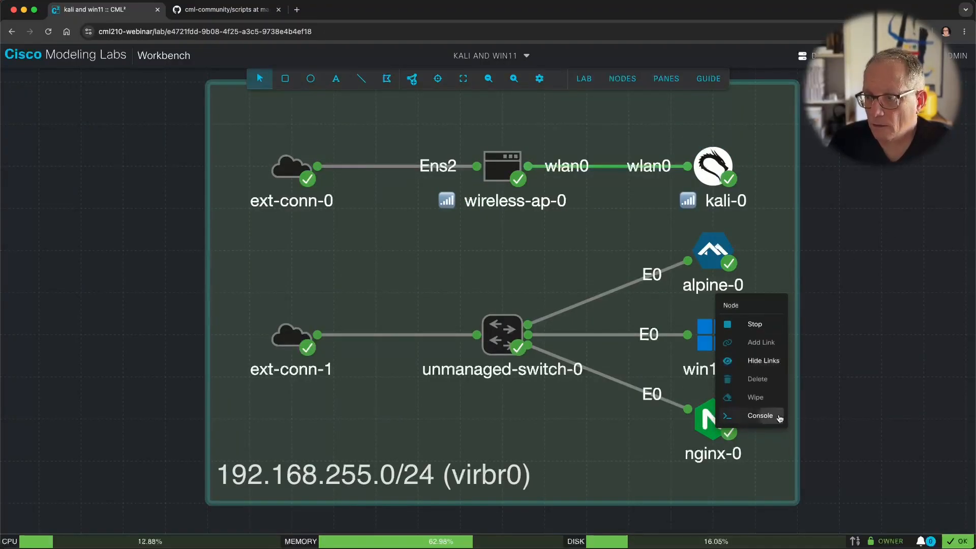
left_click(759, 415)
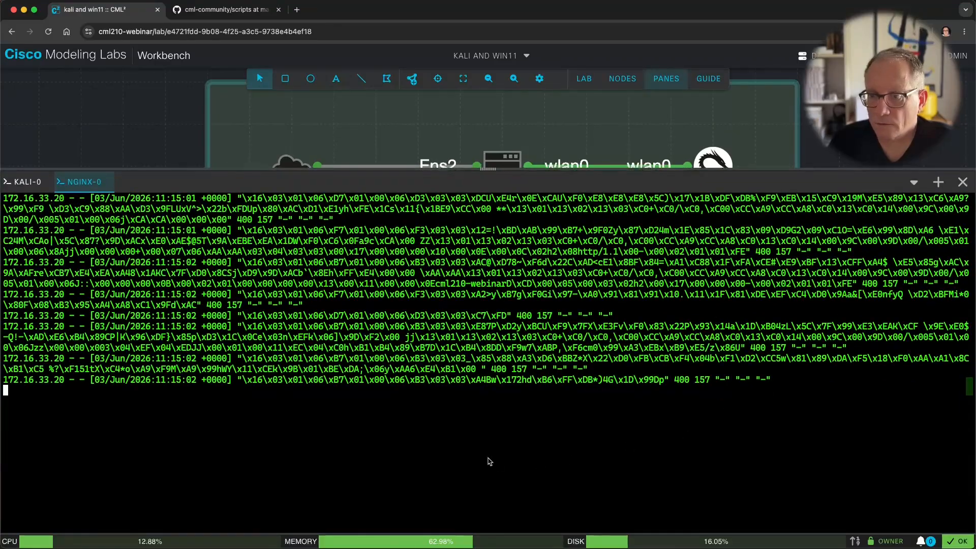
right_click(86, 184)
left_click(128, 231)
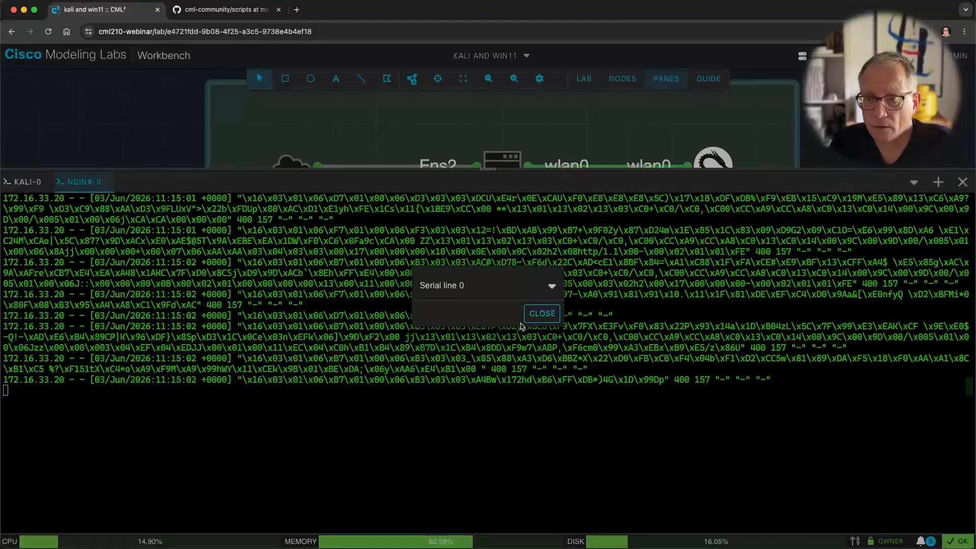
left_click(508, 288)
left_click(473, 344)
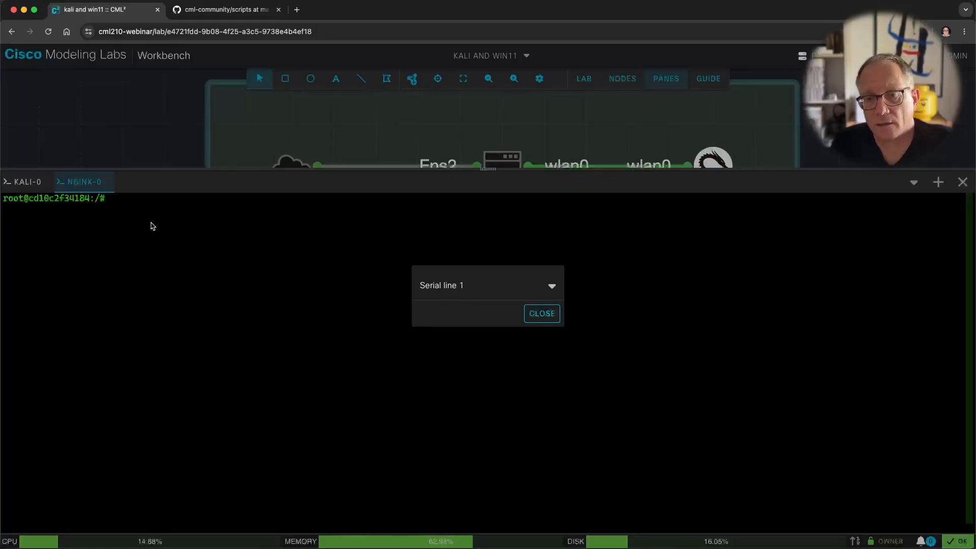
left_click(542, 313)
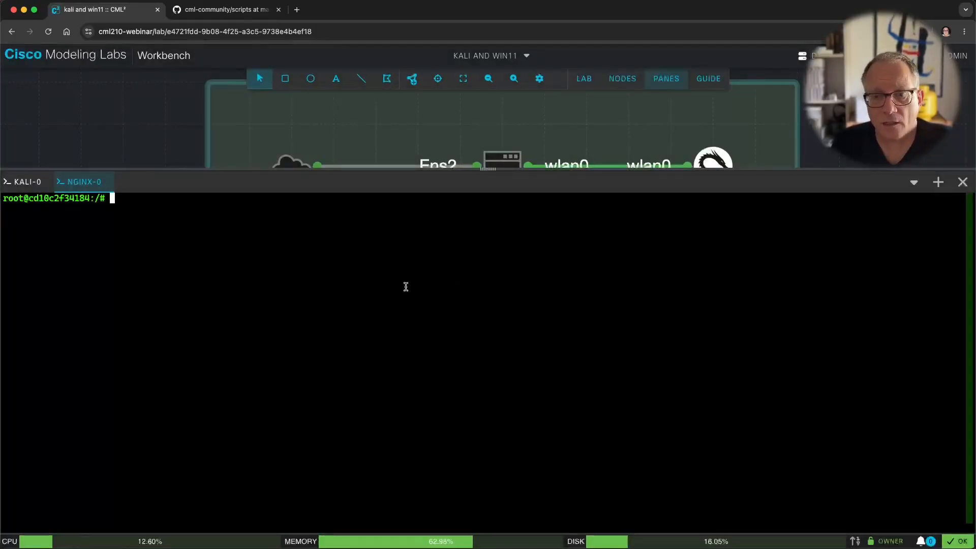
Step: Run ps aux on nginx-0 to list the nginx master and worker processes
type("ps aux")
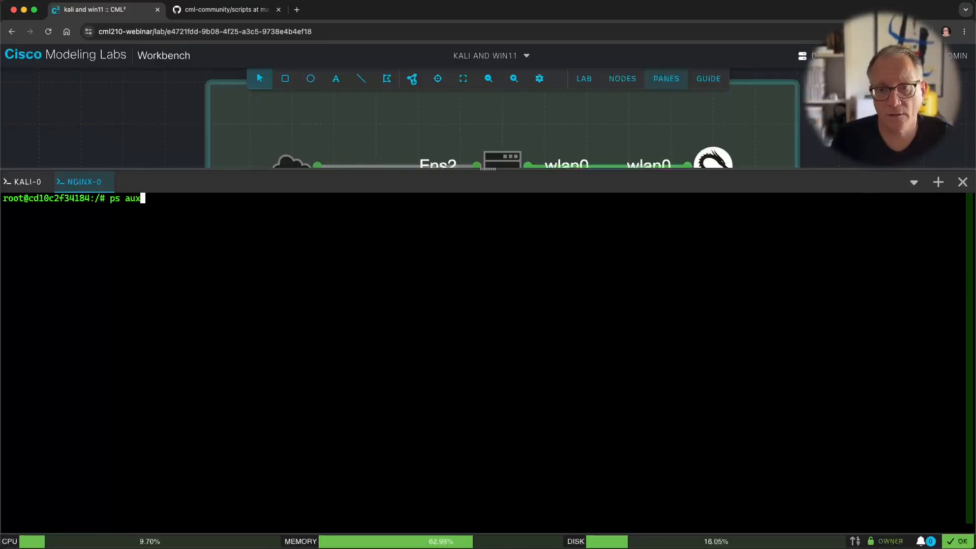
key("Return")
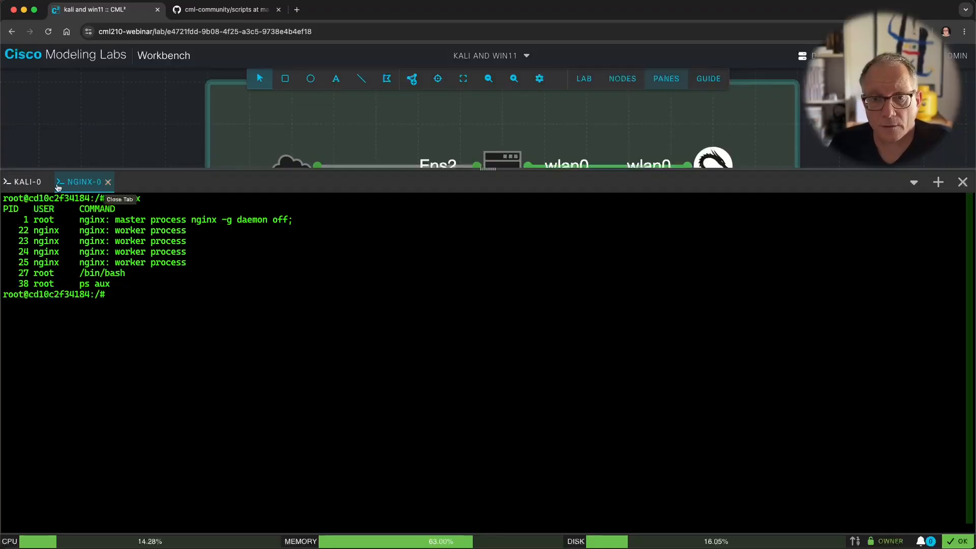
right_click(82, 181)
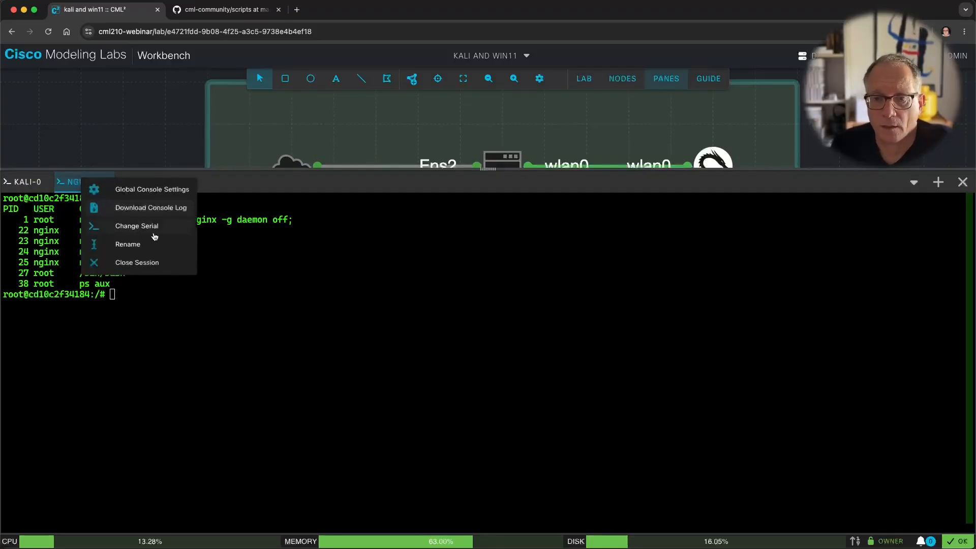
Step: Split the console area and move the NGINX-0 console into the right pane beside kali-0
left_click(161, 307)
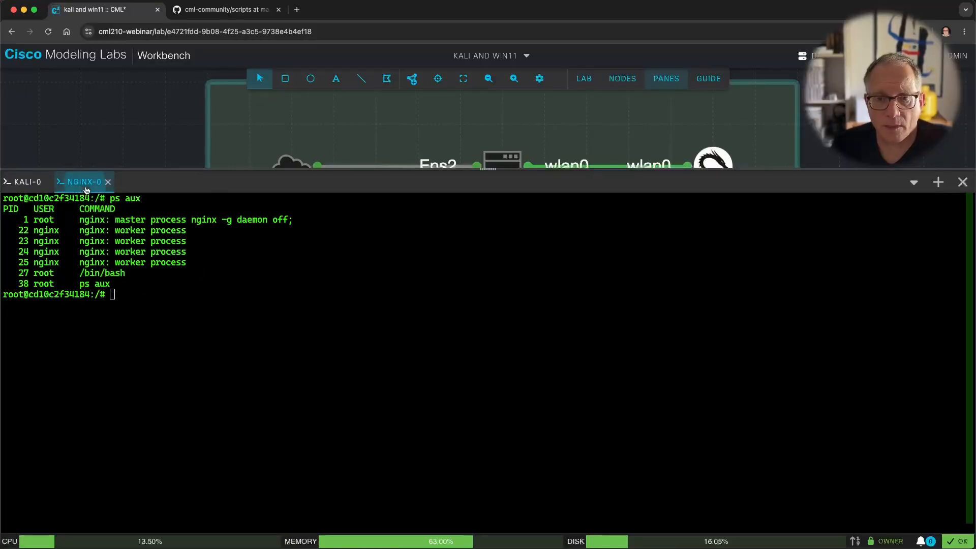
mouse_move(84, 183)
left_mouse_down()
mouse_move(36, 183)
mouse_move(116, 188)
mouse_move(59, 185)
mouse_move(85, 186)
left_mouse_up()
left_click(938, 182)
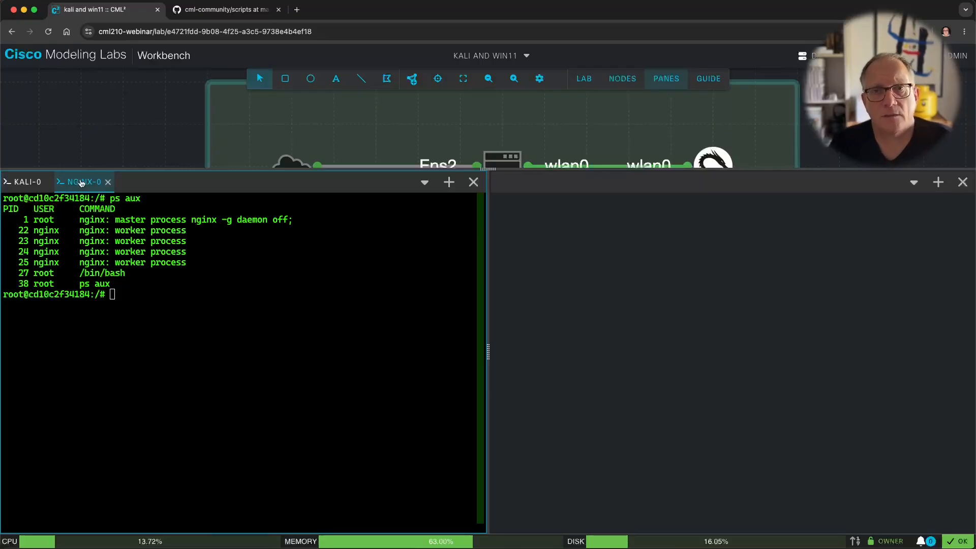
left_click_drag(82, 183, 529, 184)
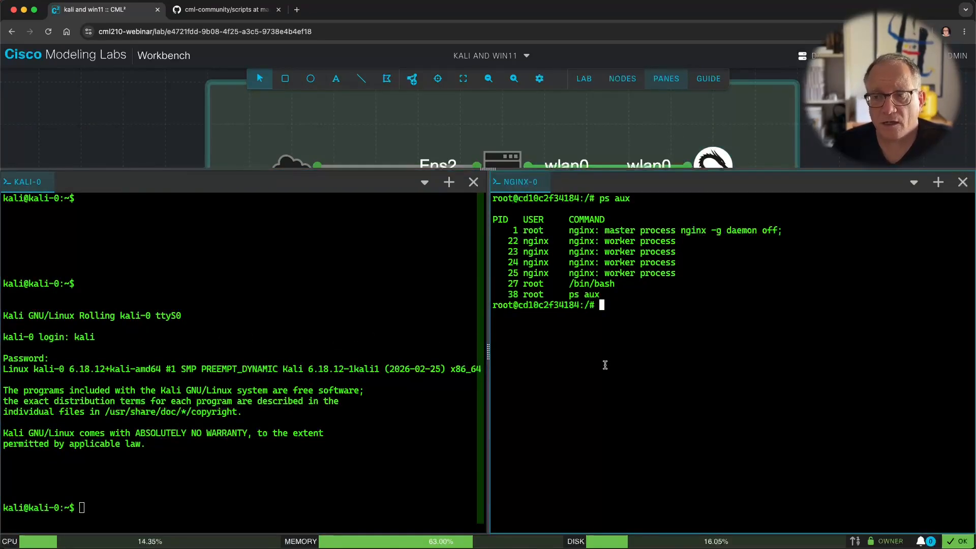
left_click(294, 370)
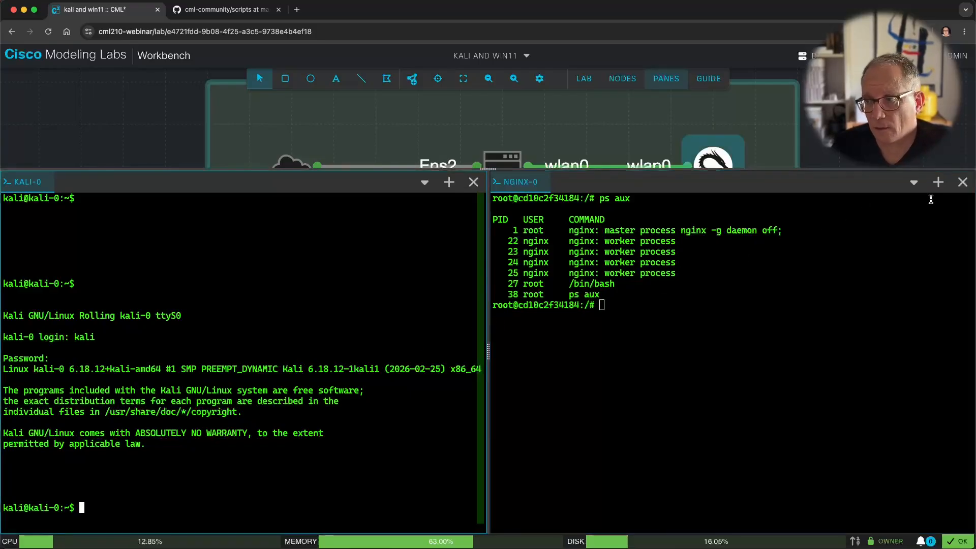
Step: Close the extra empty pane and the nginx-0 console, leaving kali-0 at full width
left_click(937, 182)
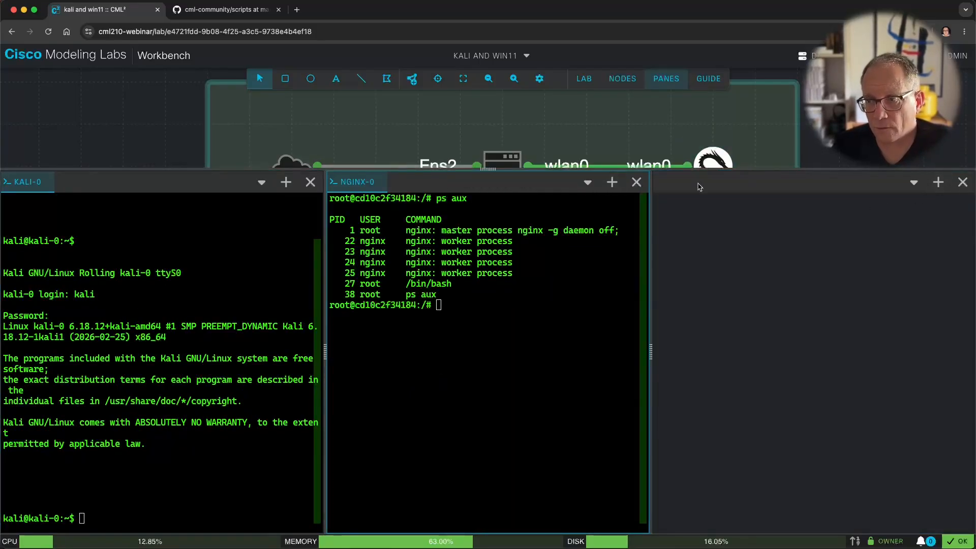
left_click(962, 182)
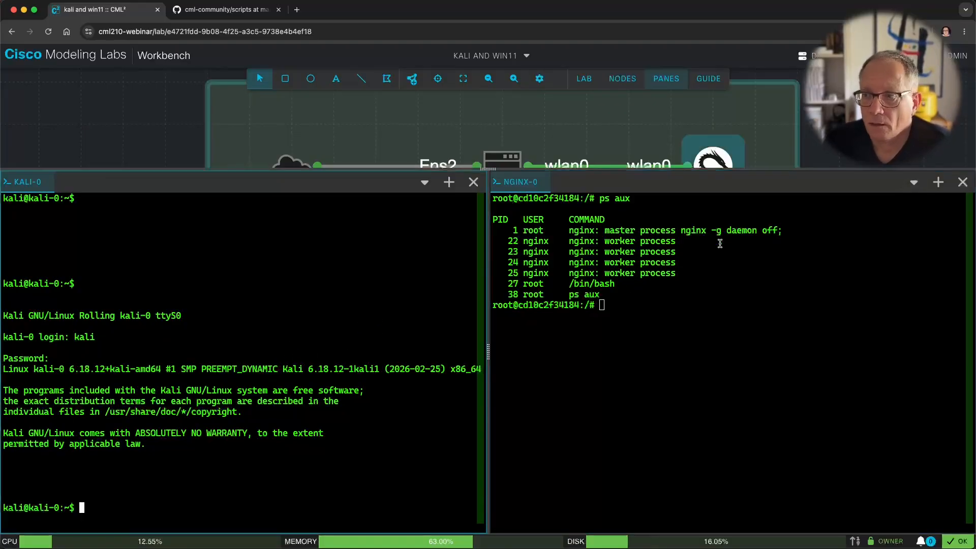
left_click(963, 182)
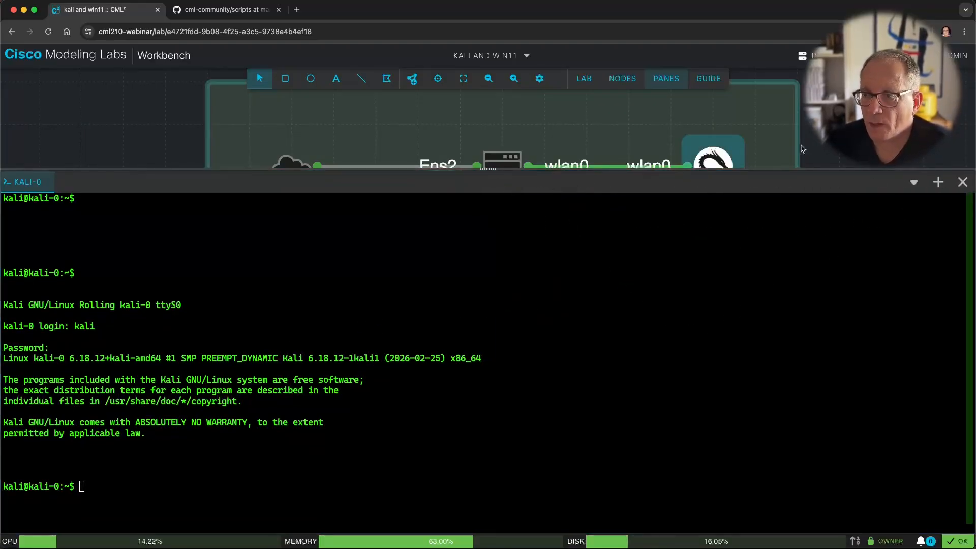
Step: Close the kali-0 text console and open a VNC session to kali-0 from its node menu
left_click(958, 182)
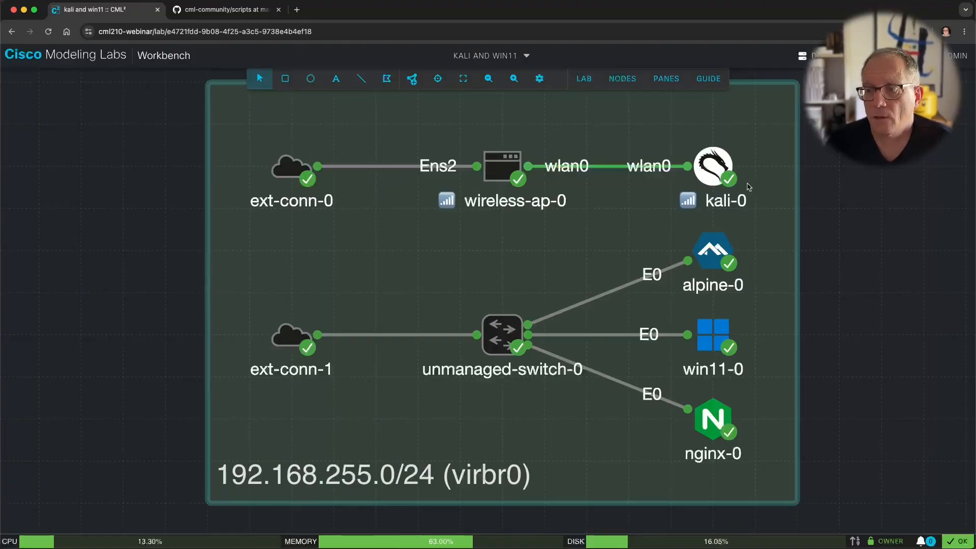
right_click(711, 167)
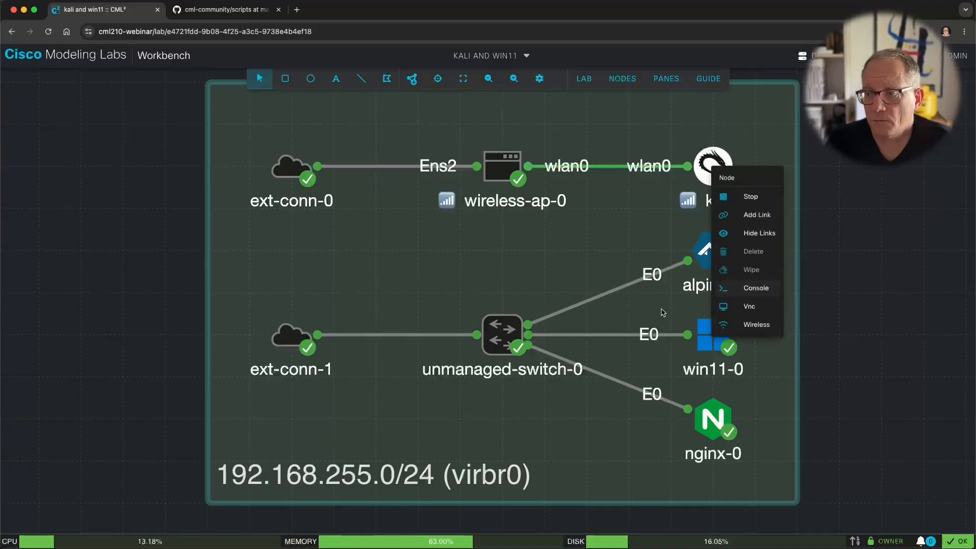
left_click(754, 310)
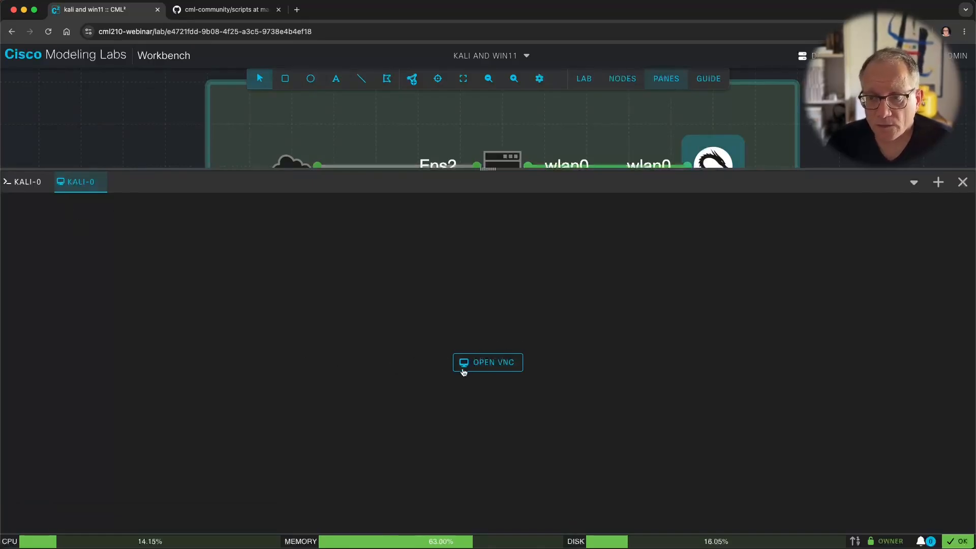
left_click(498, 367)
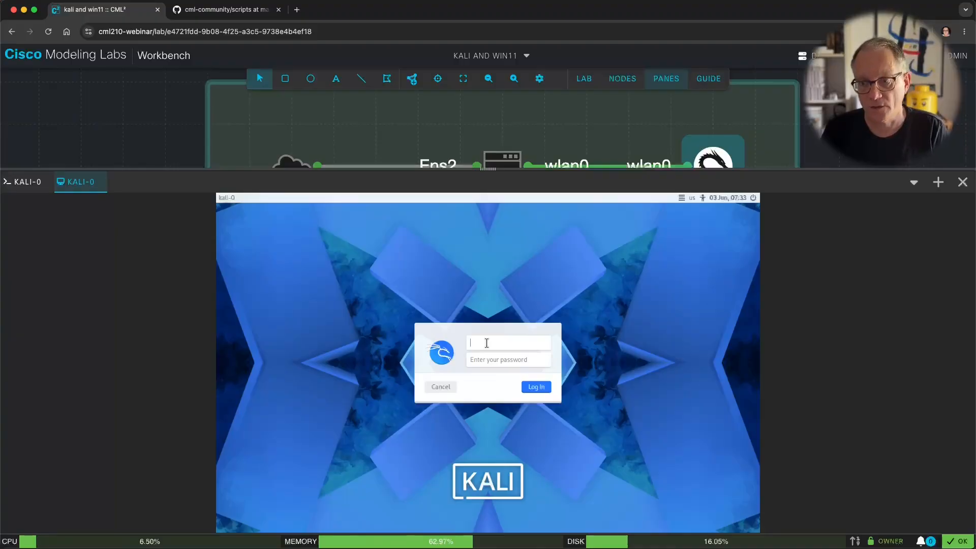
Step: Sign in to the Kali login screen with the kali username and the account password
type("kal")
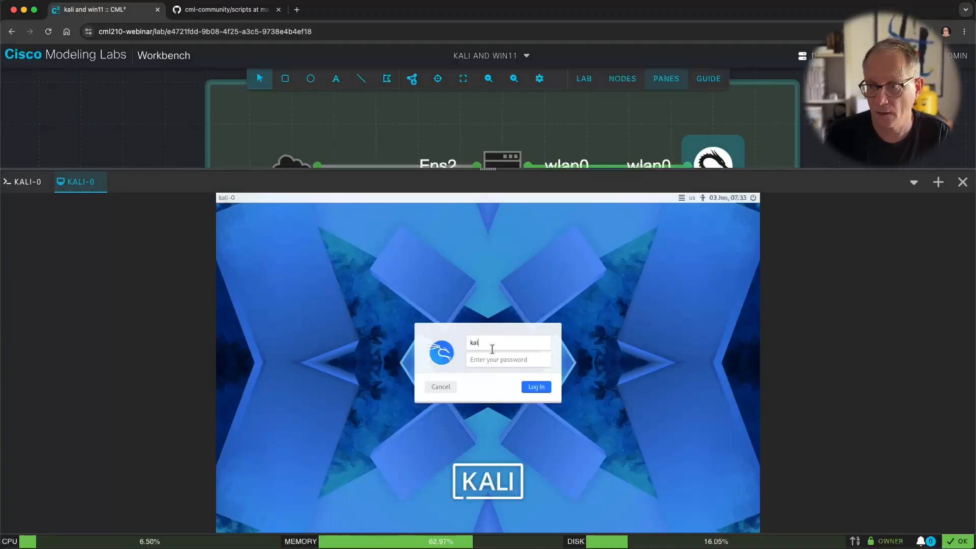
type("i")
key("Tab")
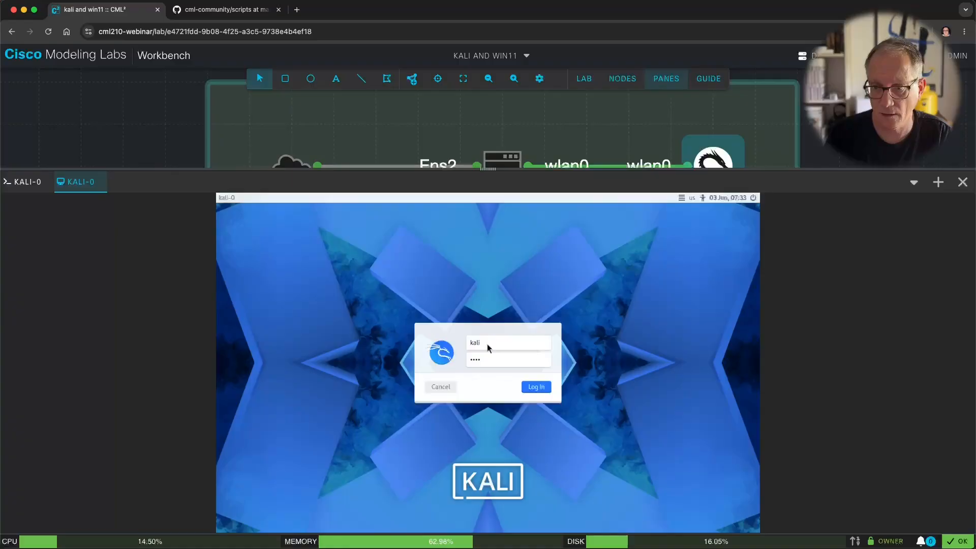
key("Return")
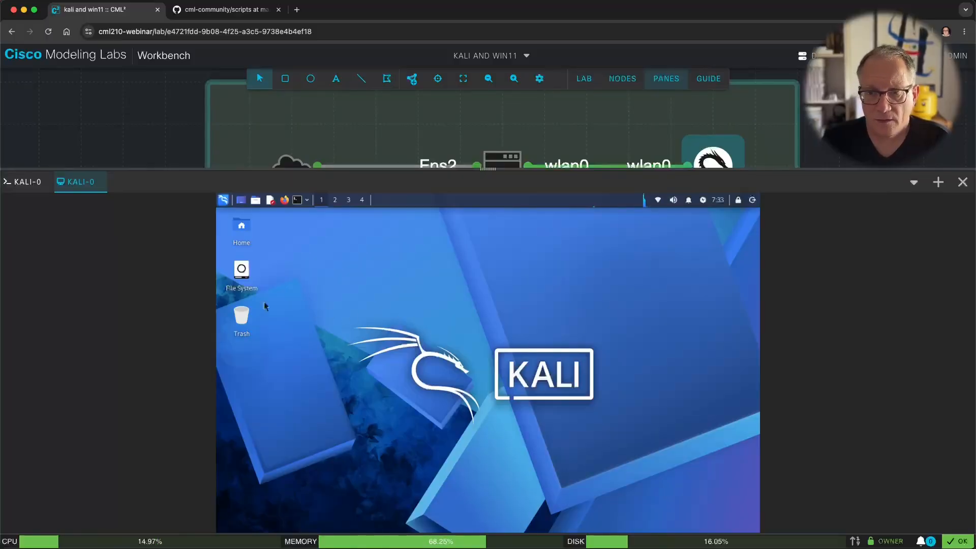
Step: Show the KALI-0 VNC tab's session menu with Ctrl+Alt+Del and paste-text options
right_click(75, 183)
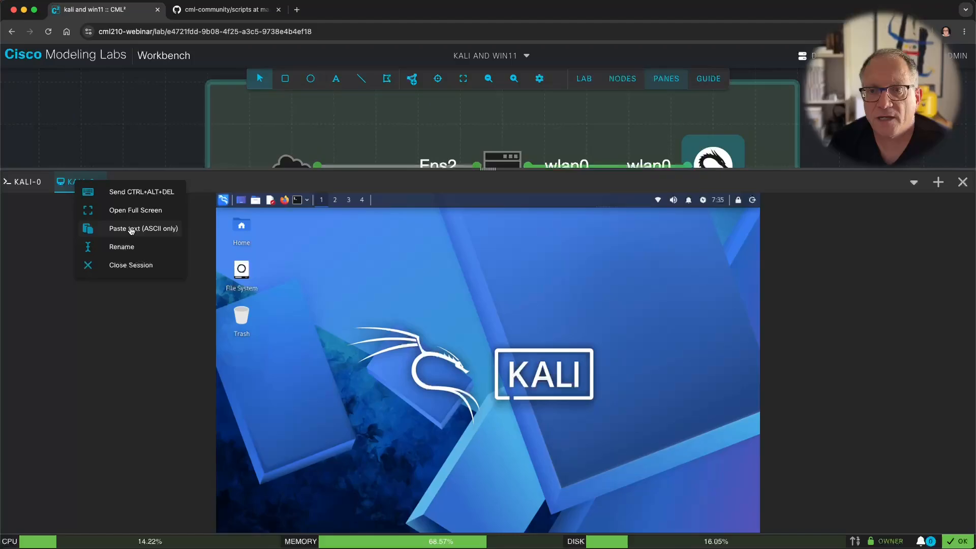
Step: Open a Kali terminal and copy the lab ID from the end of the browser URL
left_click(300, 255)
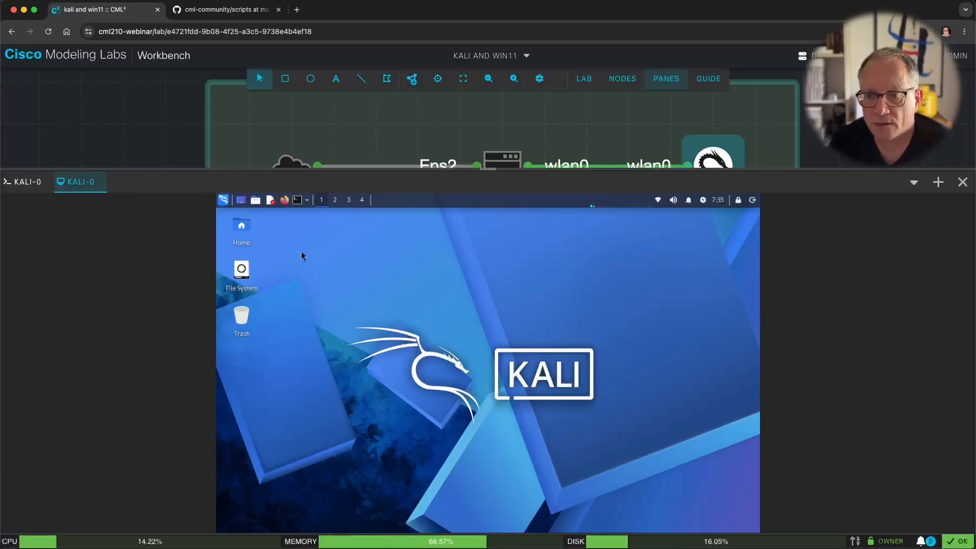
left_click(297, 200)
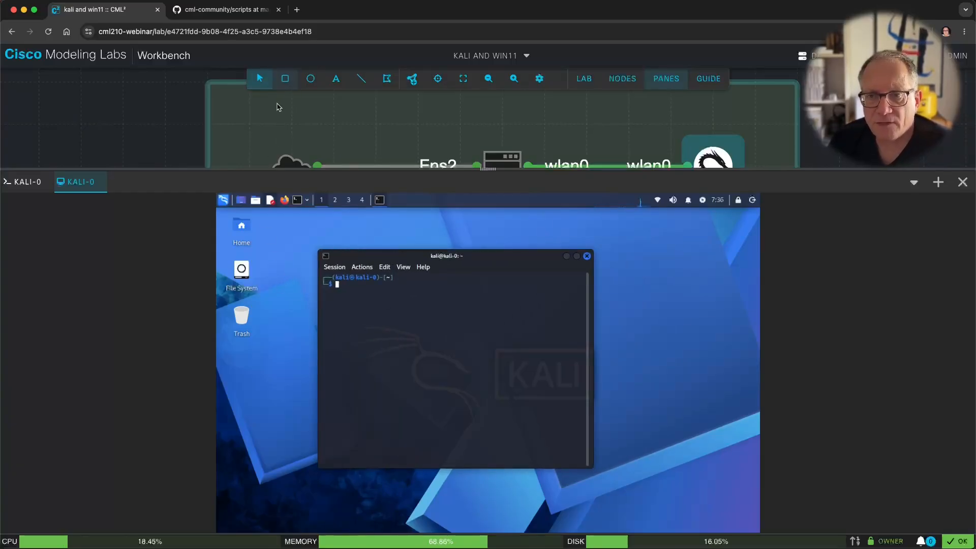
left_click(304, 31)
double_click(303, 32)
right_click(303, 32)
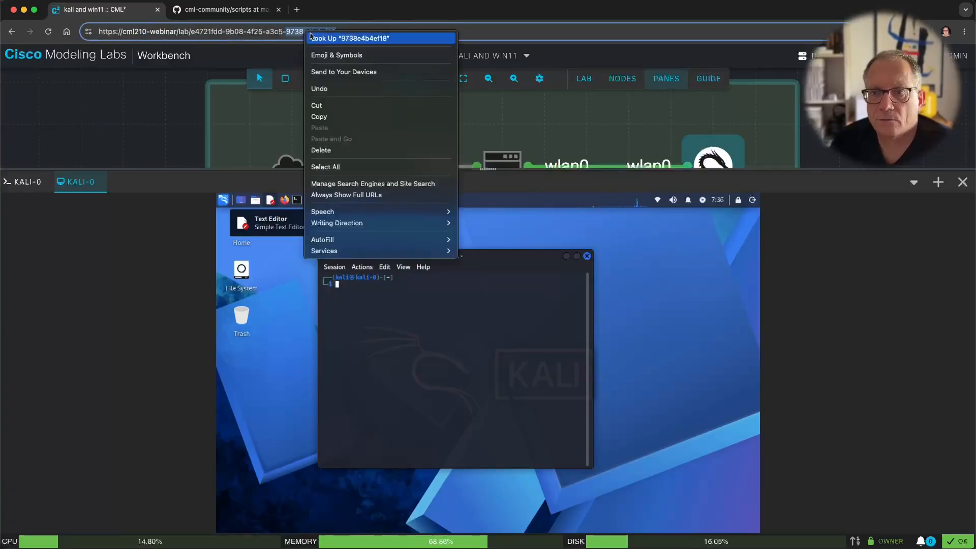
left_click(360, 116)
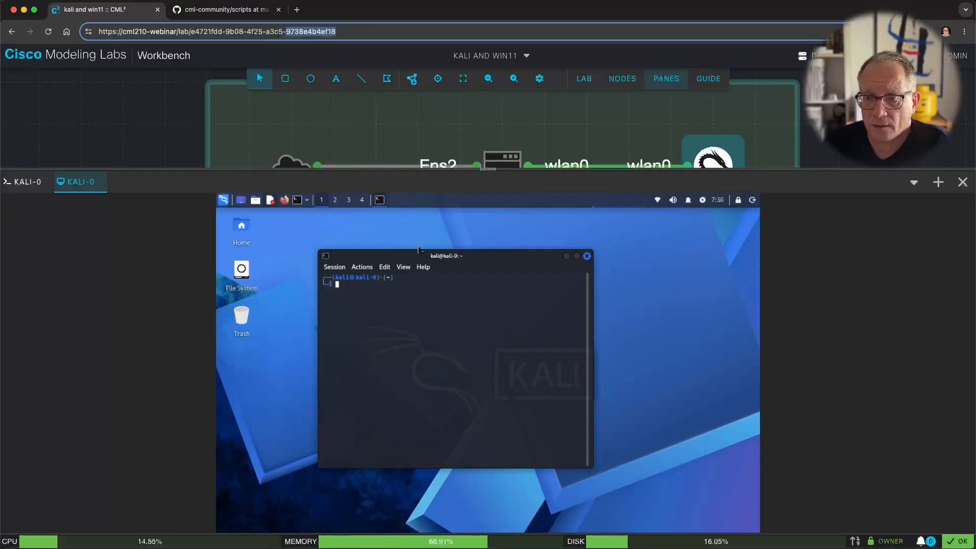
Step: Paste the lab ID into the Kali terminal via the VNC session menu, then close the pane
left_click(397, 304)
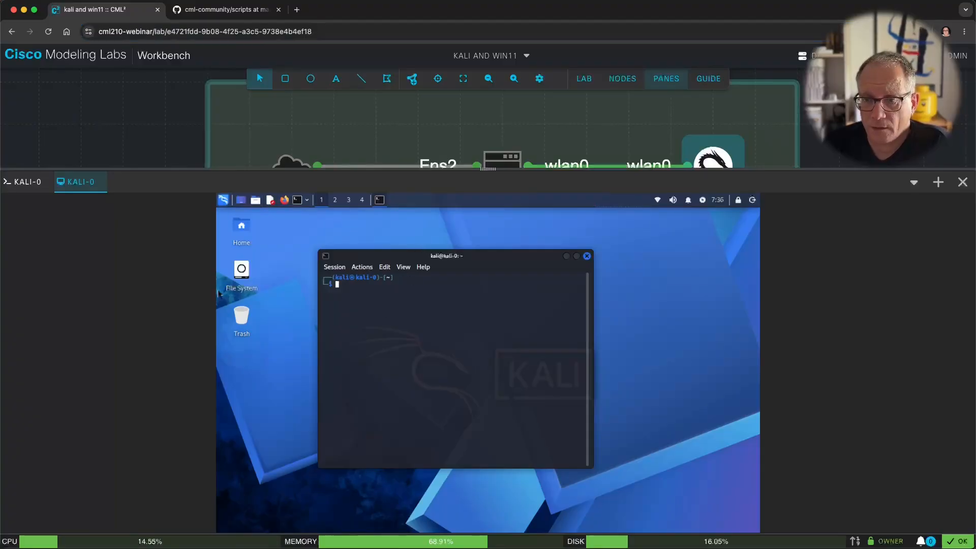
right_click(76, 184)
left_click(133, 232)
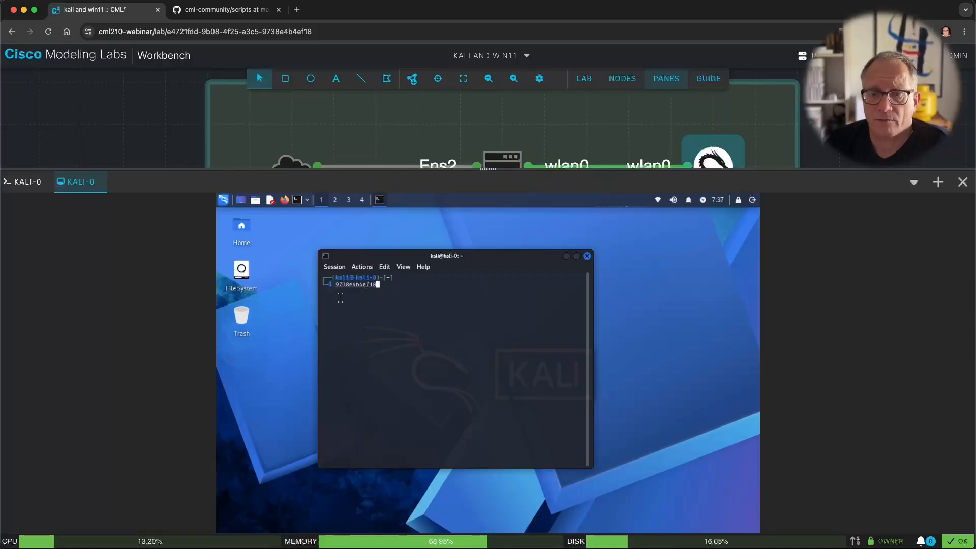
left_click(82, 186)
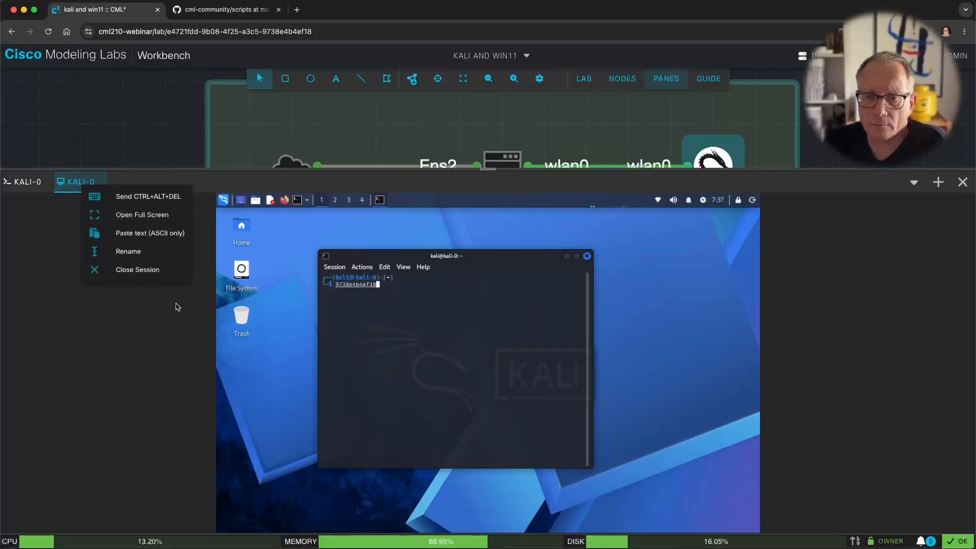
left_click(175, 344)
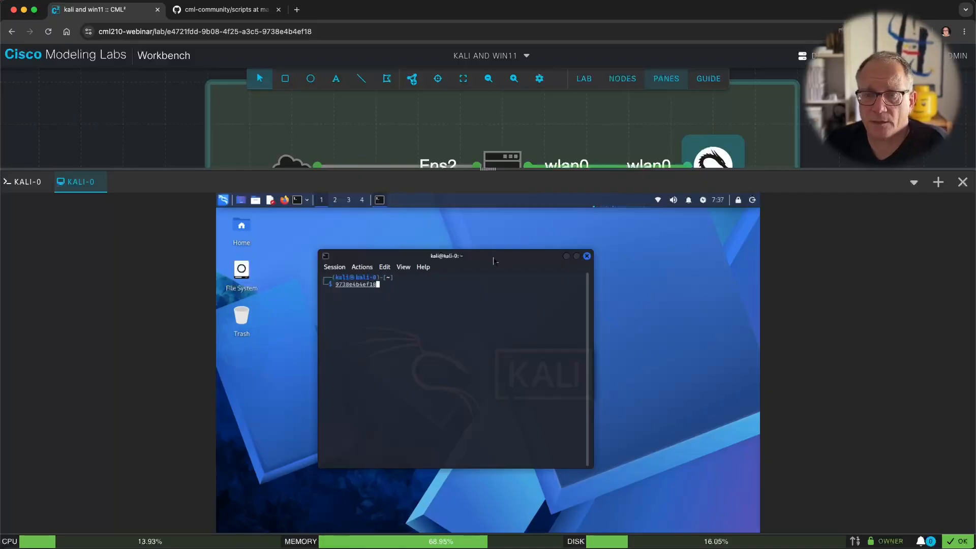
right_click(78, 190)
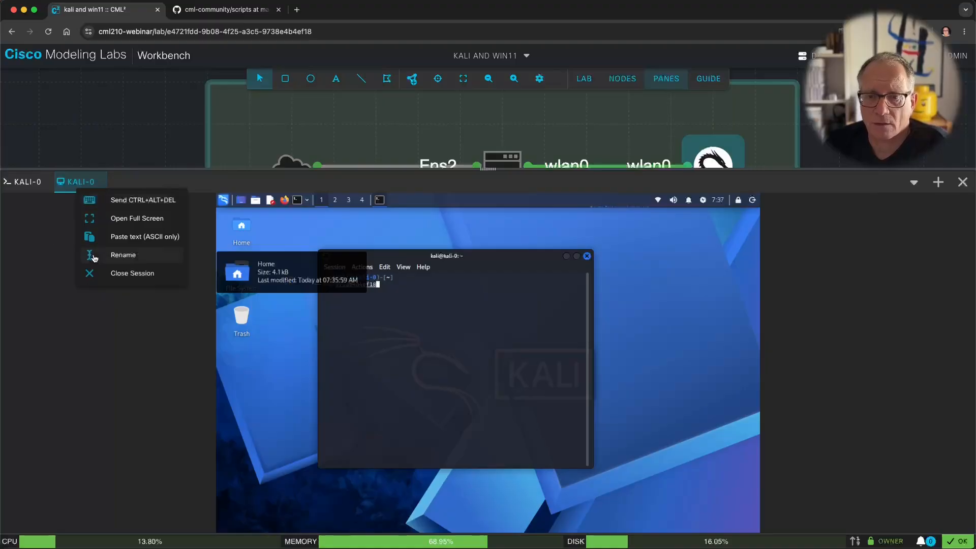
left_click(127, 316)
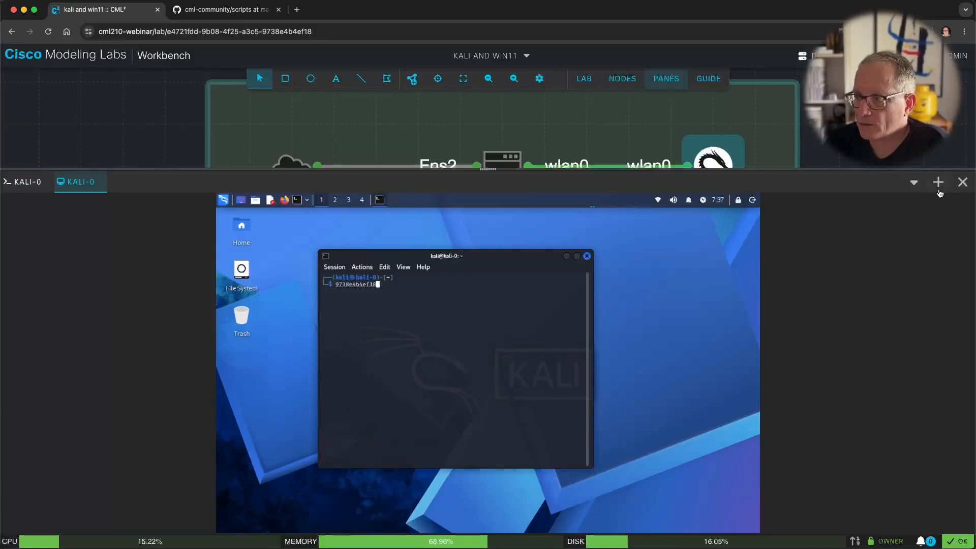
left_click(961, 182)
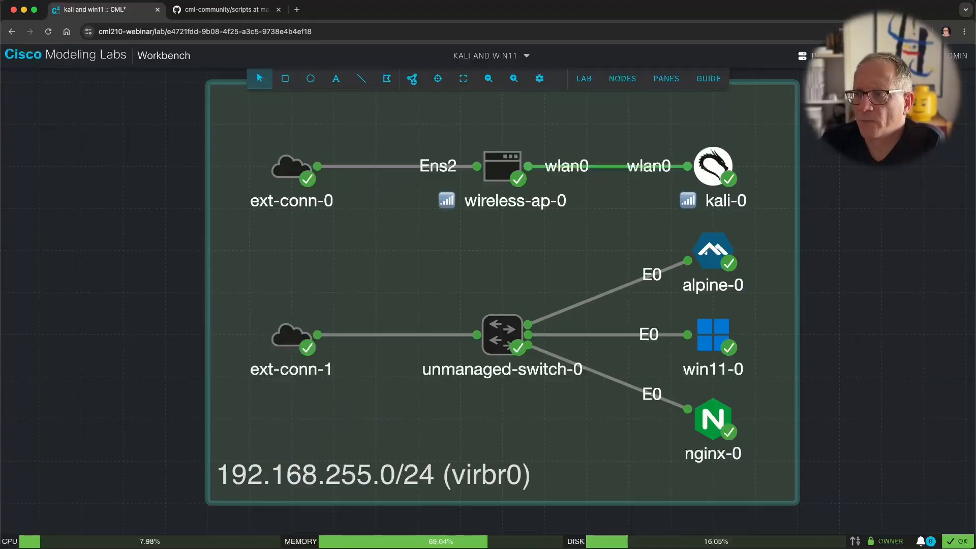
Step: Open the ADMIN account dropdown at the top right of the lab view
left_click(956, 66)
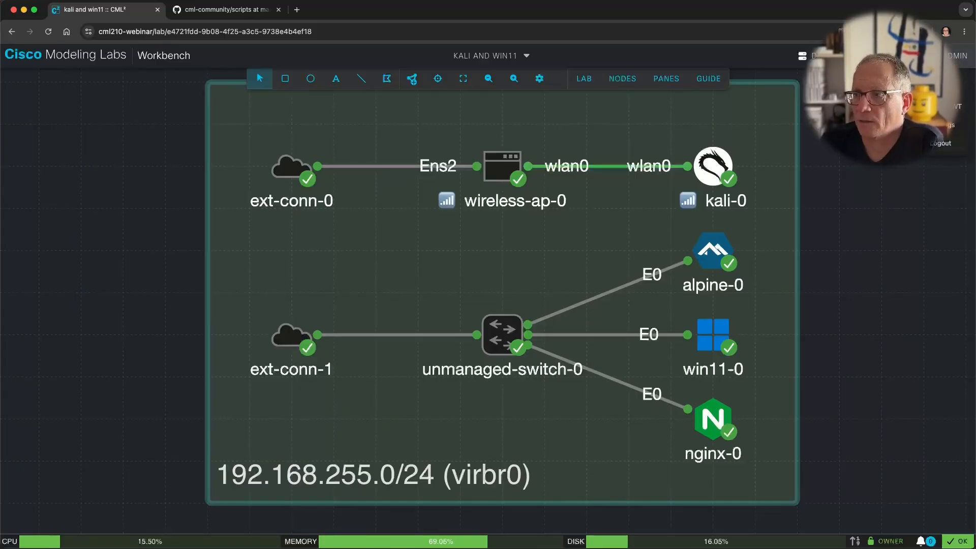
Step: Go to the ADMIN Settings page and open its Public Key section
left_click(947, 125)
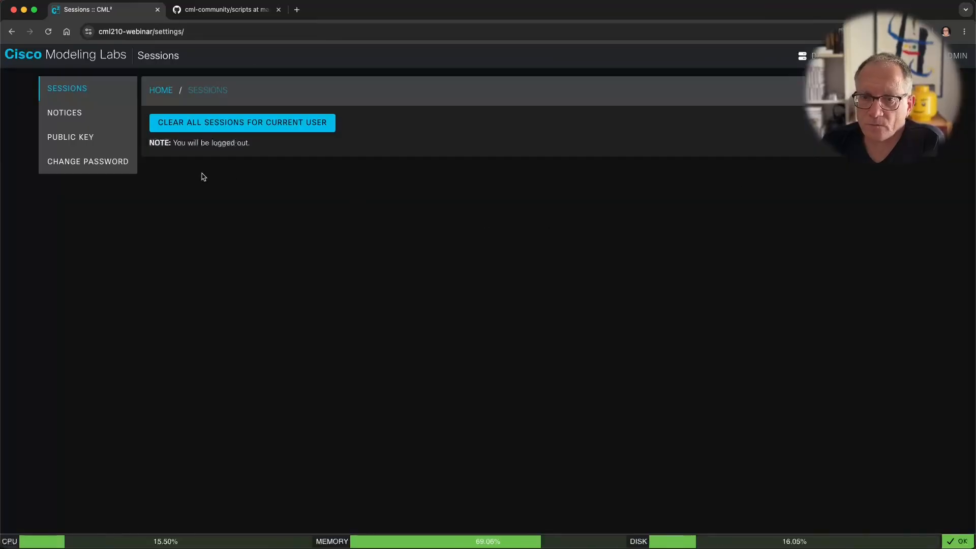
left_click(88, 143)
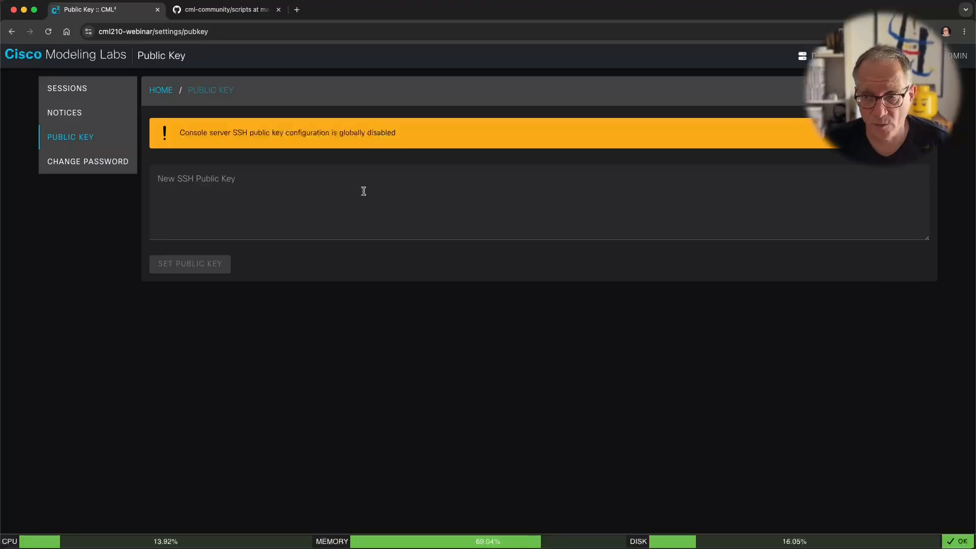
key("super+Tab")
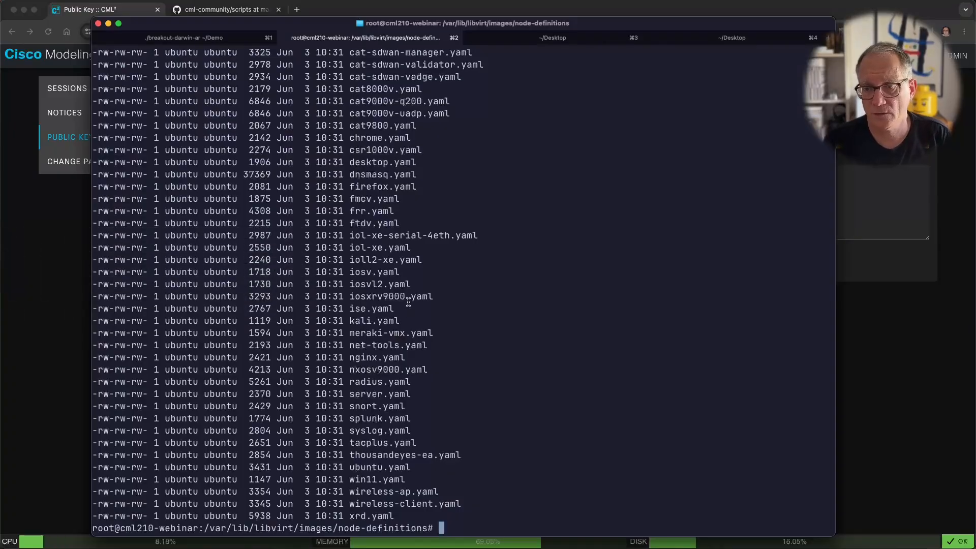
key("ctrl+l")
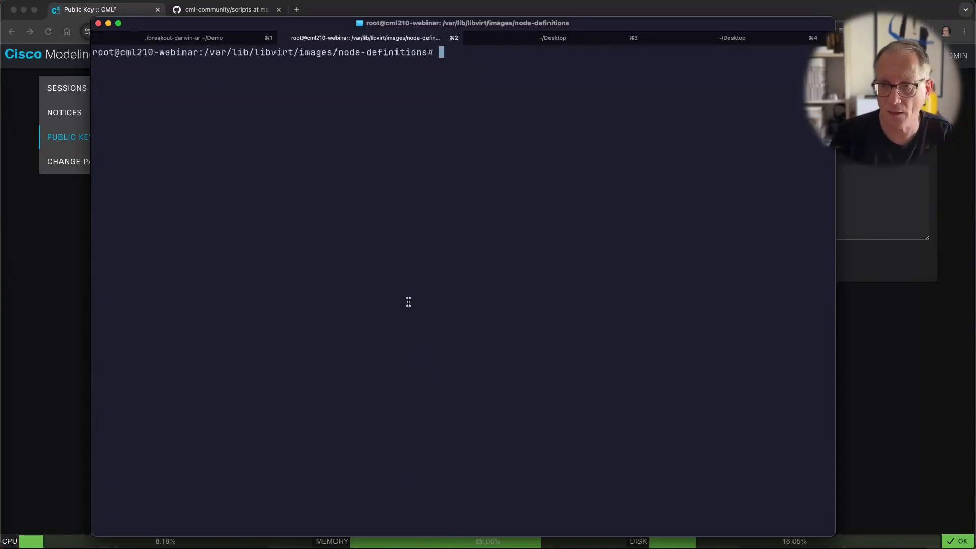
type("cd")
key("Return")
key("ctrl+l")
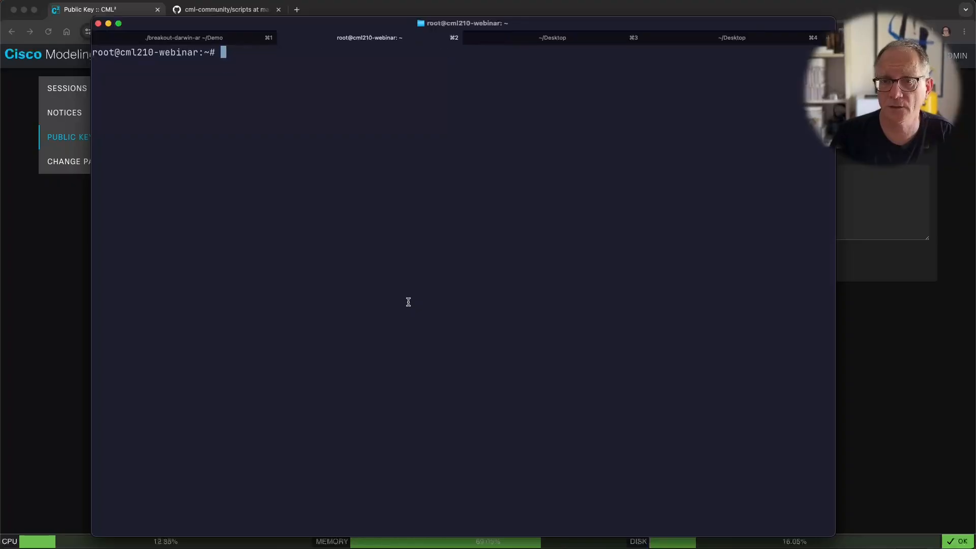
key("ctrl+d")
key("ctrl+d")
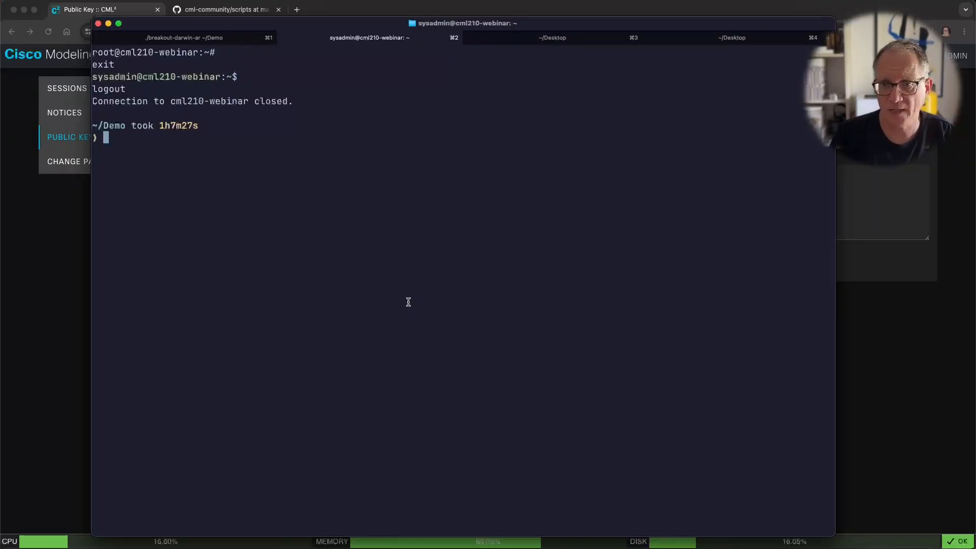
key("Return")
key("Return")
key("Up")
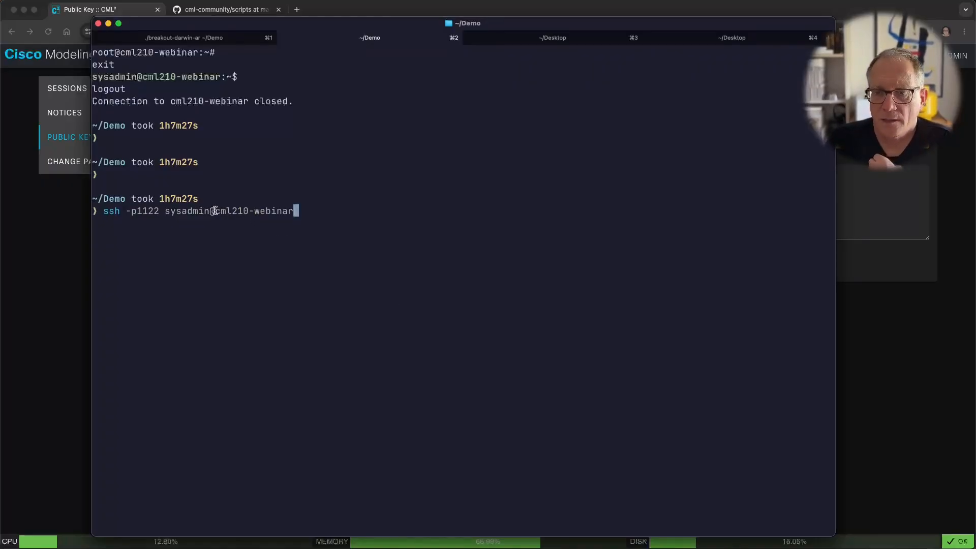
left_click_drag(215, 211, 297, 211)
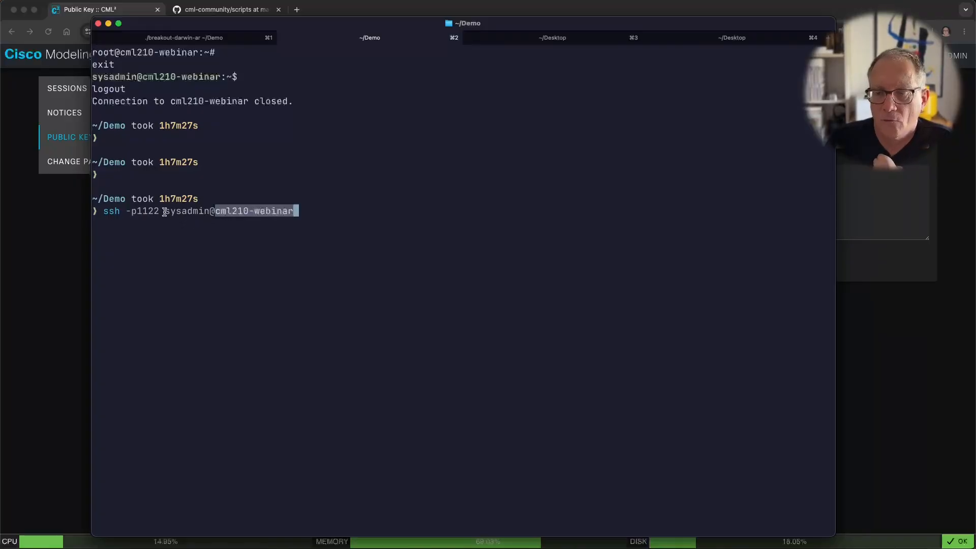
left_click_drag(170, 211, 203, 209)
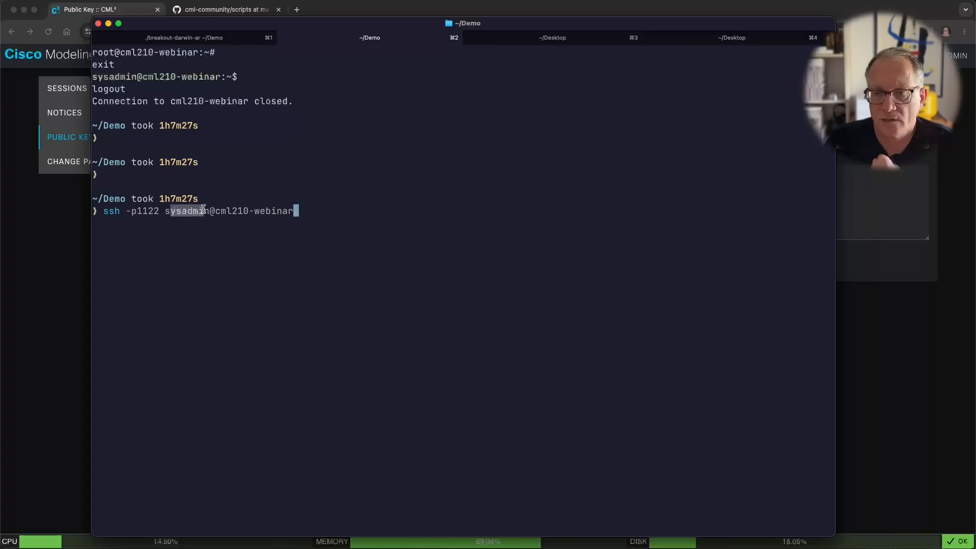
left_click_drag(136, 210, 158, 211)
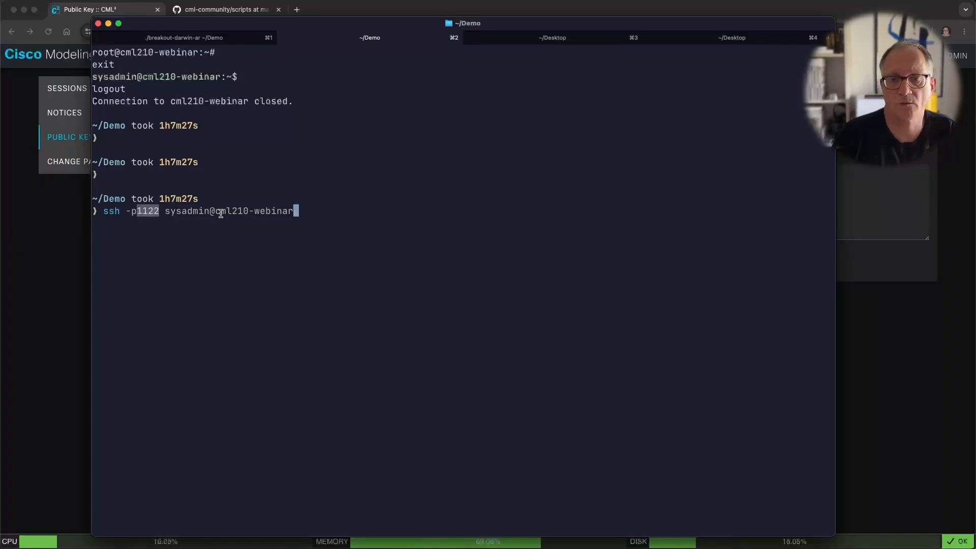
Step: SSH into cml210-webinar on port 1122 as sysadmin, entering the key passphrase
key("Return")
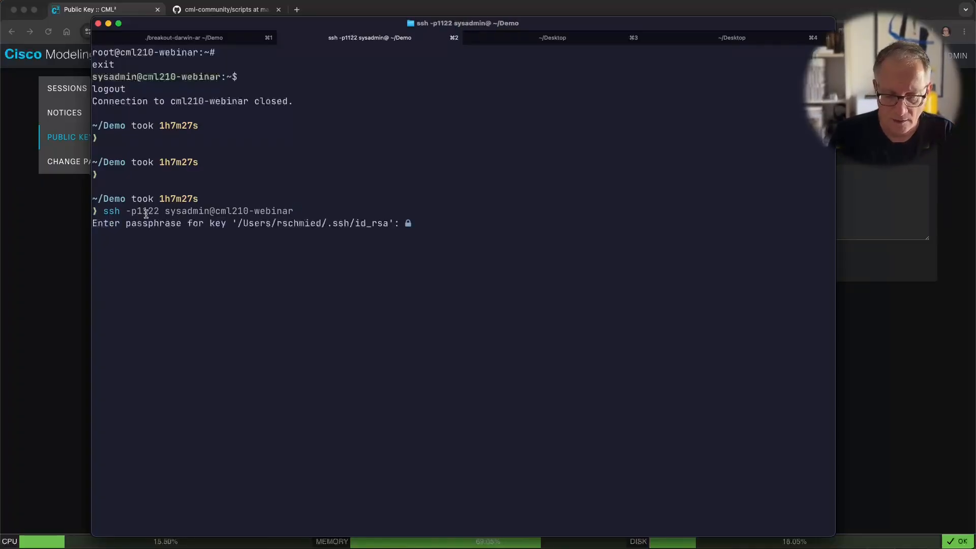
key("Return")
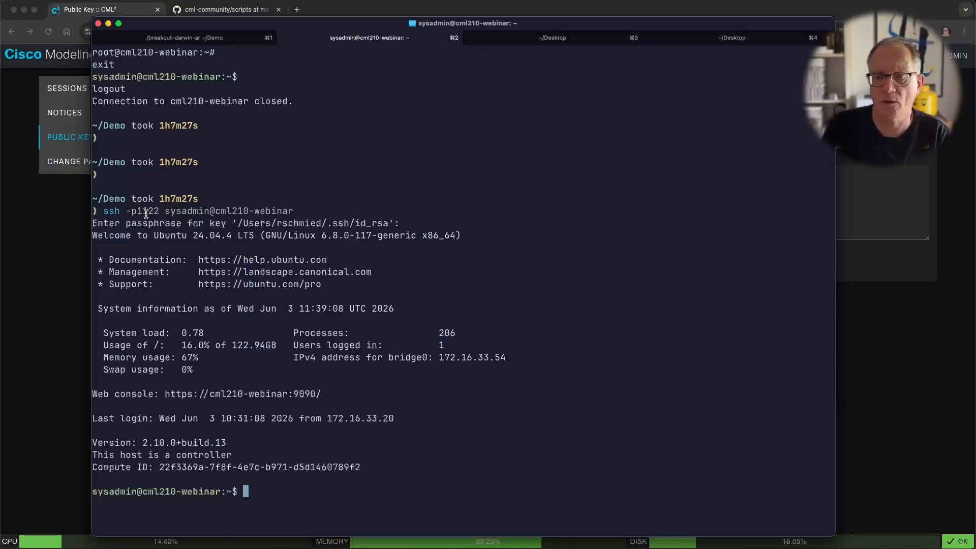
key("Return")
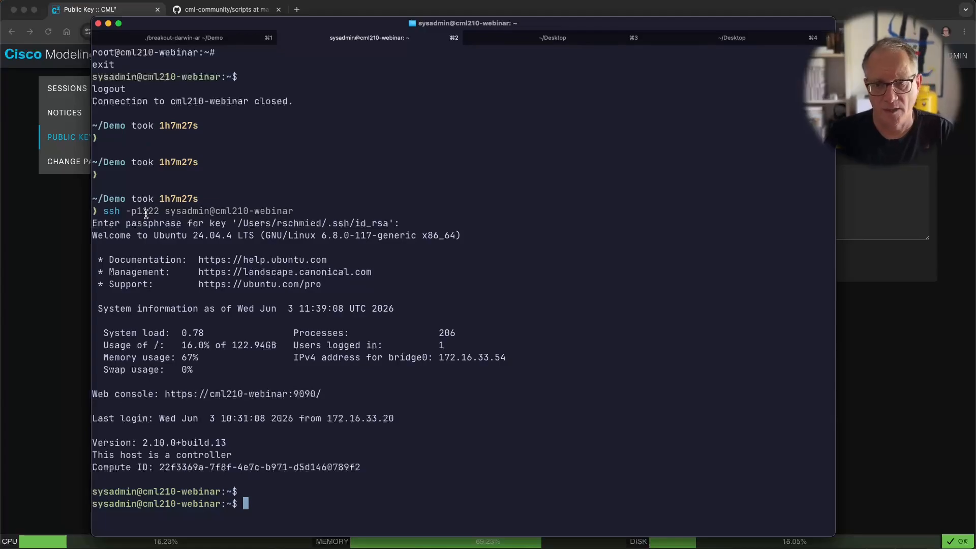
key("Return")
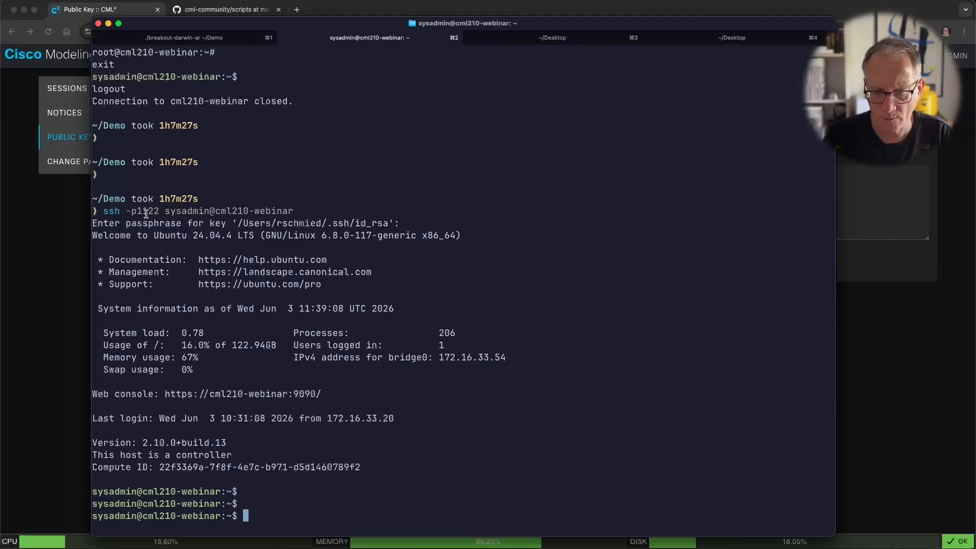
Step: Run sudo /etc/default/virl2, which fails because no editor is given
type("s")
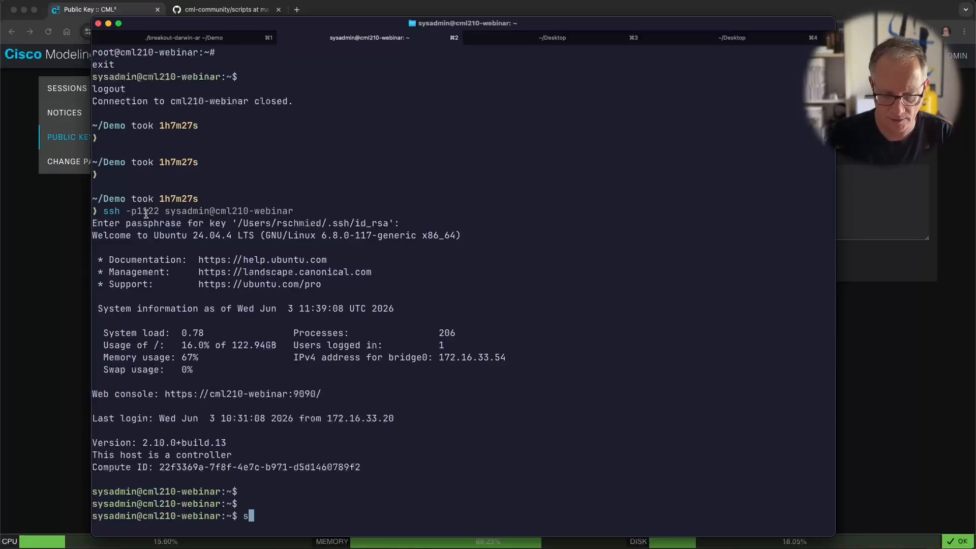
type("ud")
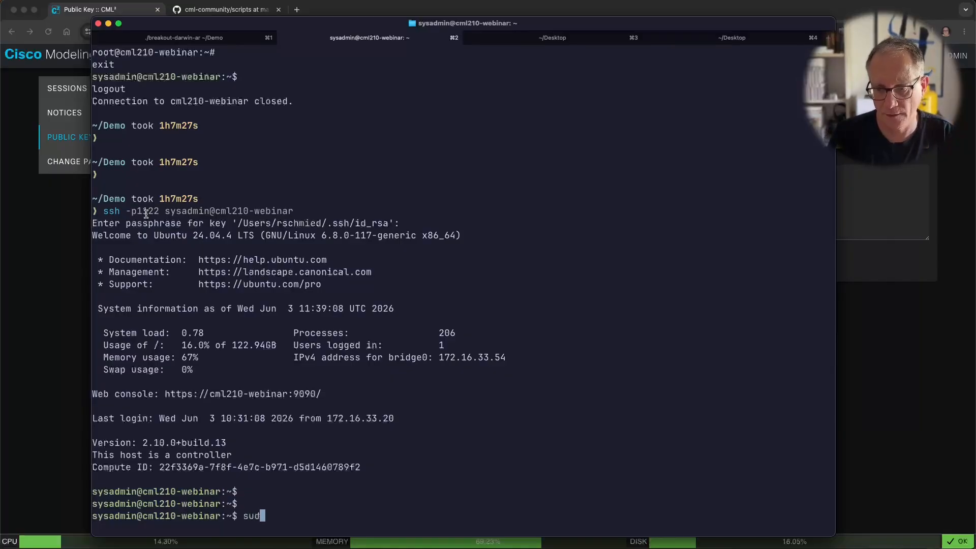
type("o /etc/vir")
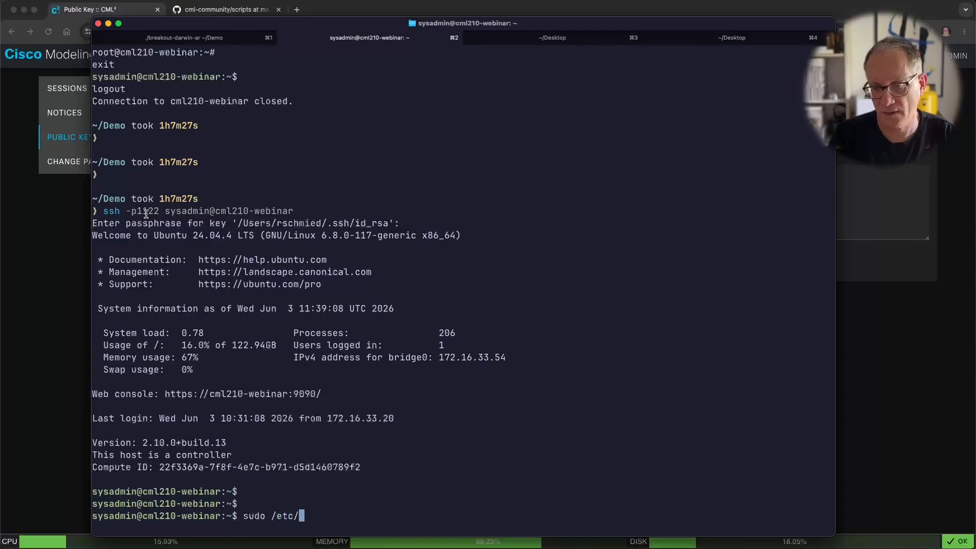
key("BackSpace")
key("BackSpace")
key("BackSpace")
type("defa")
key("Tab")
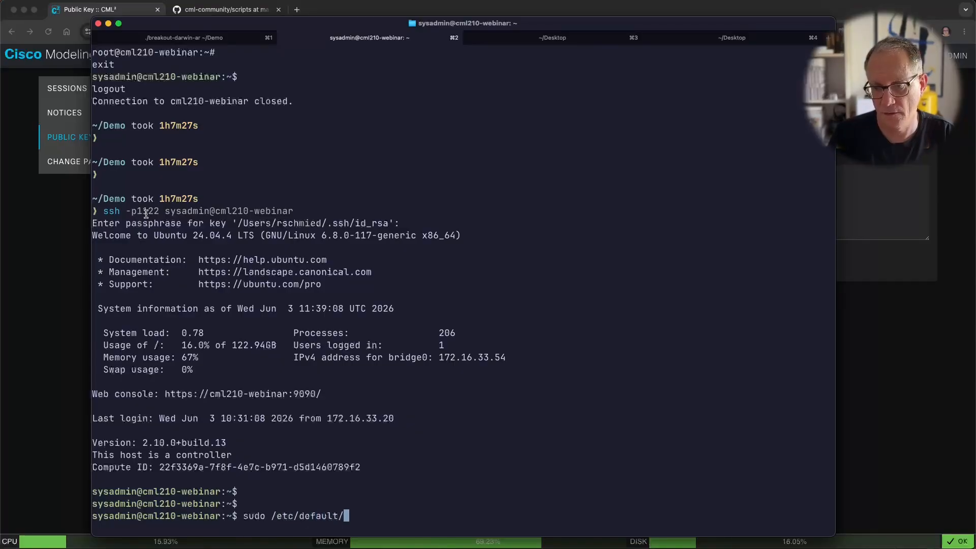
type("virl")
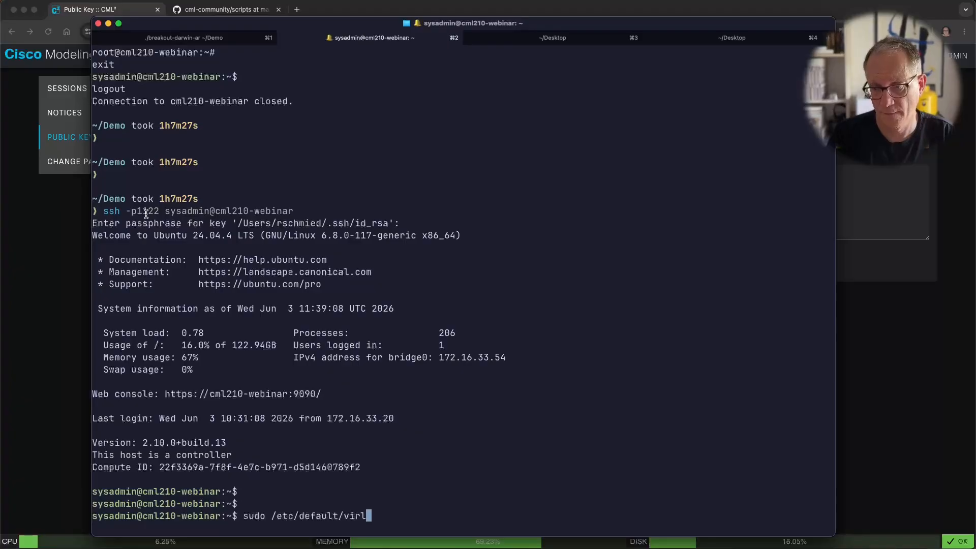
type("2")
key("Return")
Step: Recall the command and insert vi to open /etc/default/virl2 in vi as root
key("Up")
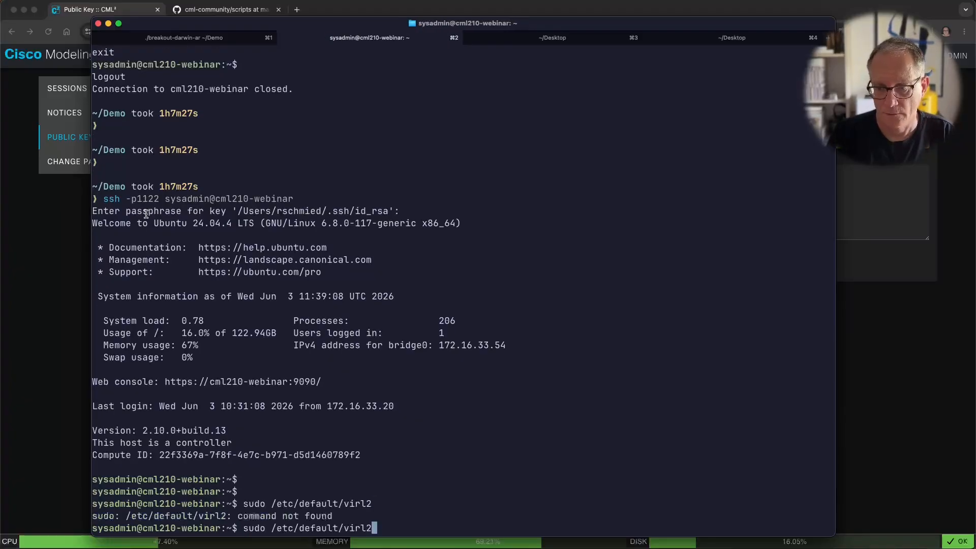
key("alt+Left")
key("alt+Left")
key("alt+Left")
key("alt+Left")
key("alt+Right")
type("vi")
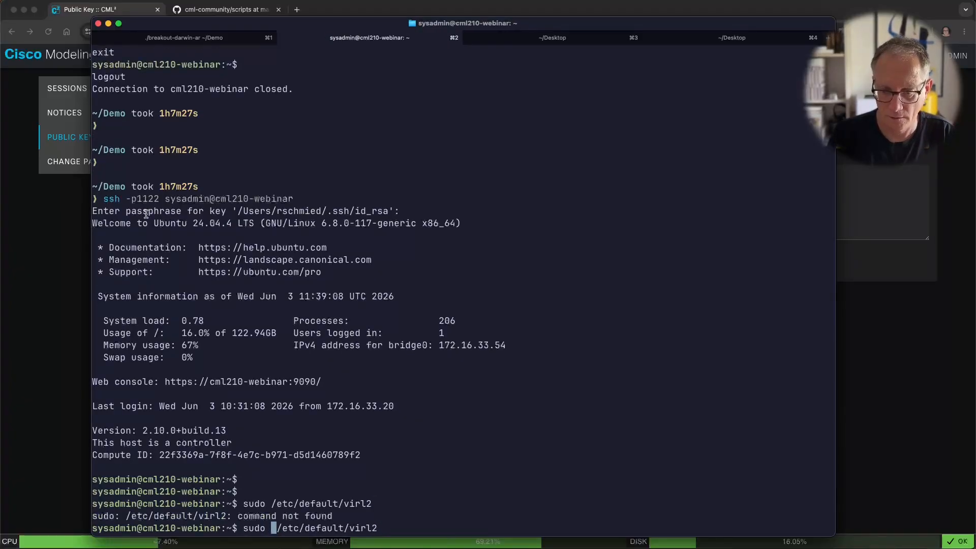
key("ctrl+e")
key("BackSpace")
type("2")
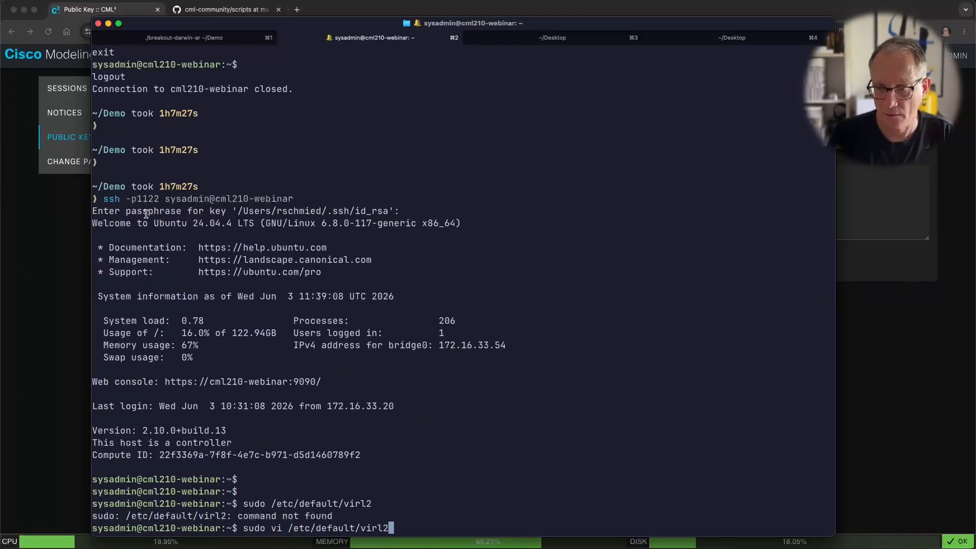
key("Return")
Step: Search the file for SSH and highlight the note that it is off by default
type("/SSH")
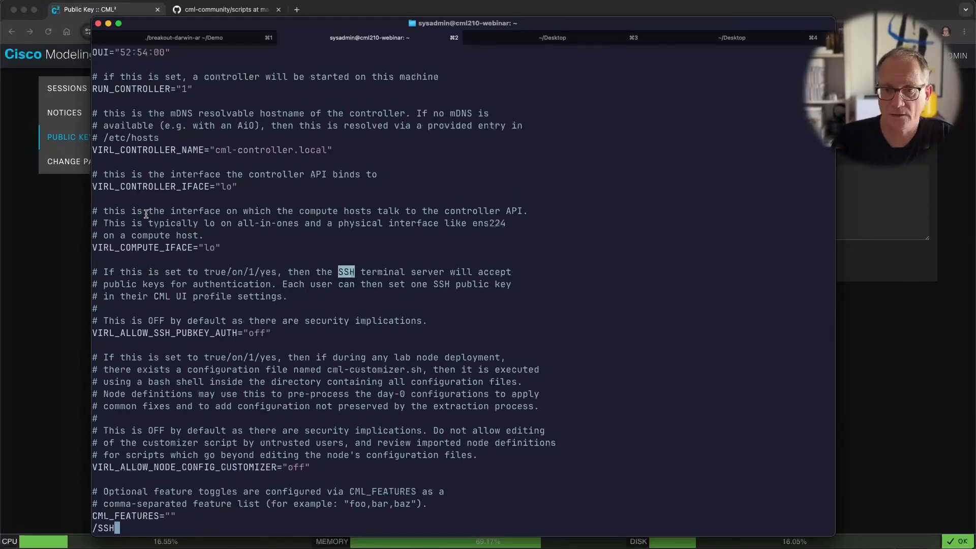
key("Return")
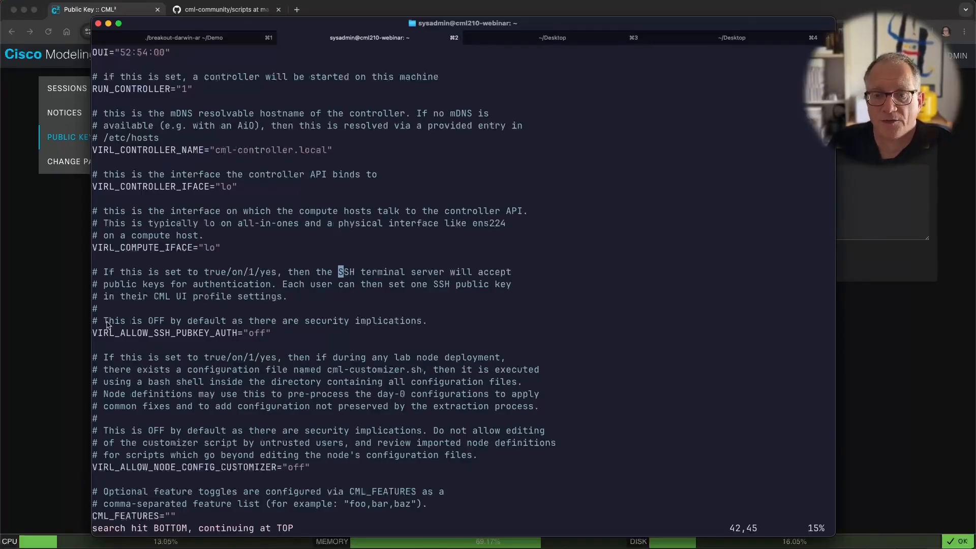
left_click_drag(107, 324, 427, 325)
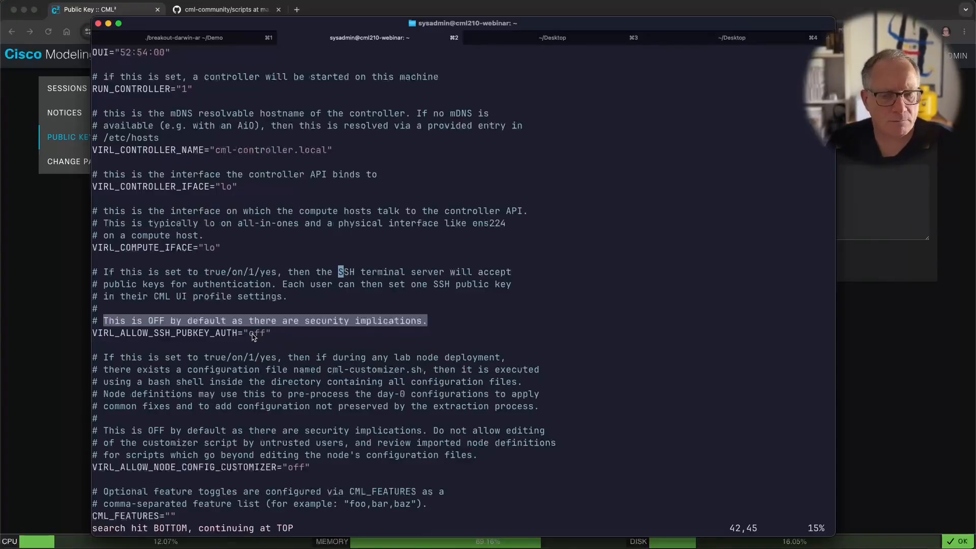
Step: Change VIRL_ALLOW_SSH_PUBKEY_AUTH from "off" to "on", then save and quit with :wq
key("j")
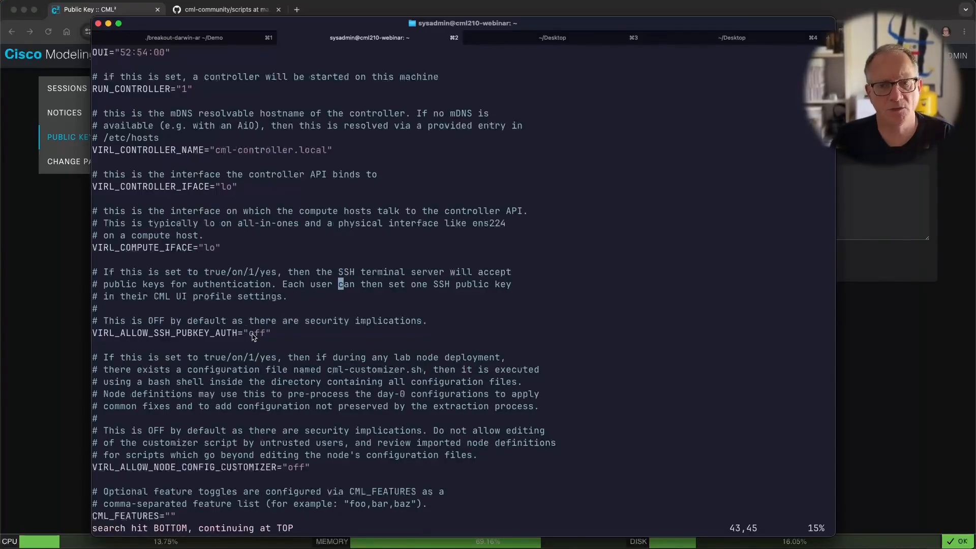
key("j")
key("j")
key("j")
key("j")
key("d")
key("i")
key("quotedbl")
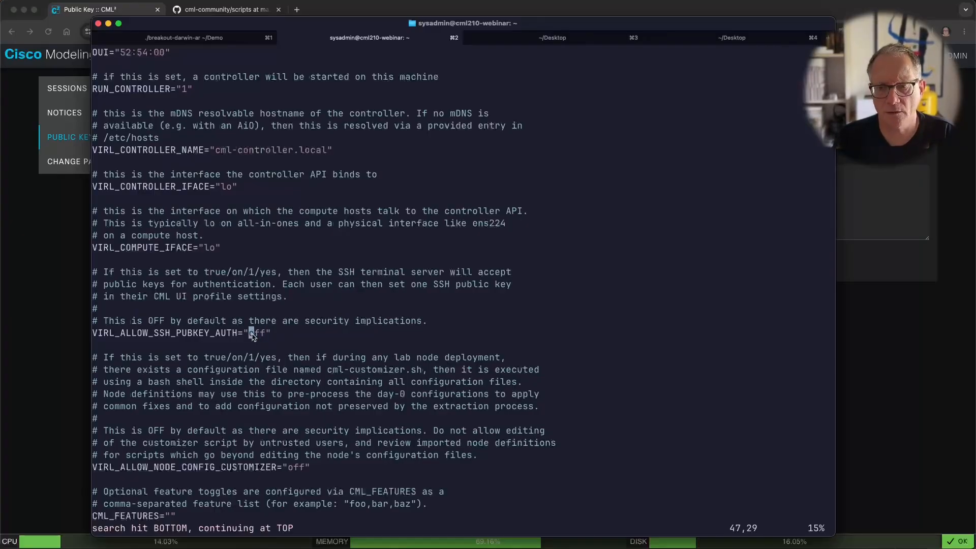
type("ion")
key("Escape")
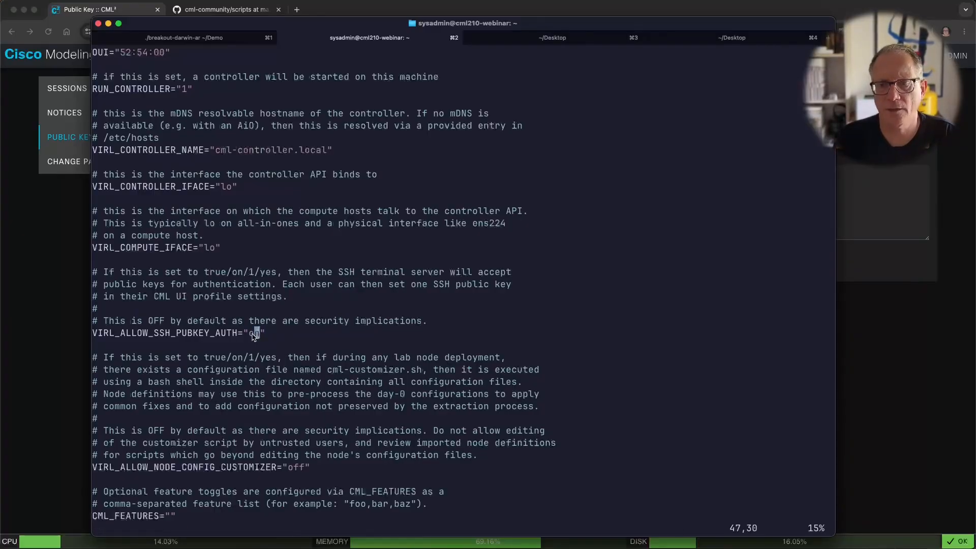
type(":wq")
key("Return")
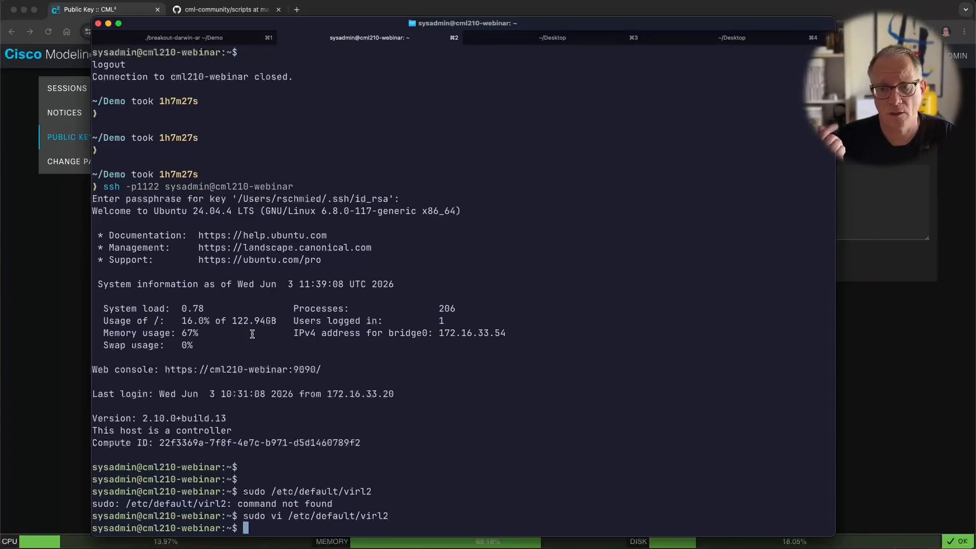
Step: Run sudo systemctl restart virl2.target and return to the CML Public Key page
type("sudo")
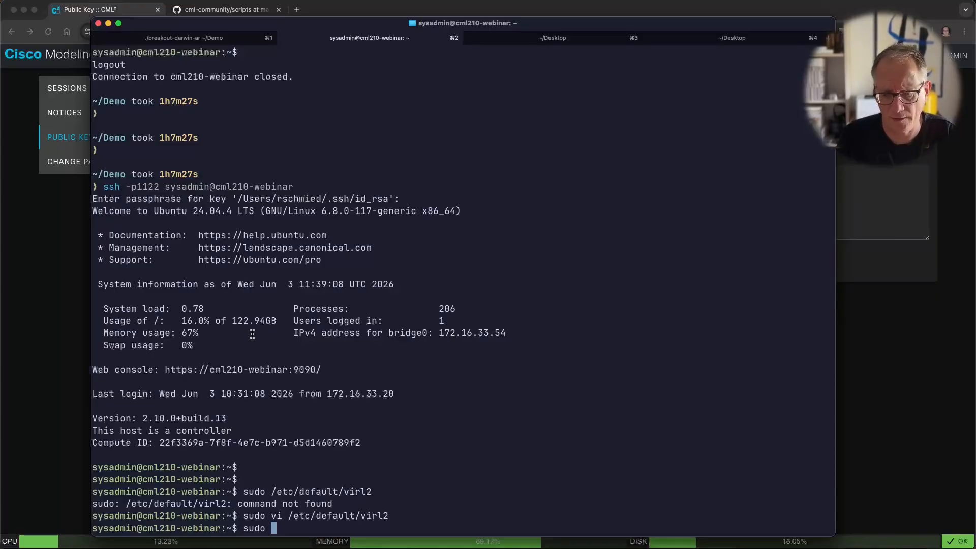
type(" s")
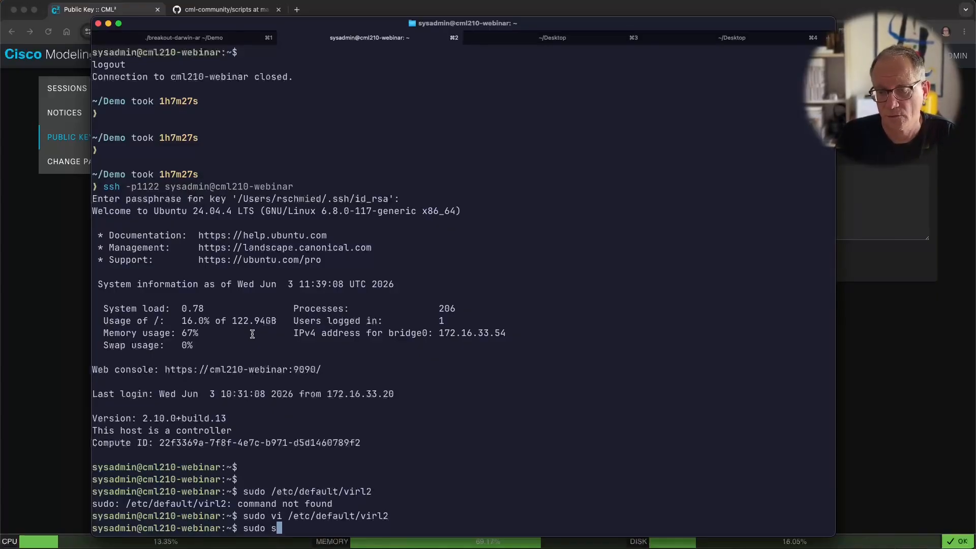
type("ystemctl restar")
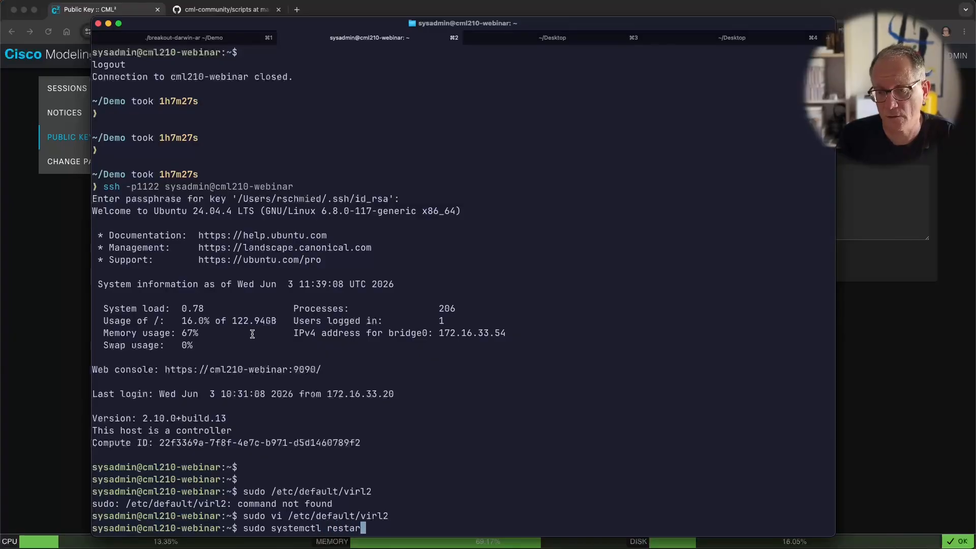
type("t virl2.target")
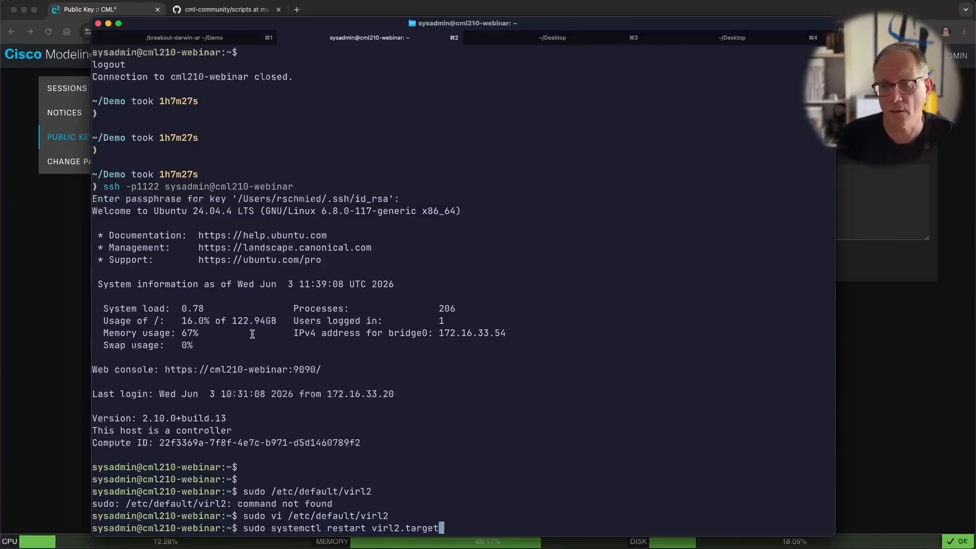
key("Return")
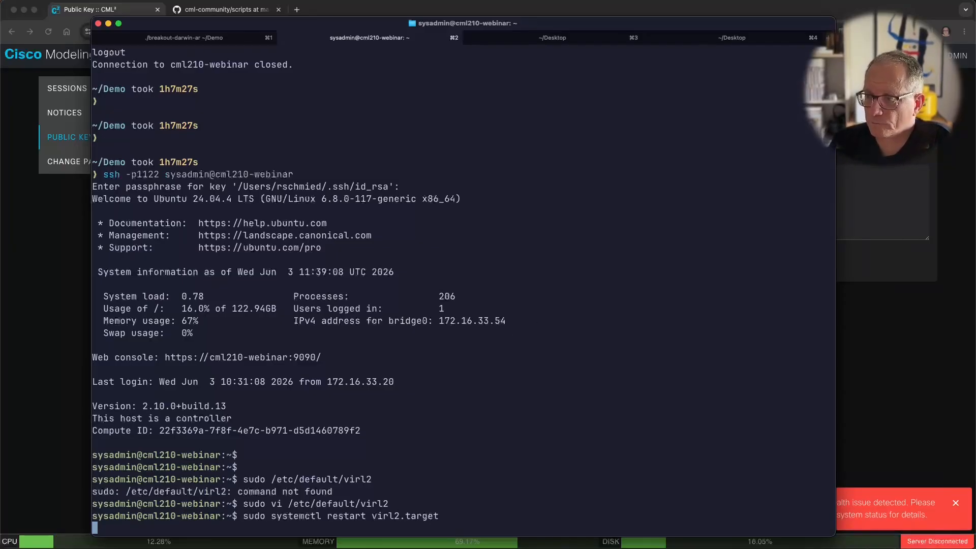
left_click(893, 364)
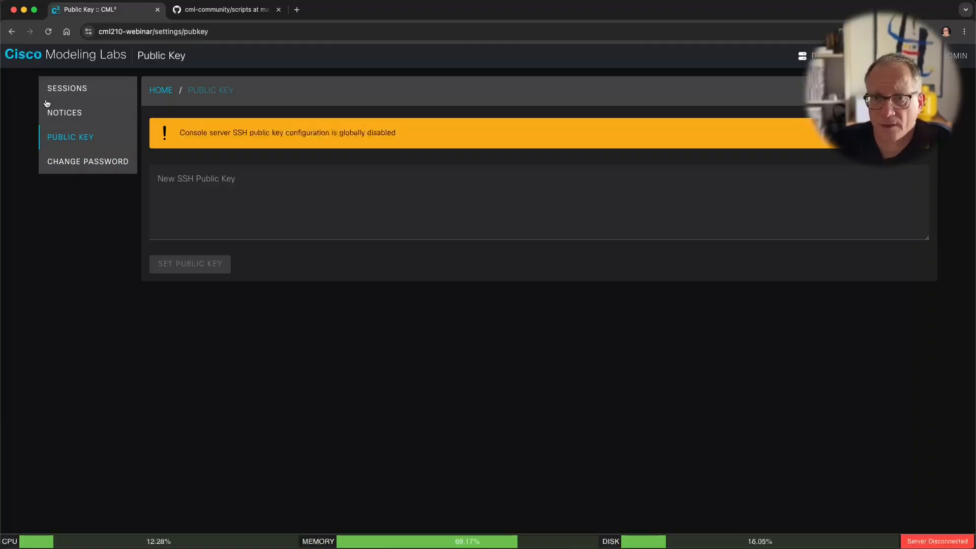
Step: Reload CML after the restart and log in as admin with saved credentials, retrying after the backend error
left_click(57, 56)
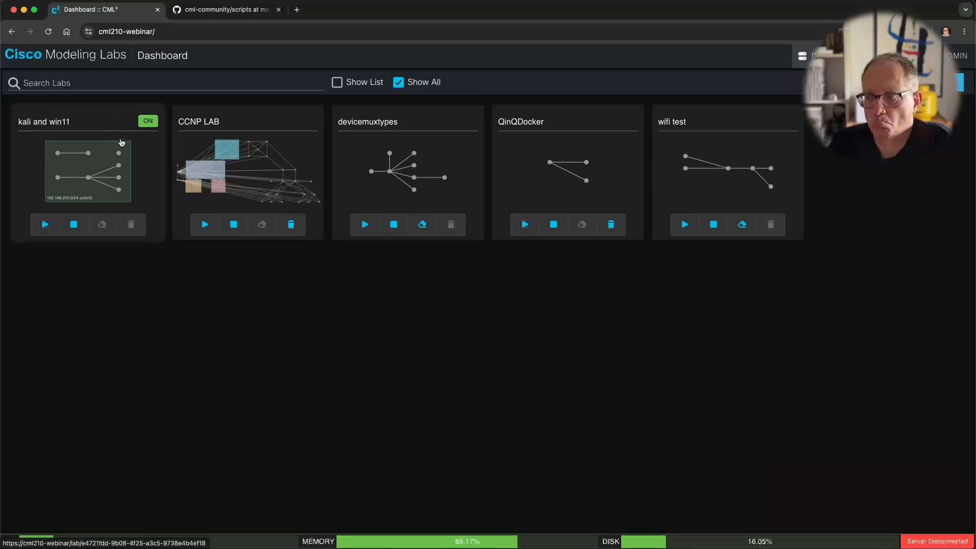
key("super+r")
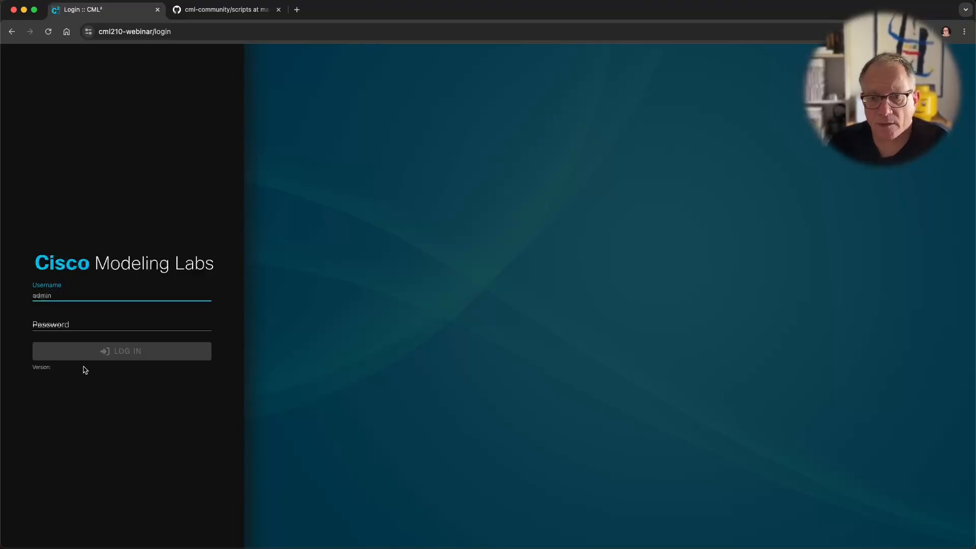
left_click(48, 31)
left_click(49, 32)
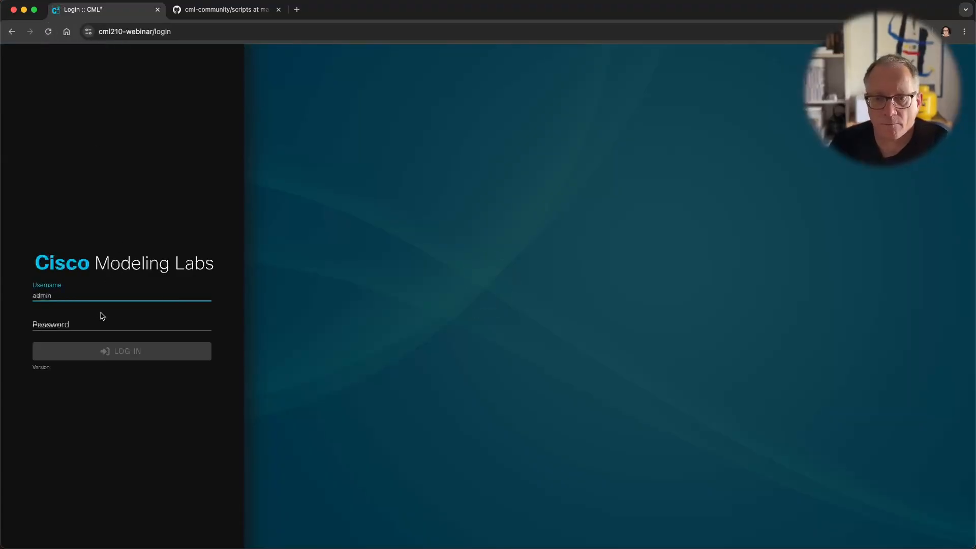
left_click(87, 297)
left_click(53, 348)
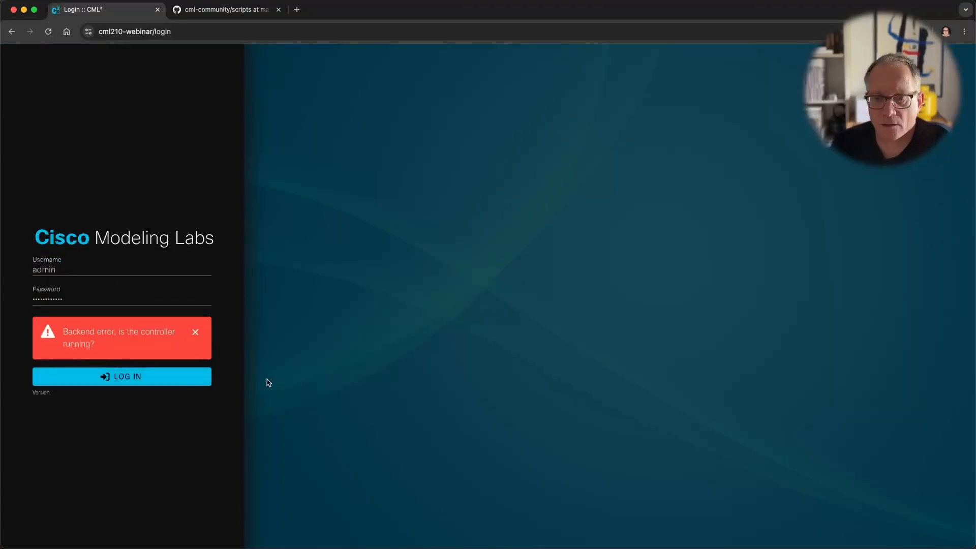
left_click(122, 377)
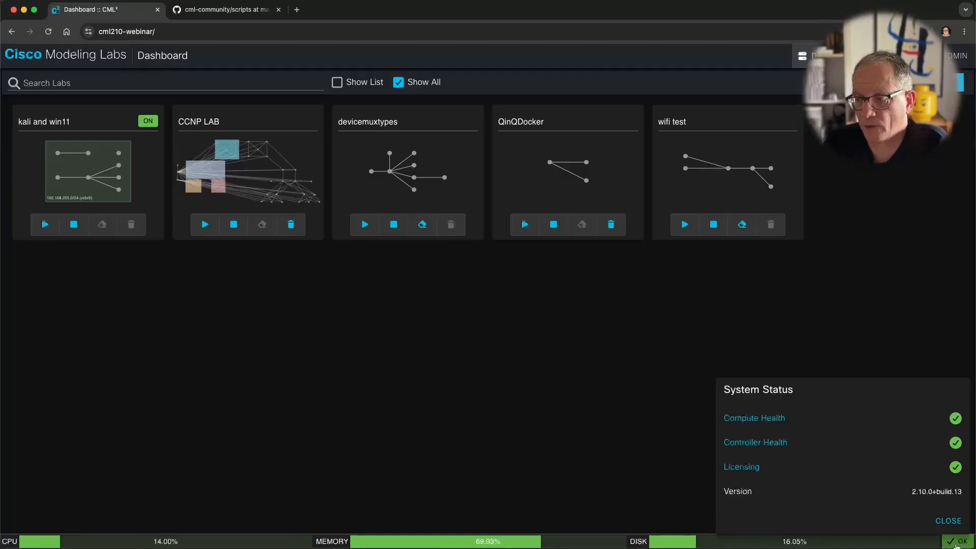
Step: Close System Status, go to ADMIN Settings > Public Key and focus the New SSH Public Key box
left_click(449, 487)
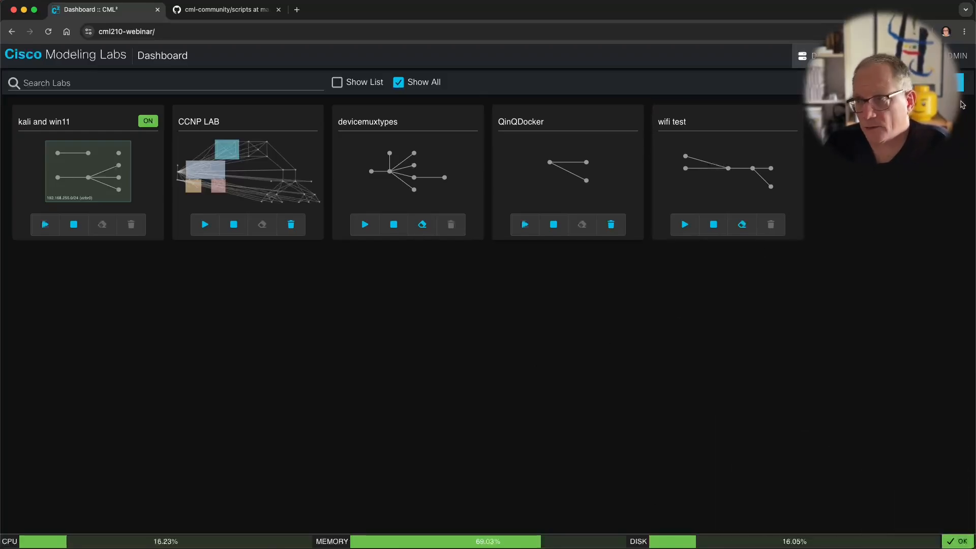
left_click(955, 57)
left_click(944, 125)
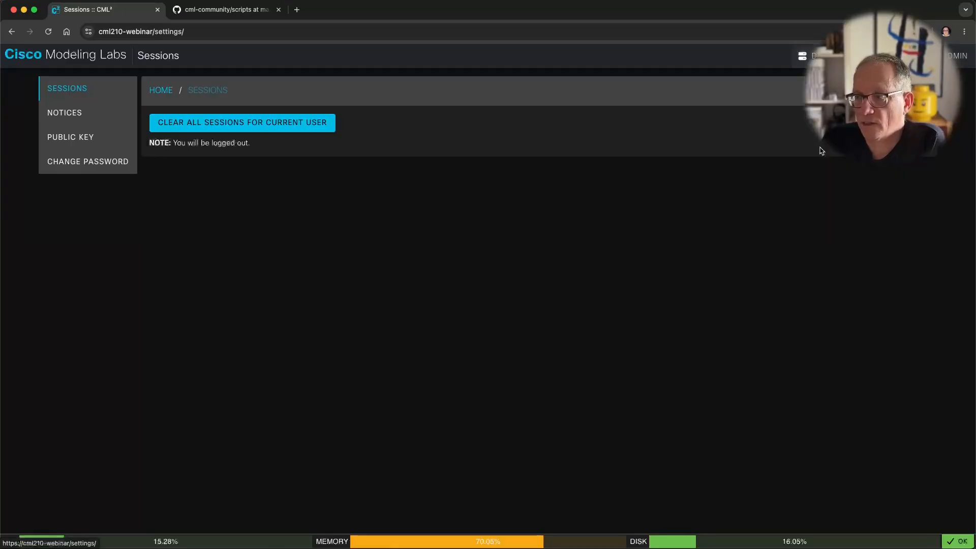
left_click(59, 137)
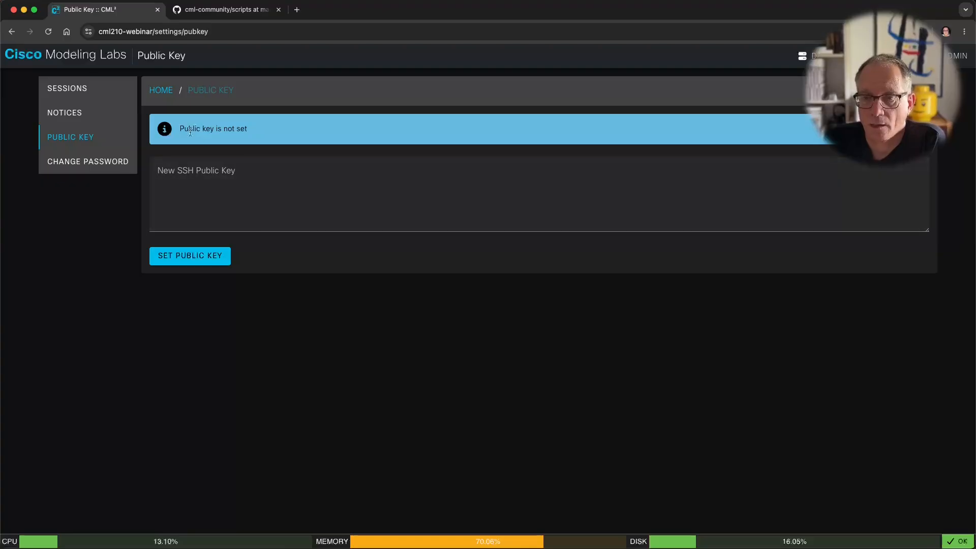
left_click_drag(188, 129, 268, 135)
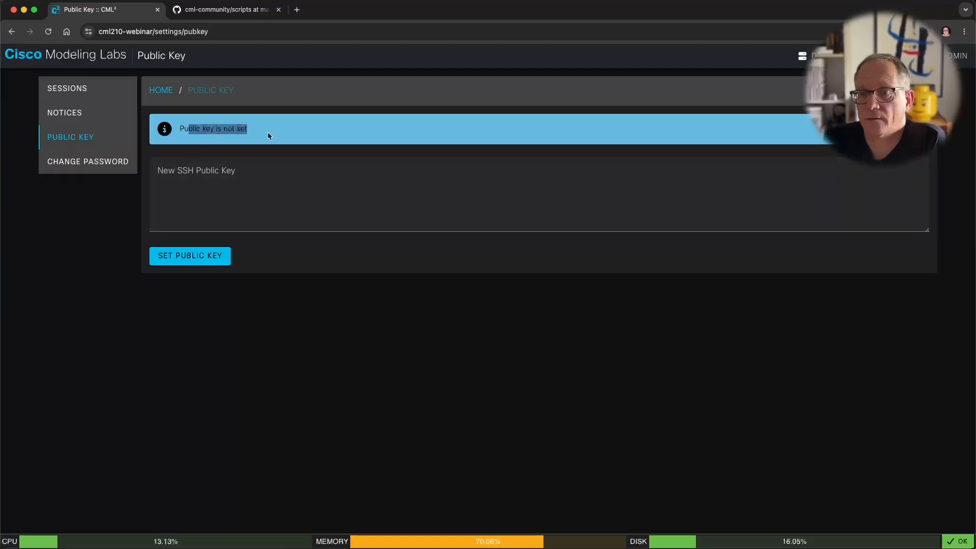
left_click(204, 131)
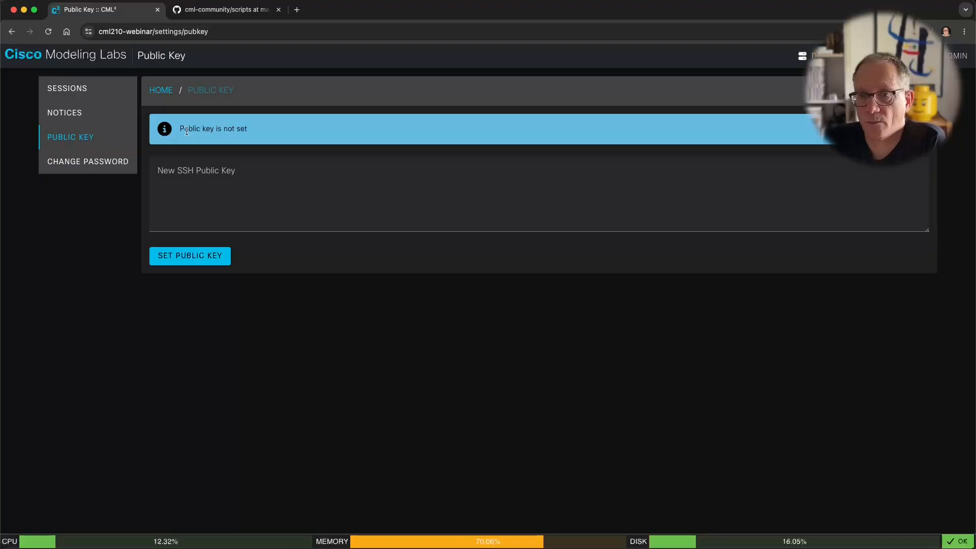
left_click(203, 197)
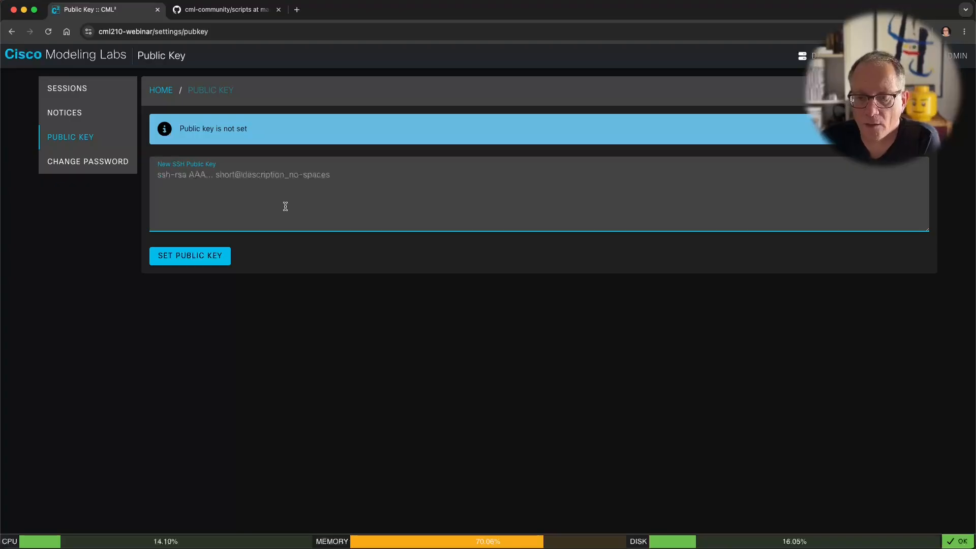
Step: In a new iTerm2 tab, run cat ~/.ssh/id_rsa.pub to print the public key
key("super+Tab")
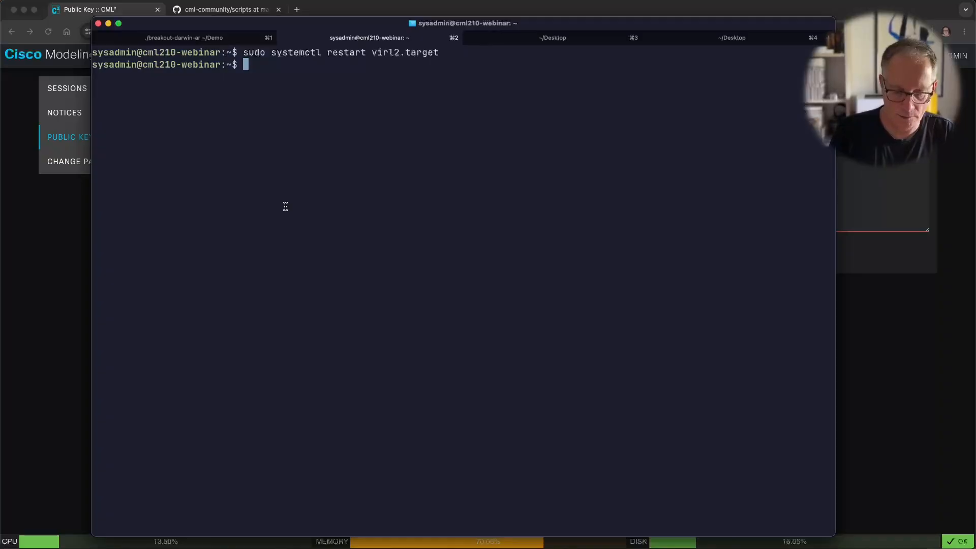
key("super+t")
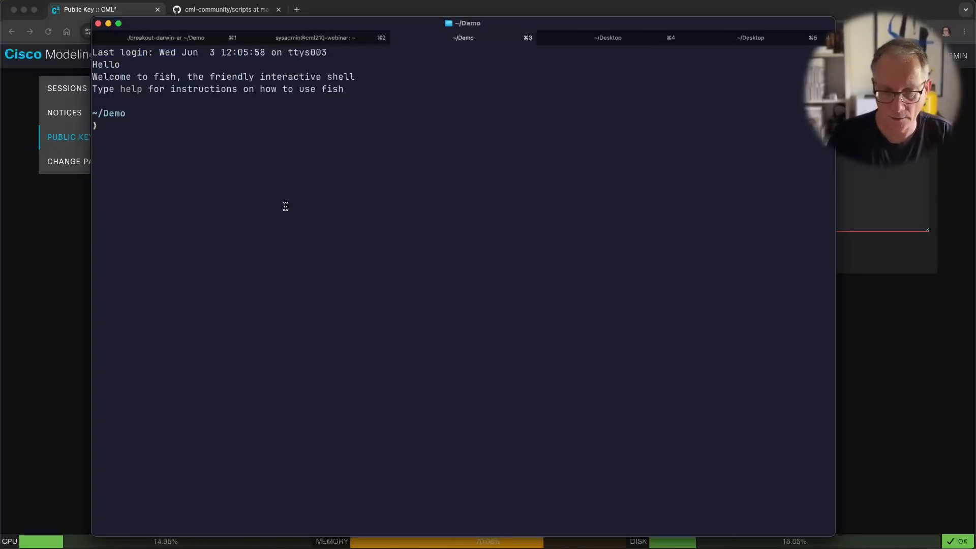
type("cat ")
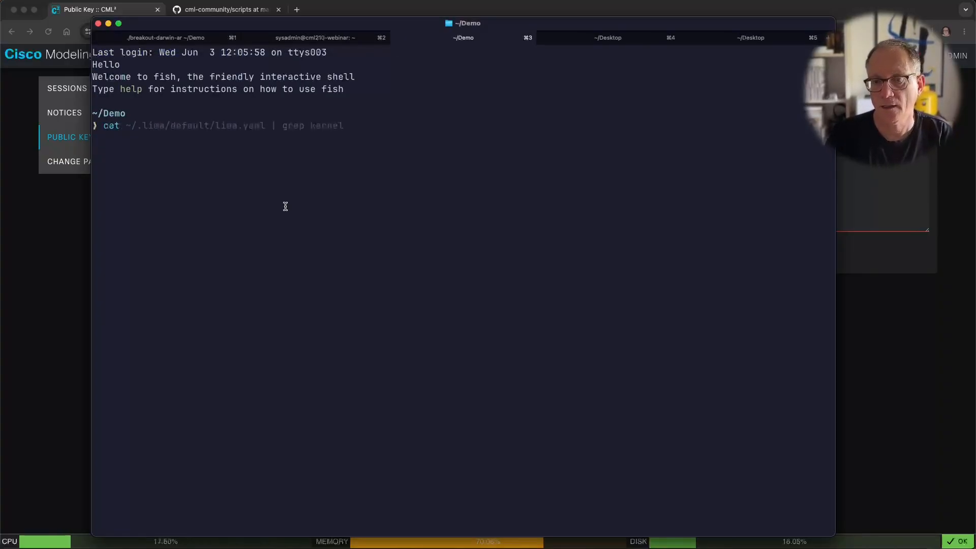
type("~/.ssh")
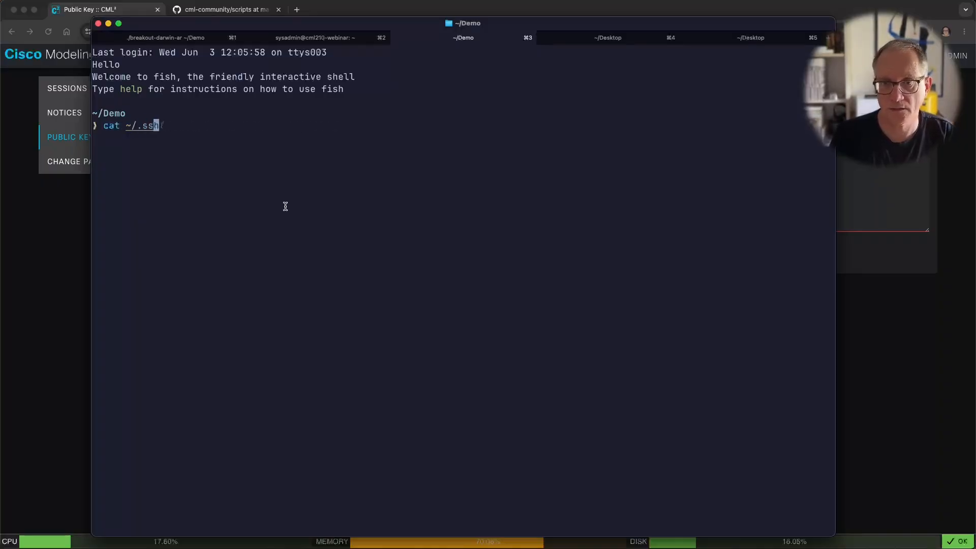
type("/id_")
key("Tab")
type(".pub")
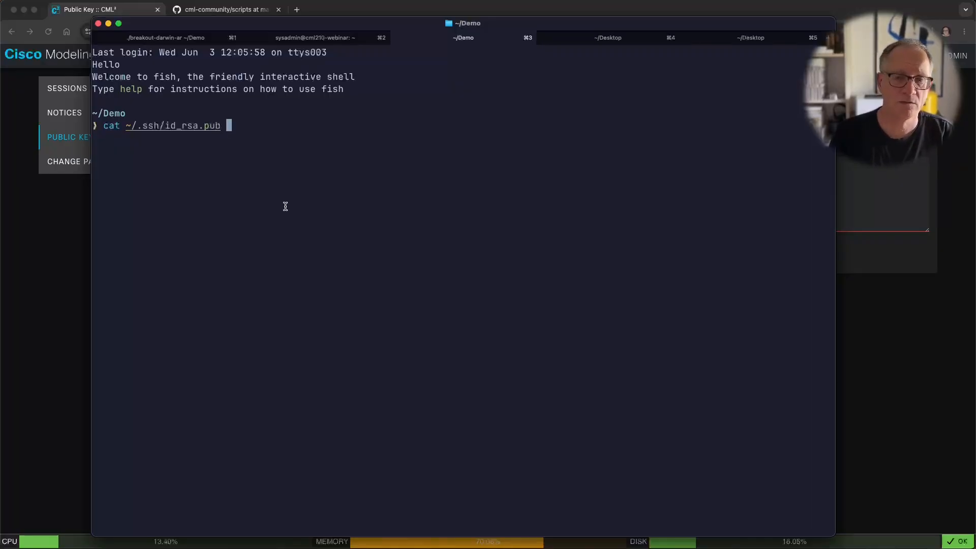
key("Return")
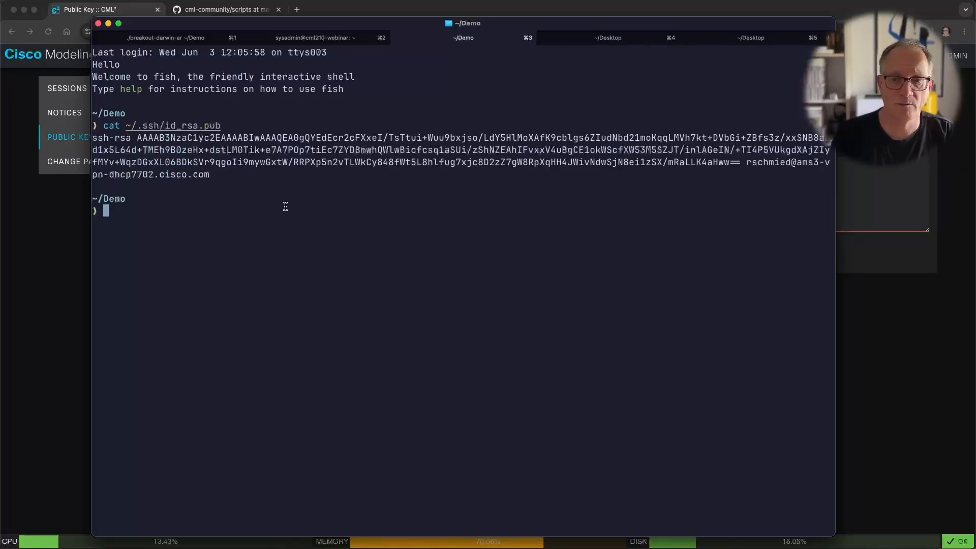
Step: Copy the printed key line and paste it into the CML public key field
triple_click(110, 138)
key("super+c")
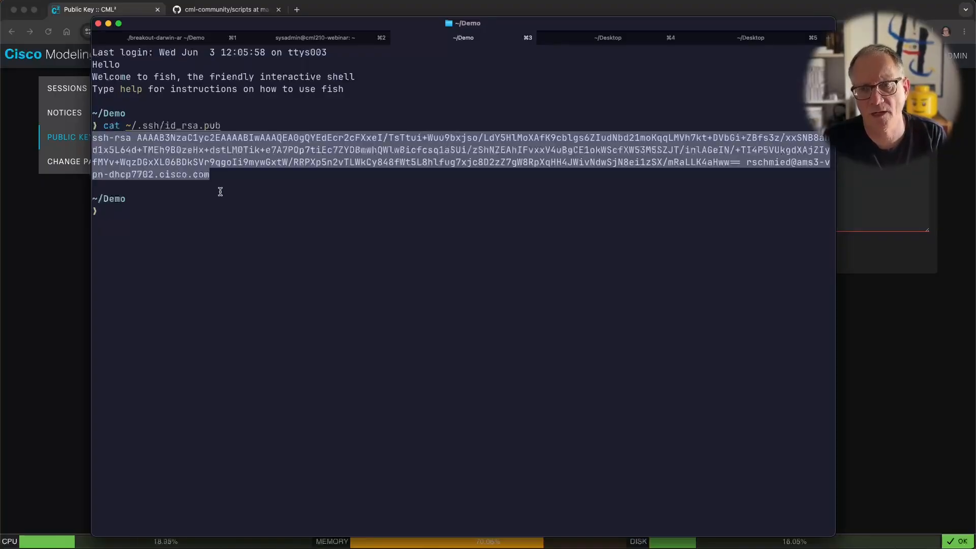
key("super+Tab")
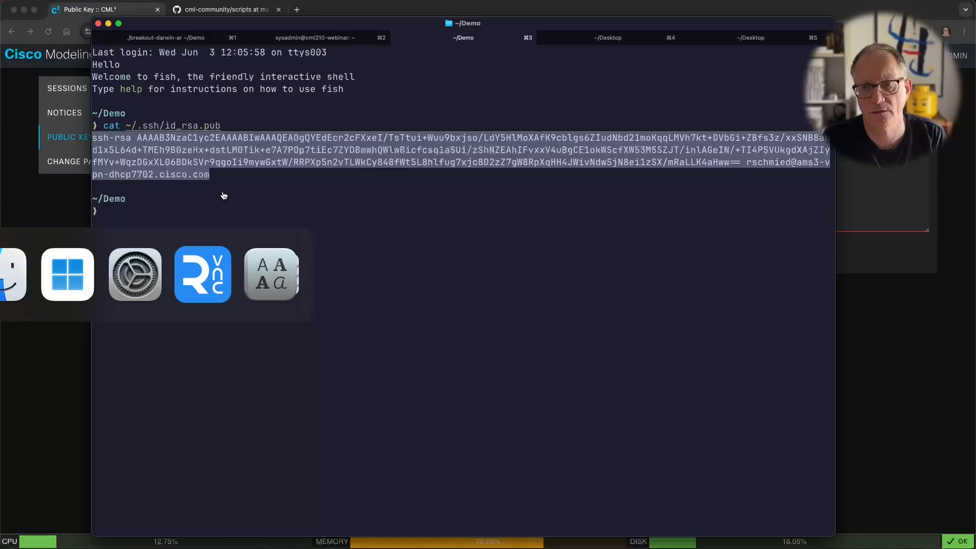
key("super+v")
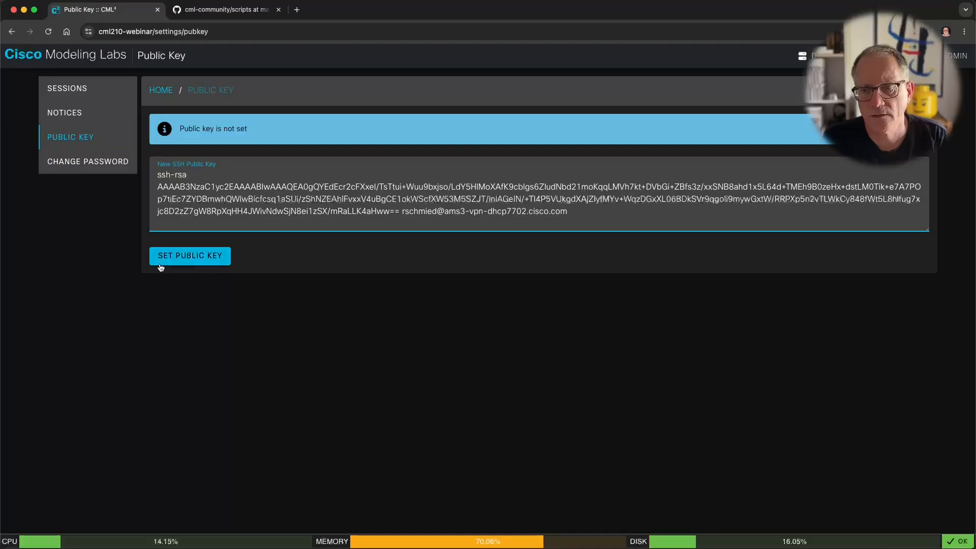
Step: Save the pasted key with SET PUBLIC KEY and review its RSA 2048-bit SHA256 fingerprint
left_click(186, 259)
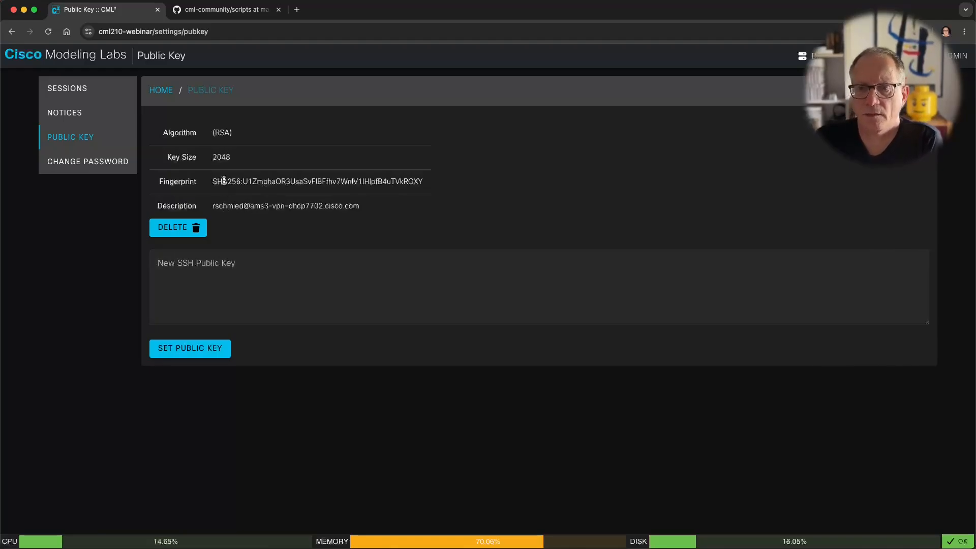
left_click_drag(223, 182, 411, 189)
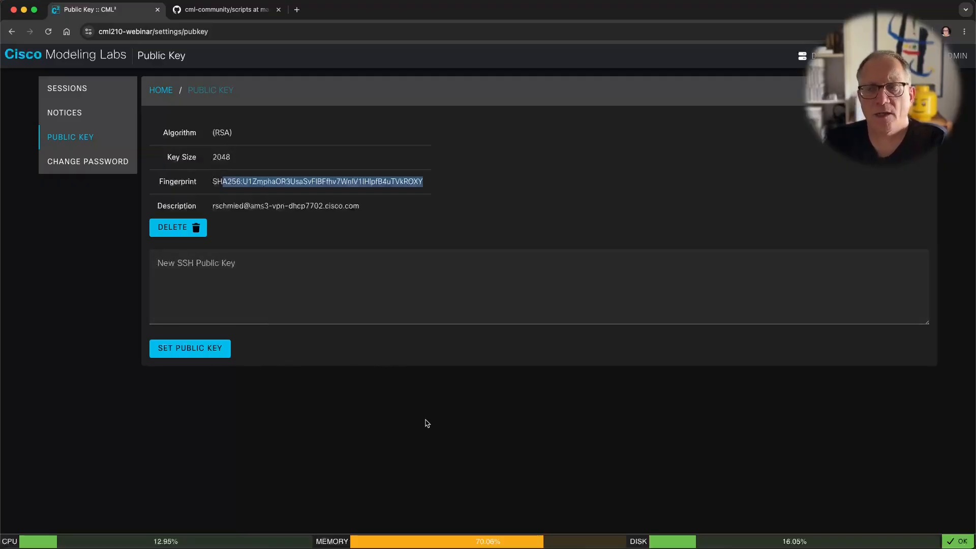
left_click(422, 425)
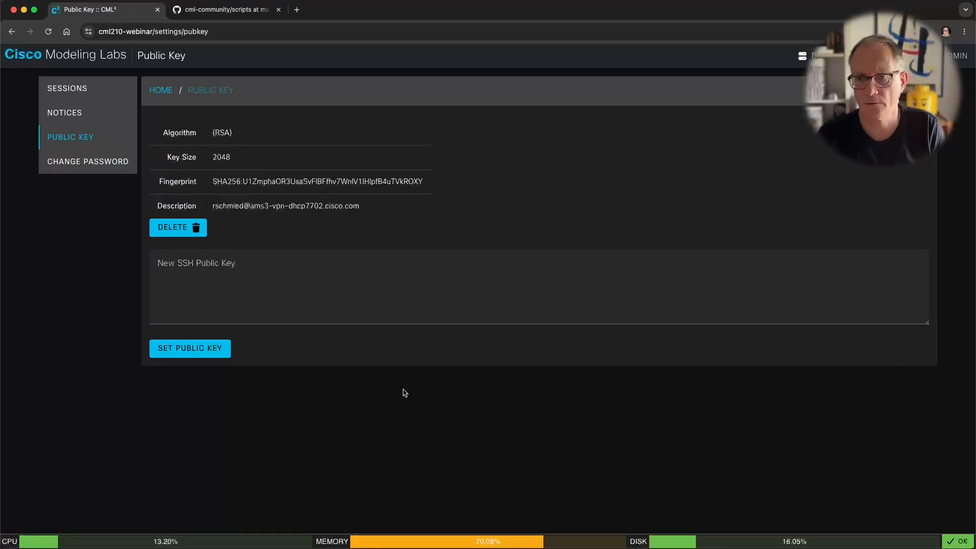
Step: Return CML to the dashboard, then ping cml210-webinar from iTerm2 to confirm 0% loss
left_click(79, 64)
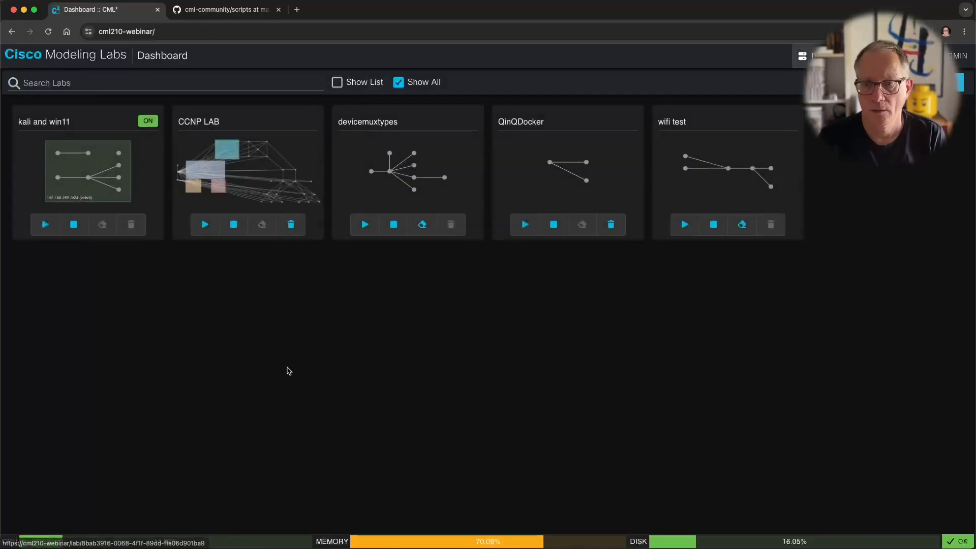
key("super+Tab")
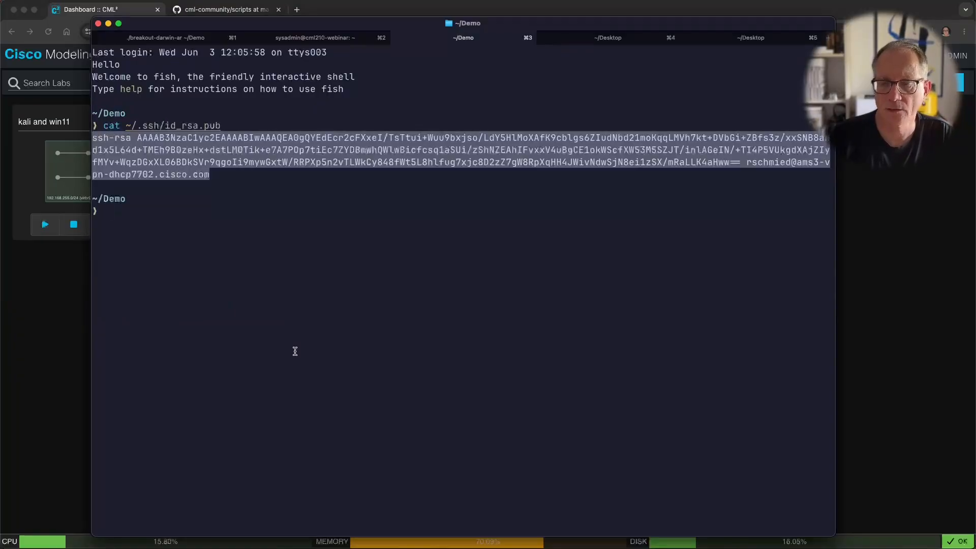
left_click(295, 352)
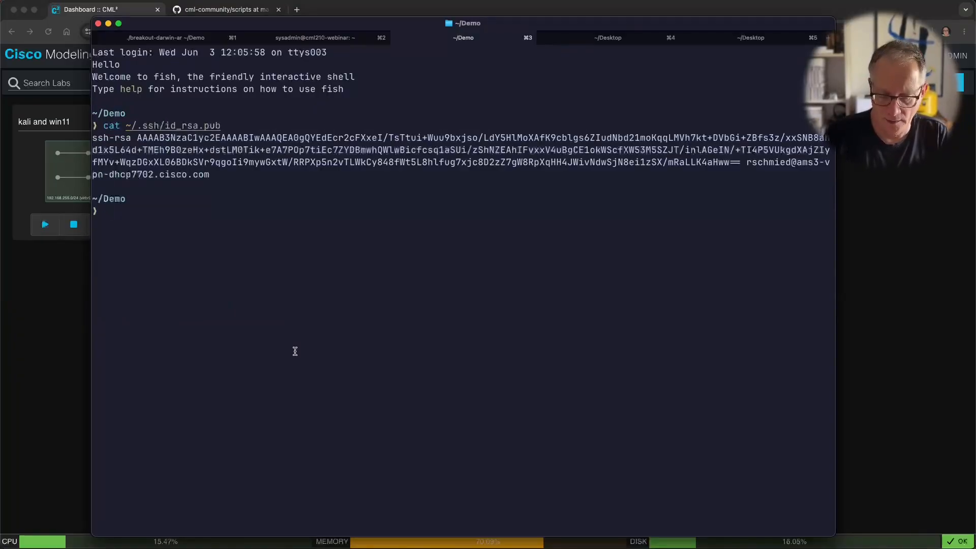
type("ping cm")
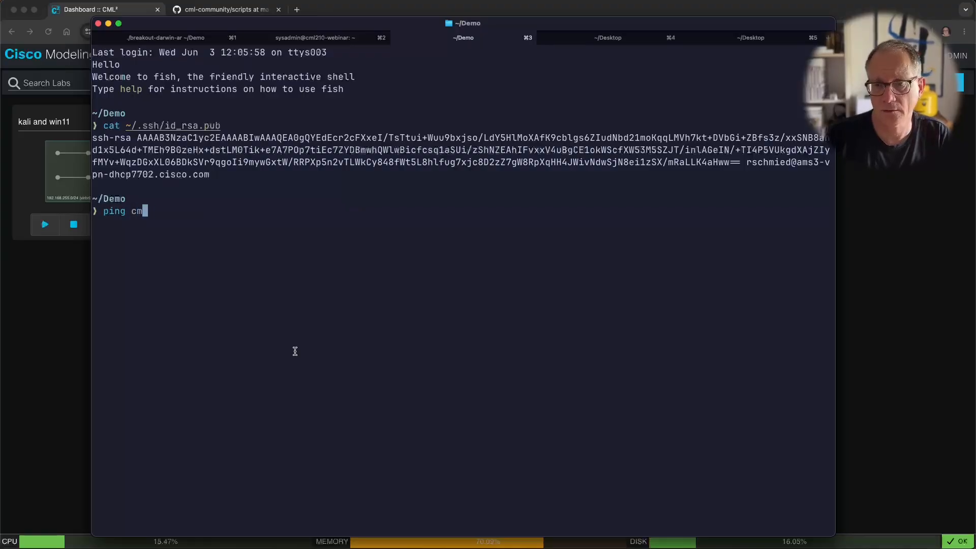
type("l210-webinbar")
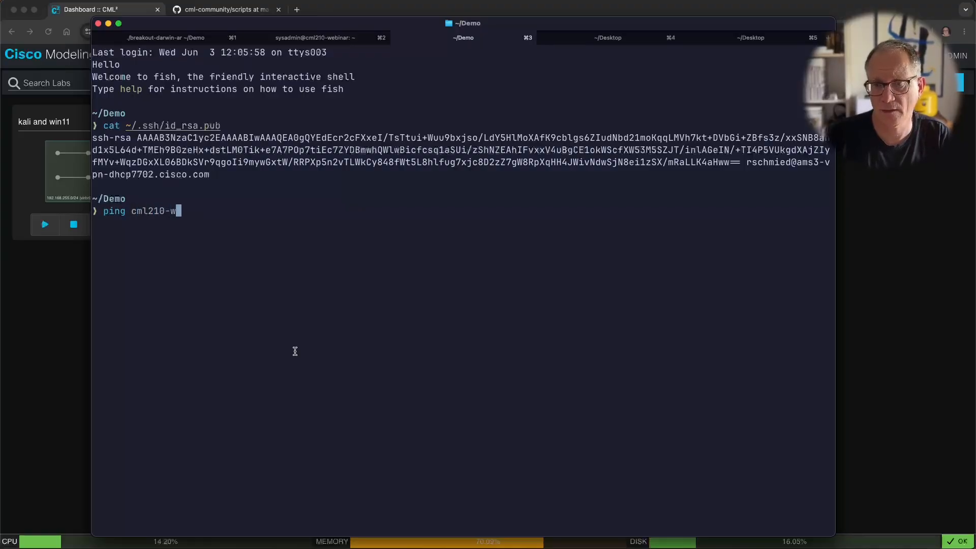
key("BackSpace")
key("BackSpace")
key("BackSpace")
type("ar")
key("Return")
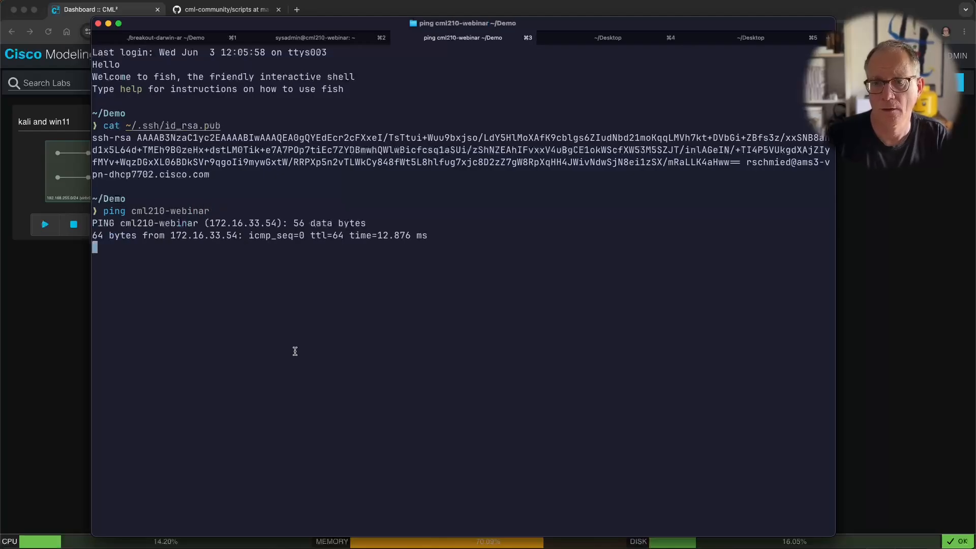
key("ctrl+c")
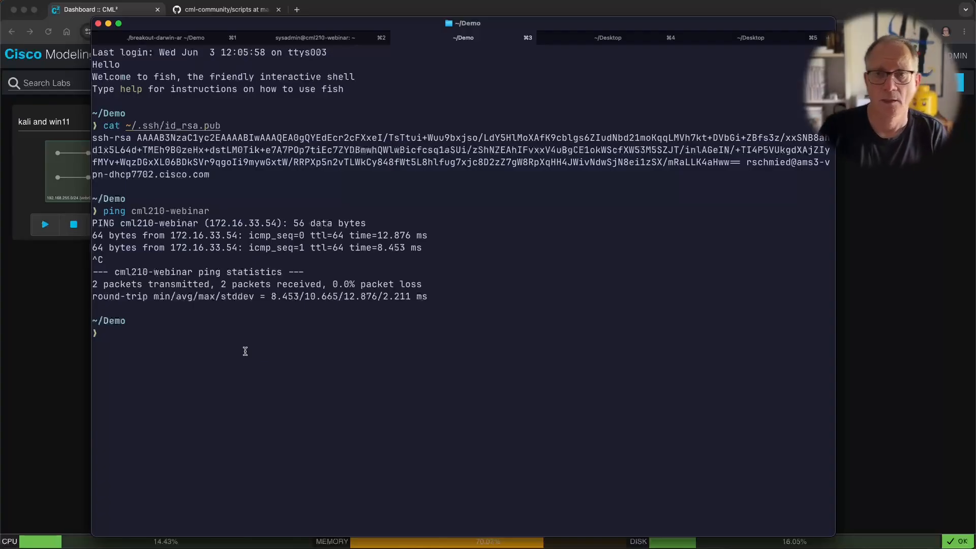
Step: Run ssh admin@cml210-webinar and enter the key passphrase to log in
type("ssh ")
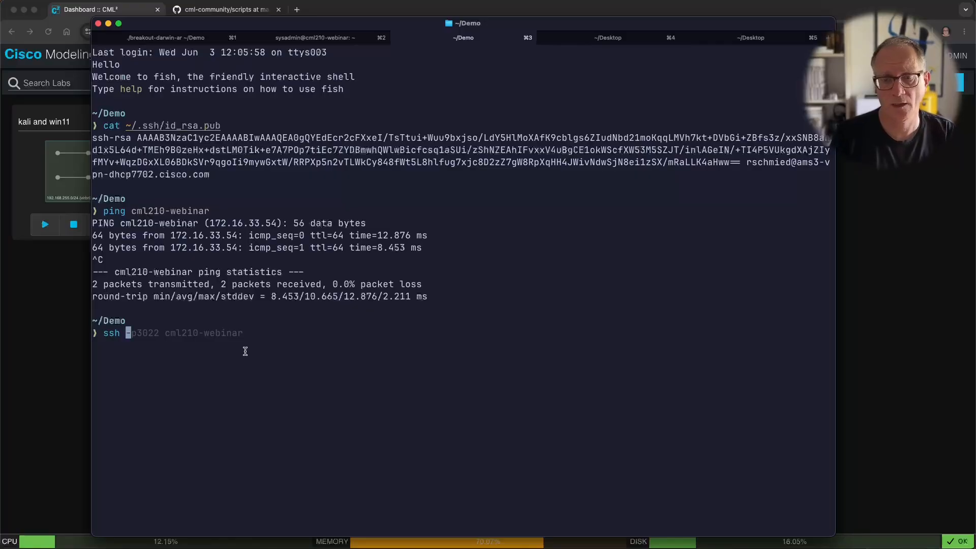
type("adm")
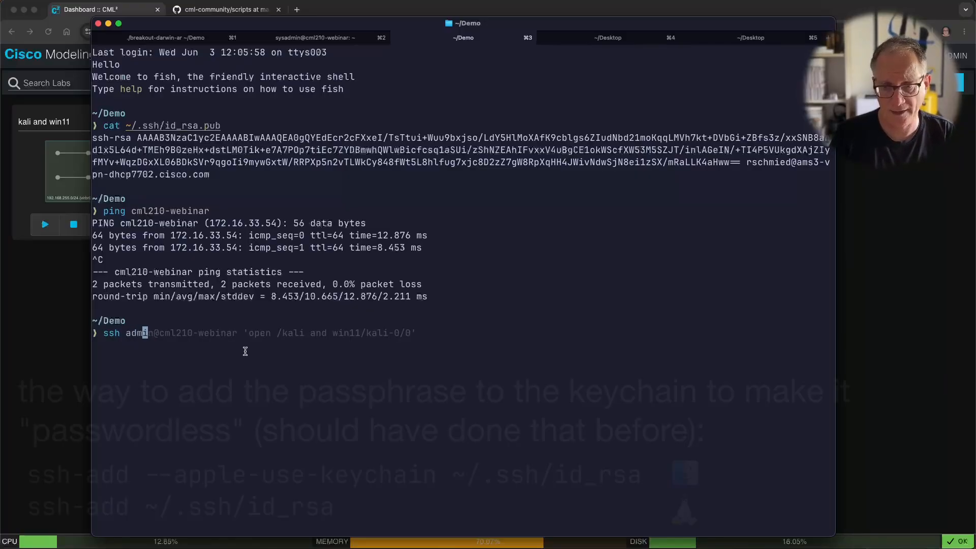
type("in@cml210-webinar")
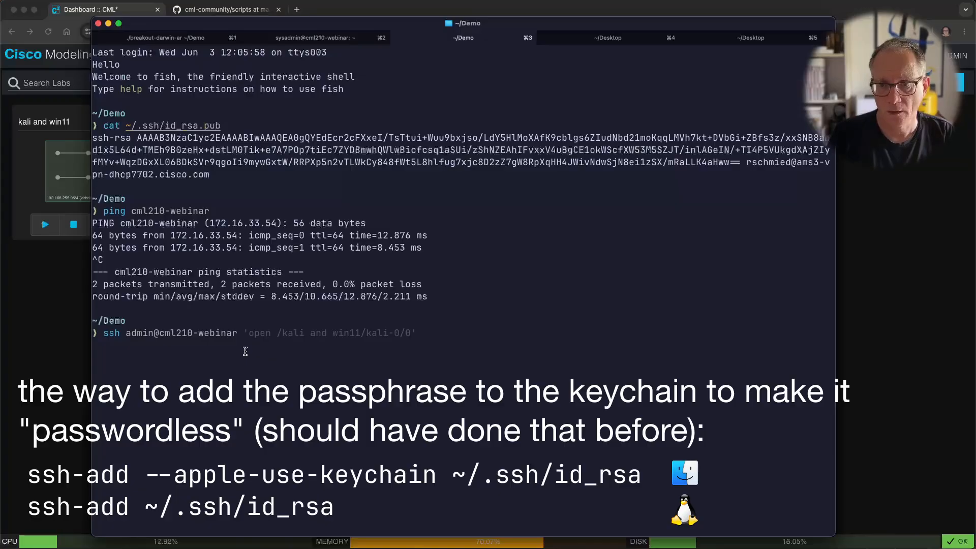
key("Return")
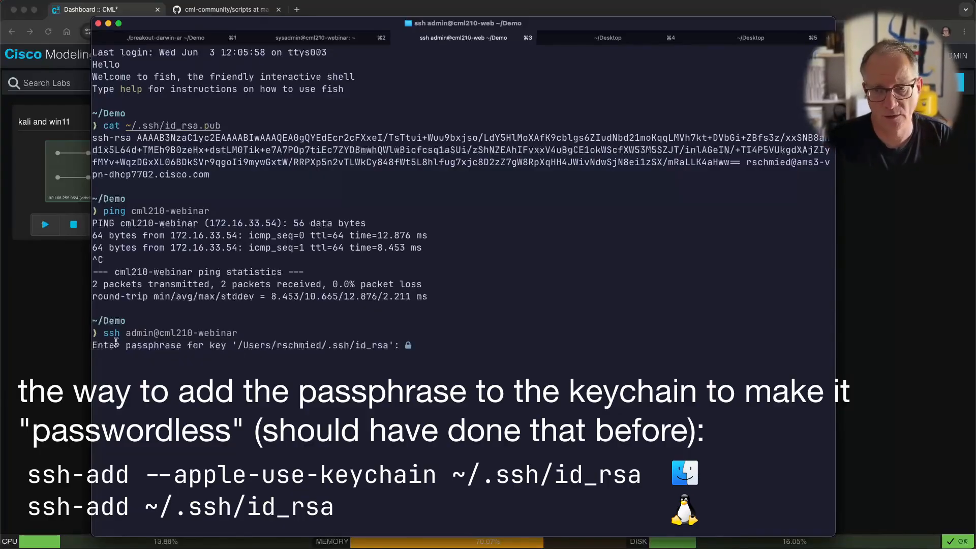
left_click_drag(121, 334, 160, 336)
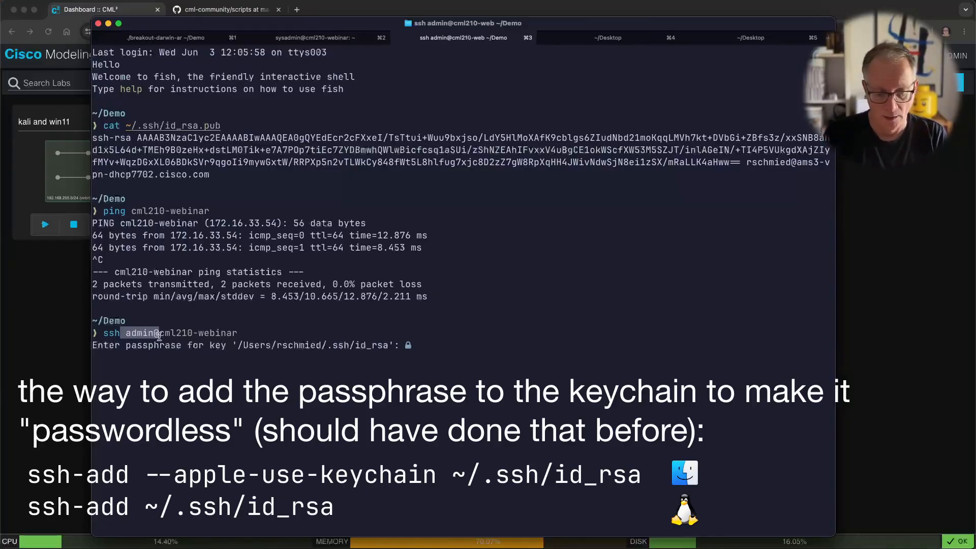
left_click(159, 336)
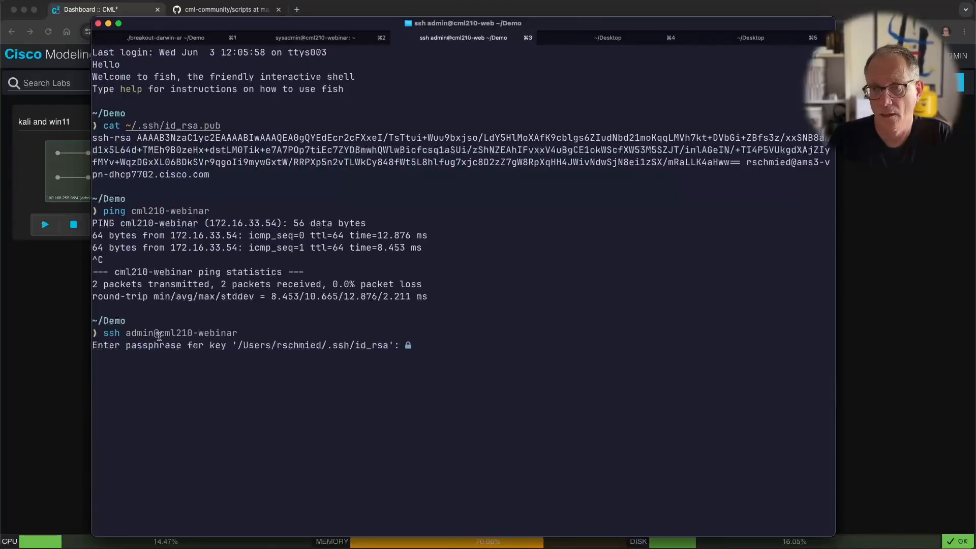
key("Return")
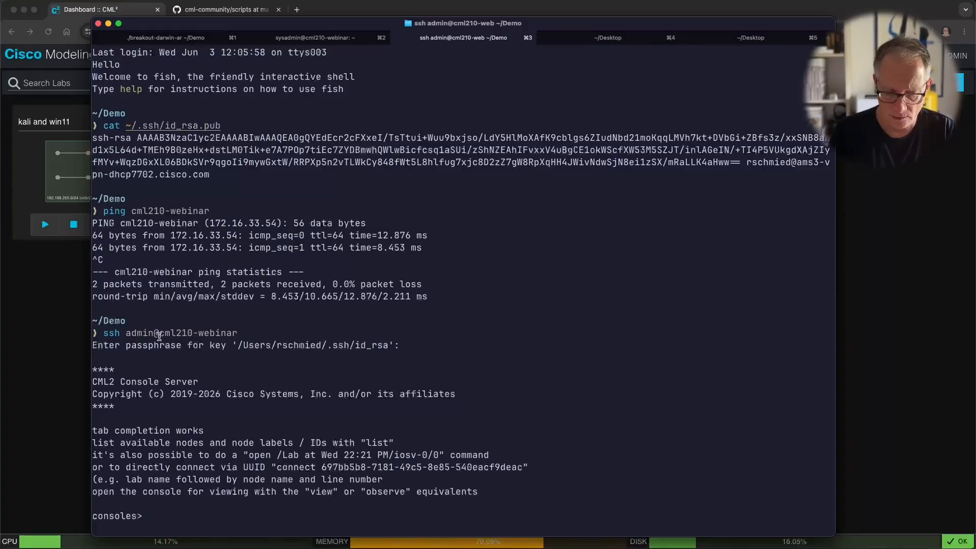
Step: Run help at the consoles> prompt and highlight the list command in its output
type("help")
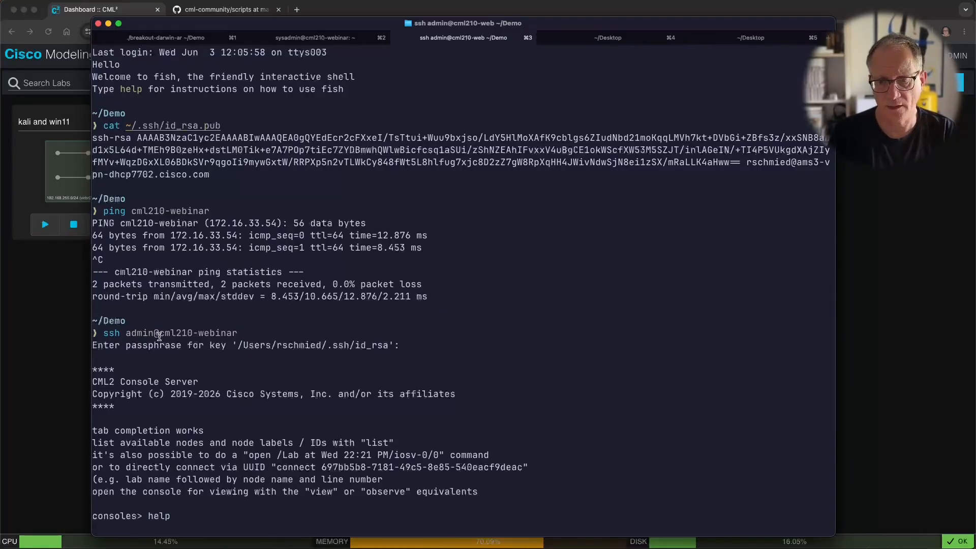
key("Return")
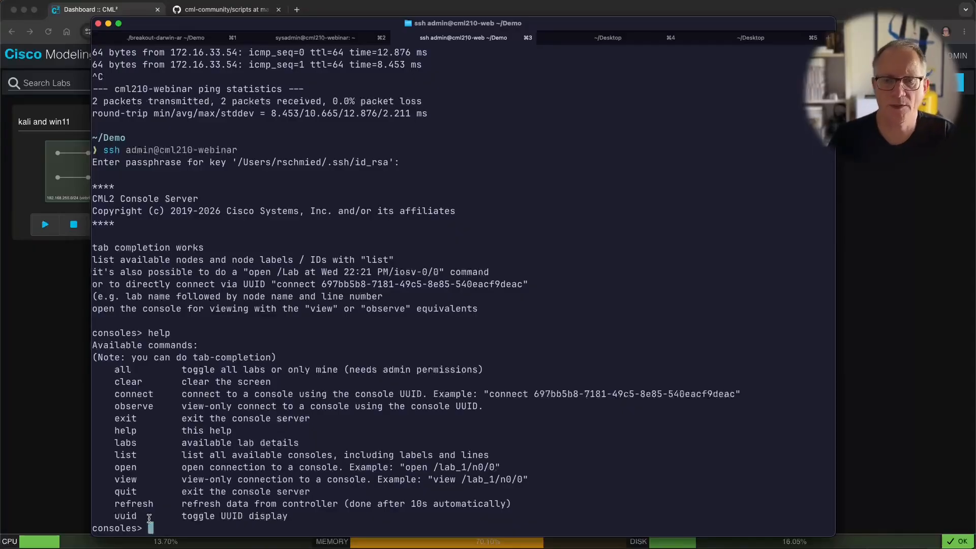
left_click_drag(128, 454, 137, 455)
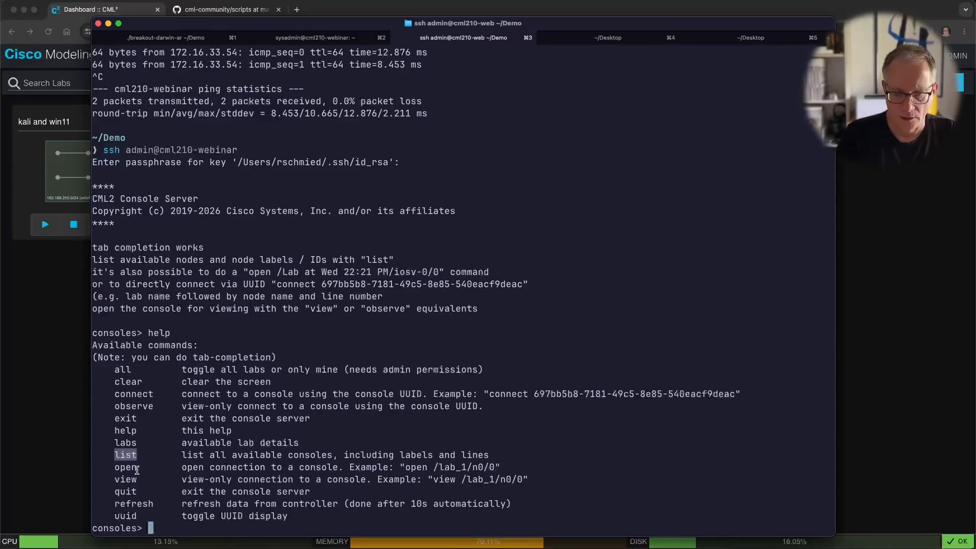
Step: List the lab's five consoles and start an open command completed to the kali and win11 lab path
type("list")
key("Return")
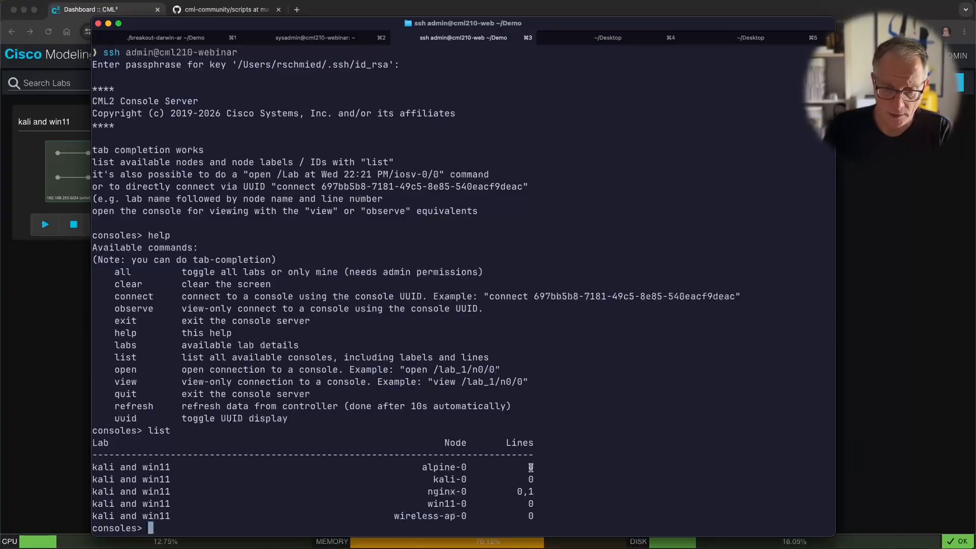
type("open")
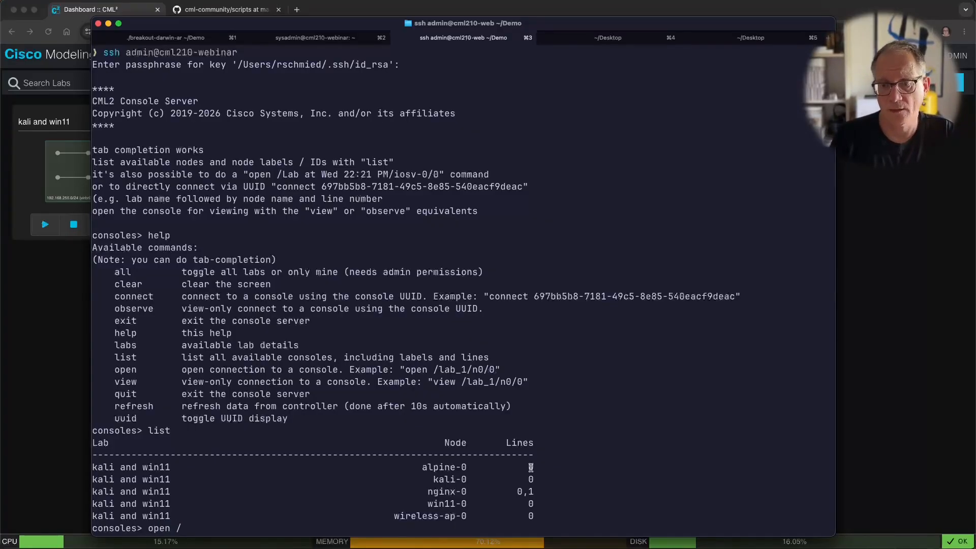
type(" /")
key("BackSpace")
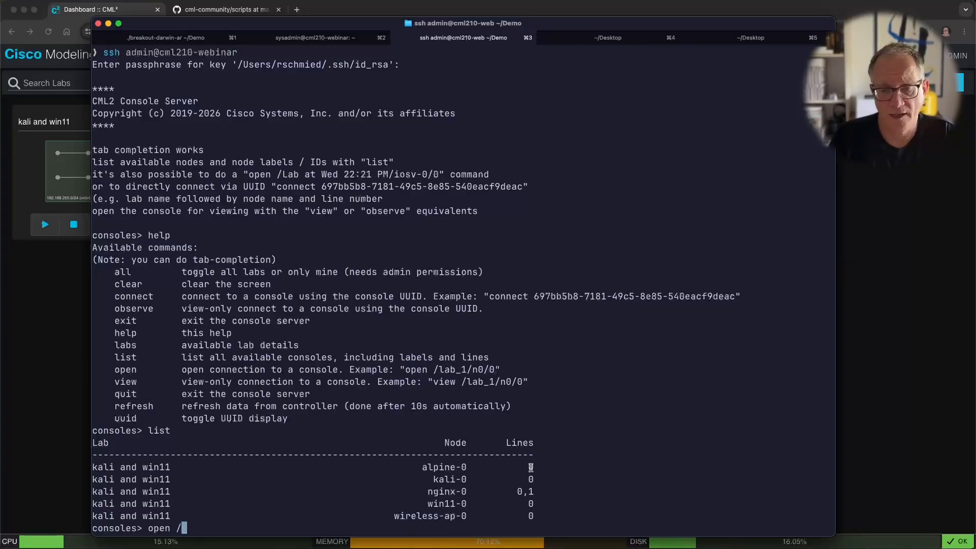
type("/")
key("Tab")
key("BackSpace")
key("BackSpace")
key("BackSpace")
key("BackSpace")
key("BackSpace")
key("BackSpace")
key("BackSpace")
key("BackSpace")
key("BackSpace")
key("BackSpace")
key("BackSpace")
key("BackSpace")
key("BackSpace")
key("BackSpace")
key("BackSpace")
key("BackSpace")
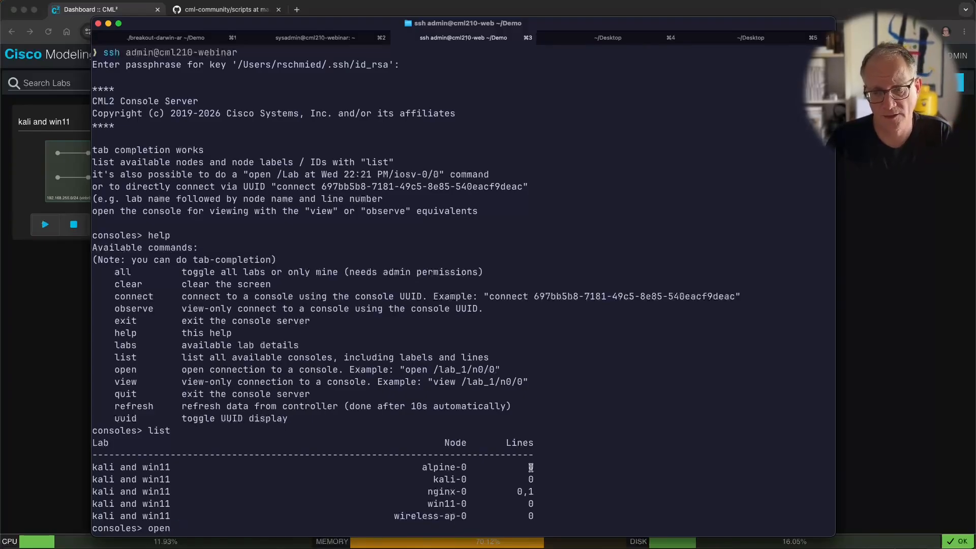
type("/")
key("Tab")
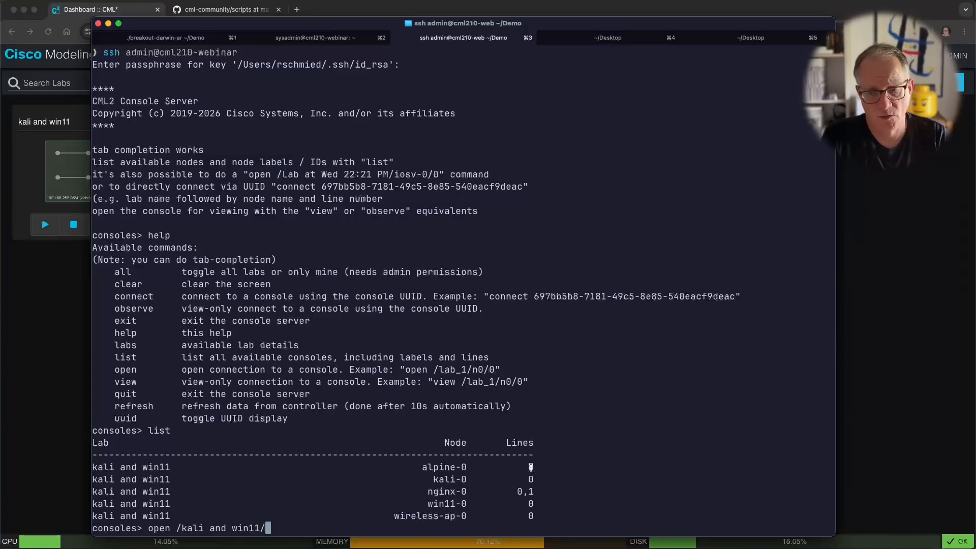
Step: Complete the path to nginx-0/1 and connect to that console's root prompt
key("Tab")
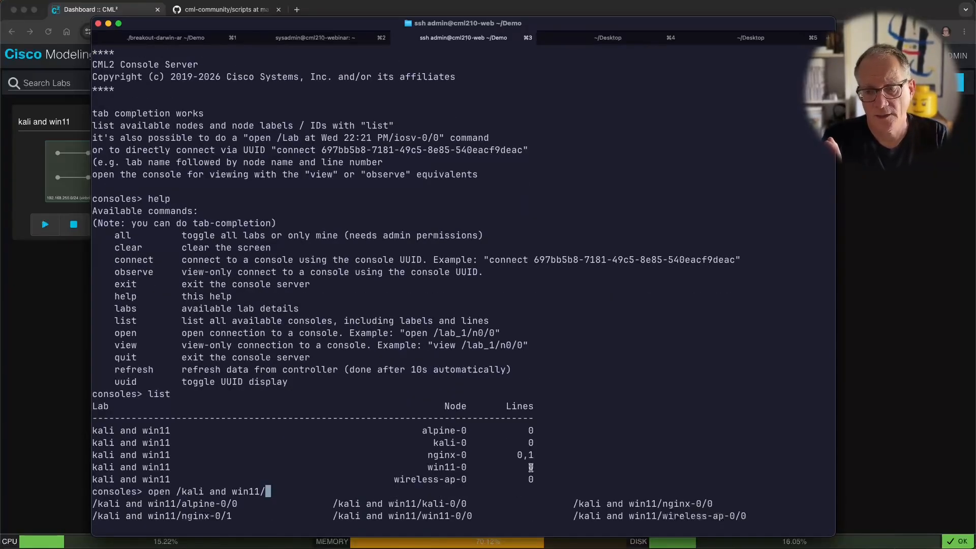
key("Tab")
key("Tab")
key("Tab")
key("Tab")
key("Tab")
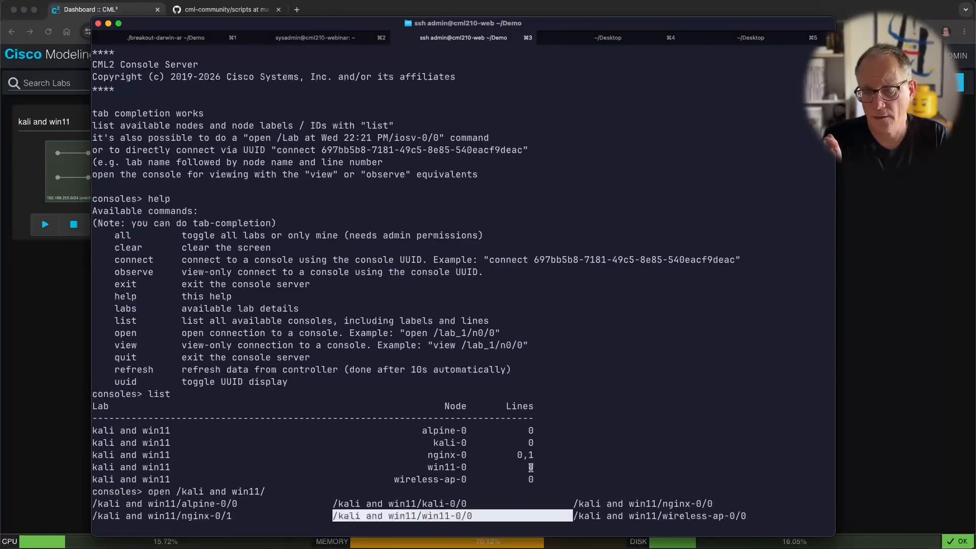
key("Tab")
key("Tab")
key("Tab")
key("Tab")
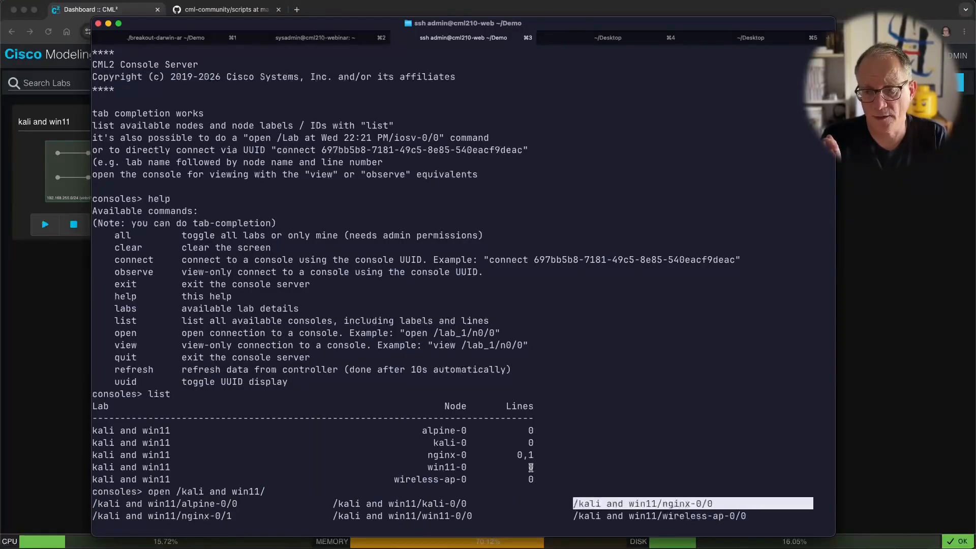
key("Tab")
key("Tab")
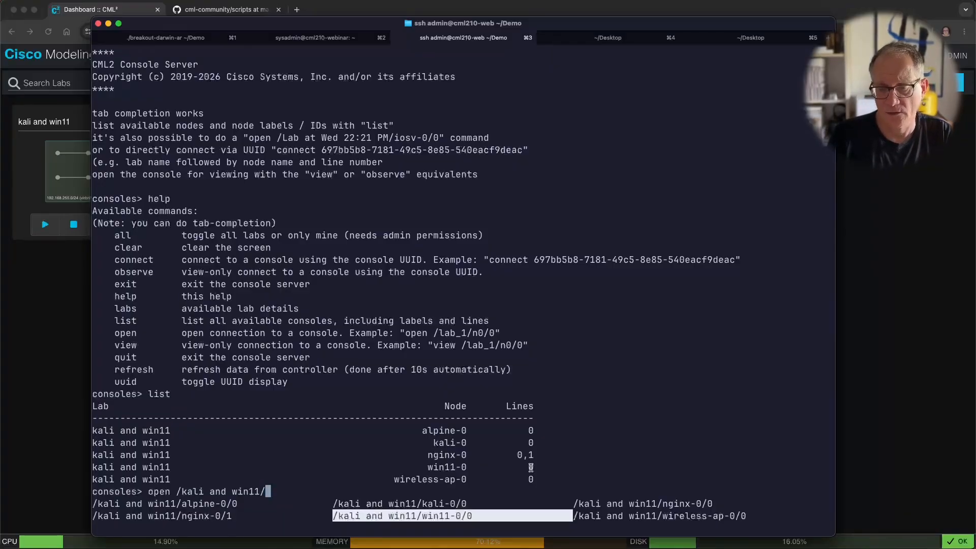
type("ng")
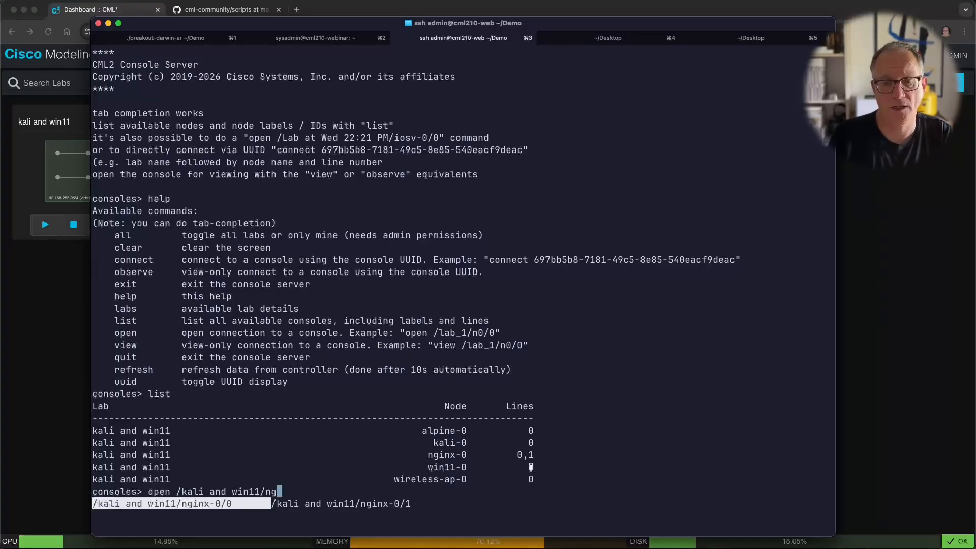
key("Tab")
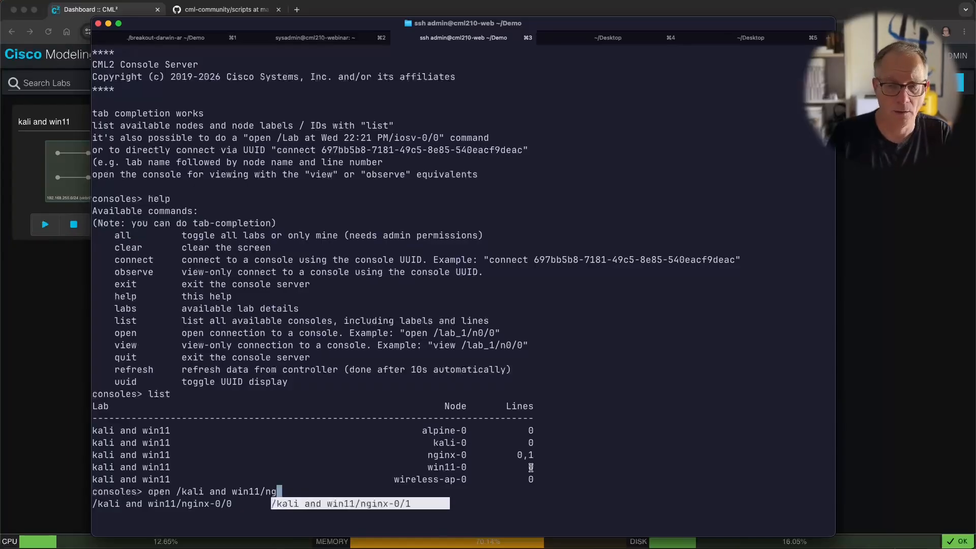
key("Return")
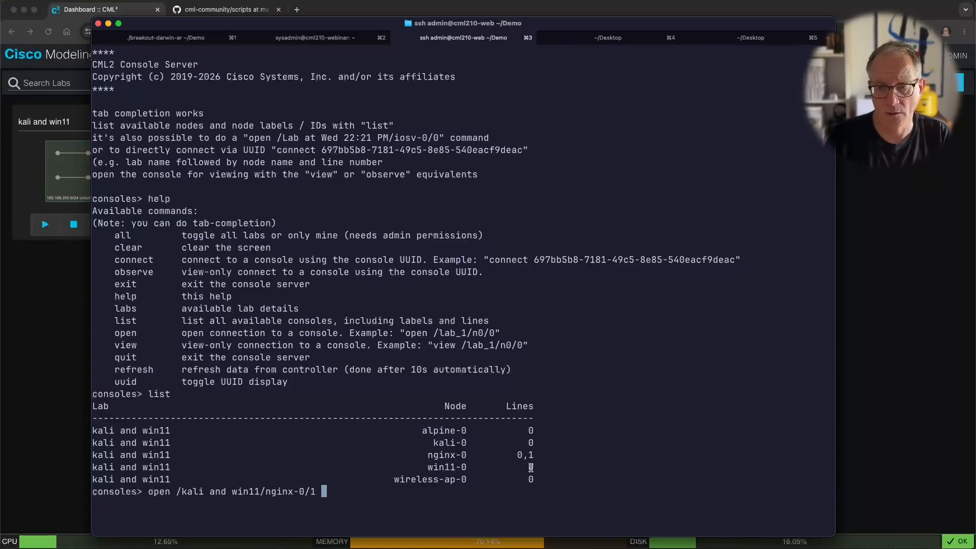
key("Return")
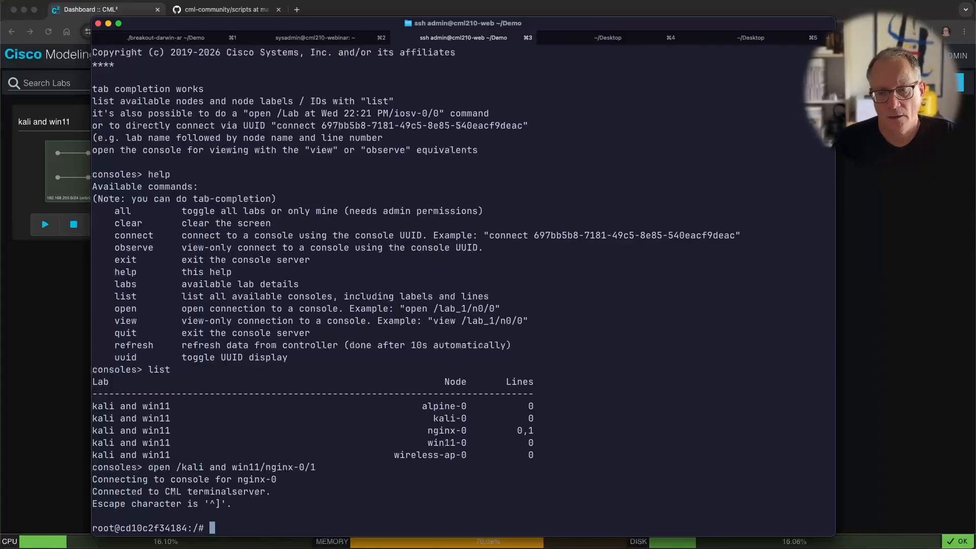
Step: Disconnect from the nginx-0 console with Ctrl+] and list the lab's consoles again
left_click_drag(205, 500, 226, 501)
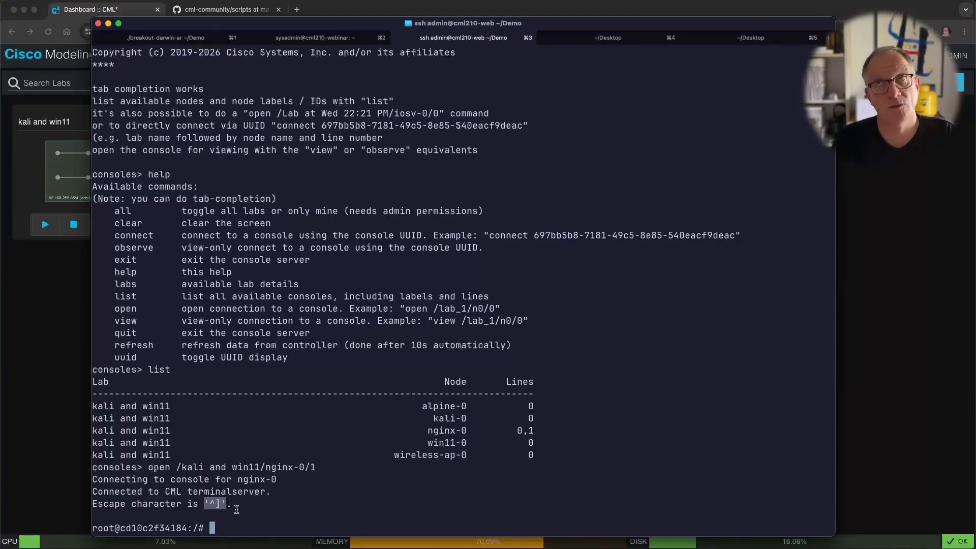
key("ctrl+bracketright")
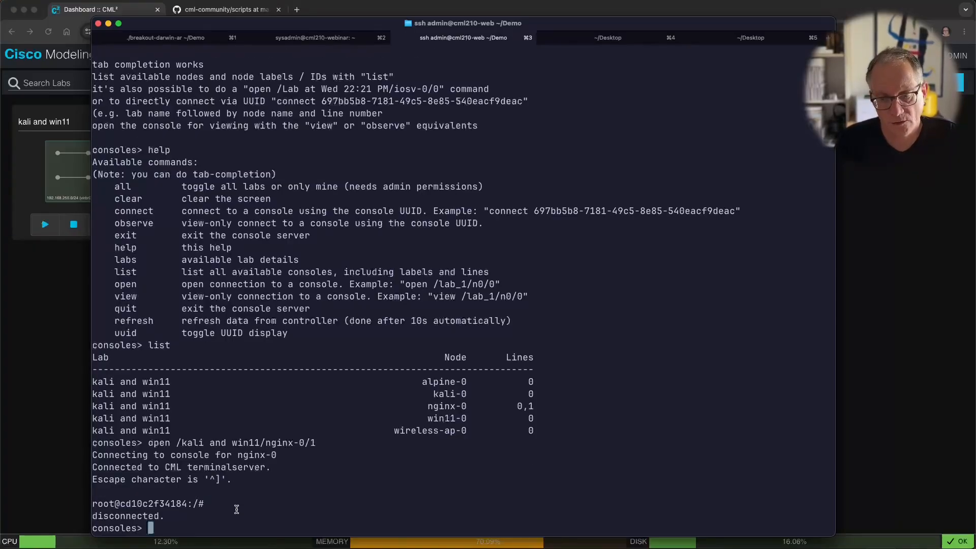
type("list")
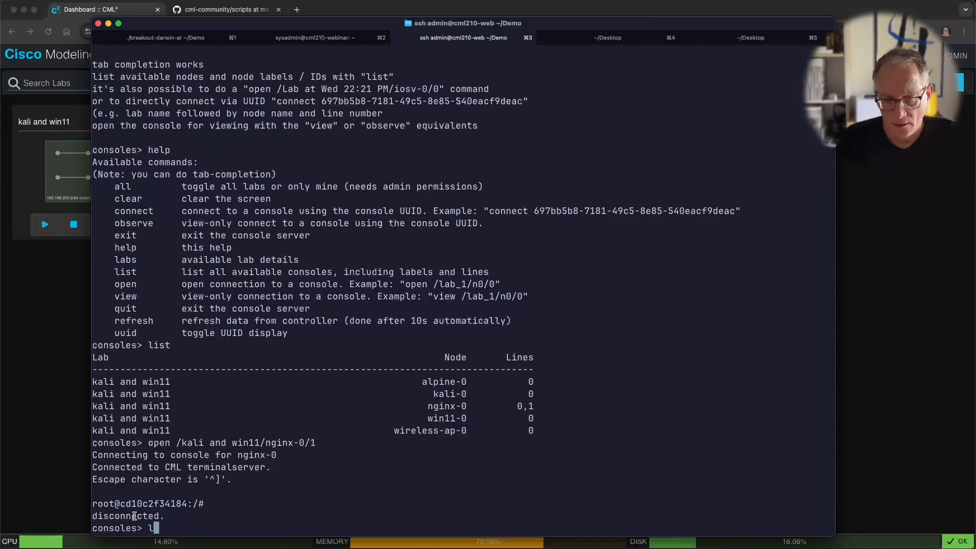
key("Return")
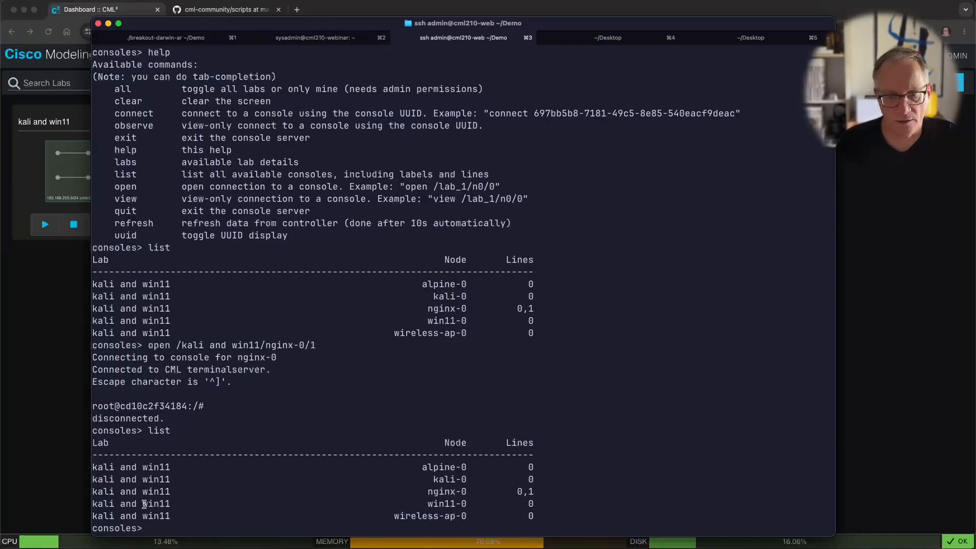
Step: Open '/kali and win11/kali-0/0' and bring up its shell prompt
type("open")
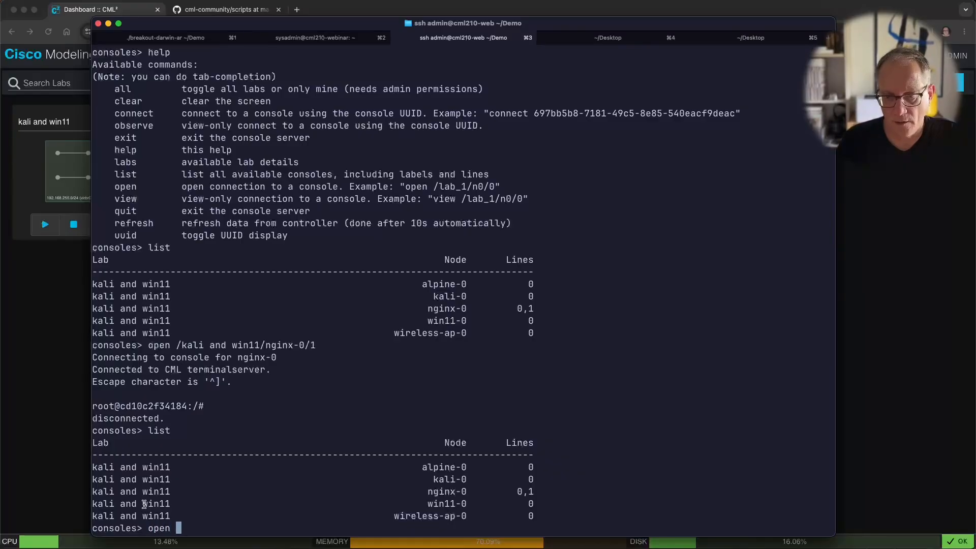
key("Tab")
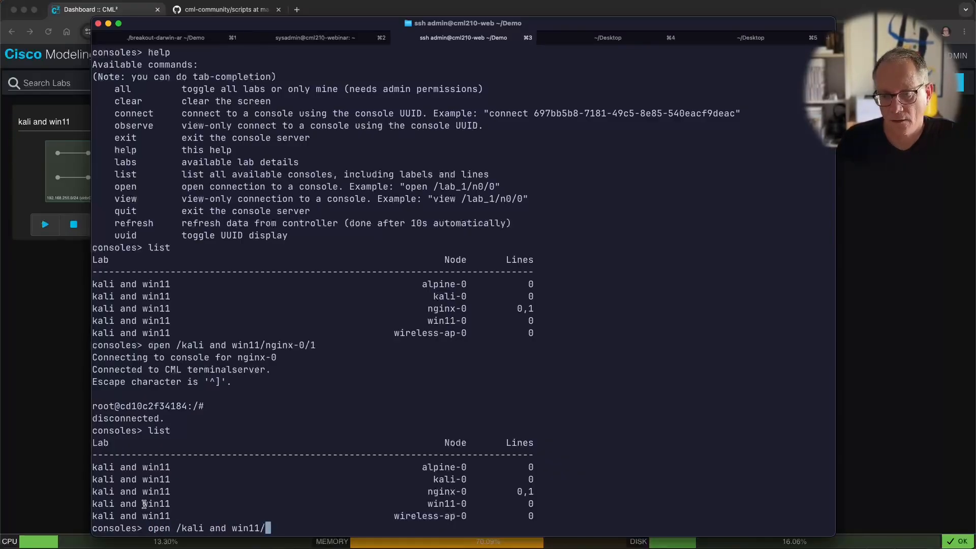
type("k")
key("Tab")
key("Return")
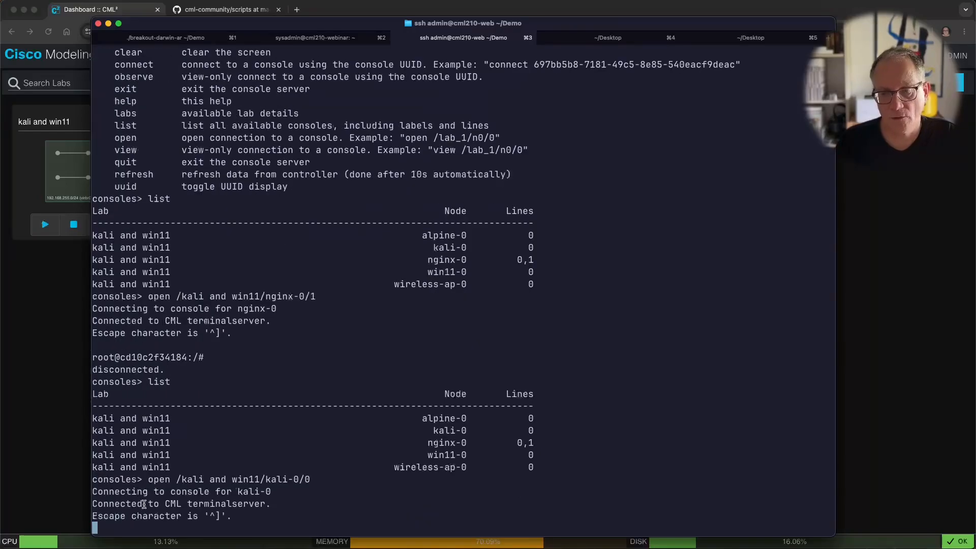
key("Return")
key("Return")
key("Return")
key("Return")
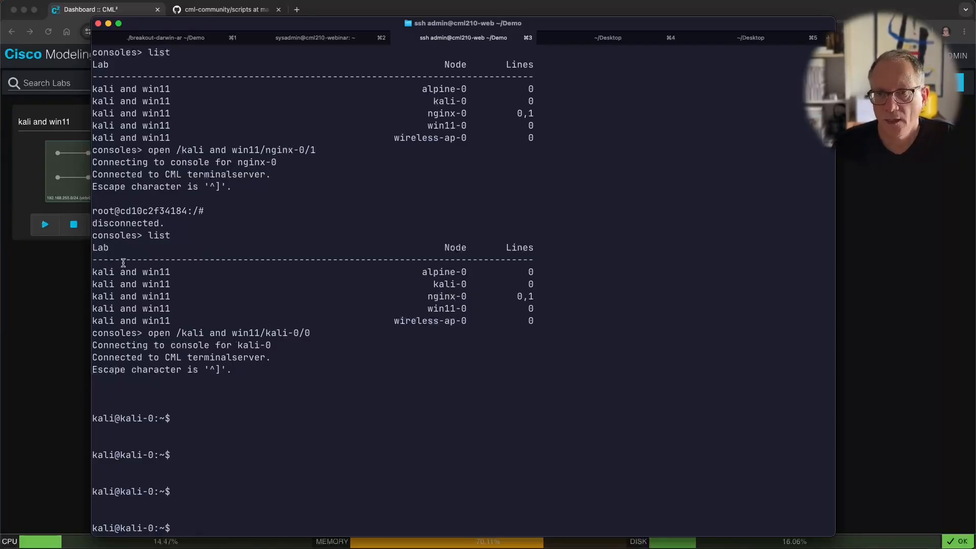
Step: Open the kali and win11 lab's kali-0 Console pane in CML, then add fresh prompts in iTerm2
left_click(59, 293)
left_click(102, 177)
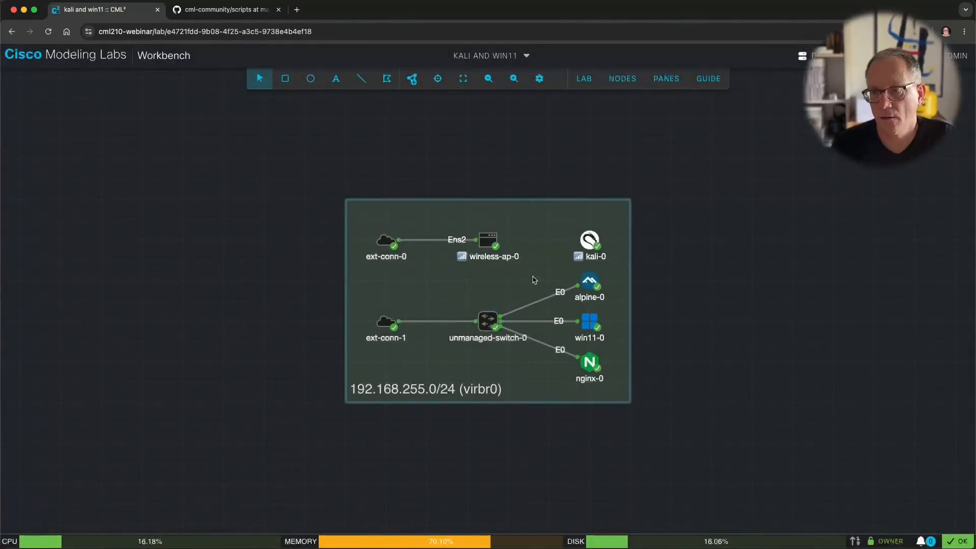
right_click(588, 246)
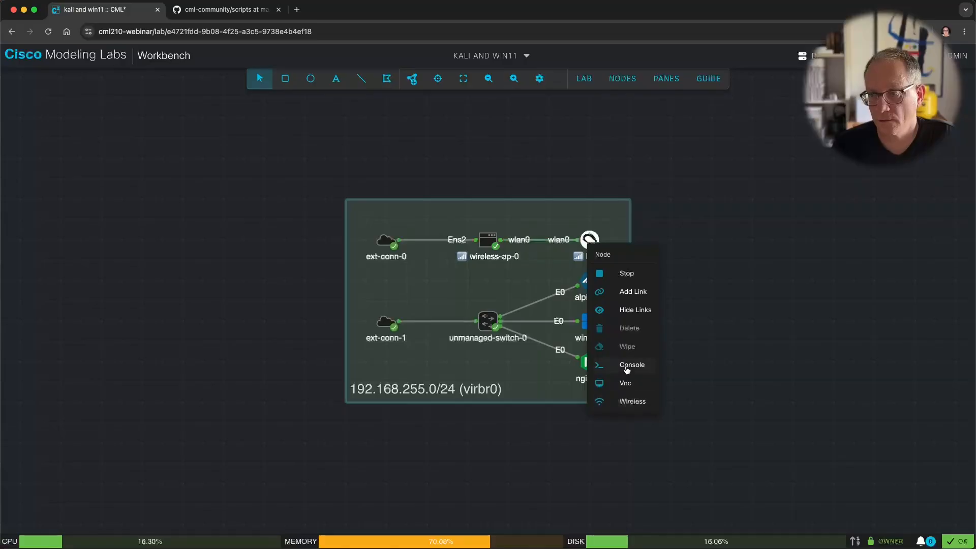
left_click(595, 365)
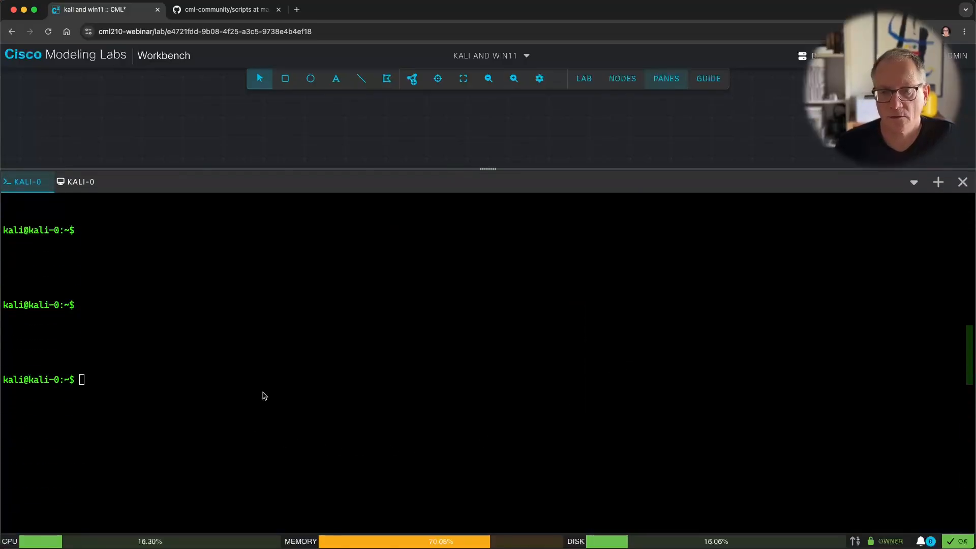
key("super+Tab")
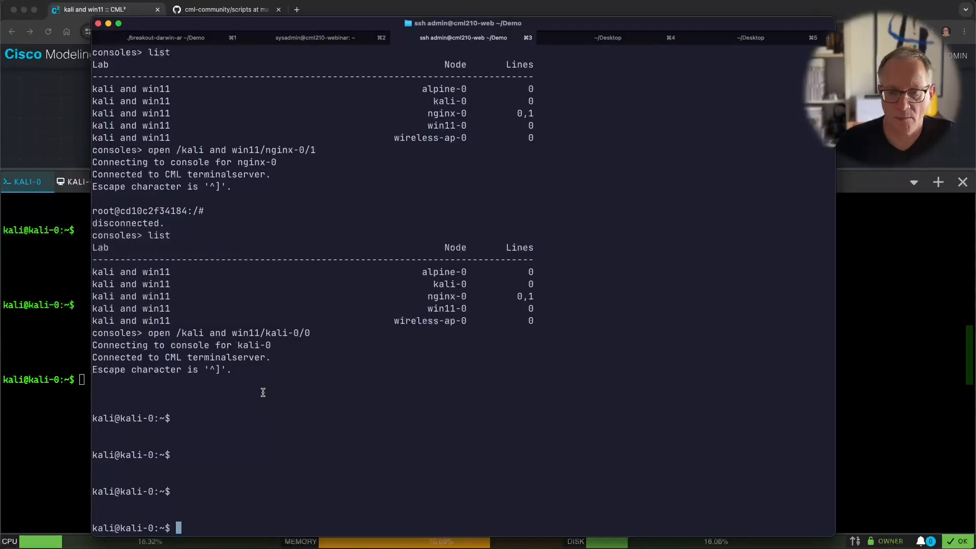
key("Return")
key("Return")
key("Return")
Step: Clear the kali-0 shell, run ls -la on its home directory, then disconnect with Ctrl+]
type("cool")
key("BackSpace")
key("BackSpace")
key("BackSpace")
key("BackSpace")
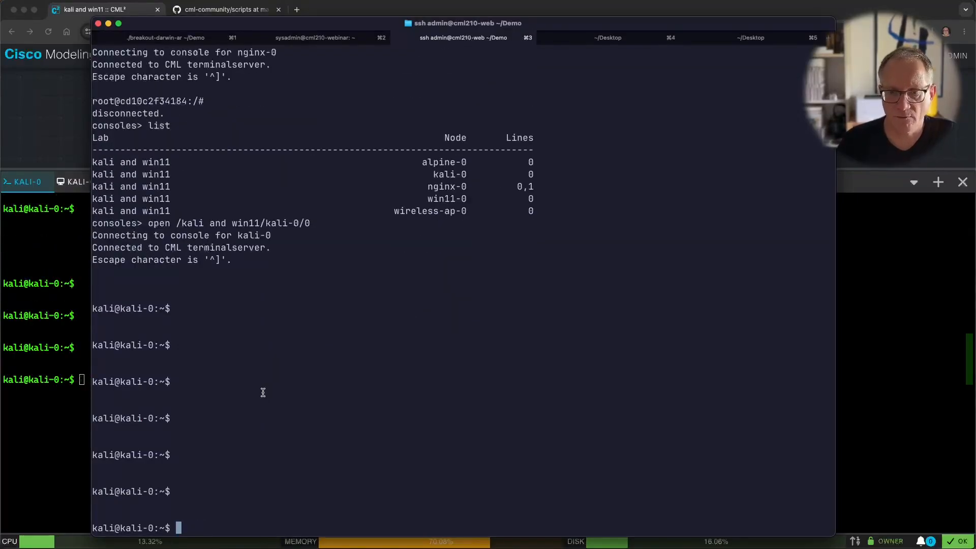
type("clear")
key("Return")
type("ls -la")
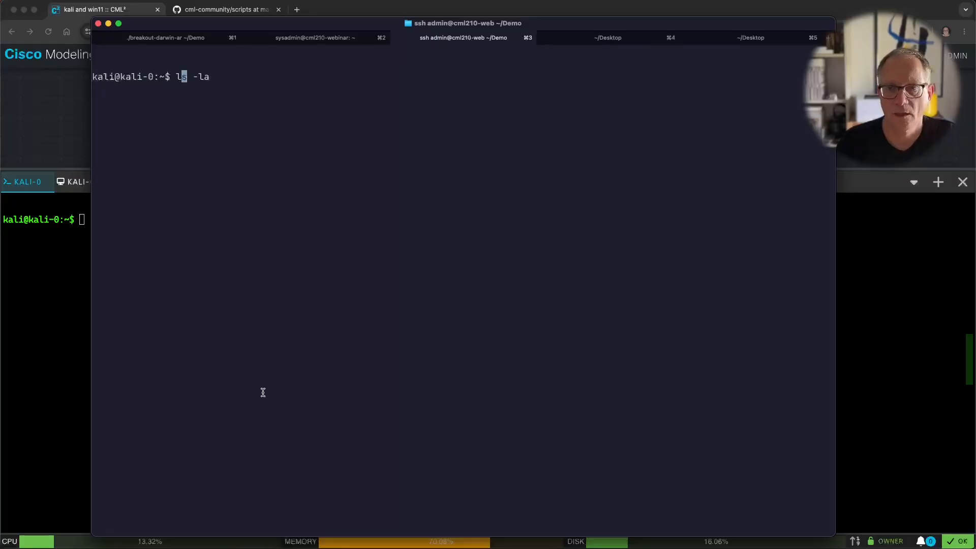
key("Return")
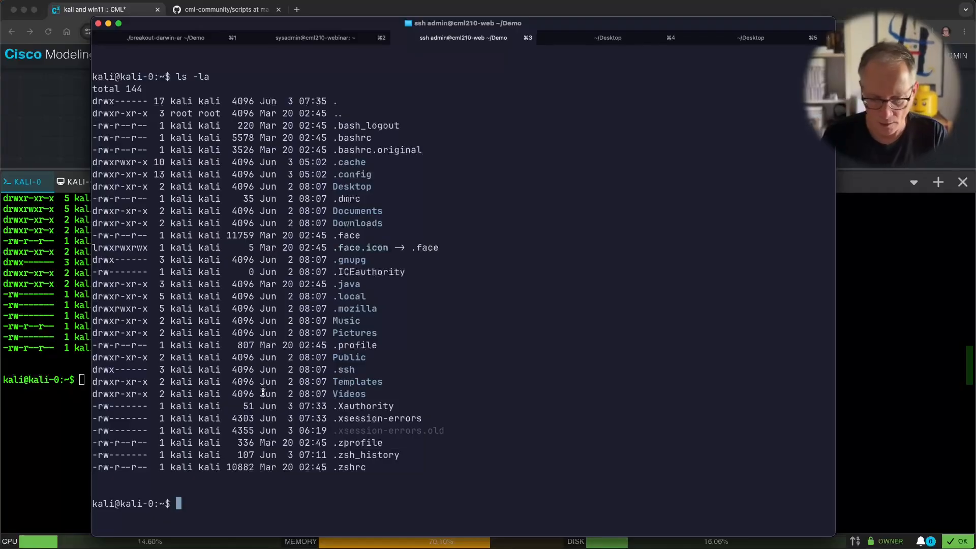
key("ctrl+l")
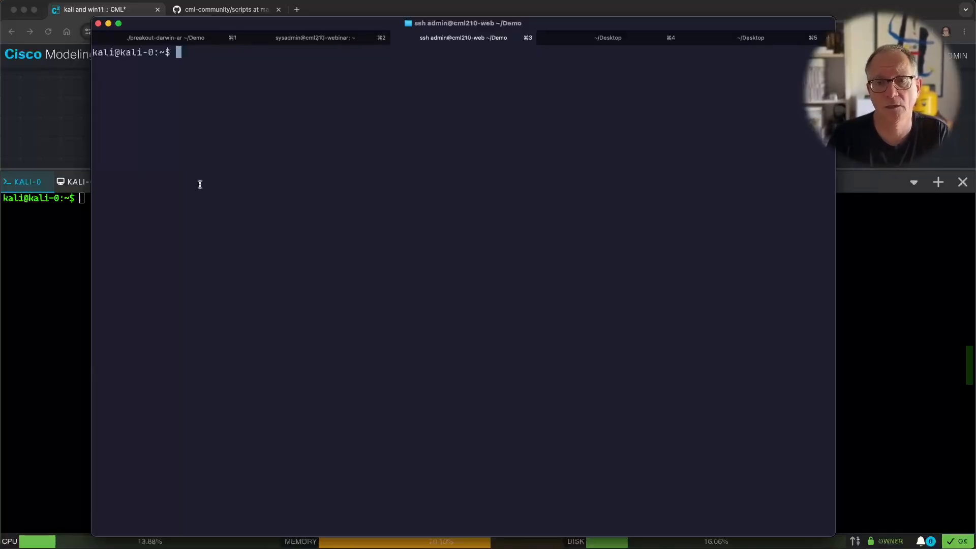
key("ctrl+bracketright")
Step: Enter q, then quit, at the consoles> prompt to end the cml210-webinar SSH session
type("q")
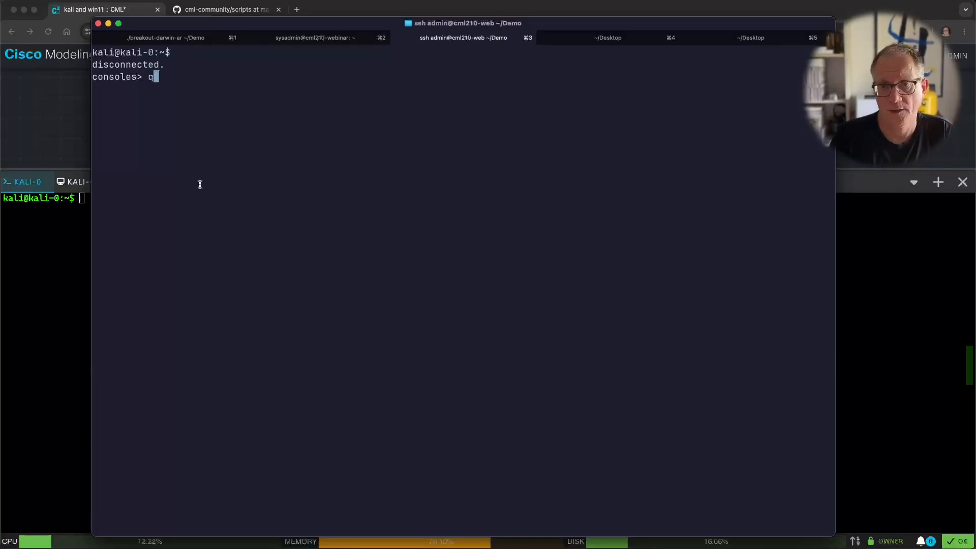
key("Return")
type("quit")
key("Return")
key("Return")
key("Return")
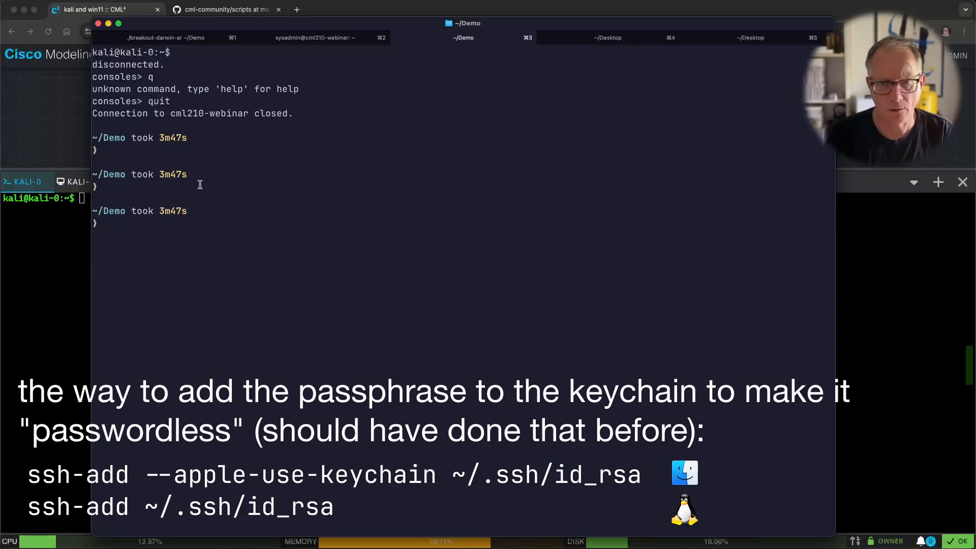
Step: Dismiss Spotlight and bring back 'ssh -p3022 cml210-webinar' from shell history
key("super+space")
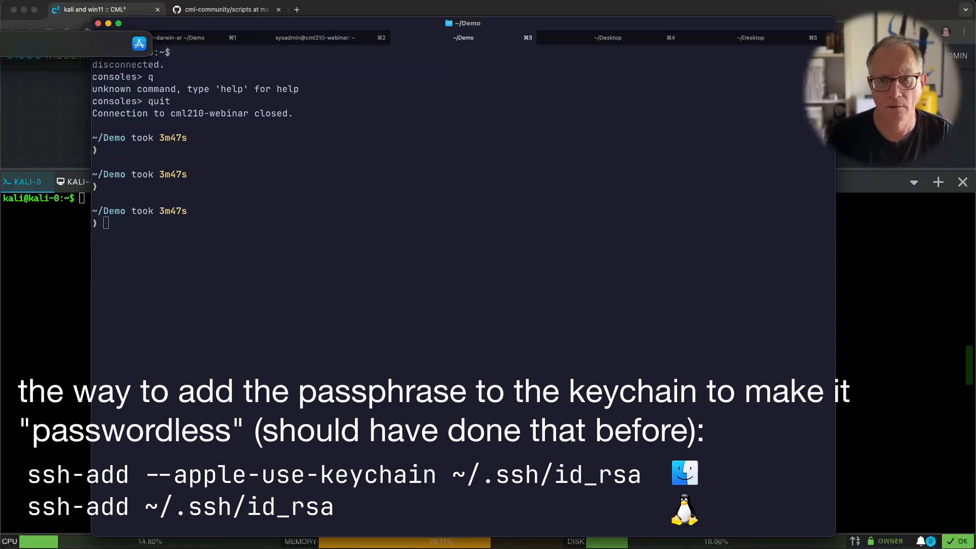
key("Escape")
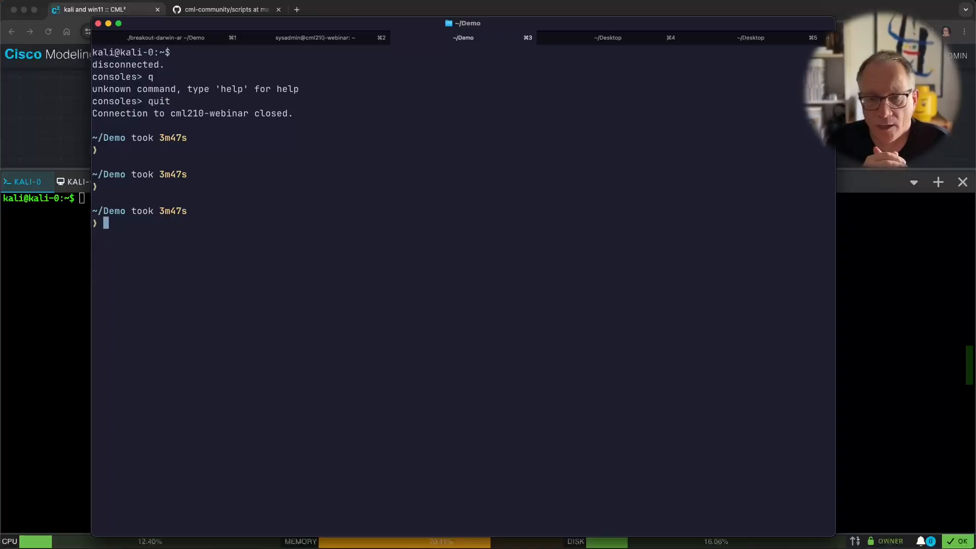
key("Up")
key("Up")
key("Up")
key("Up")
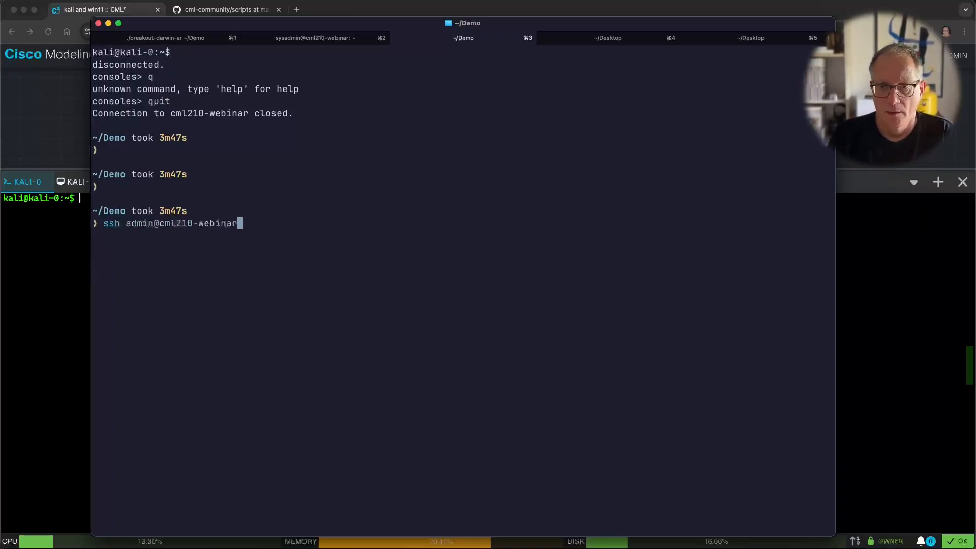
key("Down")
key("Down")
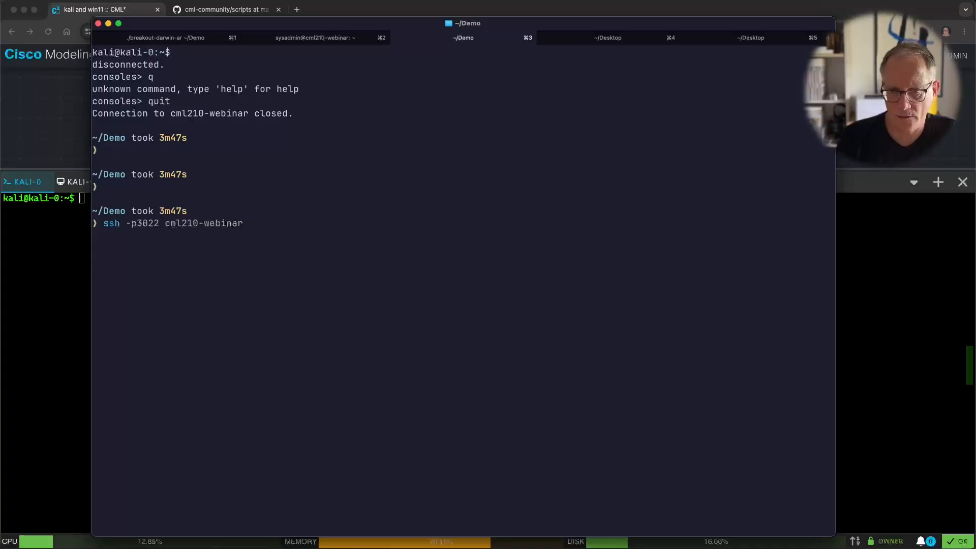
Step: Run ssh admin@cml210-webinar 'open /kali and win11/kali-0/0' using the autosuggested open command
key("Down")
type("ssh -p")
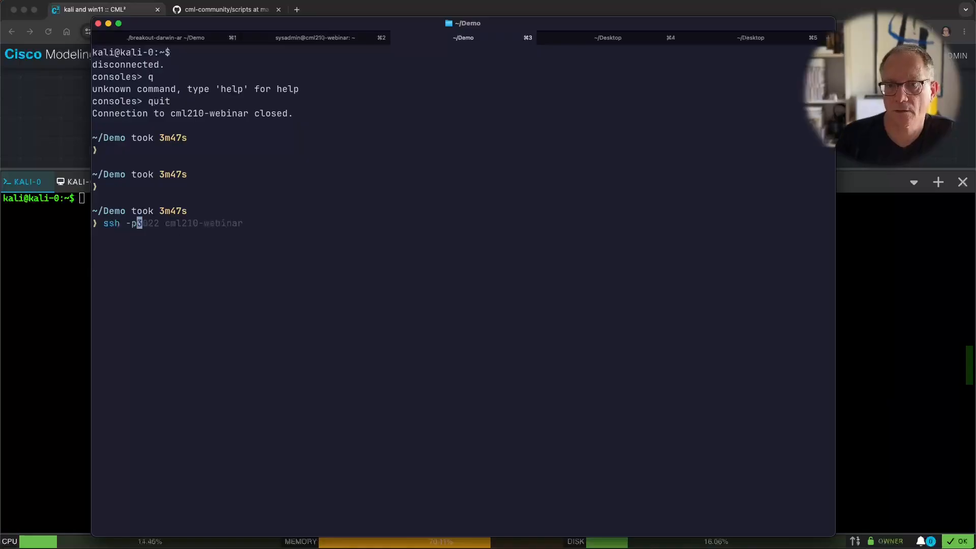
key("BackSpace")
key("BackSpace")
type("admin@cml210-webinar")
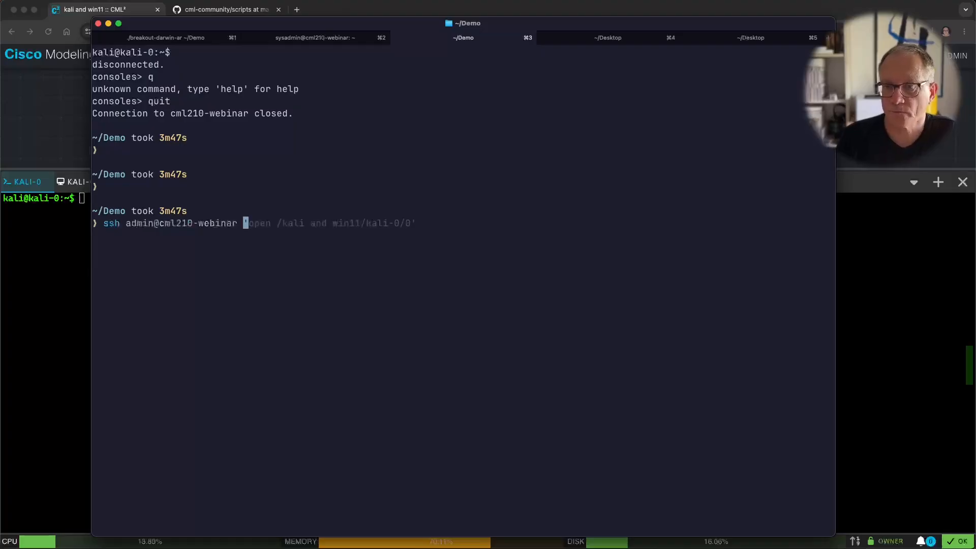
key("Right")
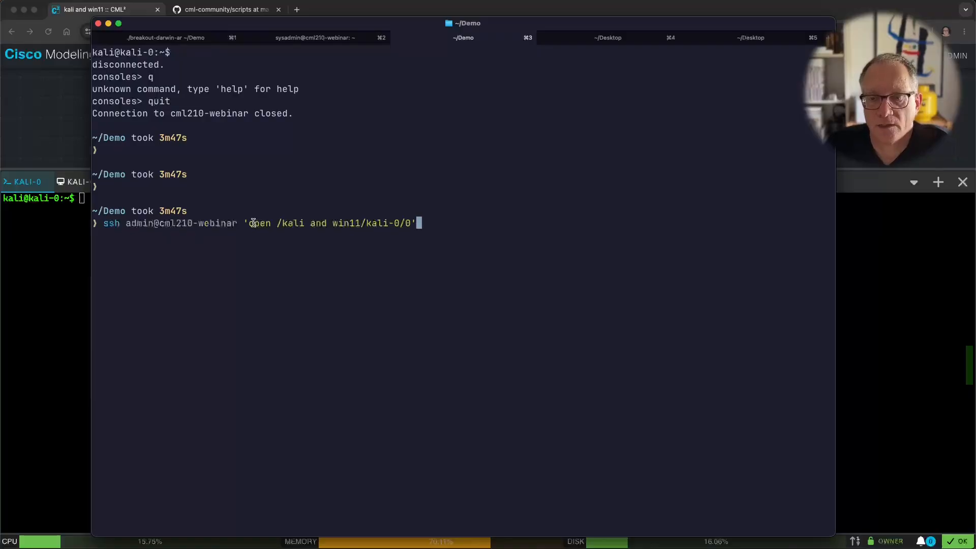
left_click_drag(249, 223, 270, 223)
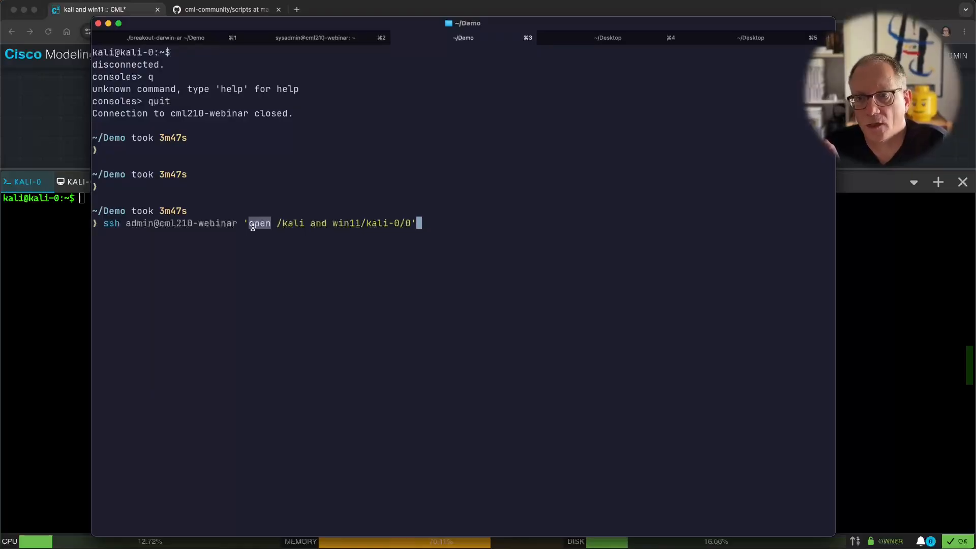
left_click(424, 224)
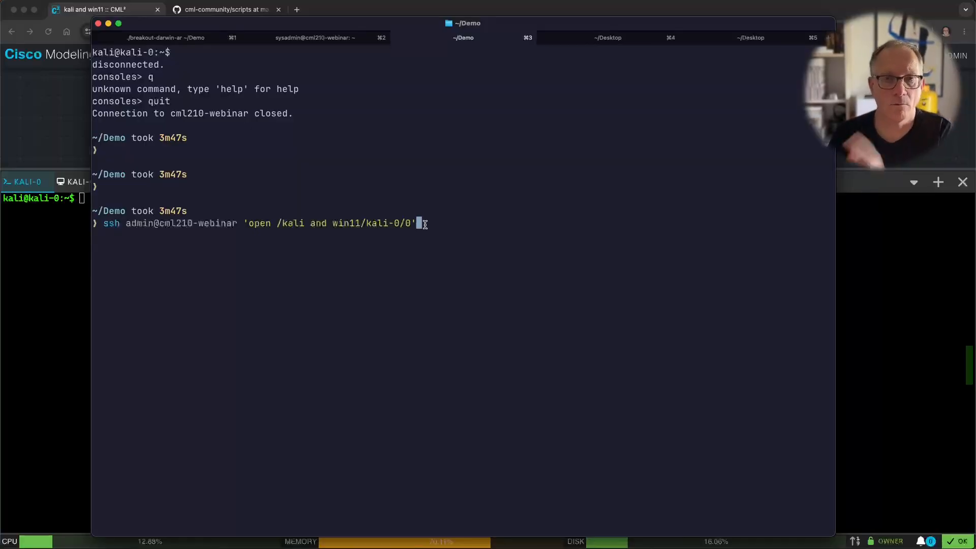
key("Return")
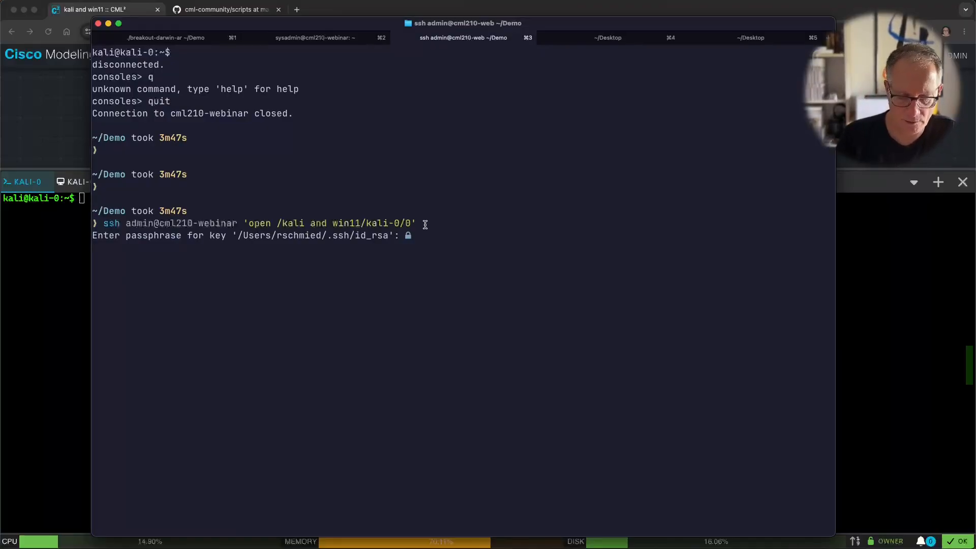
Step: Enter the key passphrase, highlight the 'Can't use tty' error and ssh -t hint, then recall the command
key("Return")
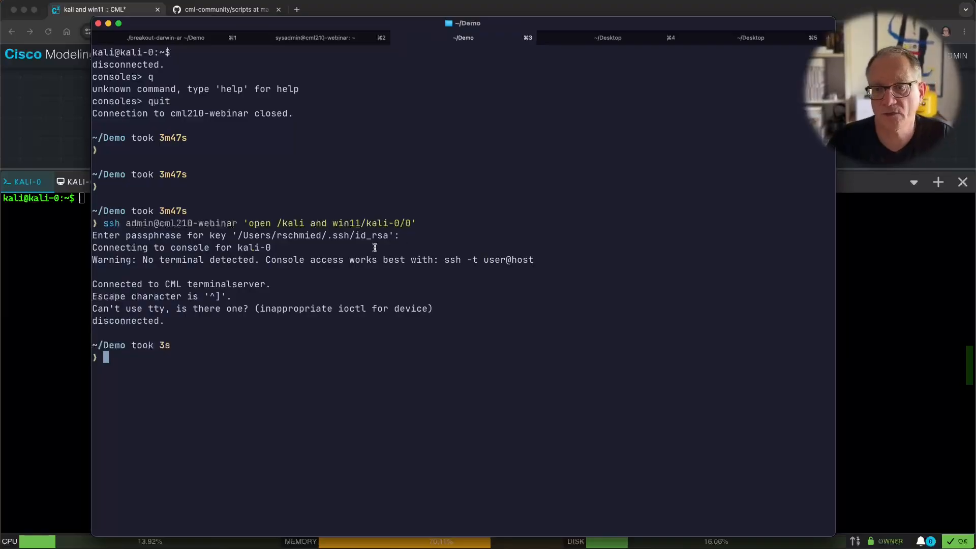
left_click_drag(121, 308, 180, 307)
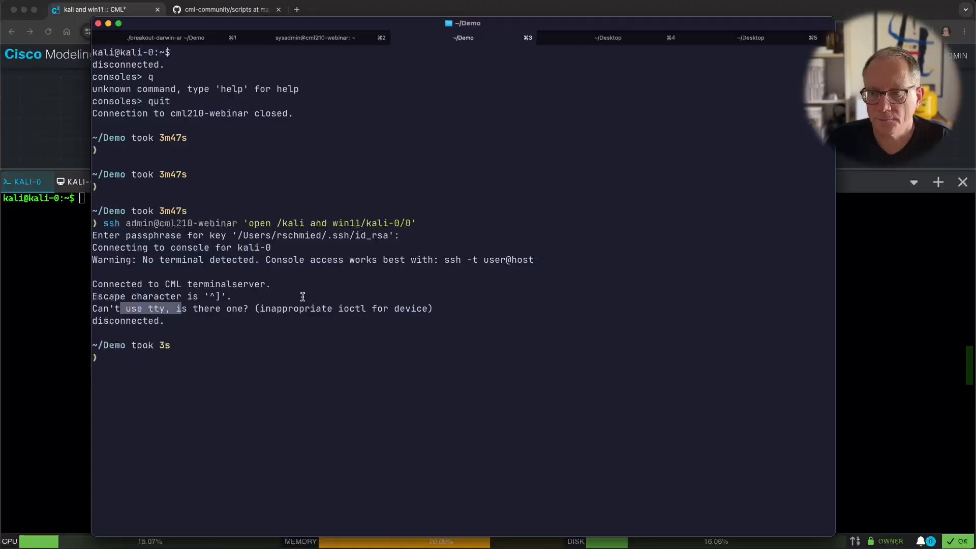
left_click_drag(445, 260, 486, 262)
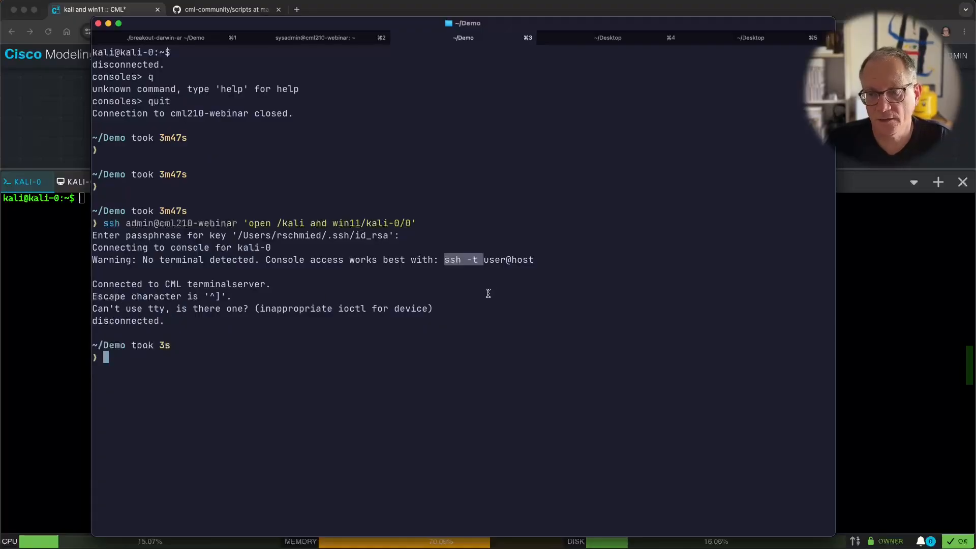
key("Up")
Step: Add -t after ssh in the recalled command and connect to kali-0's console with the passphrase
key("ctrl+a")
key("alt+f")
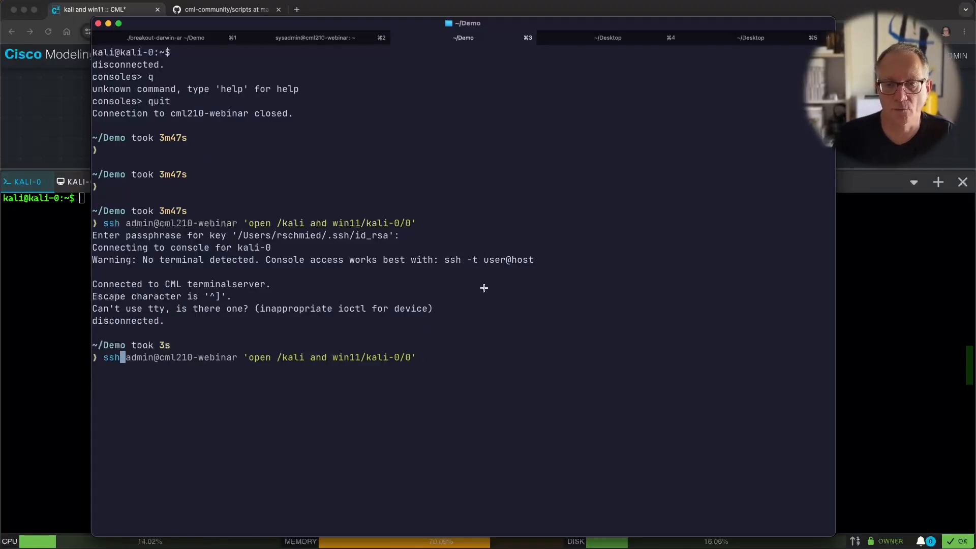
type("-t")
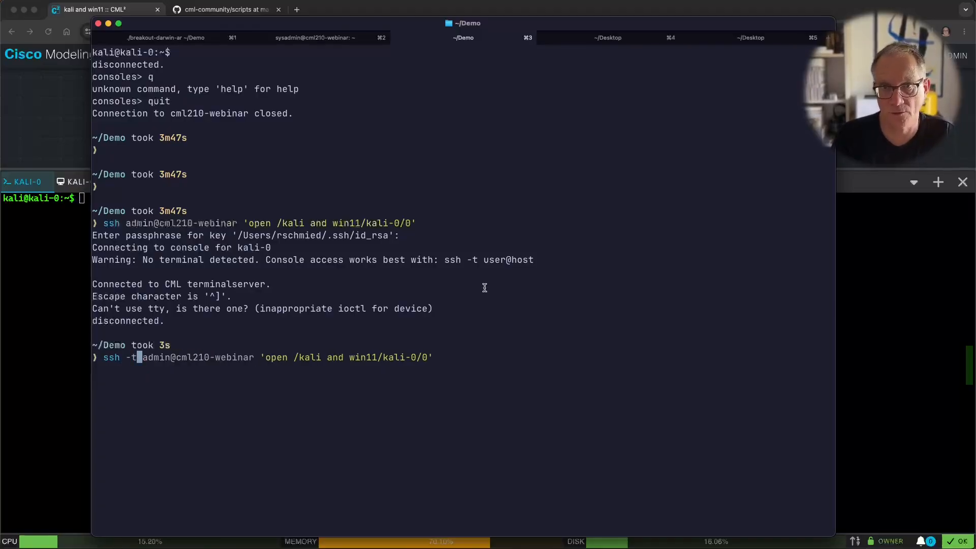
key("Return")
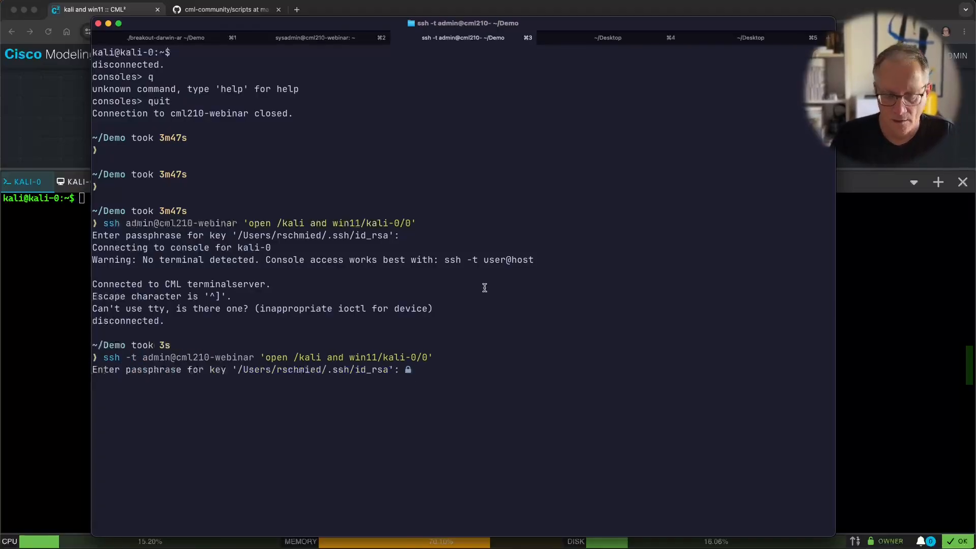
key("Return")
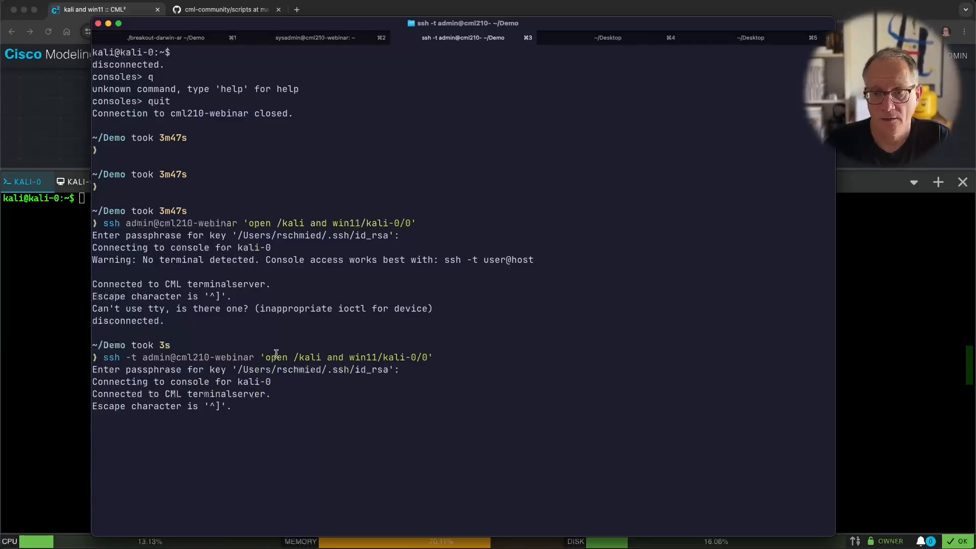
left_click_drag(126, 382, 260, 378)
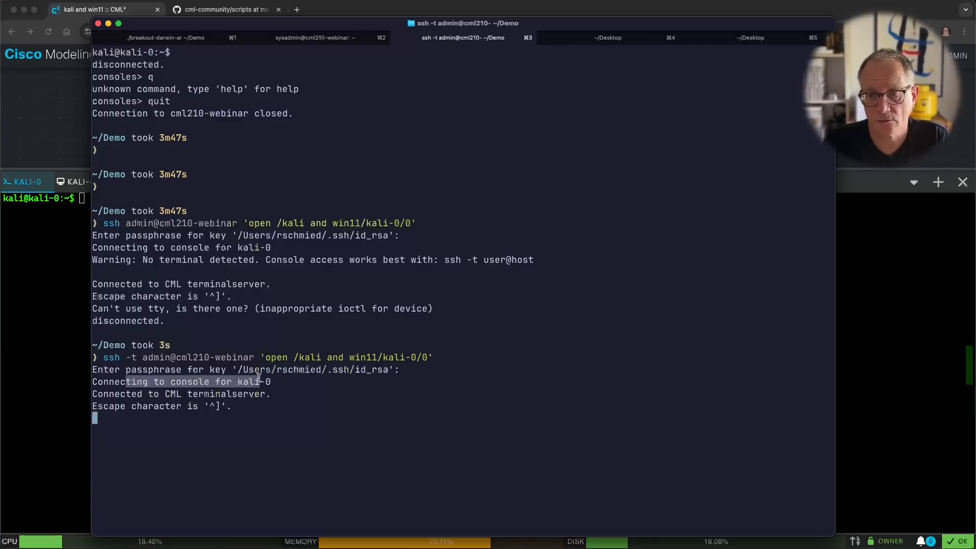
left_click_drag(109, 401, 238, 394)
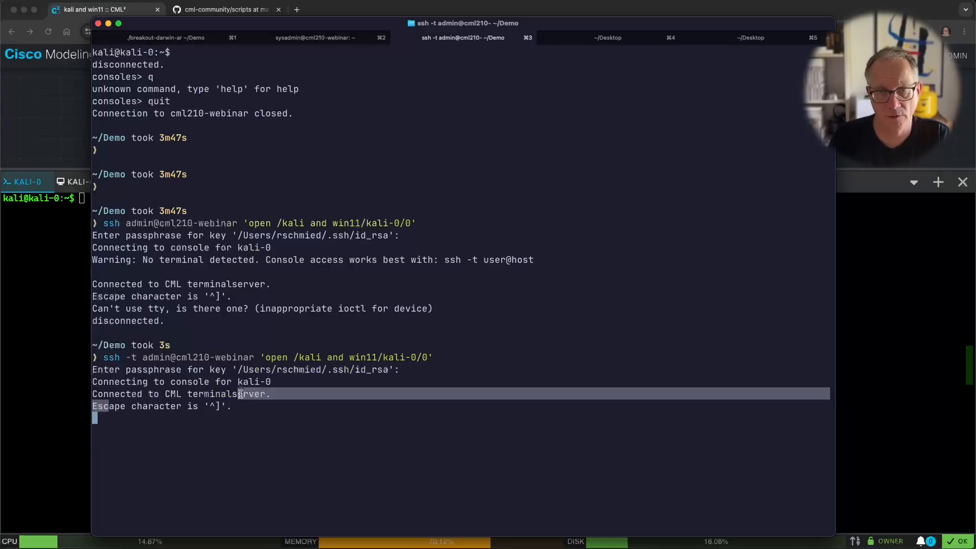
Step: Produce several fresh kali-0 prompts, then disconnect with Ctrl+] back to ~/Demo
key("Return")
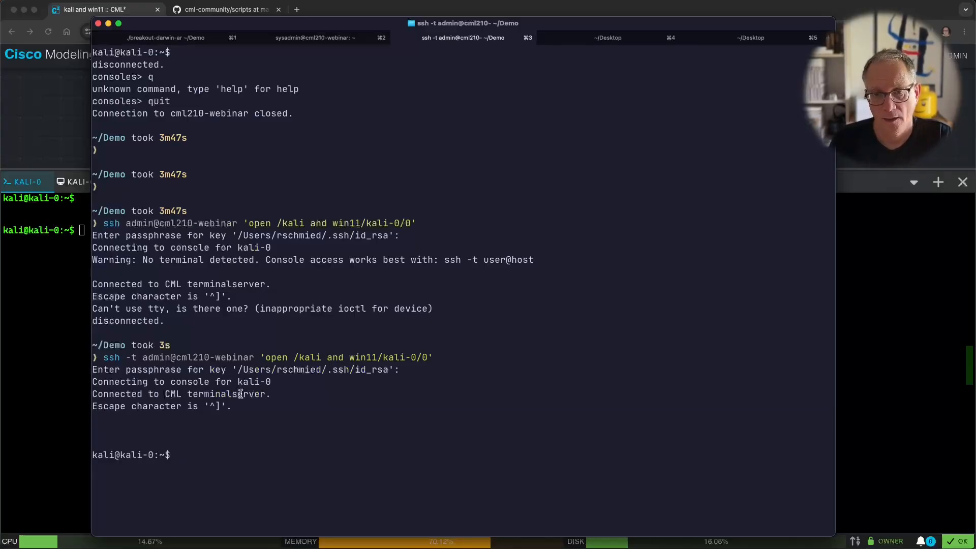
key("Return")
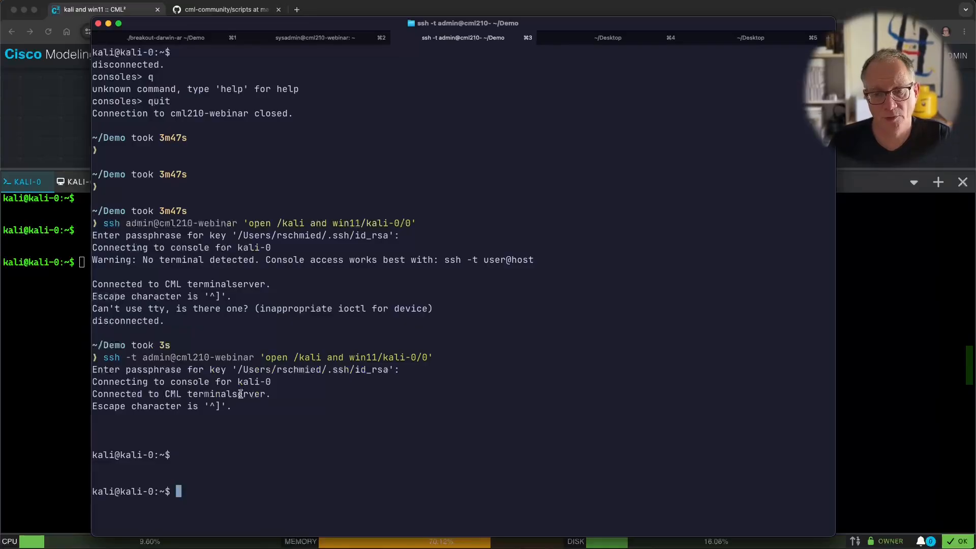
key("Return")
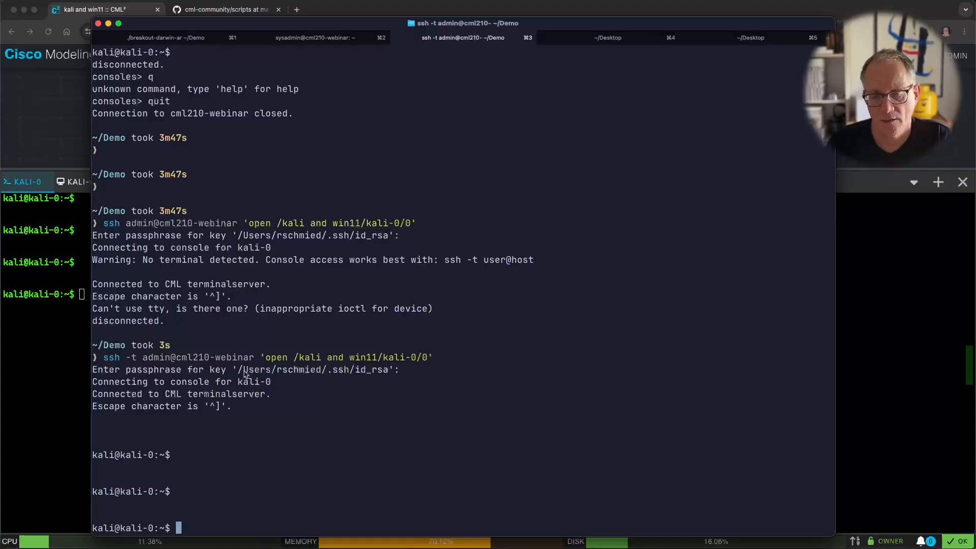
key("Return")
key("Return")
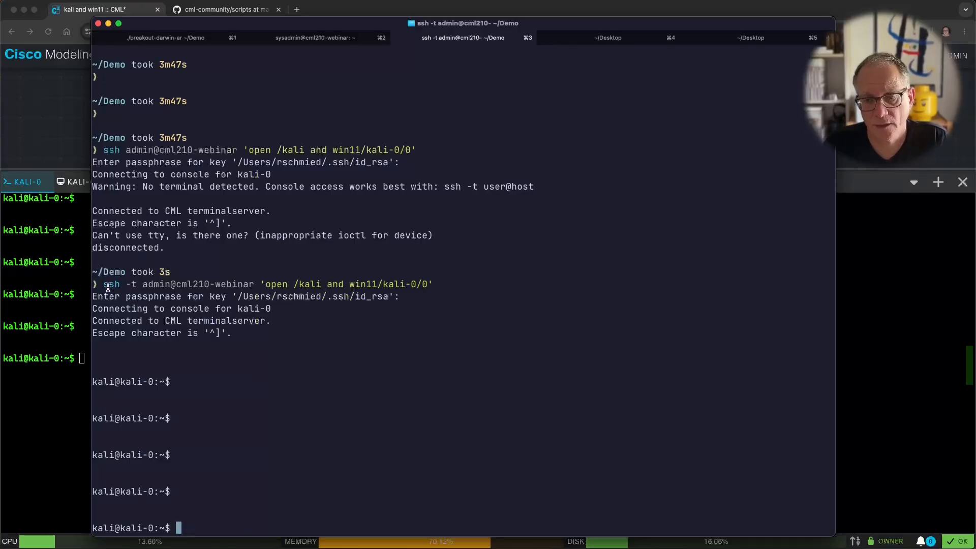
left_click_drag(105, 285, 433, 284)
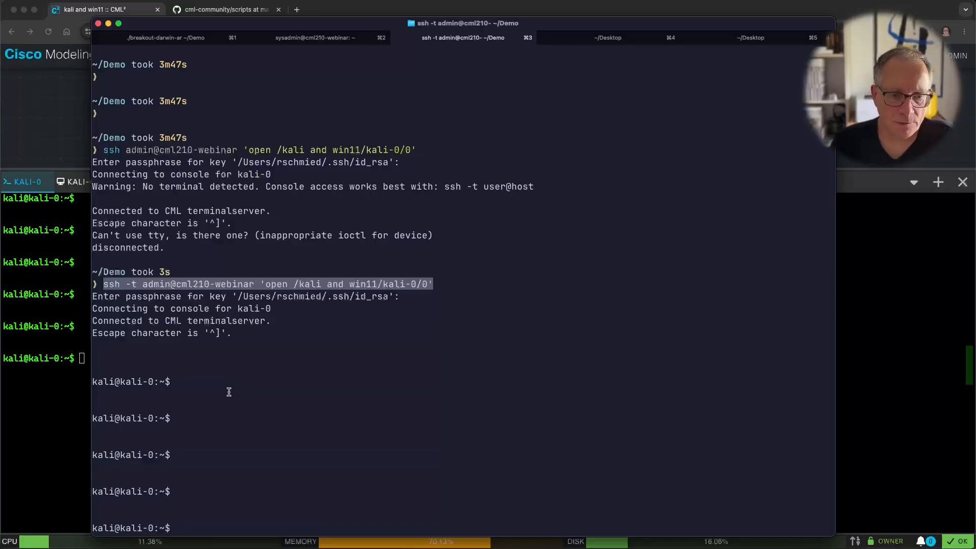
left_click(372, 395)
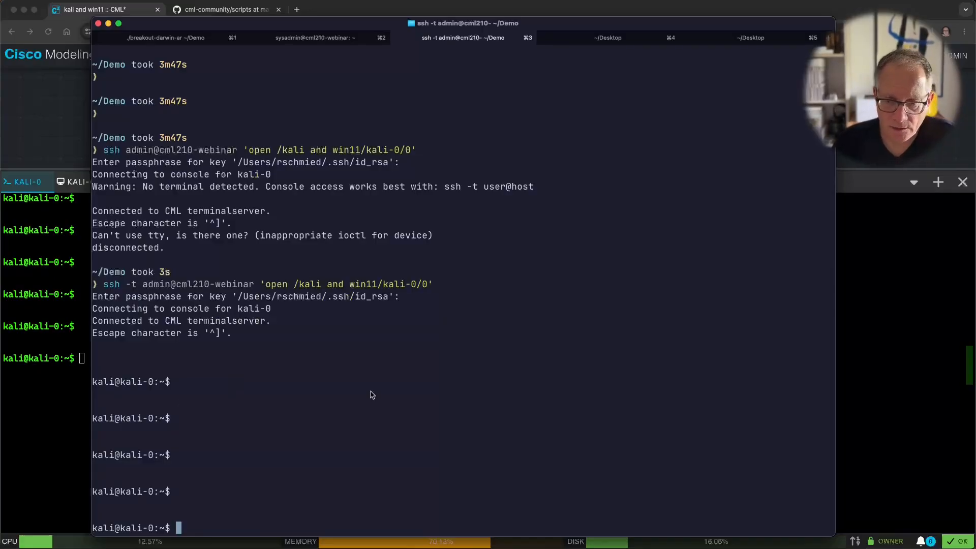
key("Return")
key("Return")
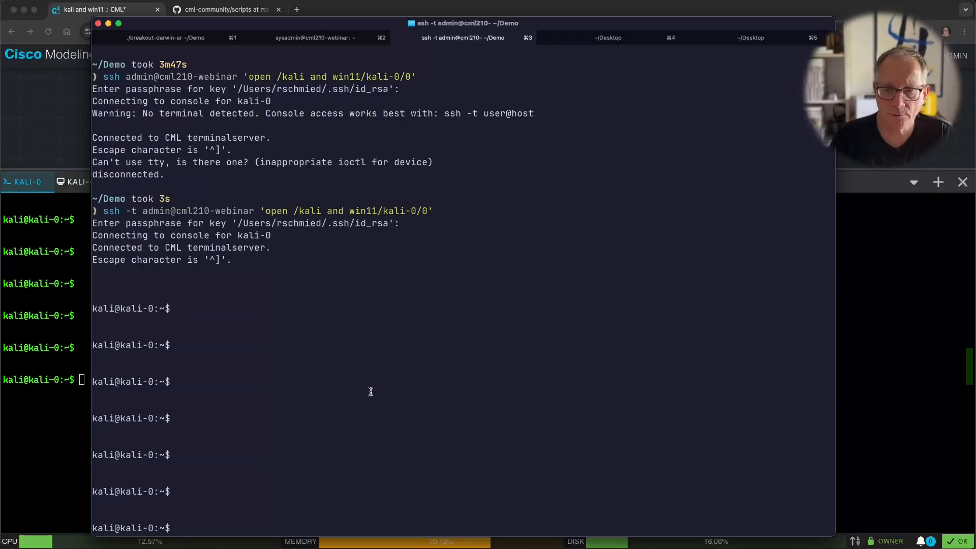
key("Return")
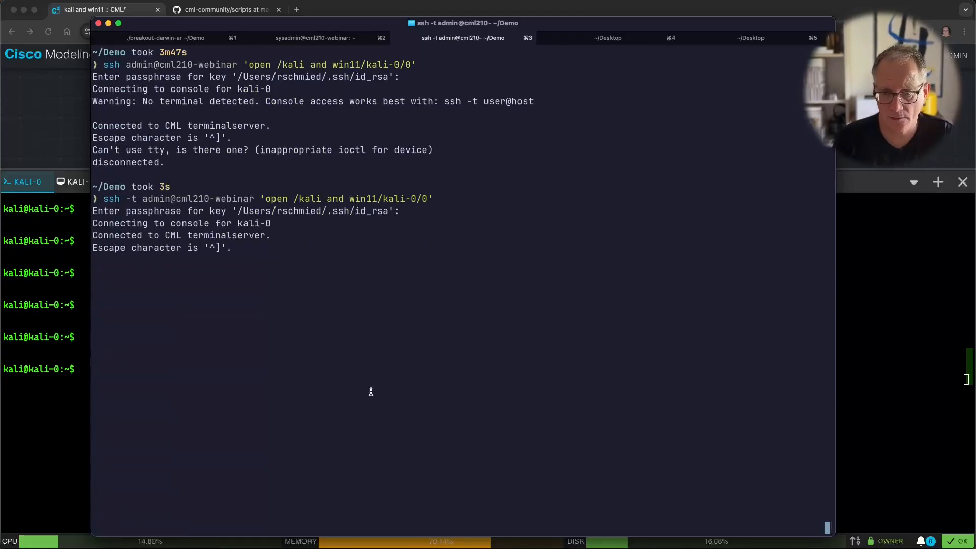
key("ctrl+]")
Step: Clear the terminal screen and bring the CML workbench browser window forward
type("c")
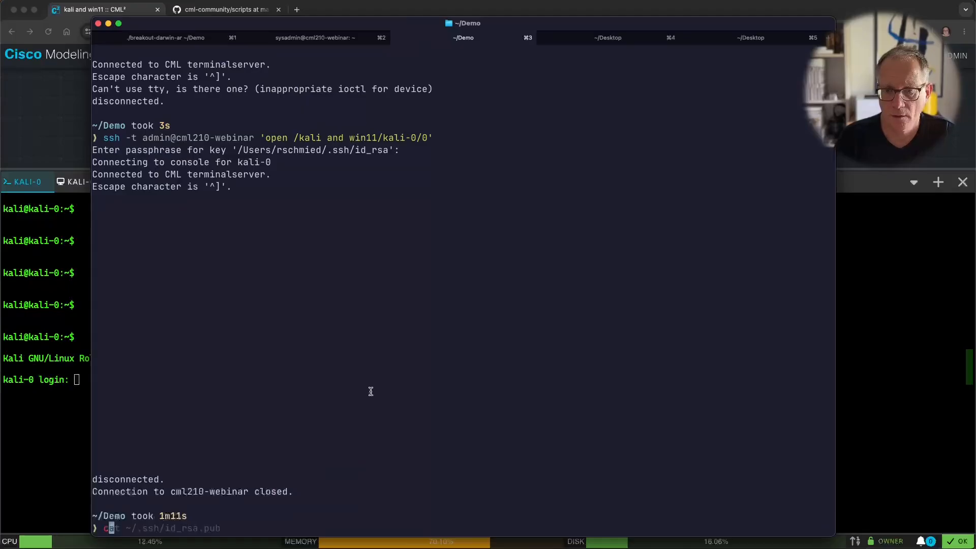
type("lear")
key("Return")
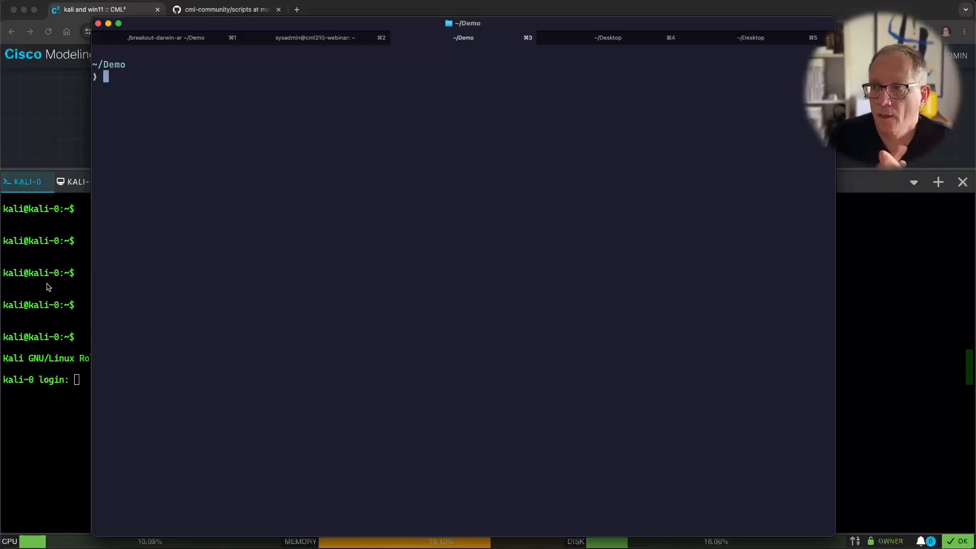
left_click(851, 267)
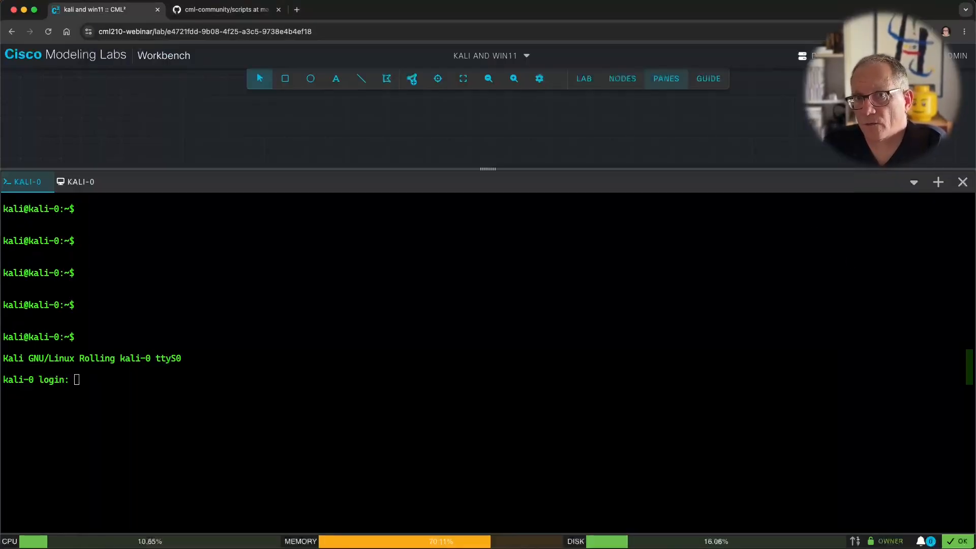
Step: Choose Breakout Tool from the CML tools menu in the top-right toolbar
left_click(802, 55)
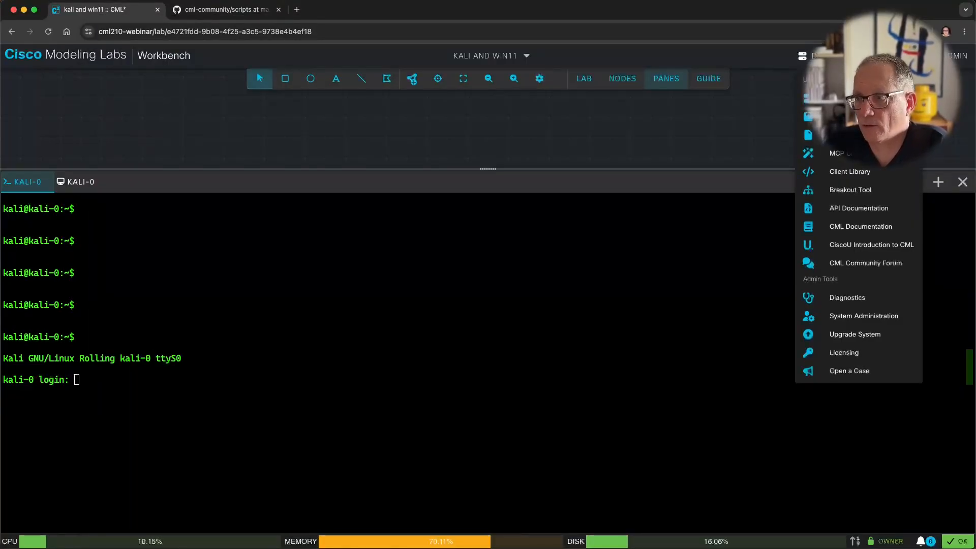
left_click(853, 196)
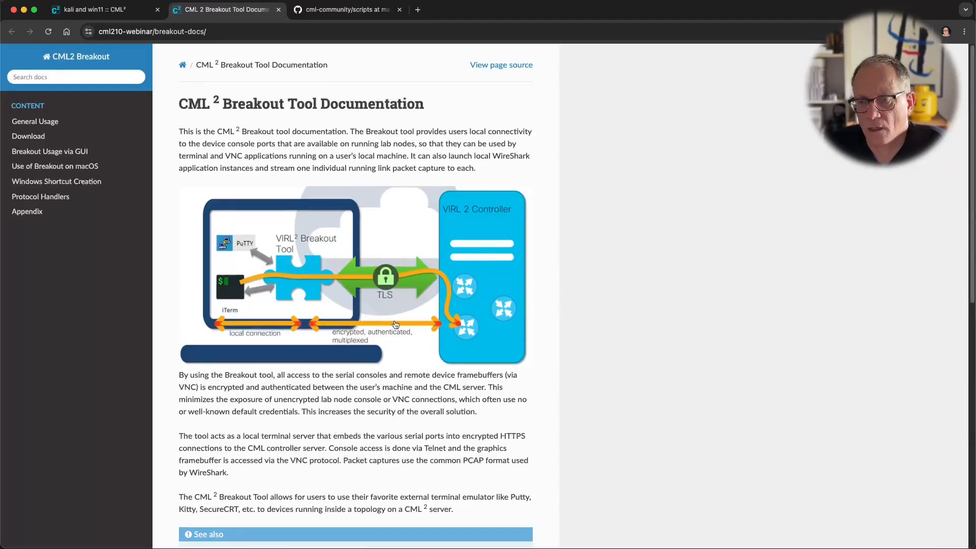
Step: Open the Breakout Download page with its per-OS binaries table, then return to iTerm2
scroll(351, 340, "down", 3)
scroll(351, 341, "down", 2)
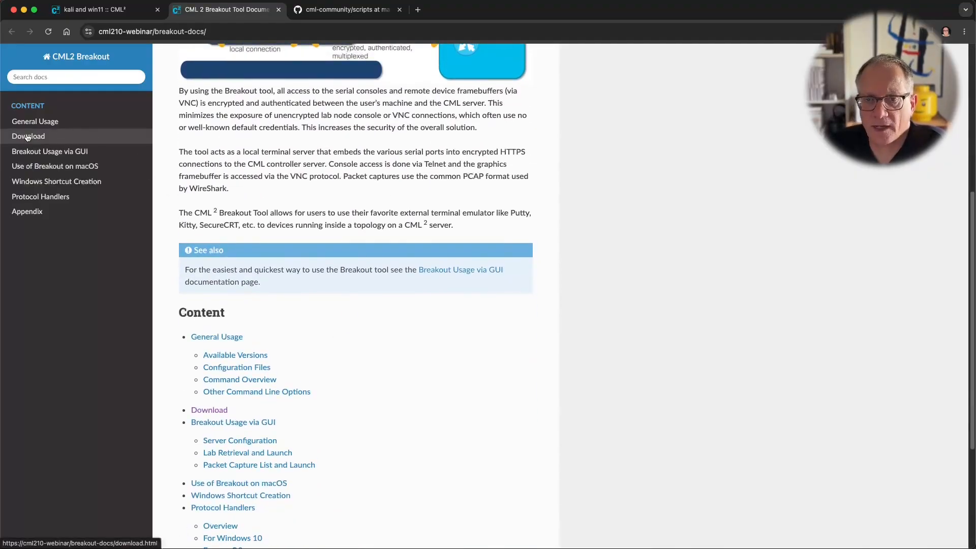
left_click(27, 137)
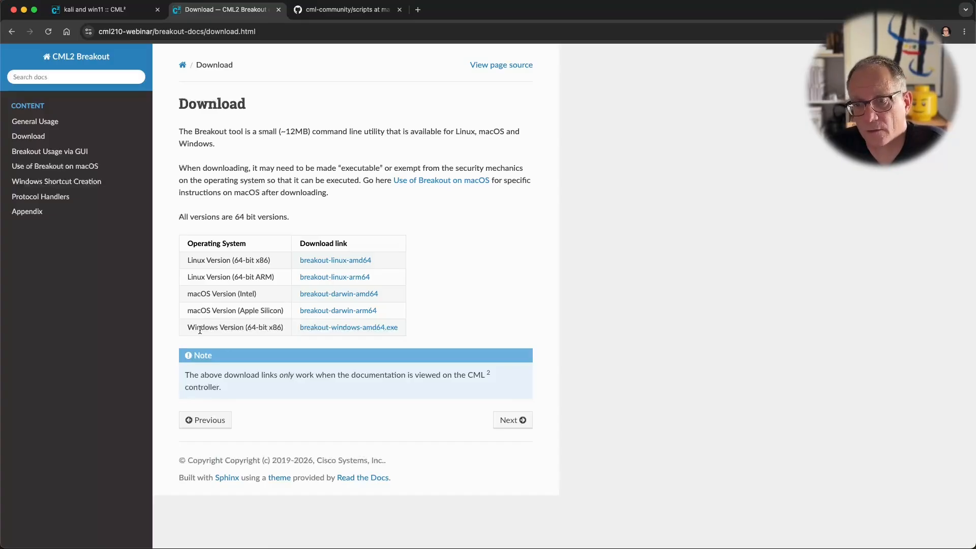
left_click_drag(199, 330, 236, 325)
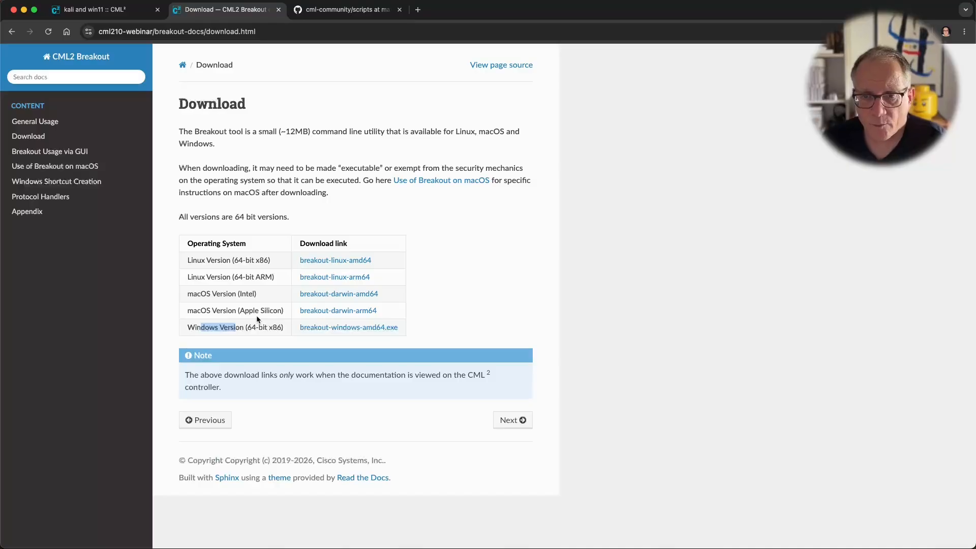
key("super+Tab")
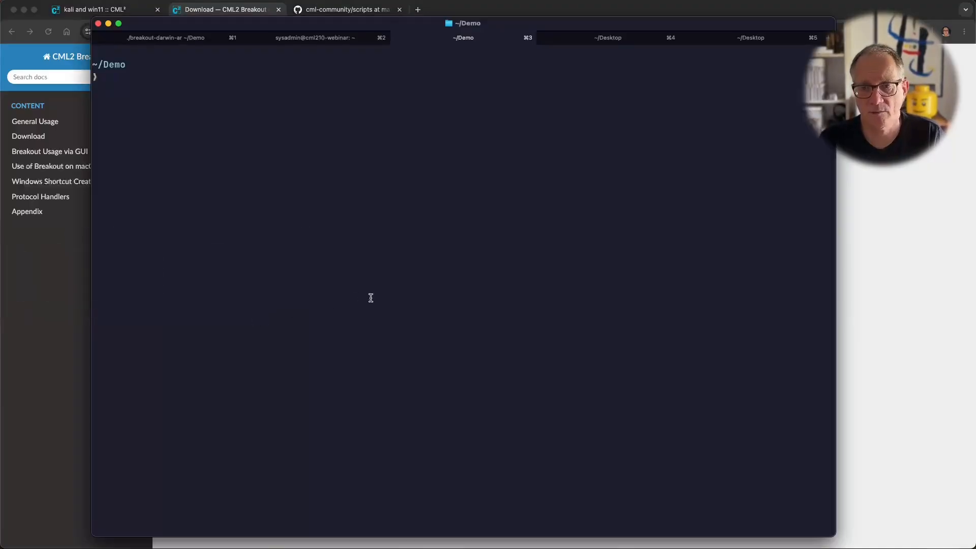
Step: List ~/Demo with ll and run chmod u+x breakout-darwin-arm64
type("ll")
key("Return")
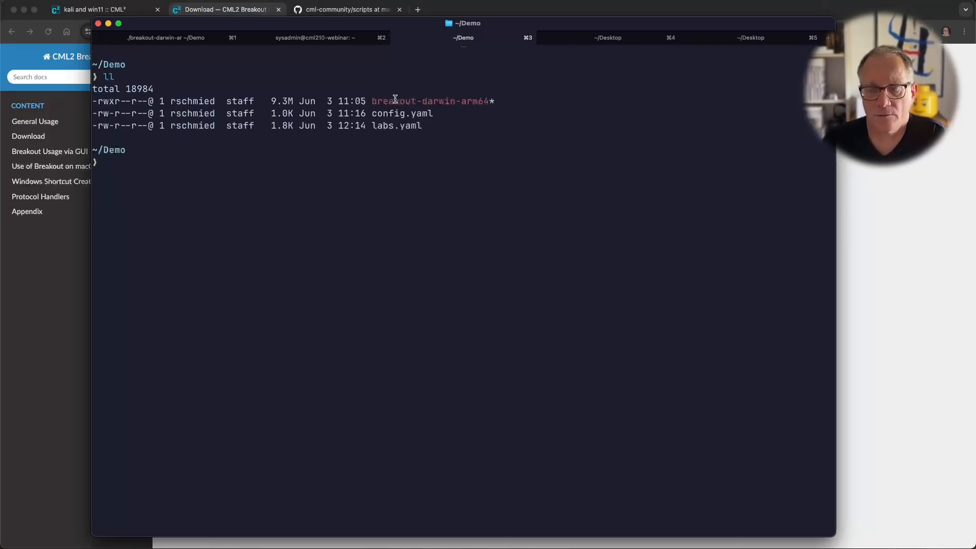
type("chmo")
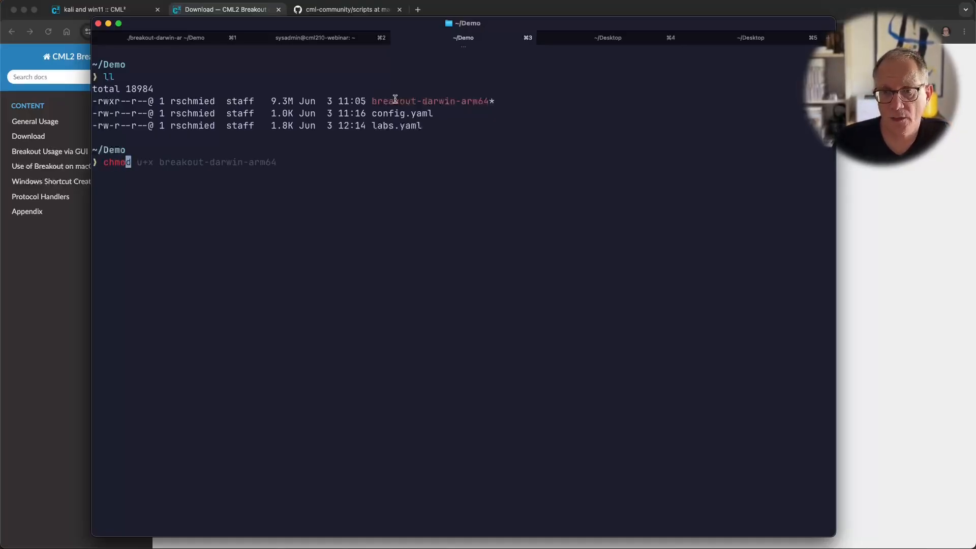
key("Right")
key("Return")
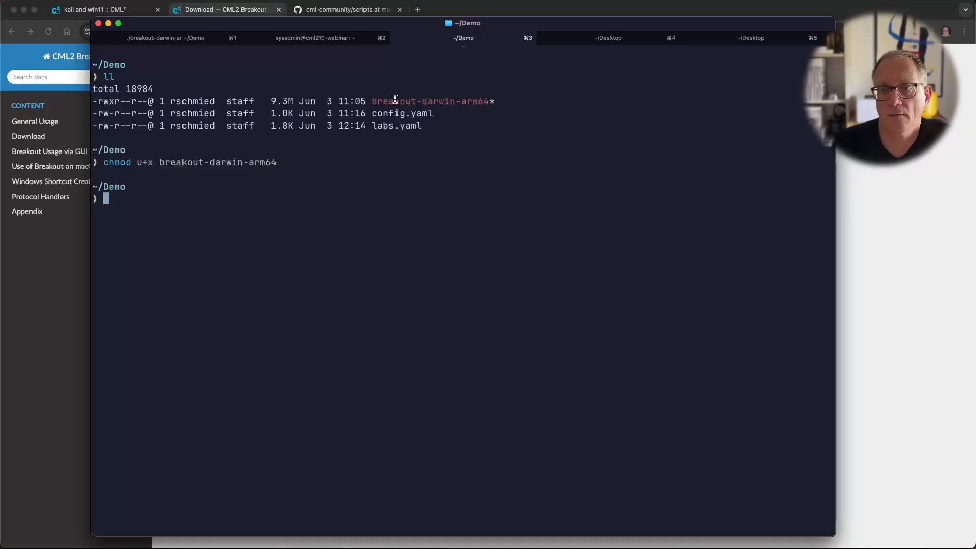
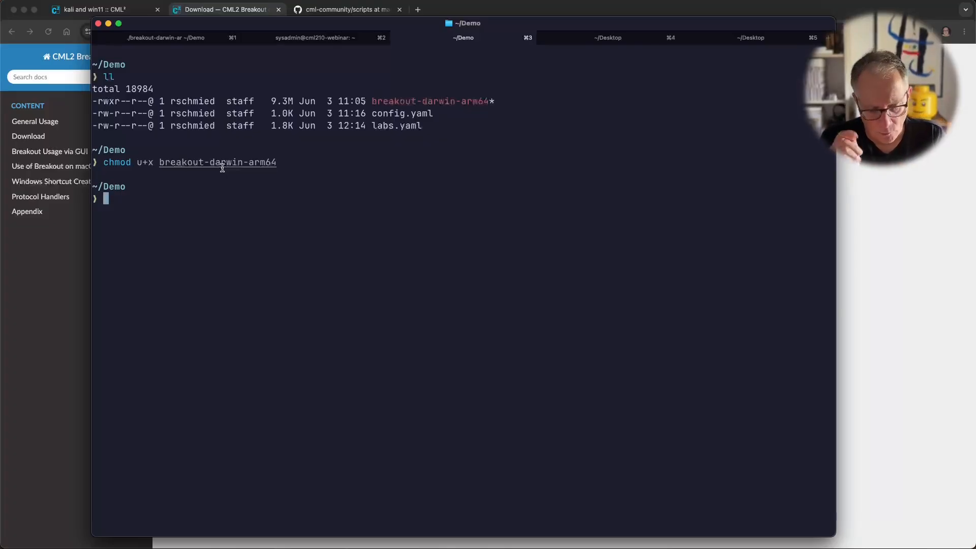
Step: Switch from iTerm2 toward System Settings using the Cmd+Tab application switcher
key("super+Tab")
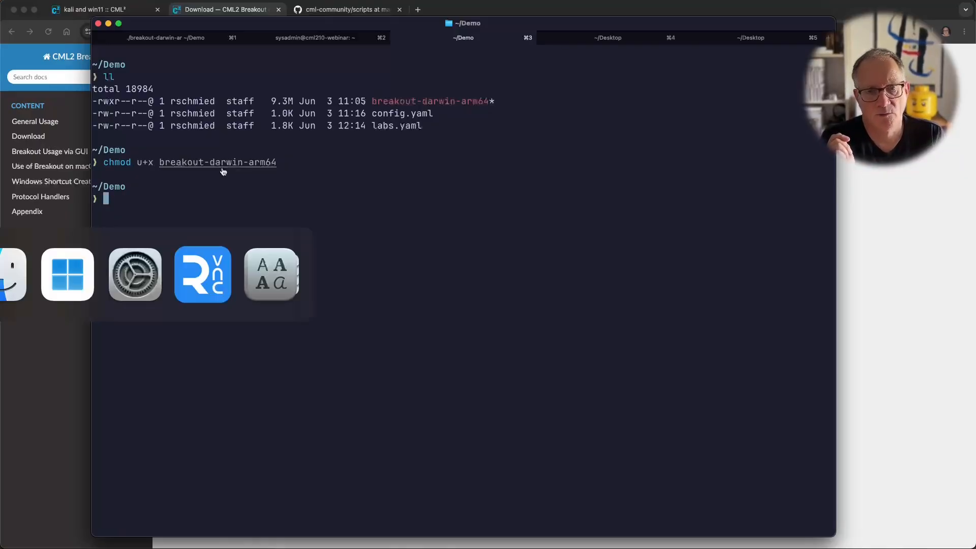
key("super+Tab")
key("super+Tab")
key("super+Tab")
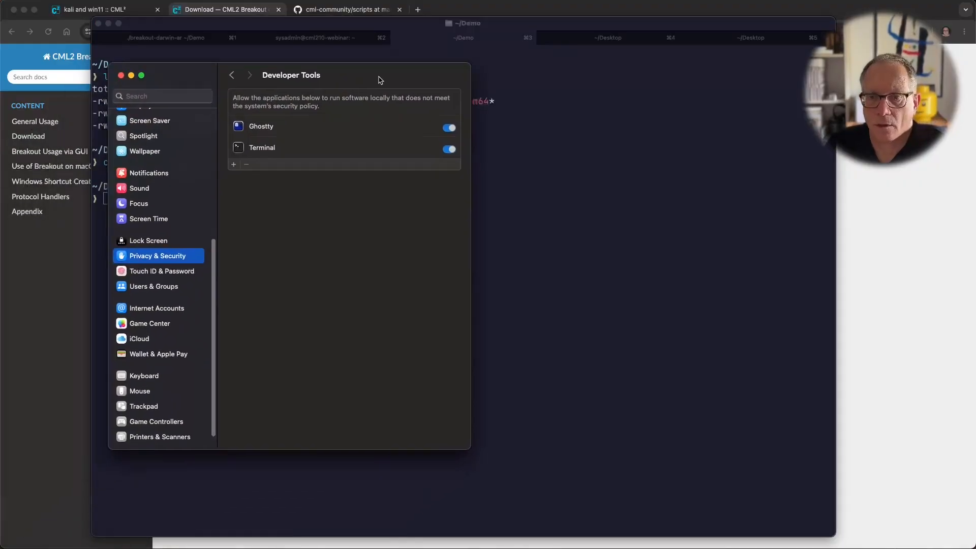
Step: Open Privacy & Security > Developer Tools to check that Ghostty and Terminal are allowed
scroll(174, 138, "up", 5)
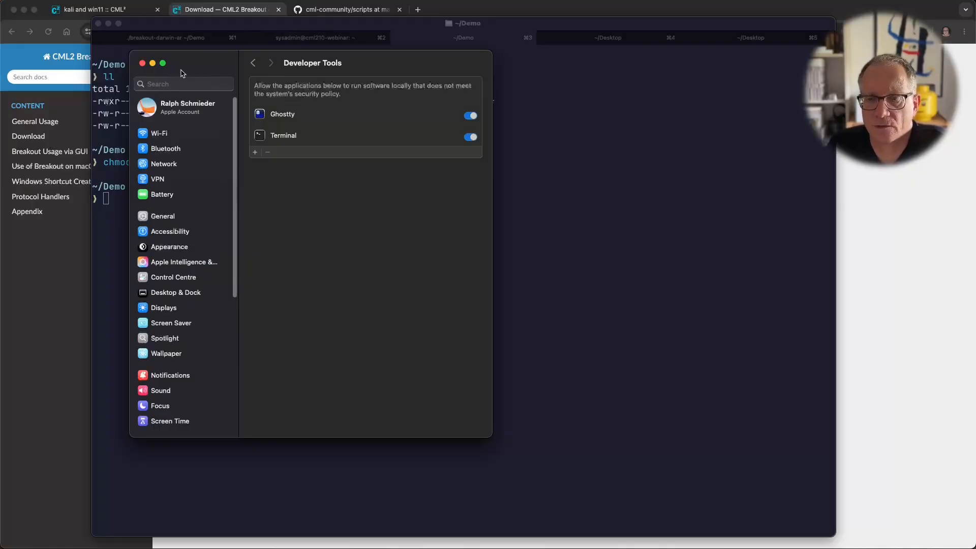
scroll(200, 256, "down", 5)
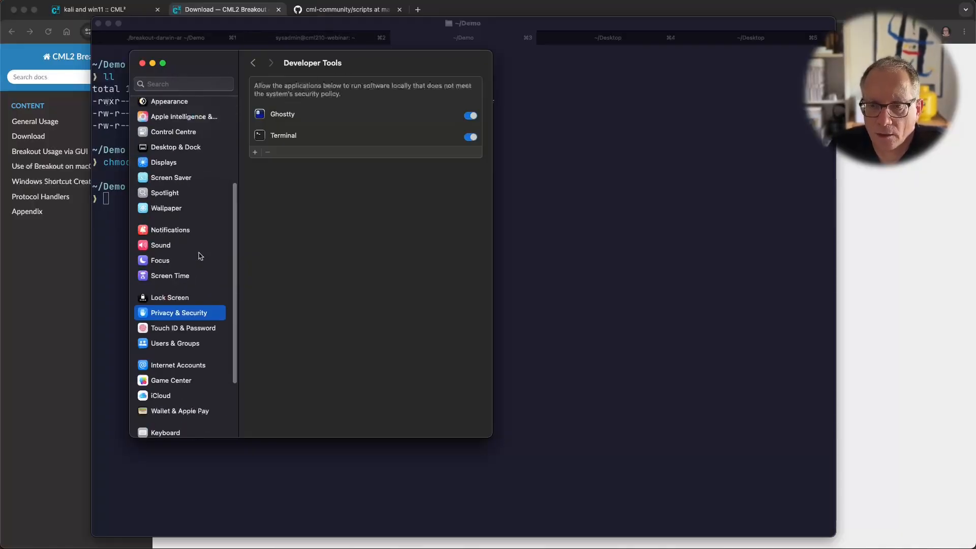
left_click(178, 313)
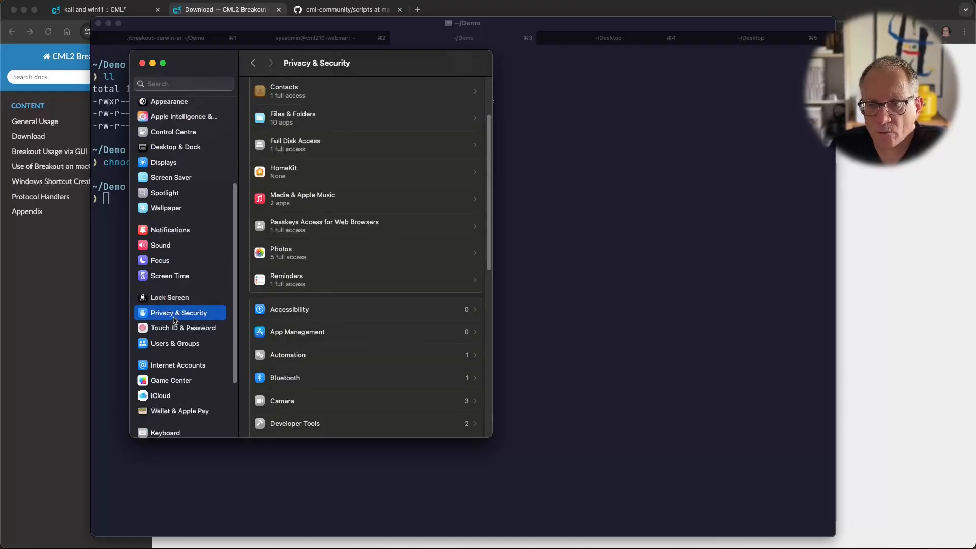
scroll(328, 353, "down", 1)
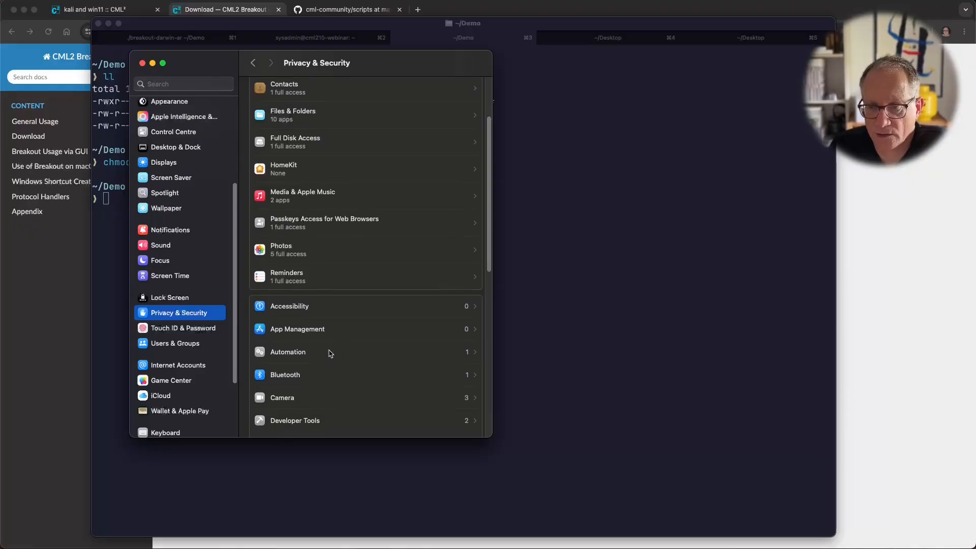
left_click(298, 422)
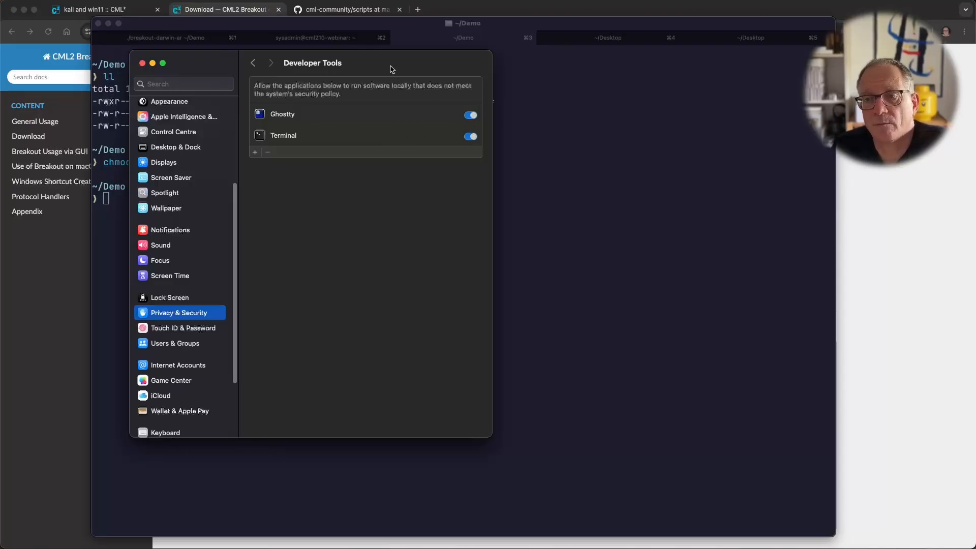
left_click_drag(391, 68, 338, 96)
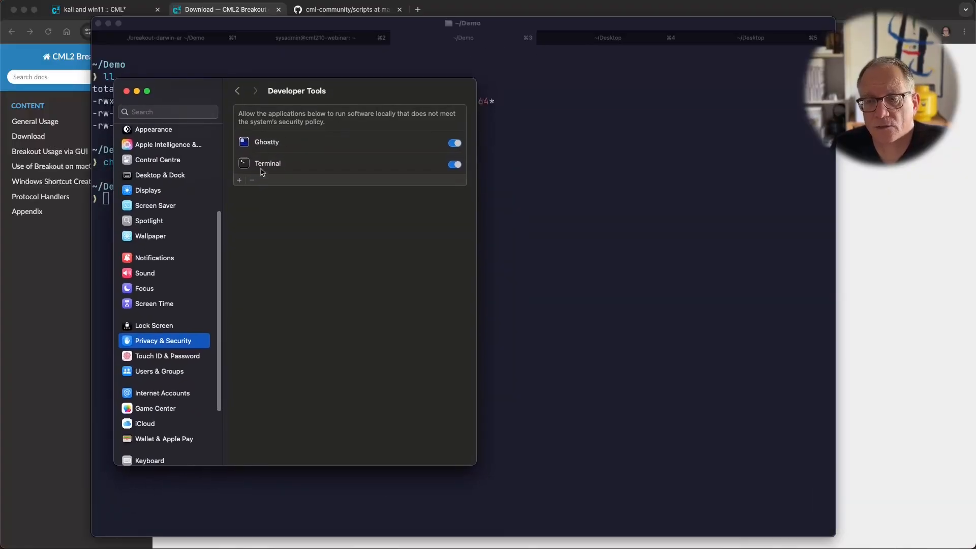
Step: Cancel the add-app panel, move the window aside, and quit System Settings
left_click(239, 180)
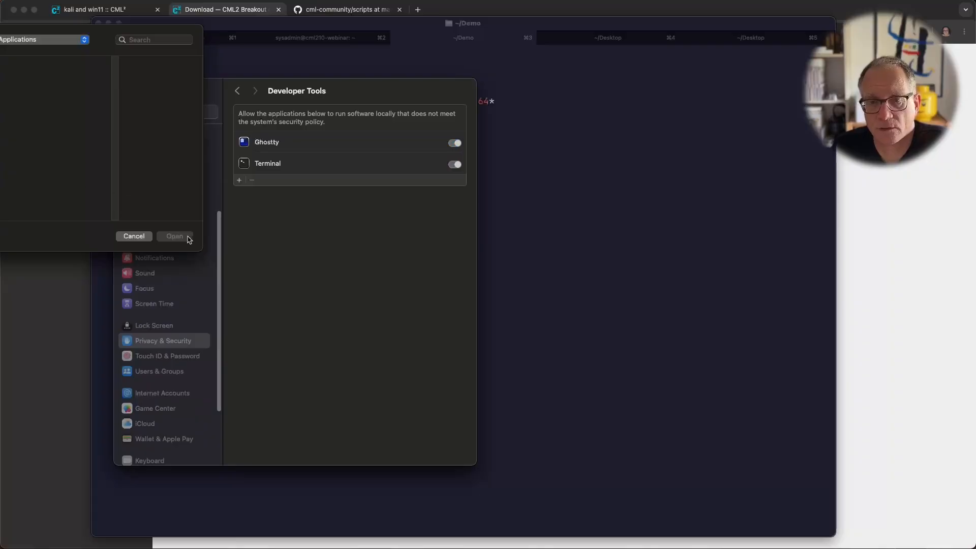
left_click(124, 235)
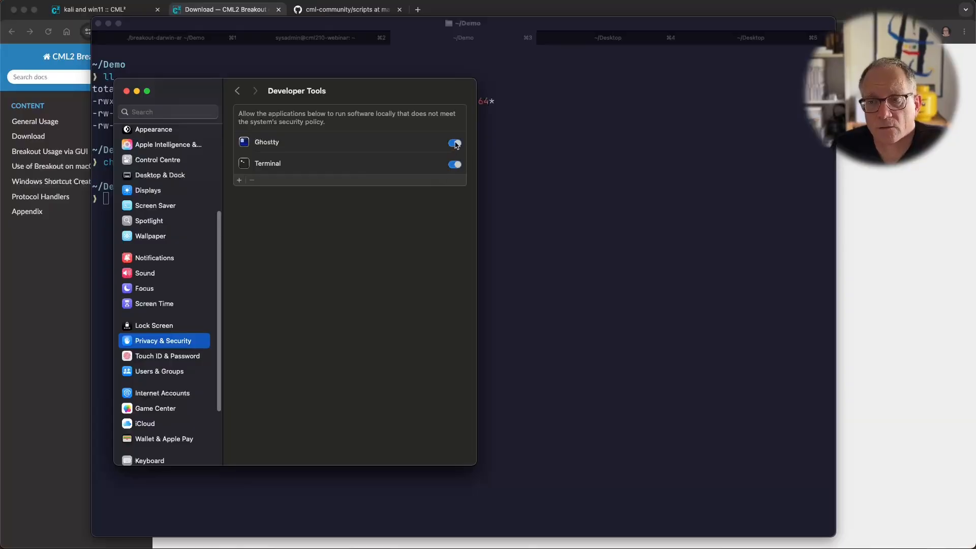
left_click_drag(370, 93, 359, 105)
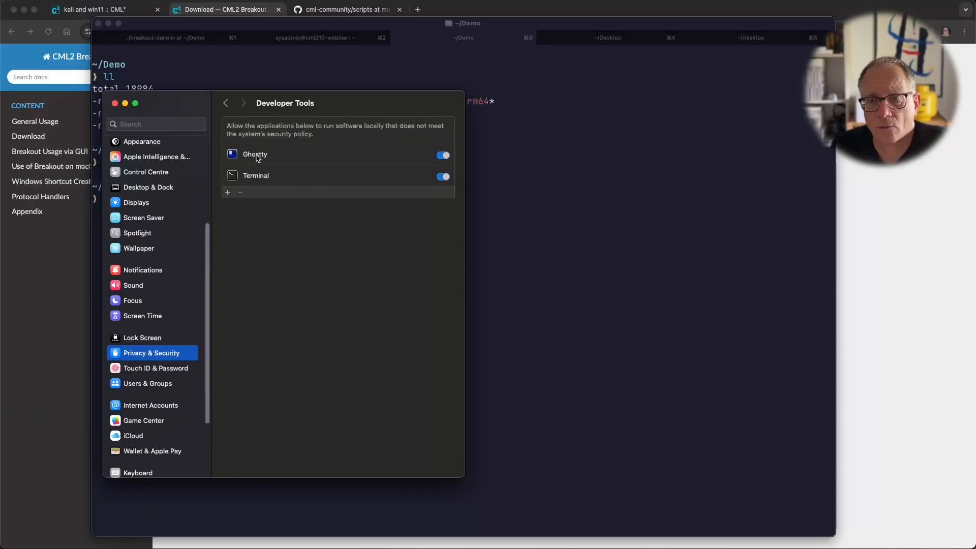
left_click_drag(328, 113, 246, 123)
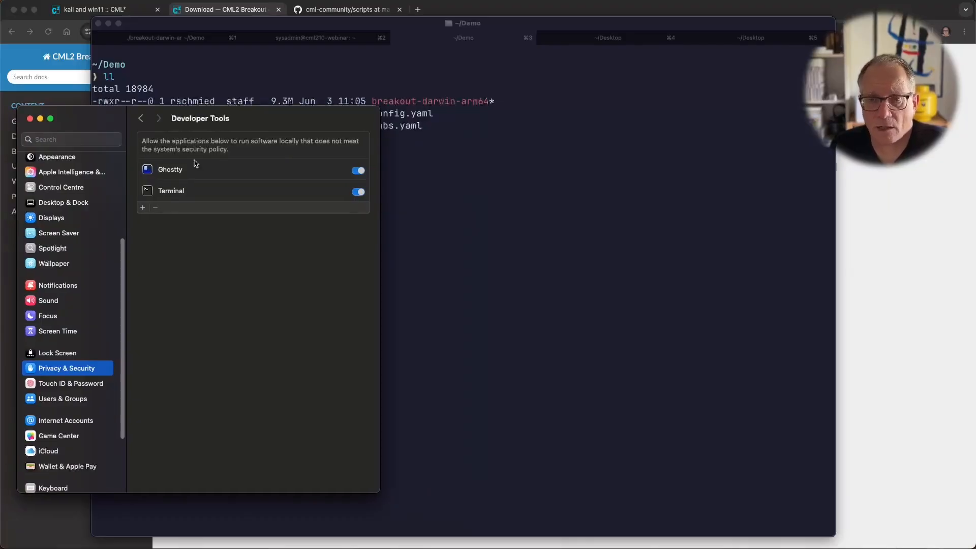
key("super+q")
Step: Run ./breakout-darwin-arm64 in the front terminal tab
left_click(288, 148)
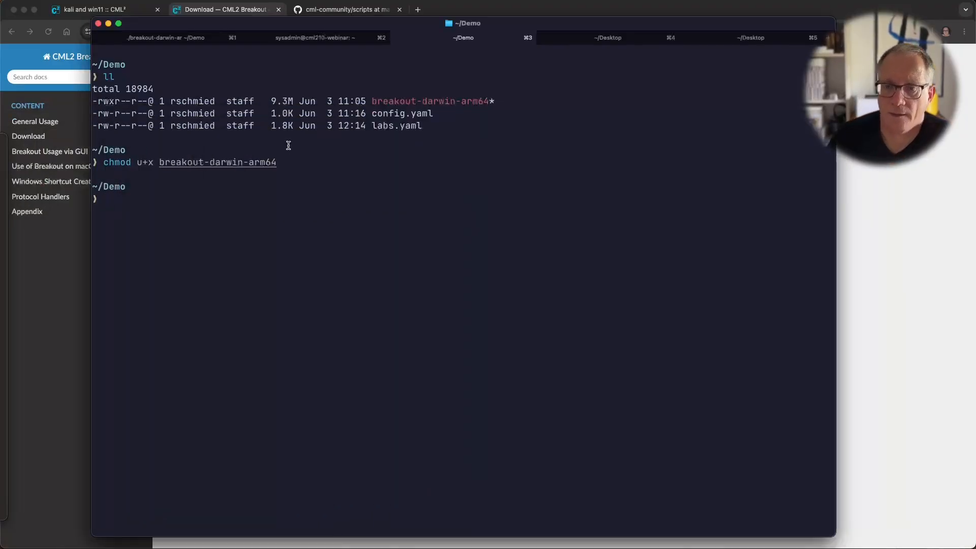
type("./breakout-darwin-arm64")
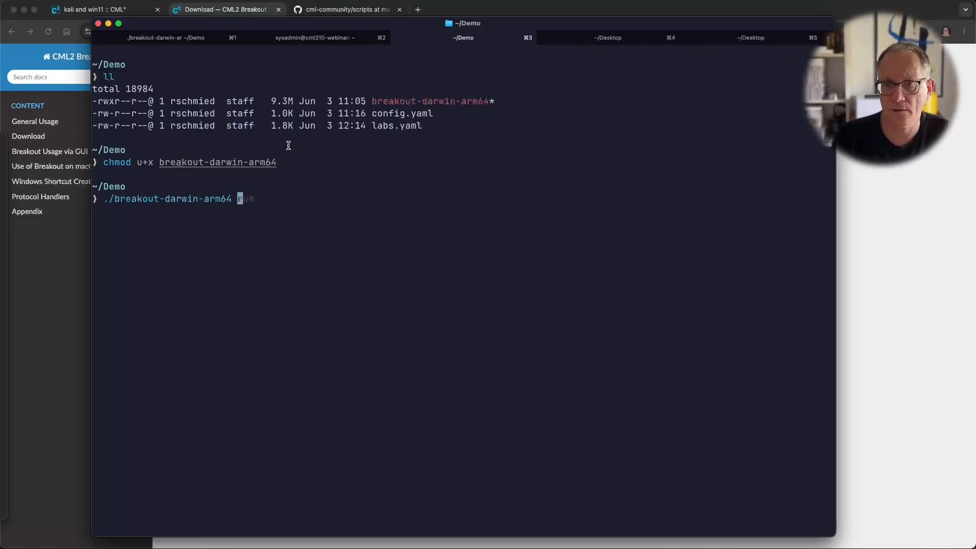
key("Return")
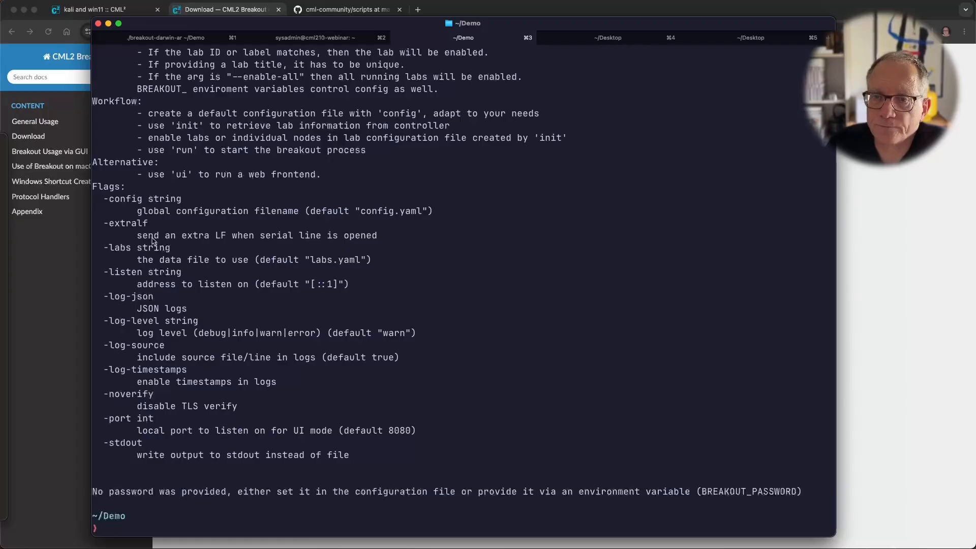
Step: In the first tab, stop the running breakout process with Ctrl+C and clear the screen
left_click(144, 39)
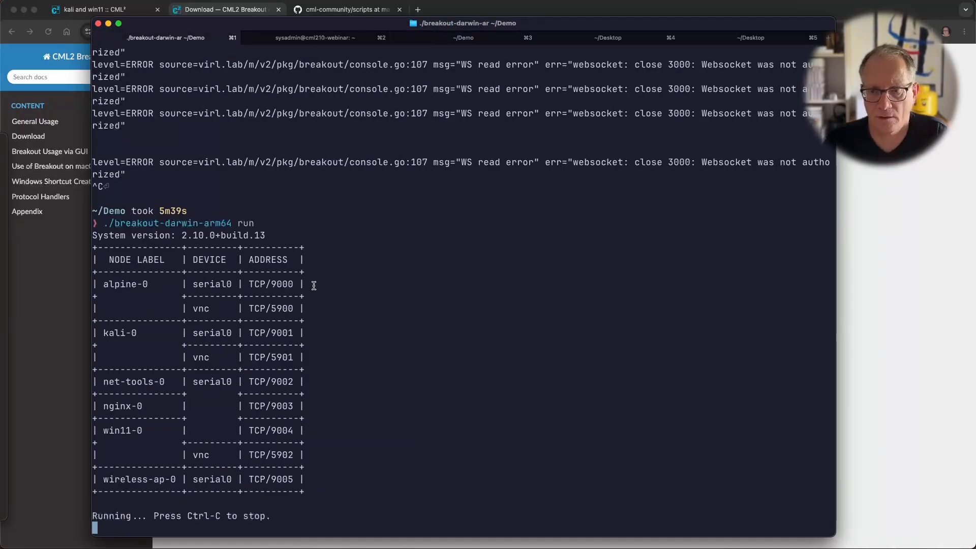
key("ctrl+c")
key("ctrl+l")
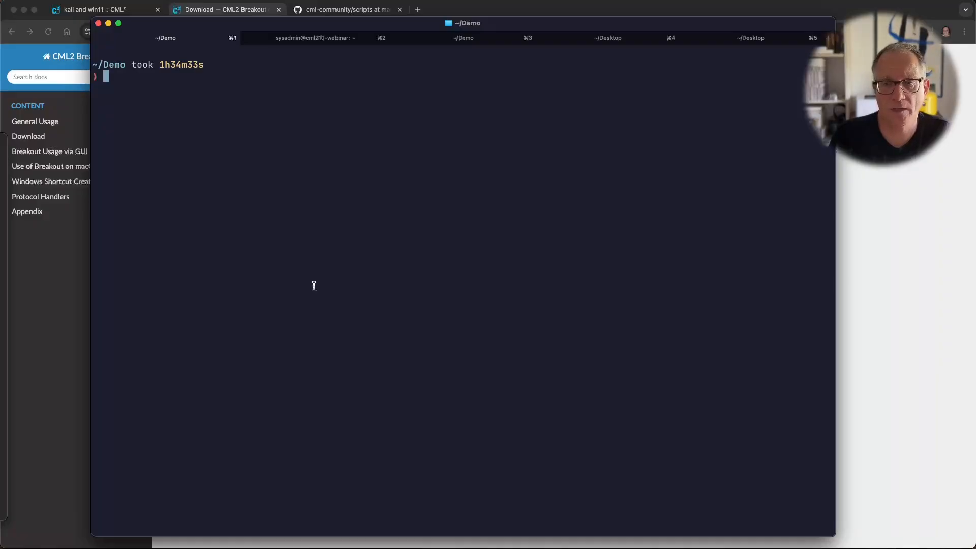
Step: Run ./breakout-darwin-arm64 help to print the tool's usage
key("Return")
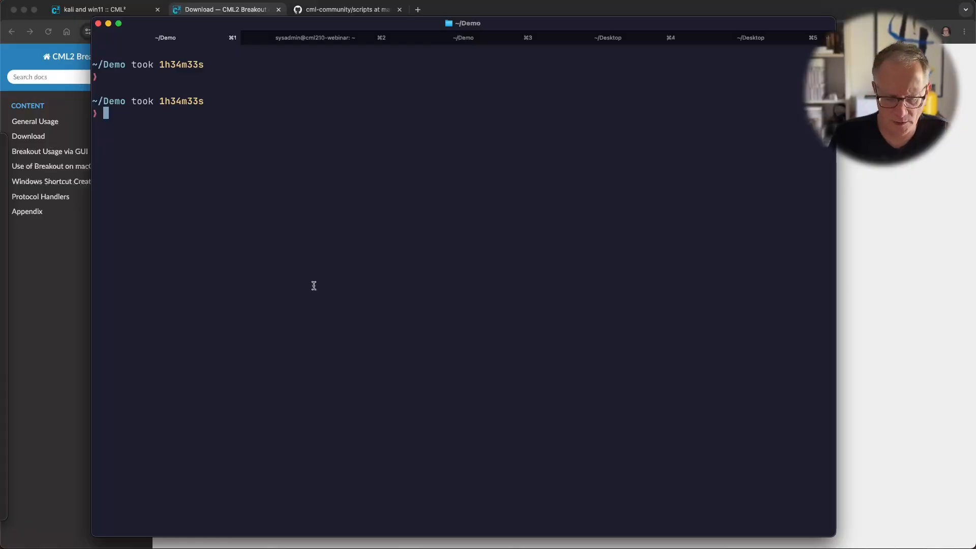
type("ll -a")
key("ctrl+u")
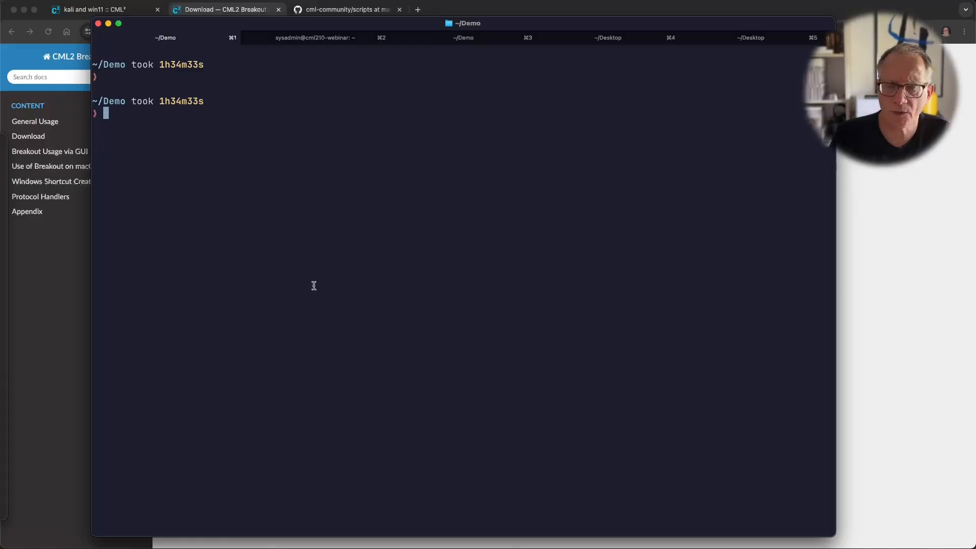
type("break")
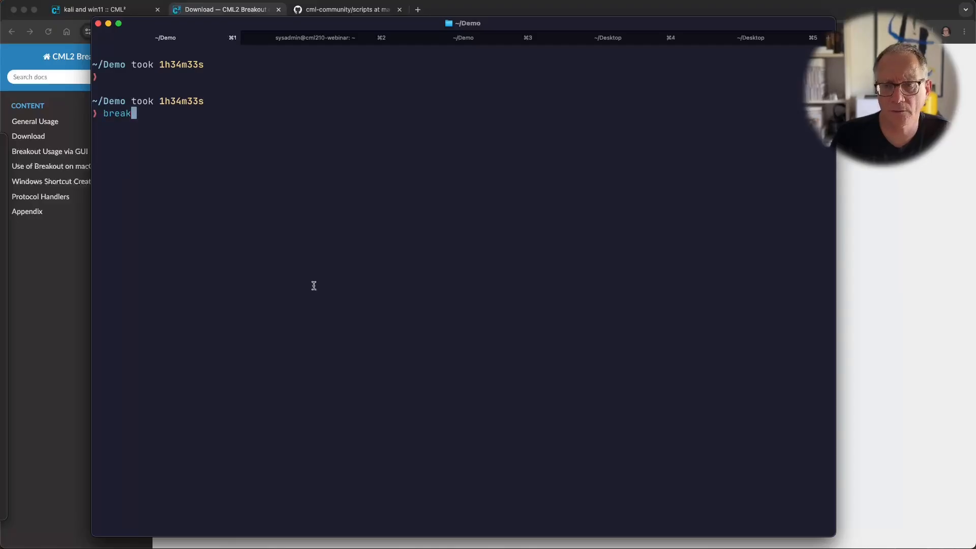
key("ctrl+u")
type("./bre")
key("Right")
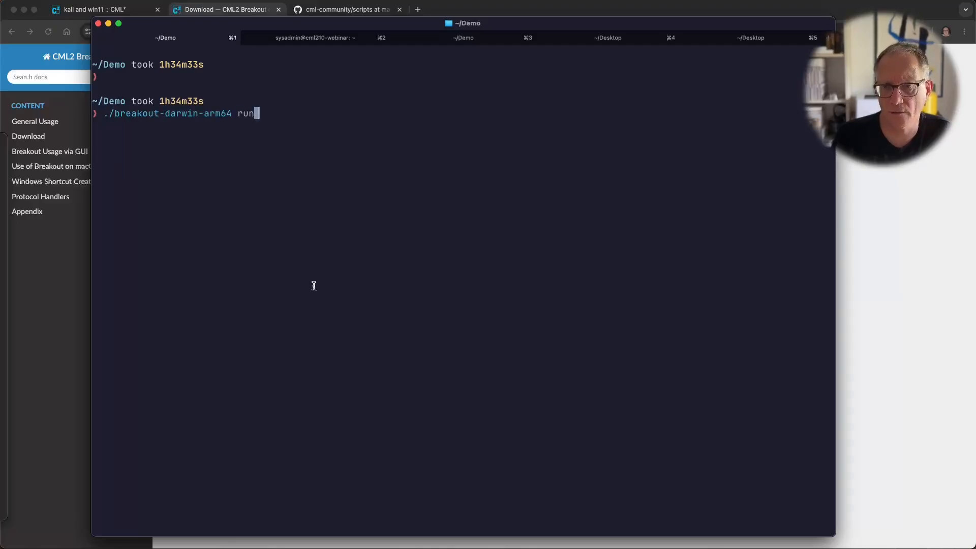
key("BackSpace")
key("BackSpace")
key("BackSpace")
type("c")
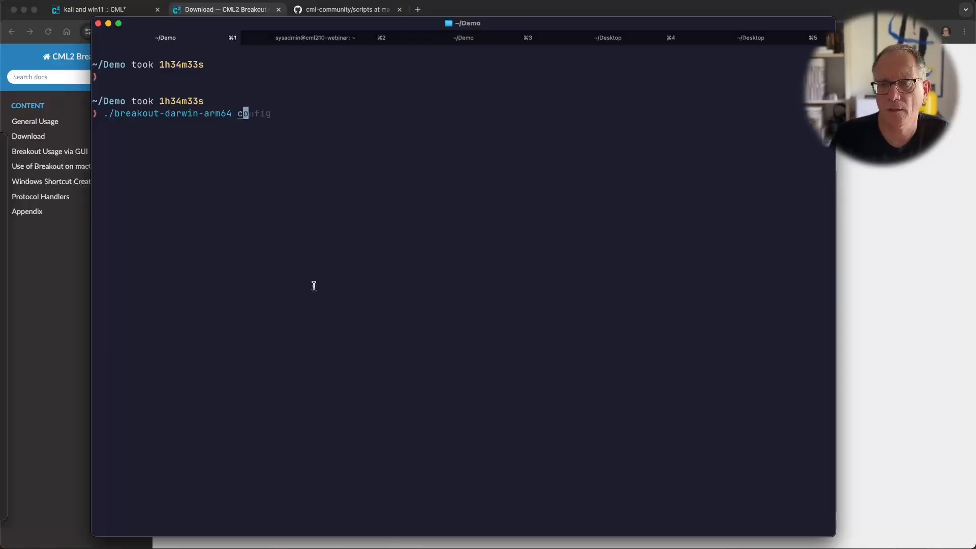
key("Right")
key("BackSpace")
key("BackSpace")
key("BackSpace")
key("BackSpace")
key("BackSpace")
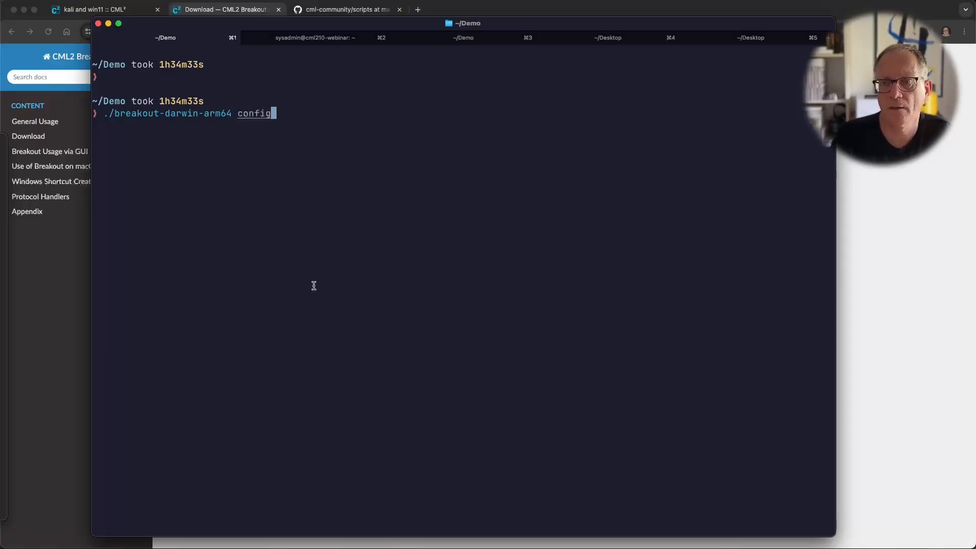
key("BackSpace")
key("BackSpace")
key("BackSpace")
key("BackSpace")
key("BackSpace")
key("BackSpace")
type("help")
key("Return")
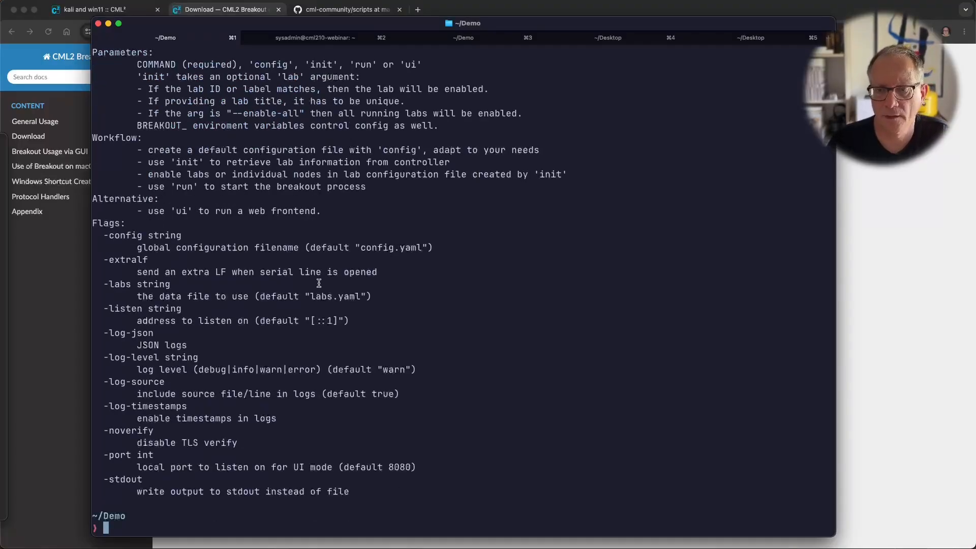
Step: Scroll through the help output and select the ui command
scroll(318, 283, "up", 5)
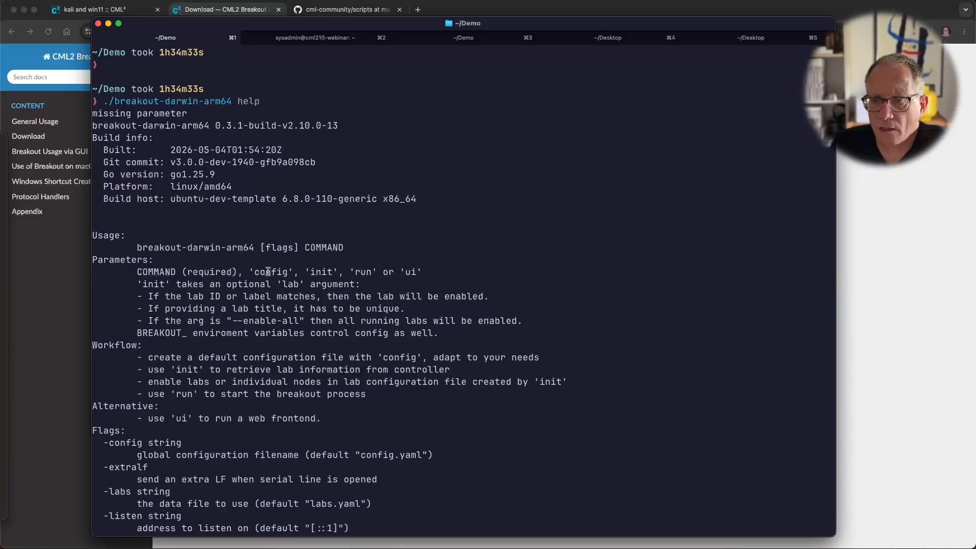
double_click(413, 269)
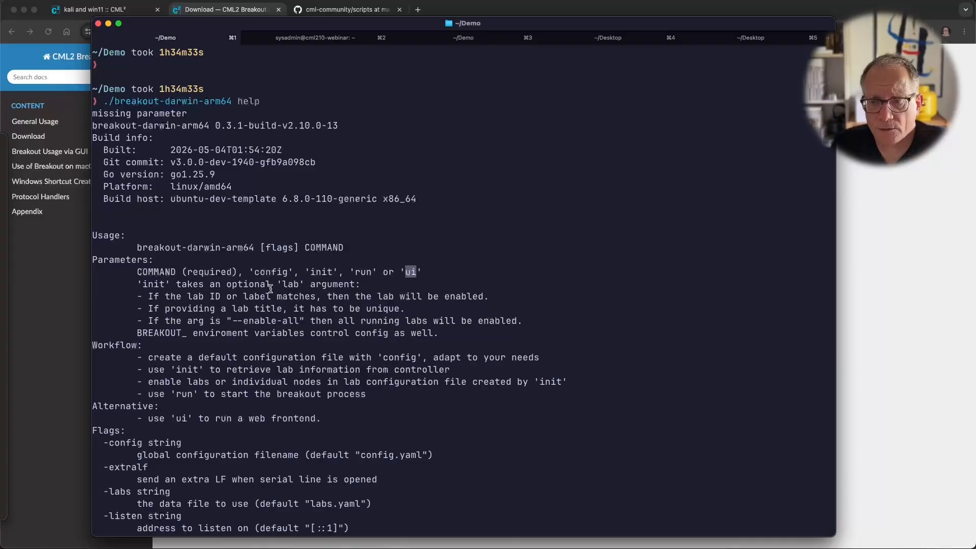
scroll(297, 305, "down", 5)
Step: Open config.yaml in vi and review the port, controller address and listen_address settings
type("vi config.yaml")
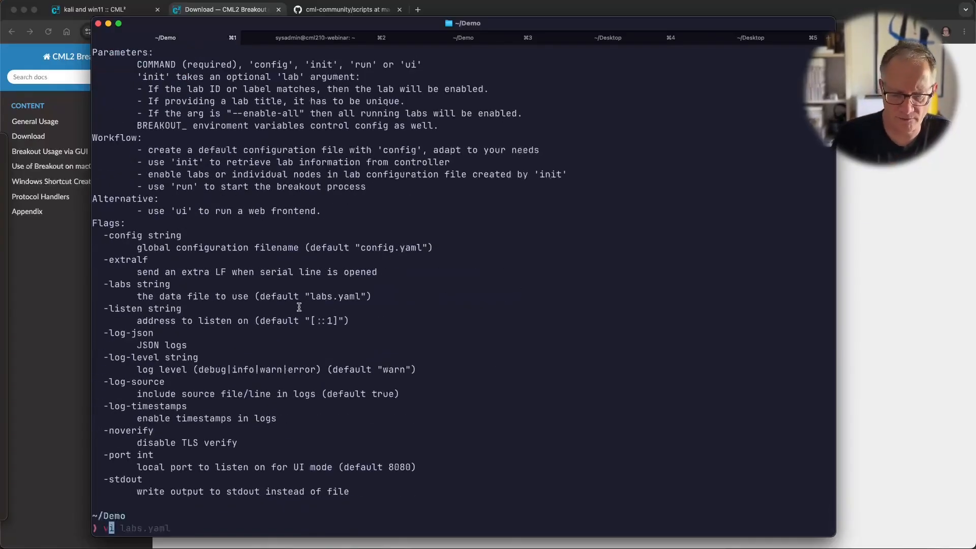
key("Return")
key("Down")
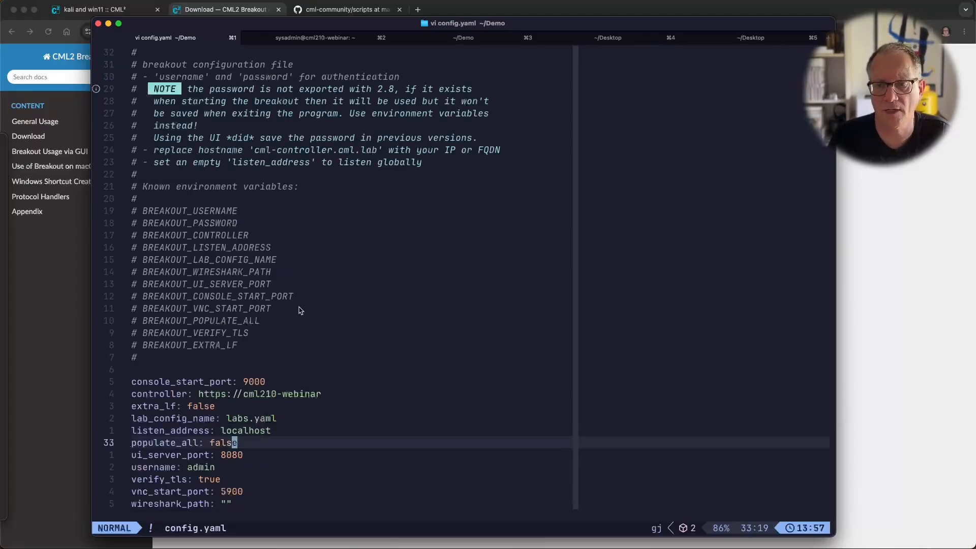
key("Down")
key("Up")
key("Up")
key("Up")
key("Up")
key("Up")
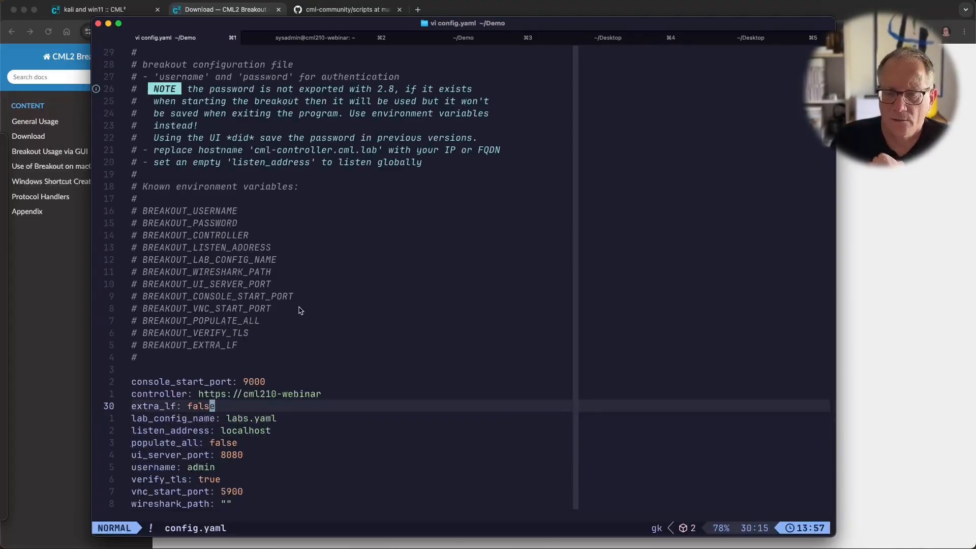
key("h")
key("h")
key("h")
key("h")
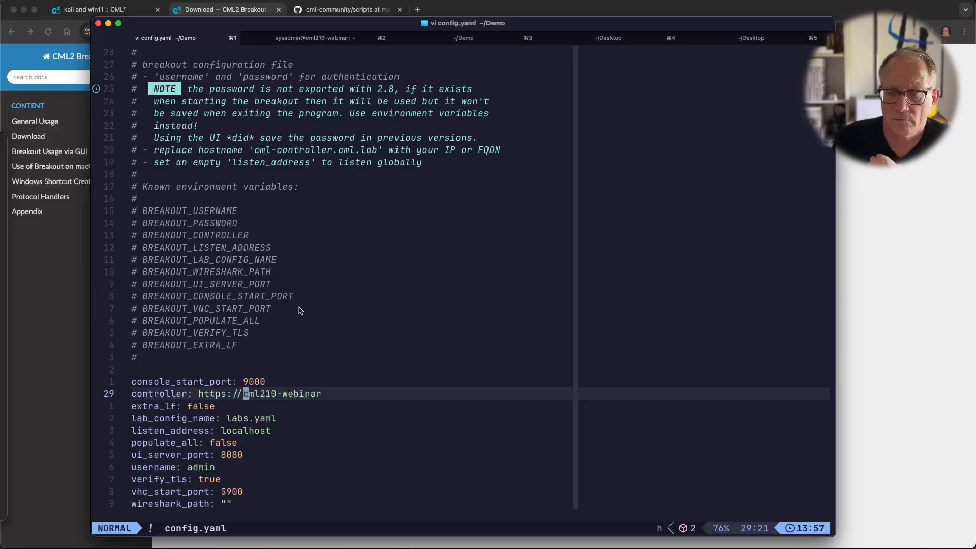
key("Down")
key("Down")
key("Down")
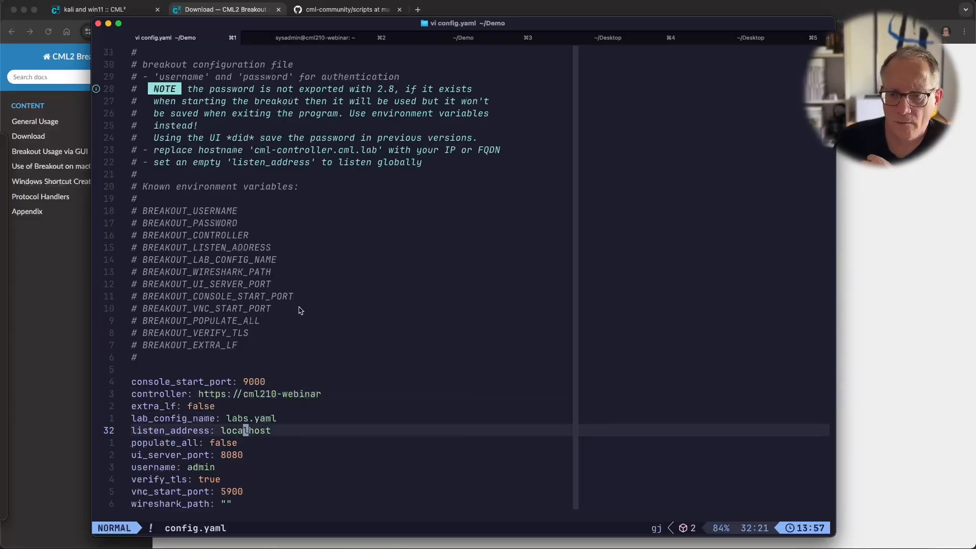
key("h")
key("h")
key("h")
key("h")
key("h")
key("l")
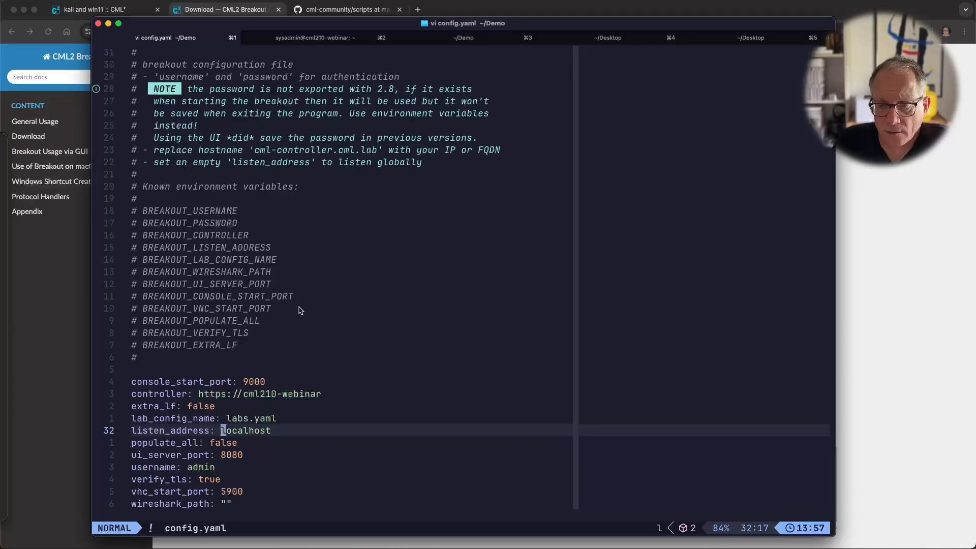
Step: Inspect verify_tls and wireshark_path, then select the BREAKOUT_PASSWORD variable name
key("j")
key("j")
key("j")
key("j")
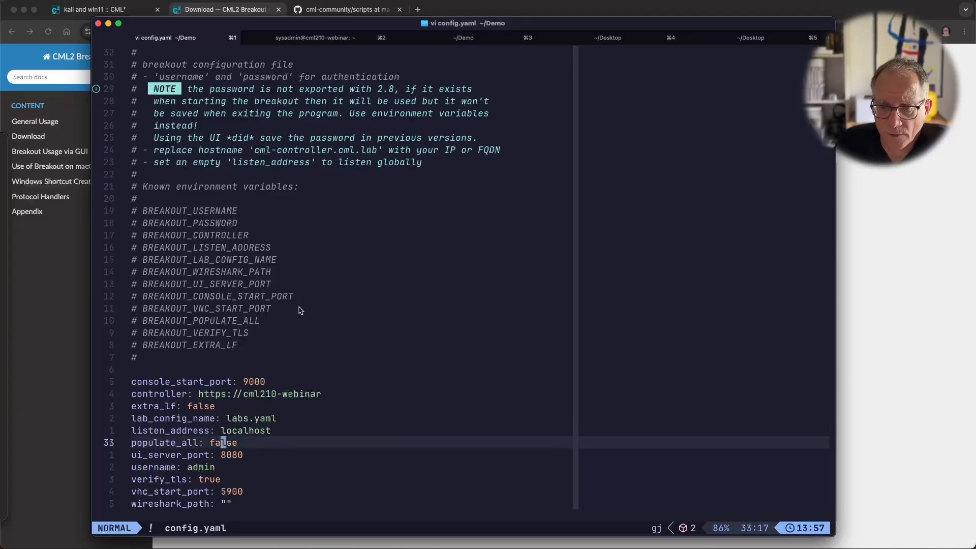
key("h")
key("h")
key("h")
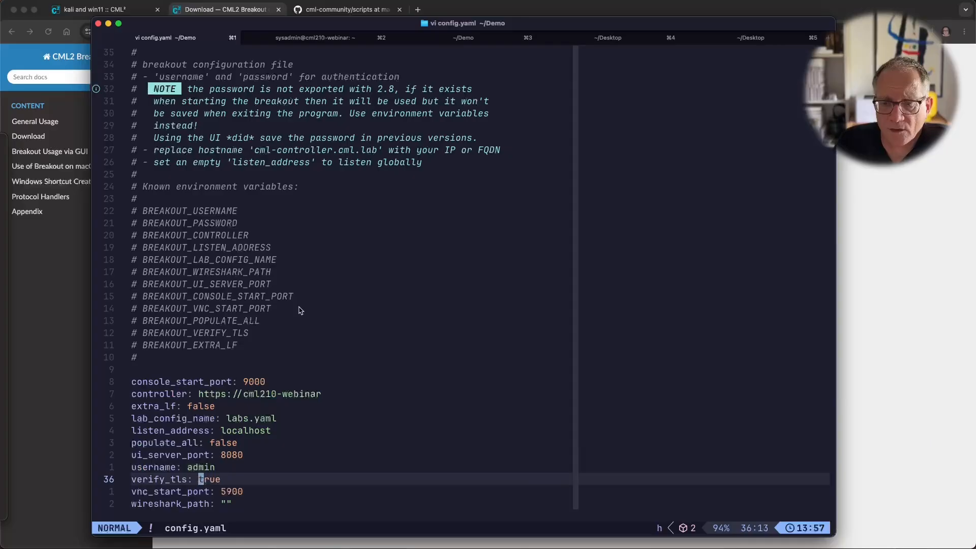
key("l")
key("h")
key("l")
key("h")
key("l")
key("h")
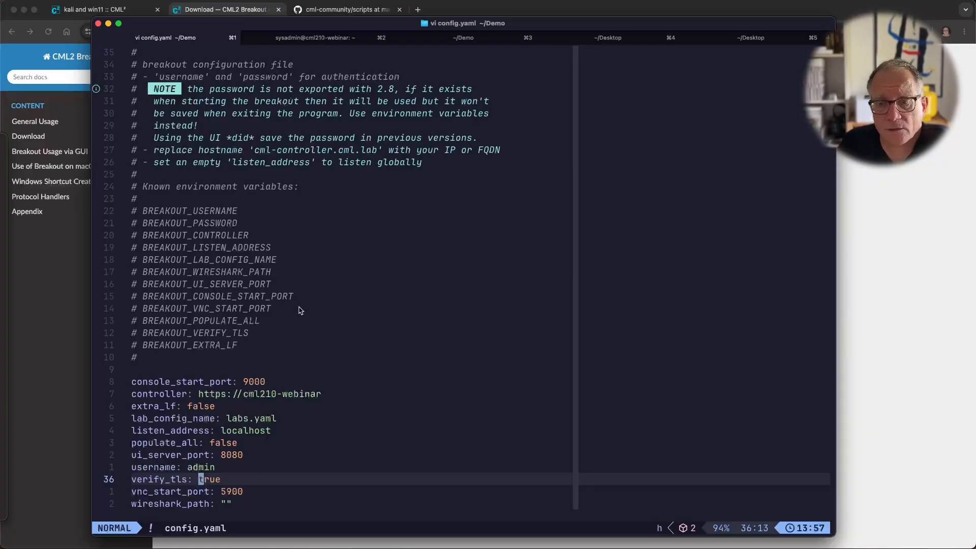
key("j")
key("j")
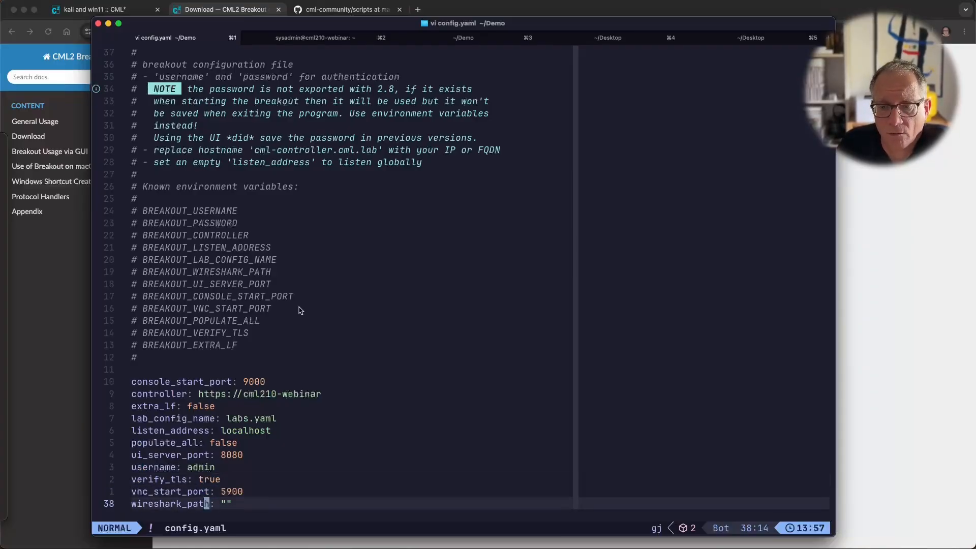
key("k")
key("k")
key("k")
key("k")
key("k")
key("k")
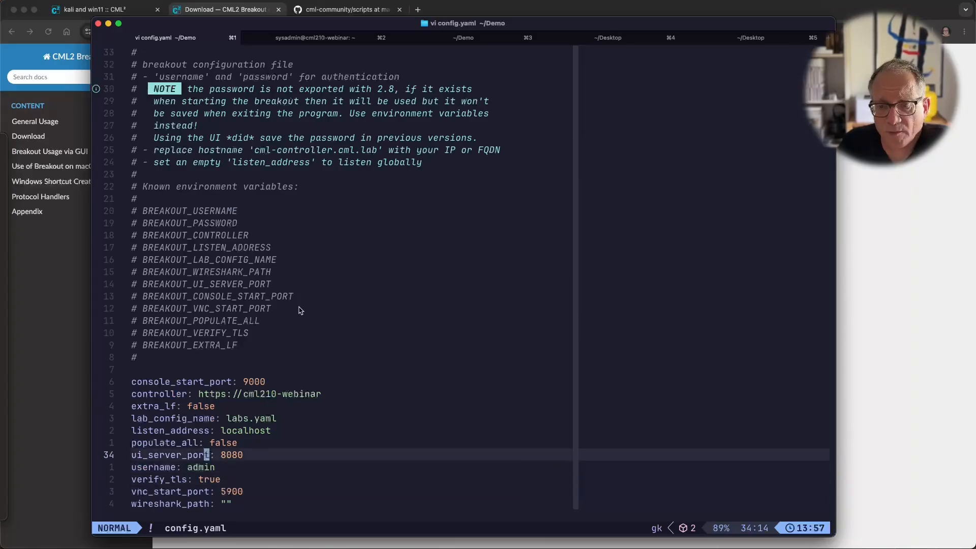
key("k")
key("k")
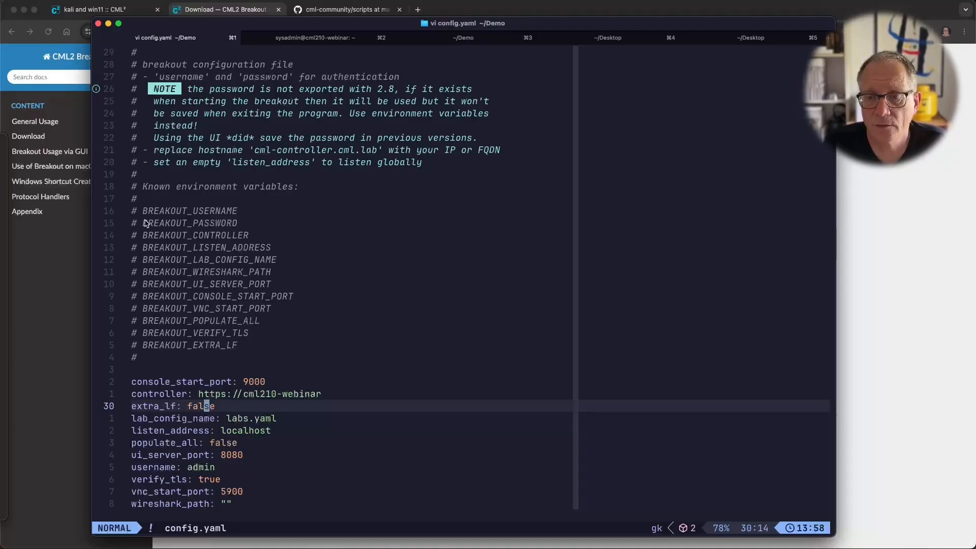
left_click_drag(145, 224, 241, 223)
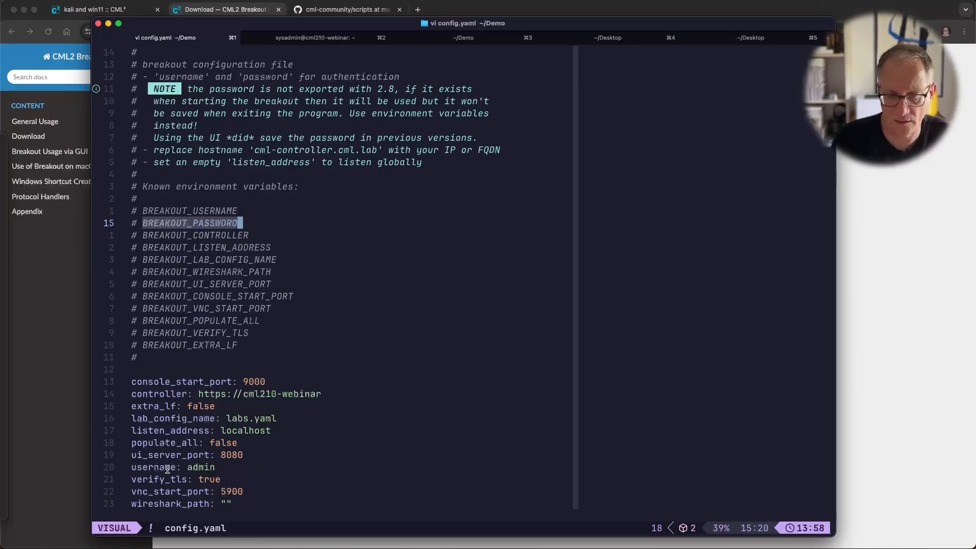
Step: Quit vi with :q! without saving config.yaml
key("colon")
type("q")
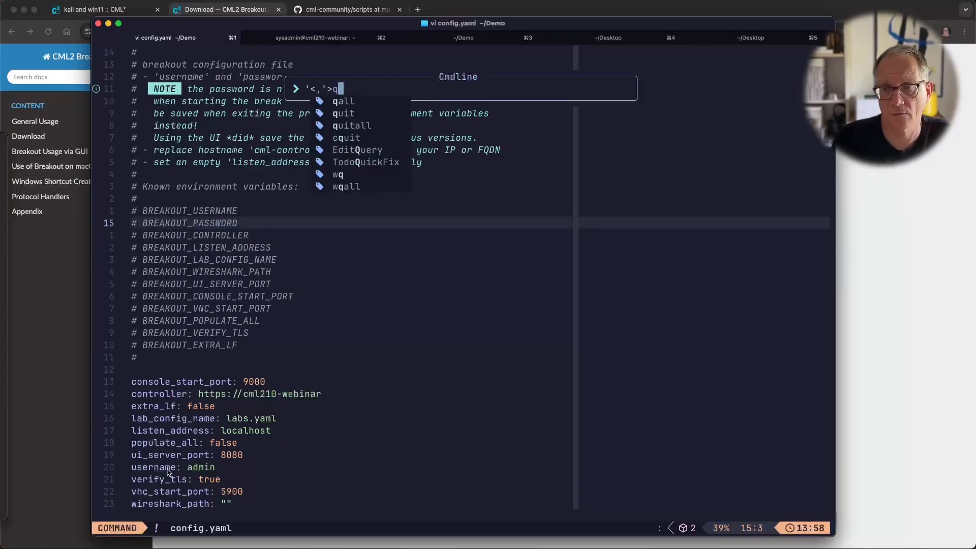
key("Return")
key("colon")
type("q!")
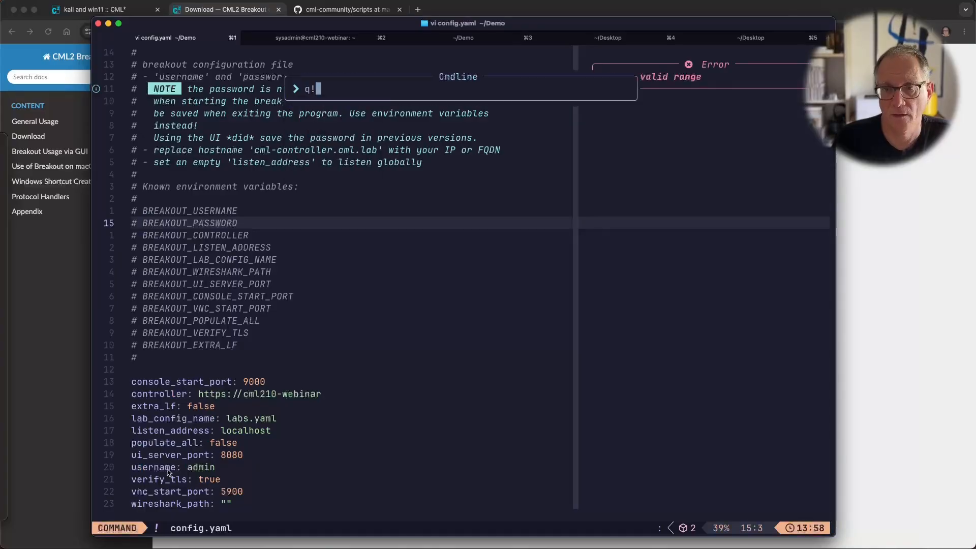
key("Return")
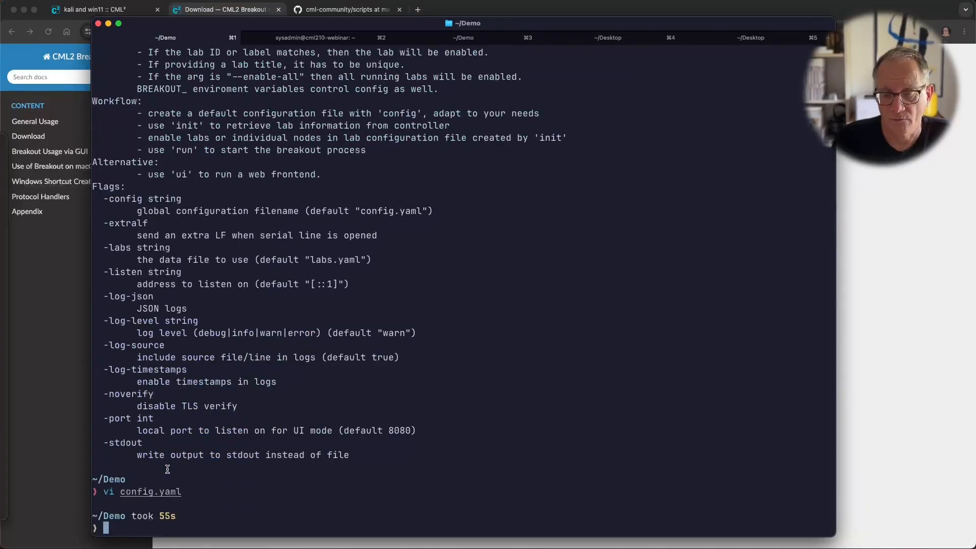
Step: Run ./breakout-darwin-arm64 init and highlight its 'lab file written.' confirmation
type("brea")
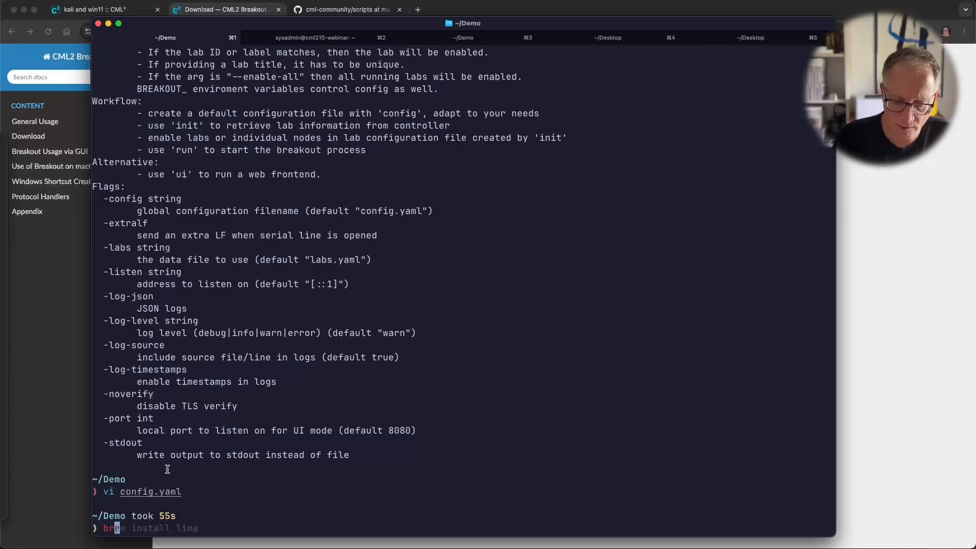
key("BackSpace")
key("BackSpace")
key("BackSpace")
key("BackSpace")
type(".")
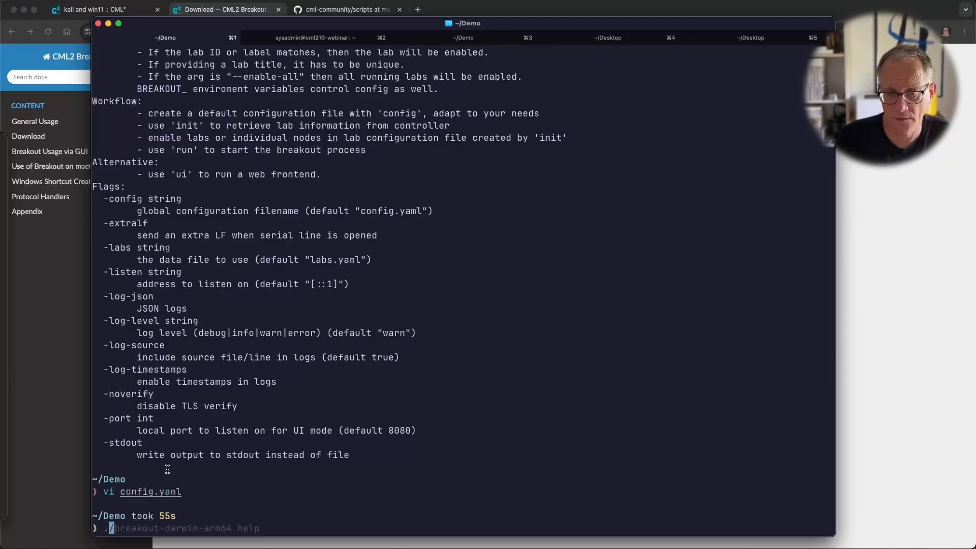
key("Right")
key("BackSpace")
key("BackSpace")
key("BackSpace")
key("BackSpace")
type("ini")
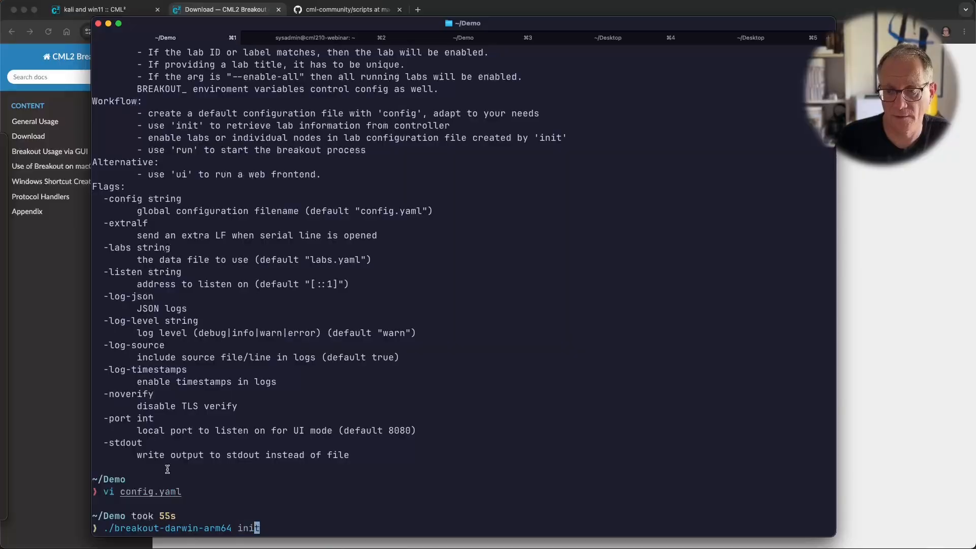
type("t")
key("Return")
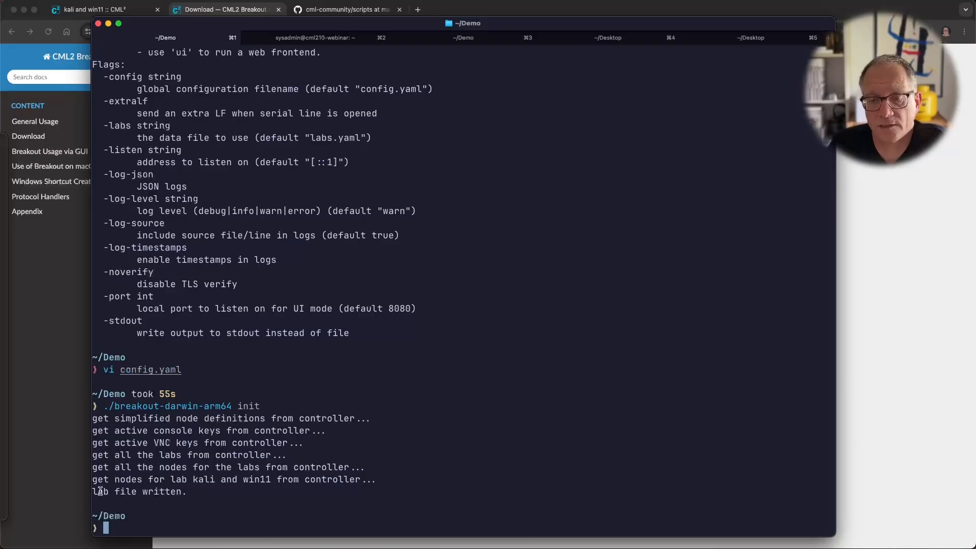
left_click_drag(100, 491, 186, 492)
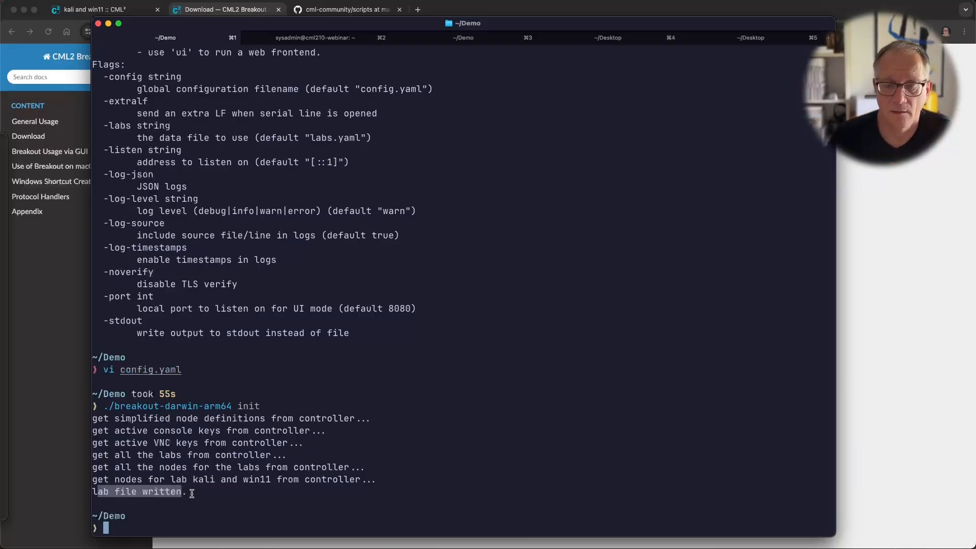
Step: Open labs.yaml in vi and search for 'enab' to find the lab's enabled: false line
type("vi labs.yaml")
key("Return")
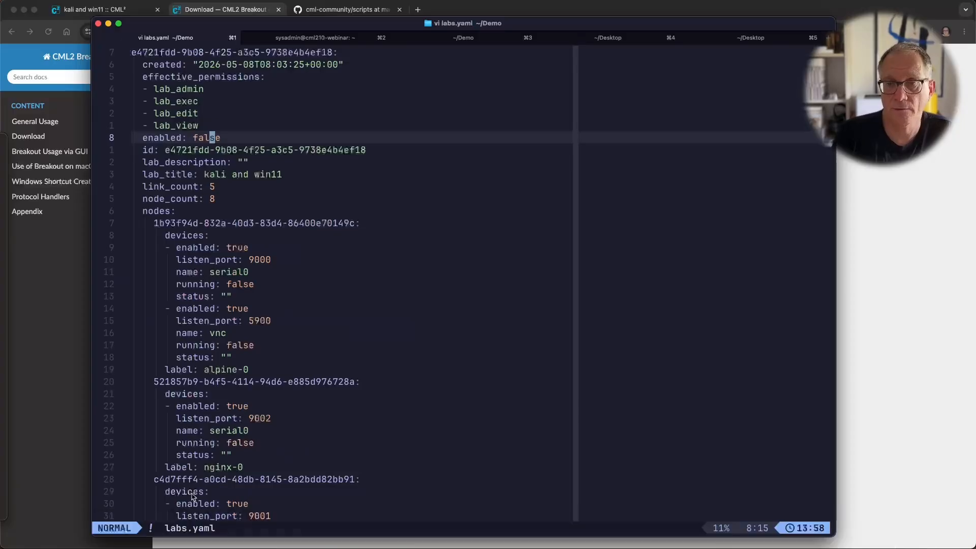
key("h")
key("h")
key("h")
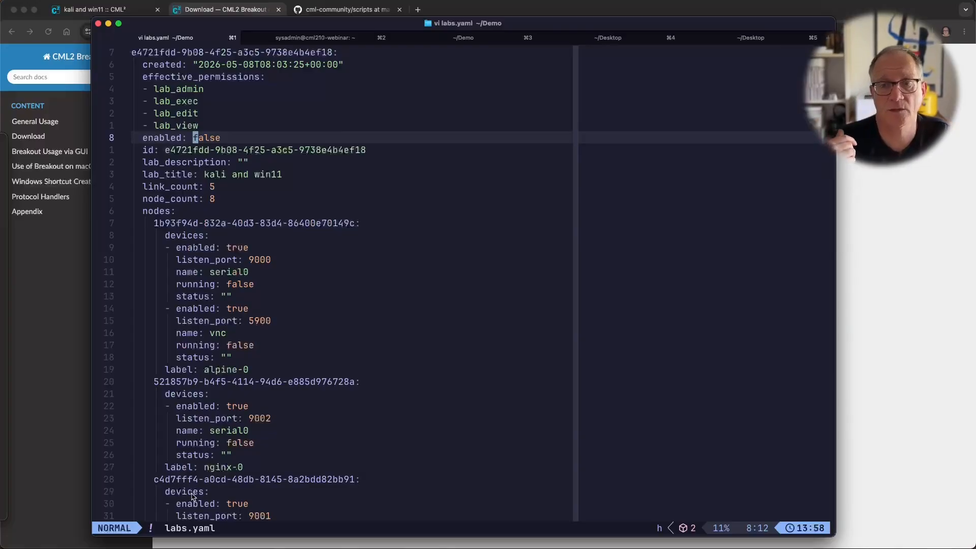
key("slash")
type("enab")
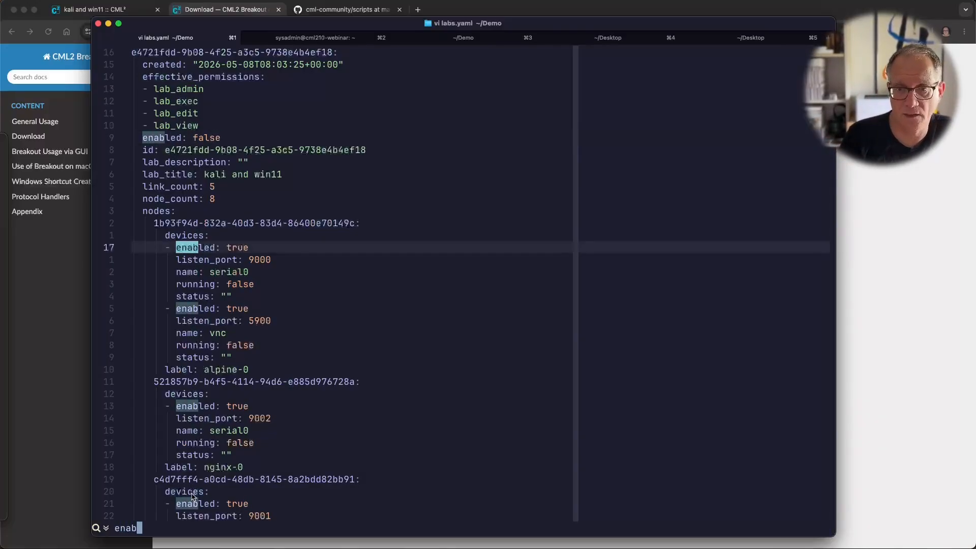
type("1")
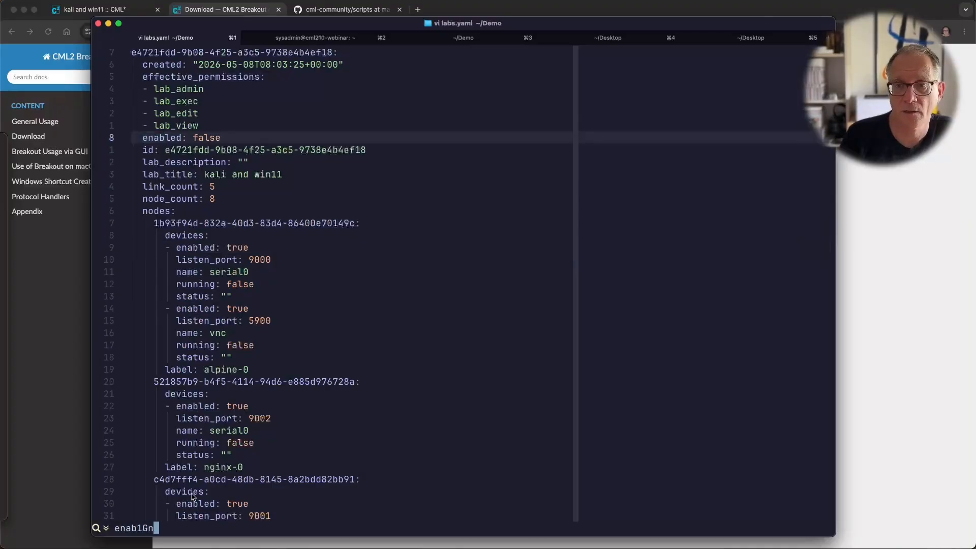
key("BackSpace")
key("Return")
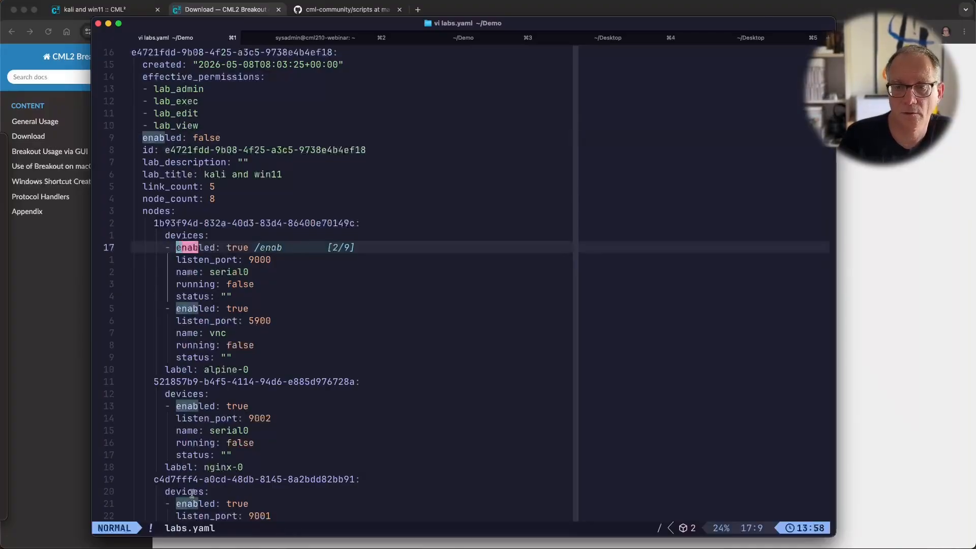
key("N")
Step: Change the lab's enabled value to true and save with :x
key("w")
key("w")
type("cw")
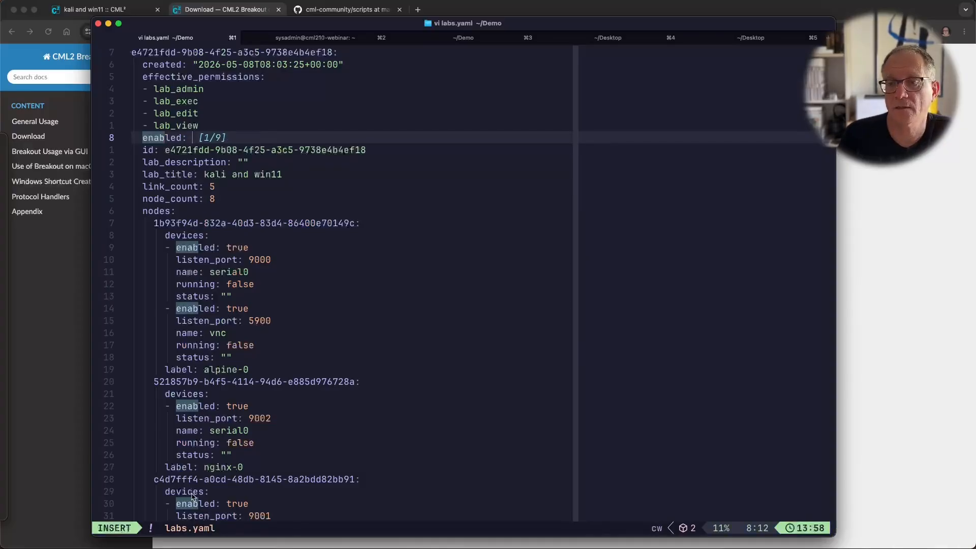
type("true")
key("Escape")
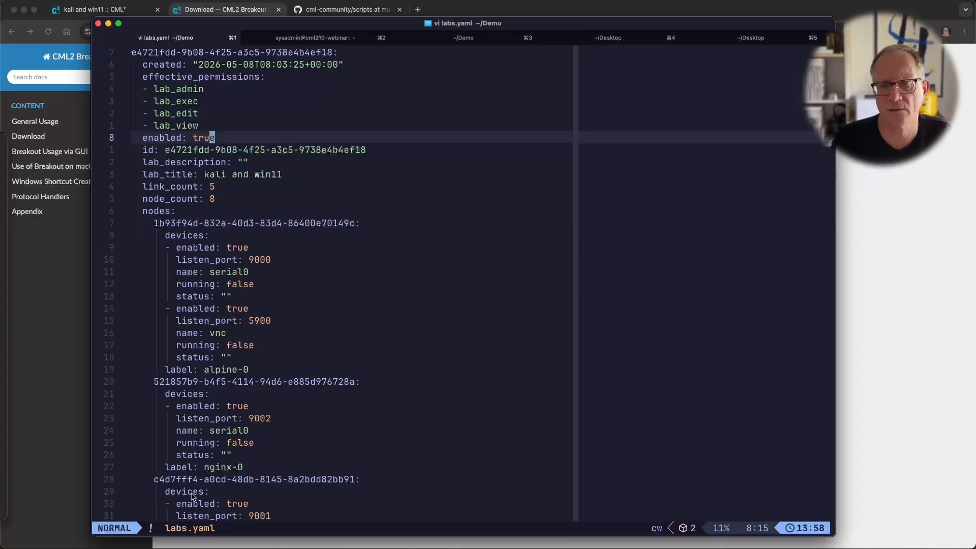
key("colon")
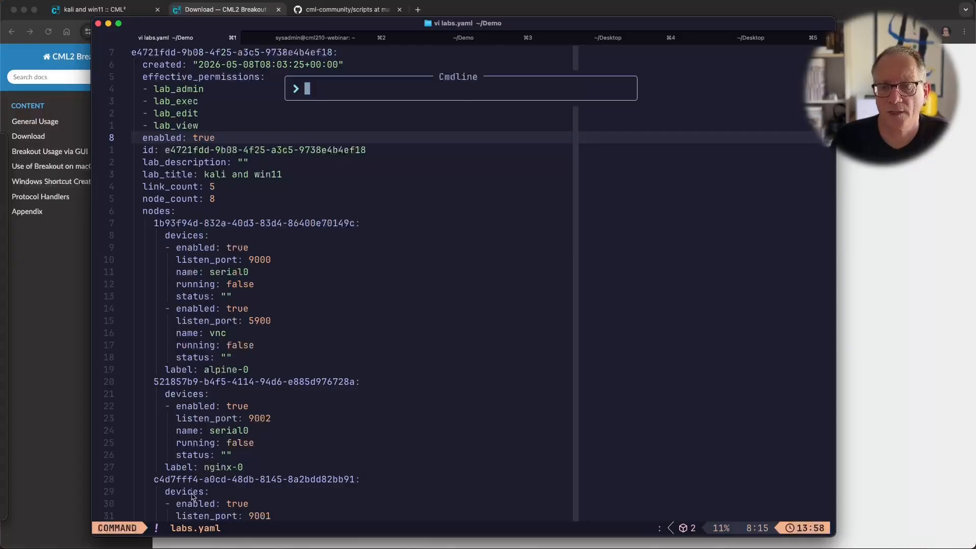
type("x")
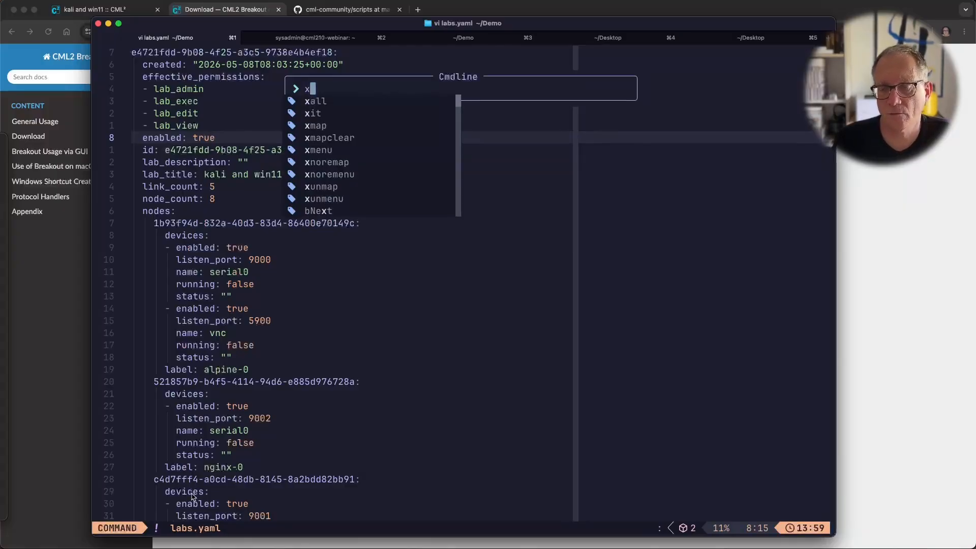
key("Return")
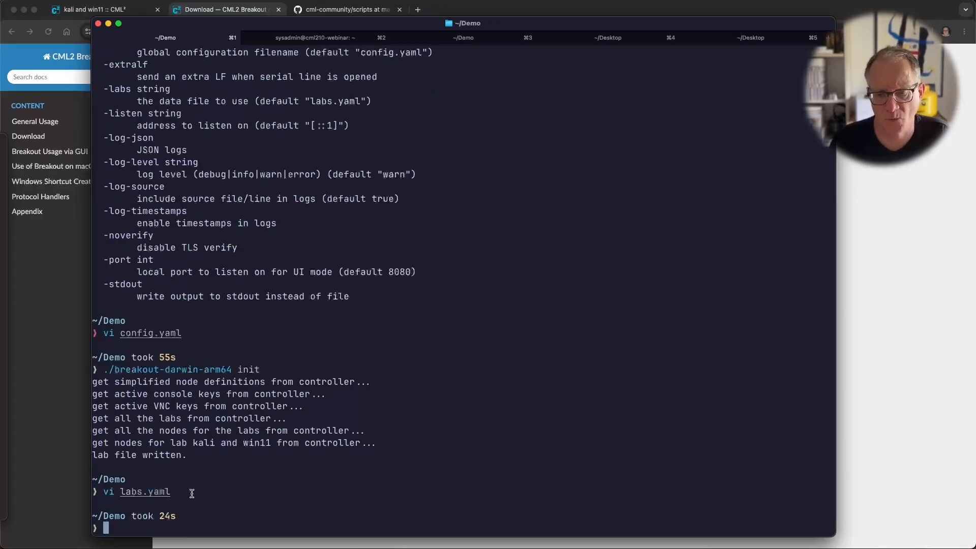
Step: Recall the init command, change it to ./breakout-darwin-arm64 run, and start port forwarding
key("Up")
key("Up")
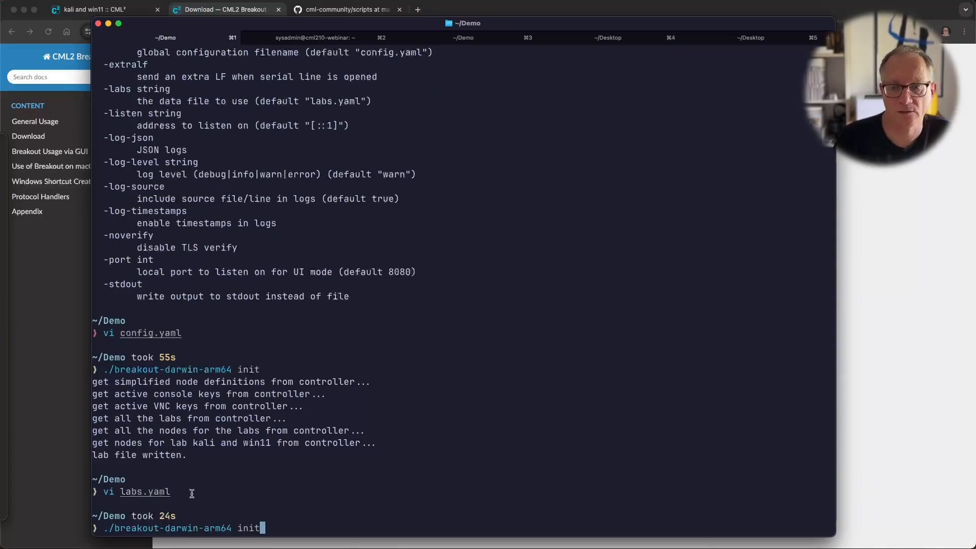
key("BackSpace")
key("BackSpace")
key("BackSpace")
key("BackSpace")
type("run")
key("Return")
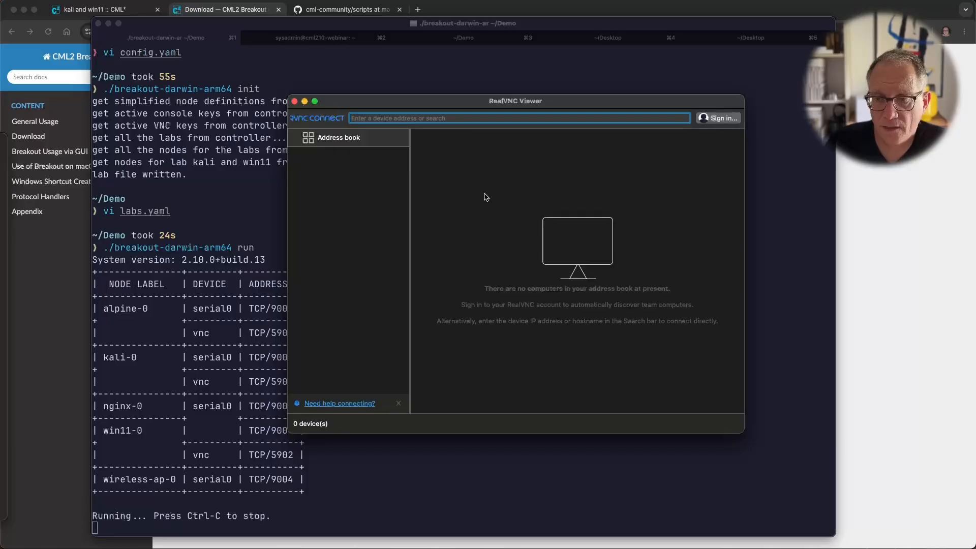
Step: Enter localhost:5902 in RealVNC Viewer and continue past the unencrypted-connection warning
type("l")
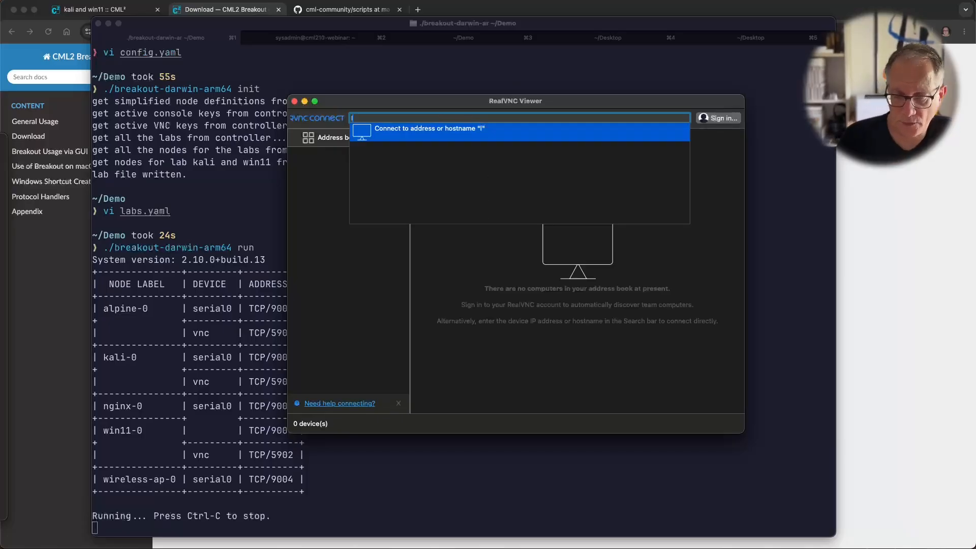
type("ocalhost:59")
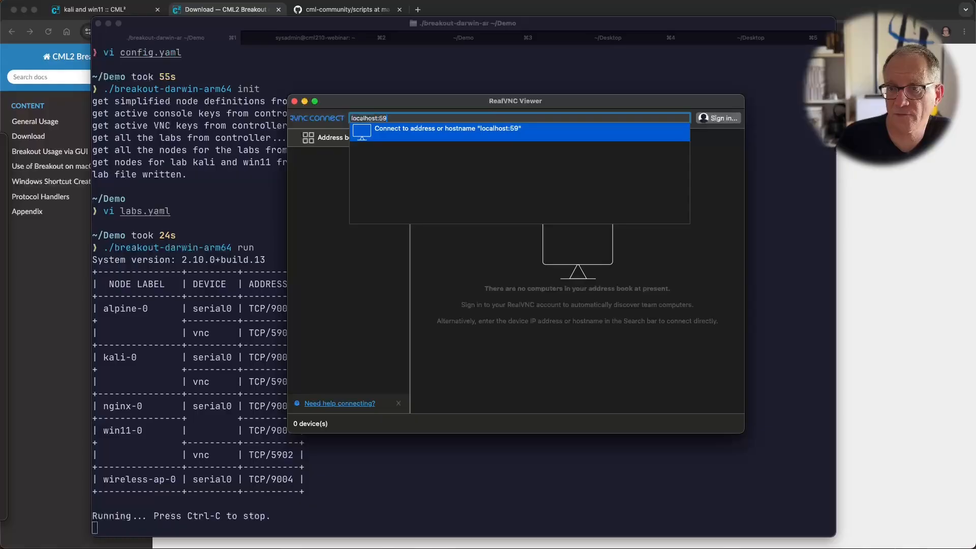
type("01")
key("BackSpace")
type("2")
key("Return")
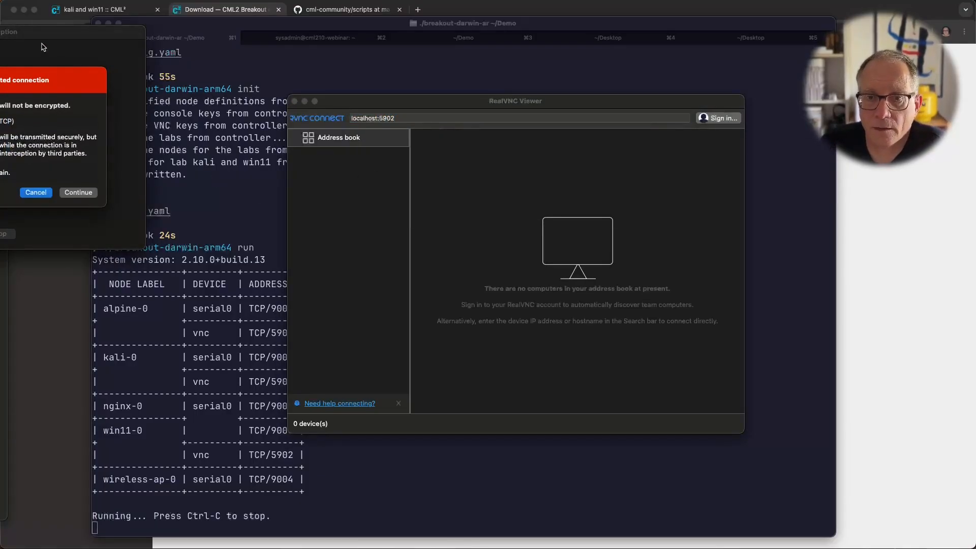
left_click_drag(100, 37, 527, 136)
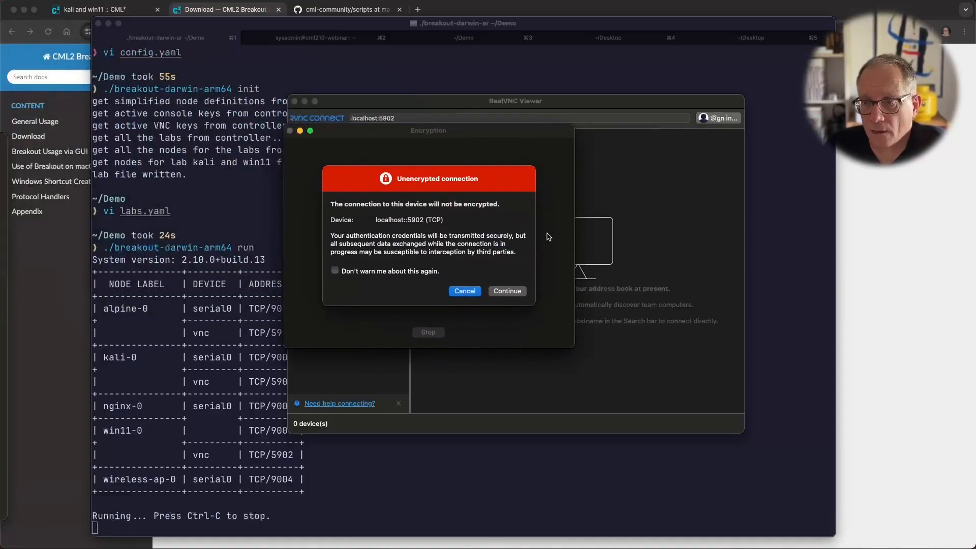
left_click(500, 291)
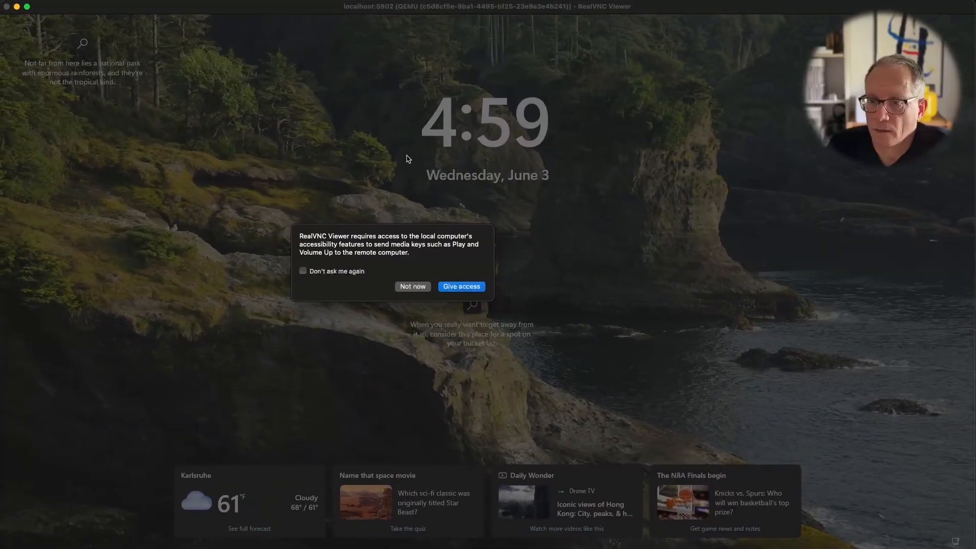
Step: Allow media keys, decline accessibility settings, and sign in to win11-0 with the account password
left_click(459, 290)
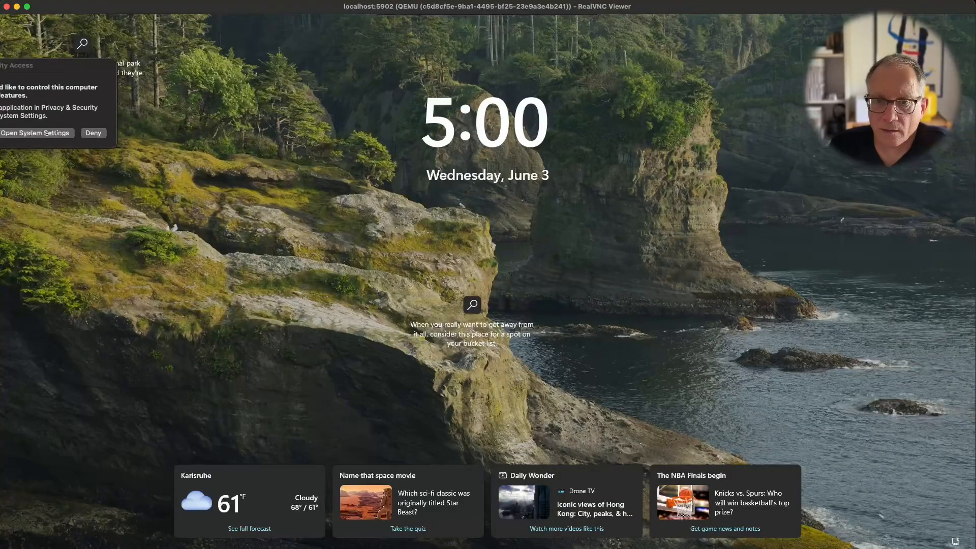
left_click(93, 133)
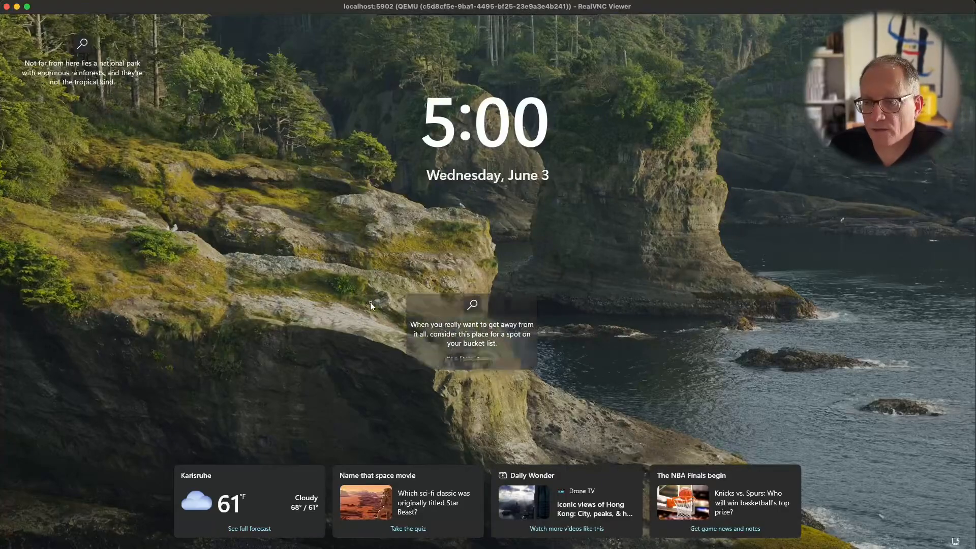
left_click(322, 319)
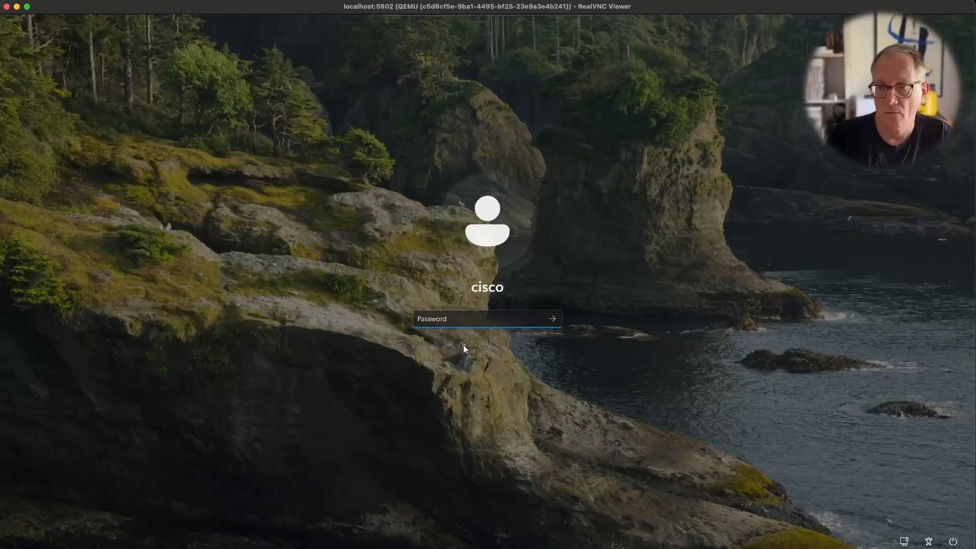
type("cisco")
key("Return")
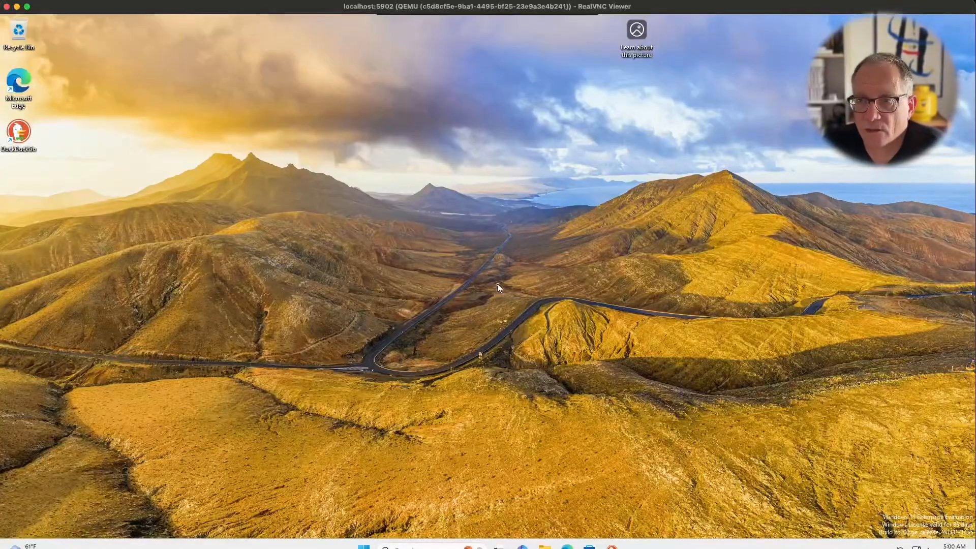
Step: End the remote session from the toolbar and confirm disconnecting
mouse_move(496, 8)
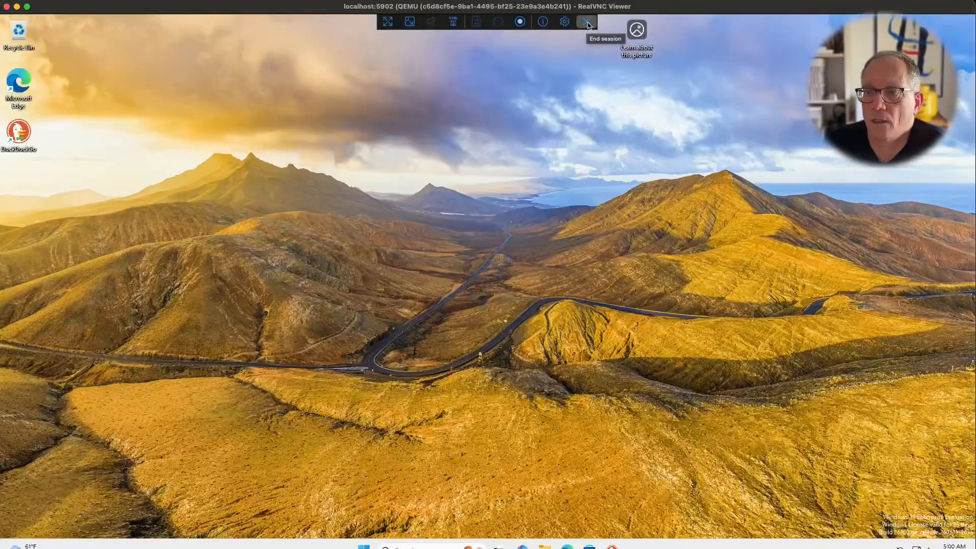
left_click(588, 23)
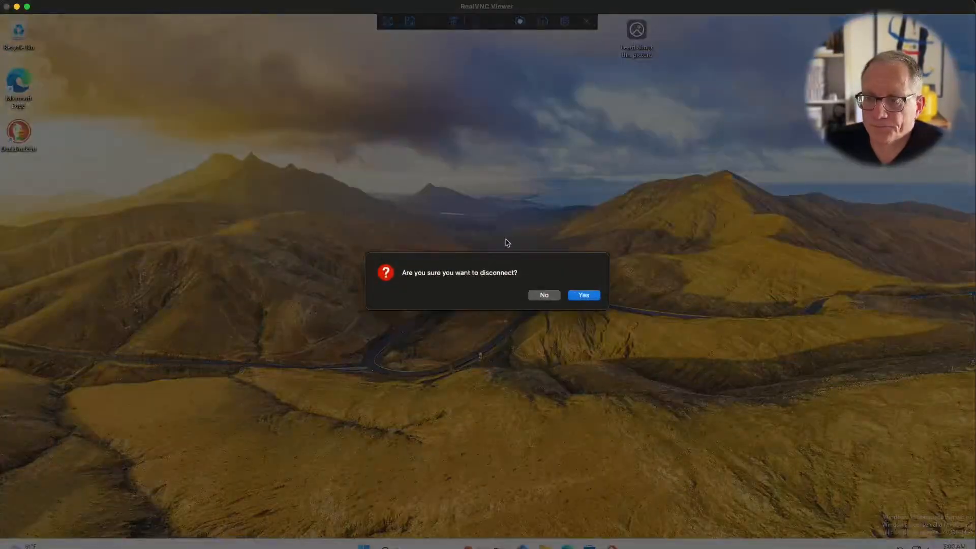
left_click(570, 297)
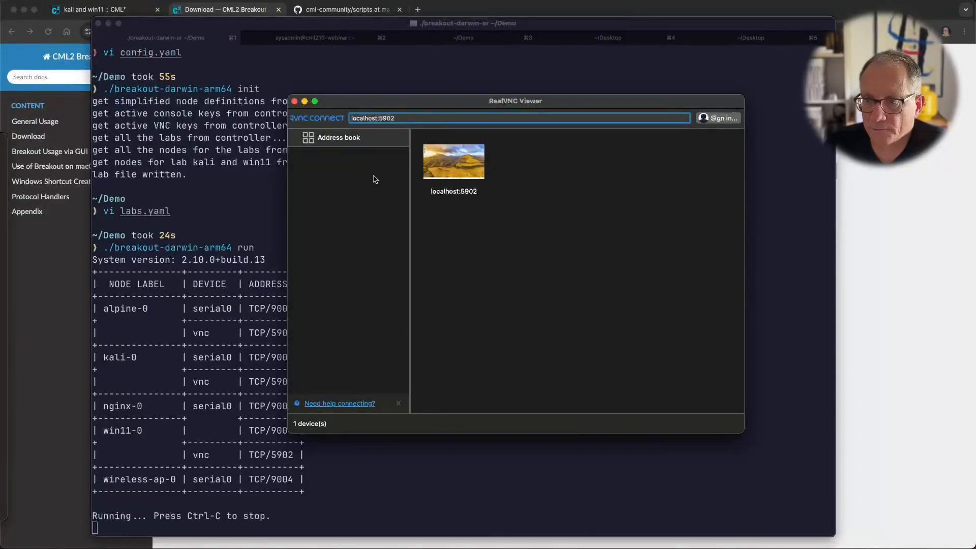
Step: Clear the spare ~/Demo shell and copy kali-0's serial port TCP/9001 from the breakout table
left_click_drag(350, 104, 1, 346)
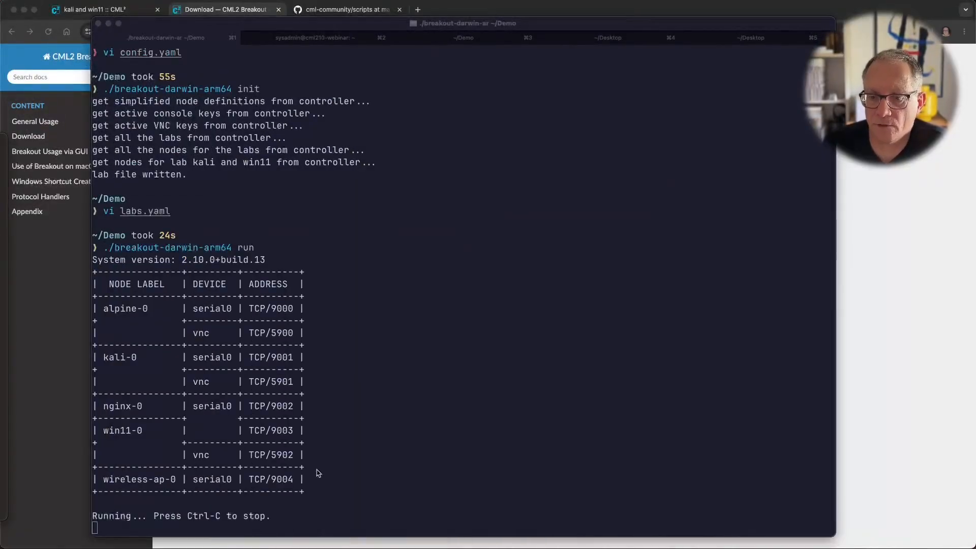
left_click(354, 451)
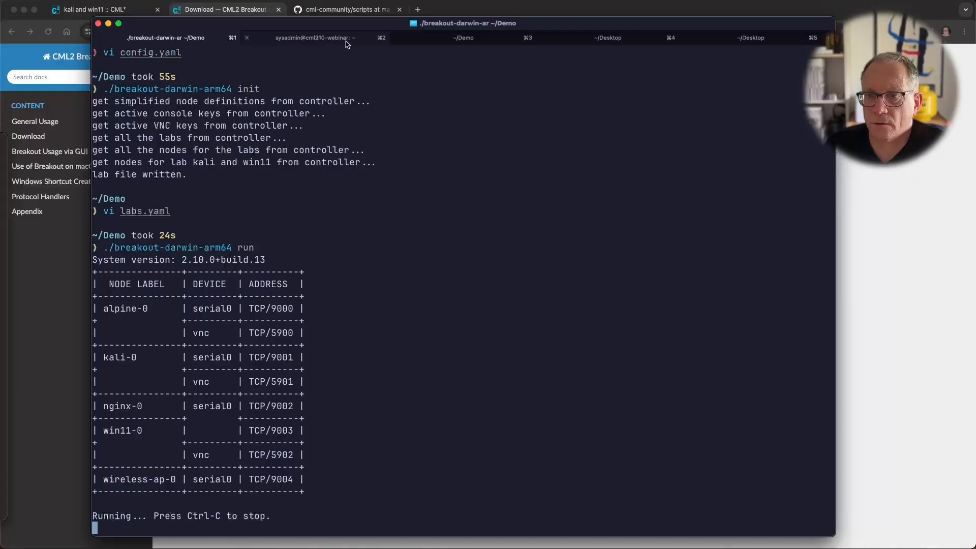
left_click(460, 45)
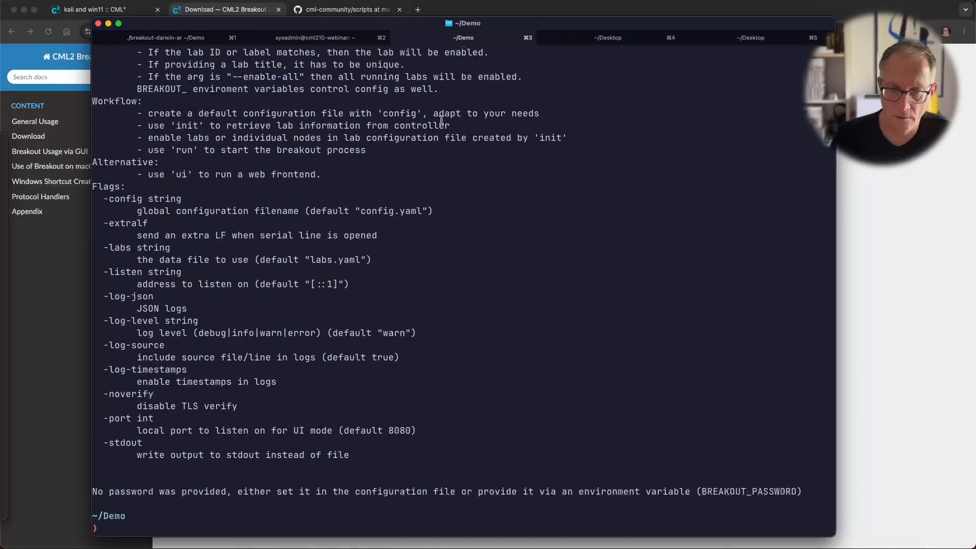
key("super+k")
key("super+1")
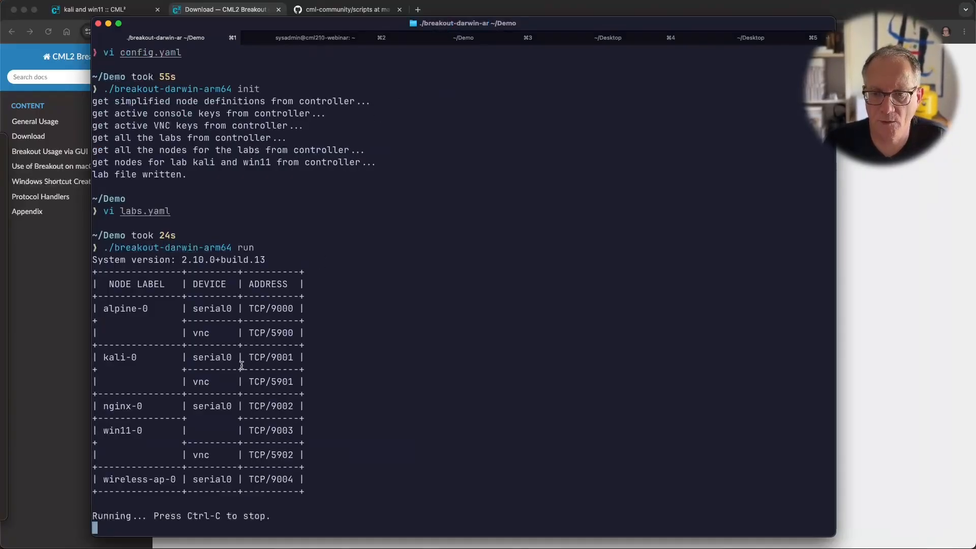
double_click(262, 362)
key("super+c")
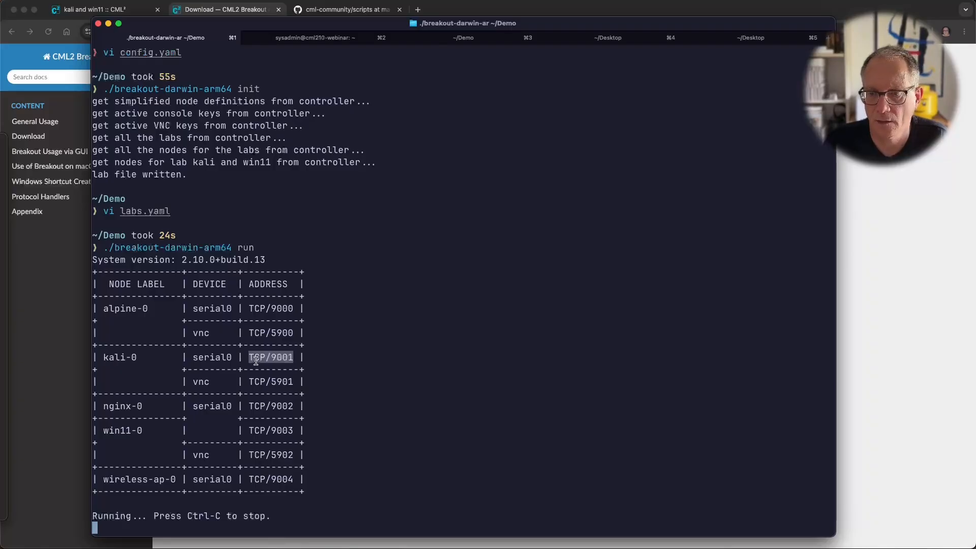
left_click(477, 39)
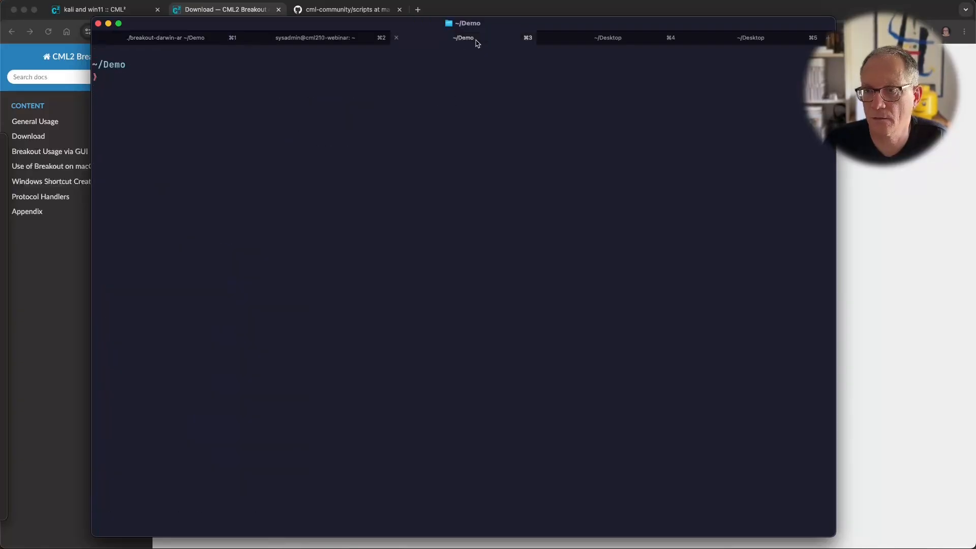
Step: Run telnet localhost 9001 to reach kali-0's forwarded serial console
type("telnet")
key("super+v")
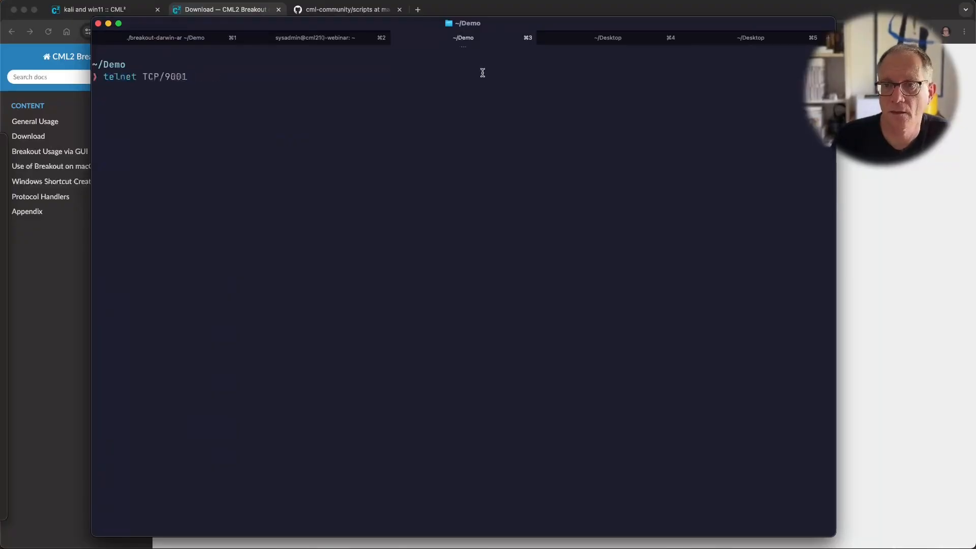
key("BackSpace")
key("BackSpace")
key("BackSpace")
key("BackSpace")
key("BackSpace")
key("BackSpace")
key("BackSpace")
key("BackSpace")
type("localhost ")
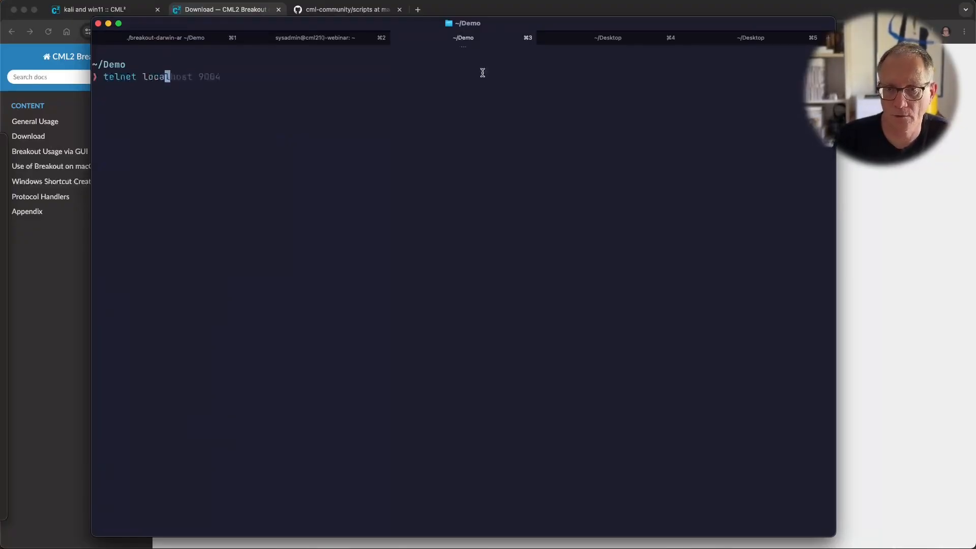
type("9001")
key("Return")
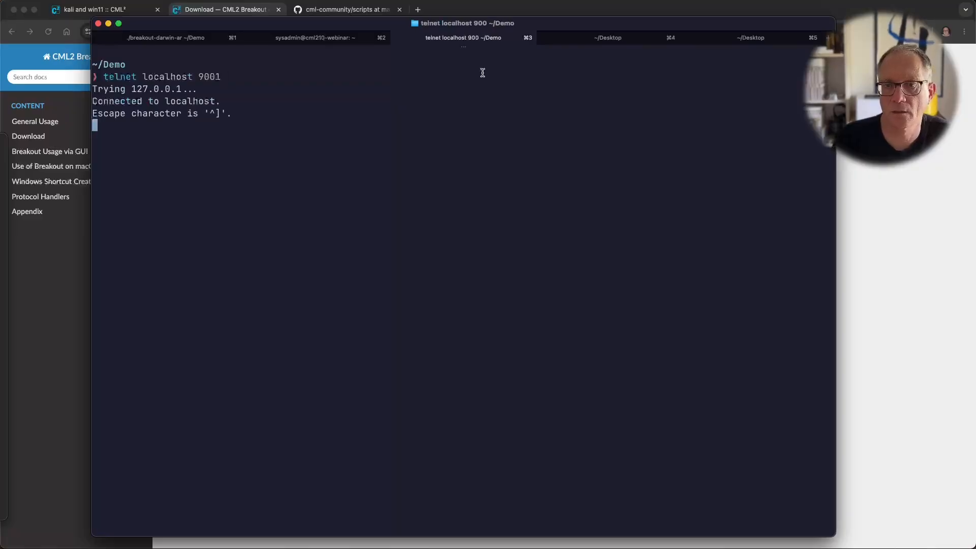
Step: Log in to kali-0 as user kali with its password and get a shell prompt
type("kali-0 login: ka")
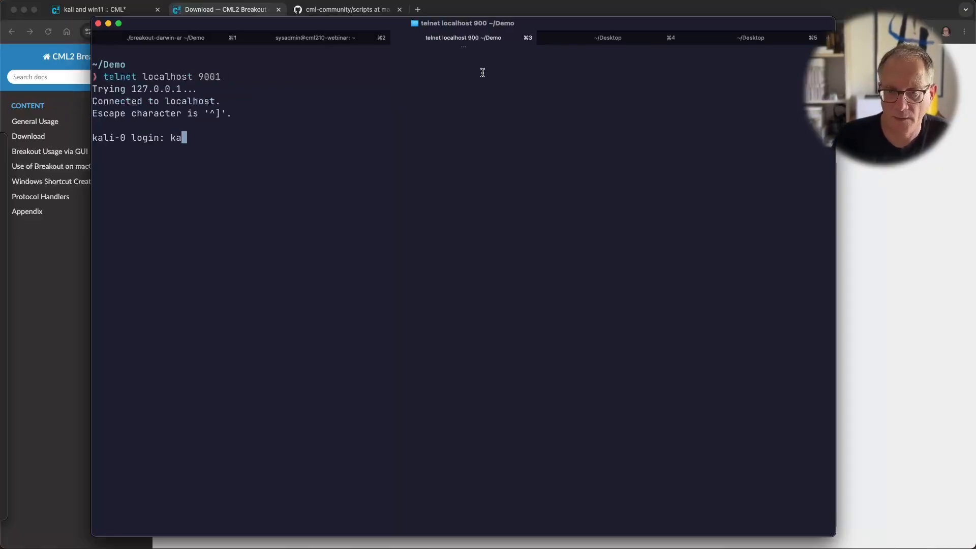
key("Return")
type("kali")
key("Return")
key("Return")
key("Return")
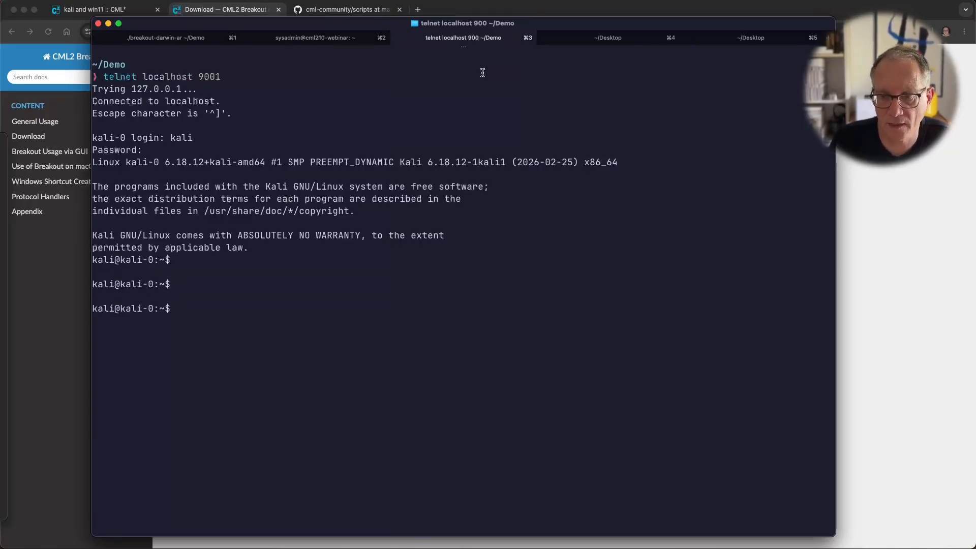
key("Return")
key("Return")
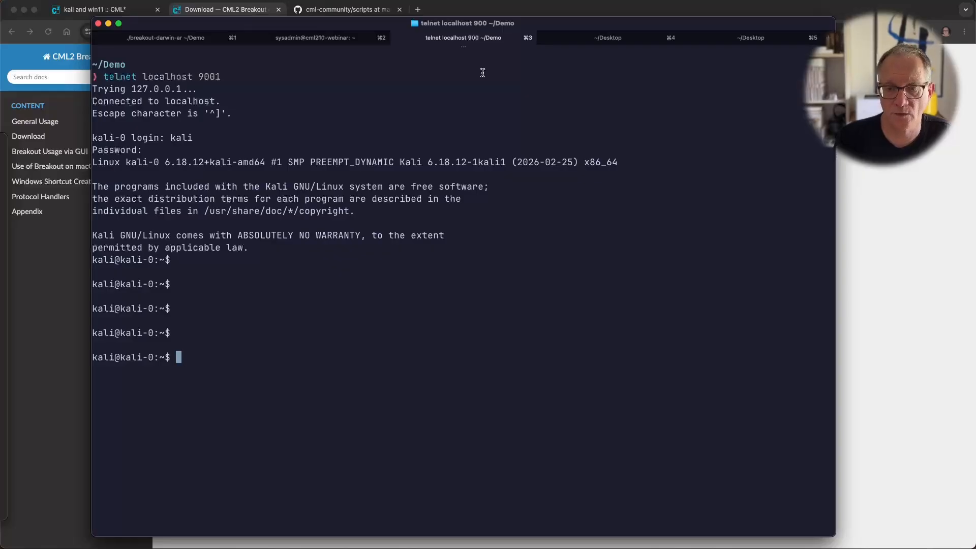
key("Return")
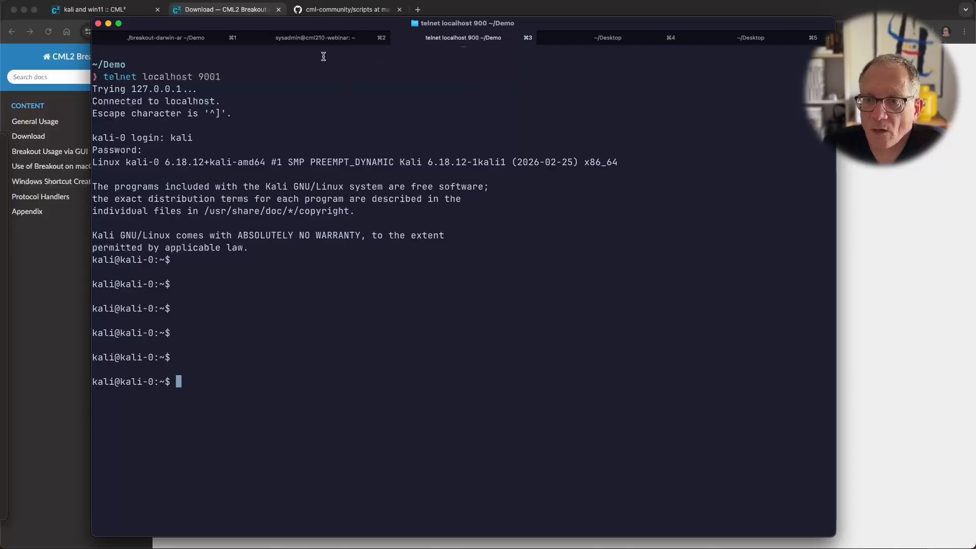
left_click(189, 38)
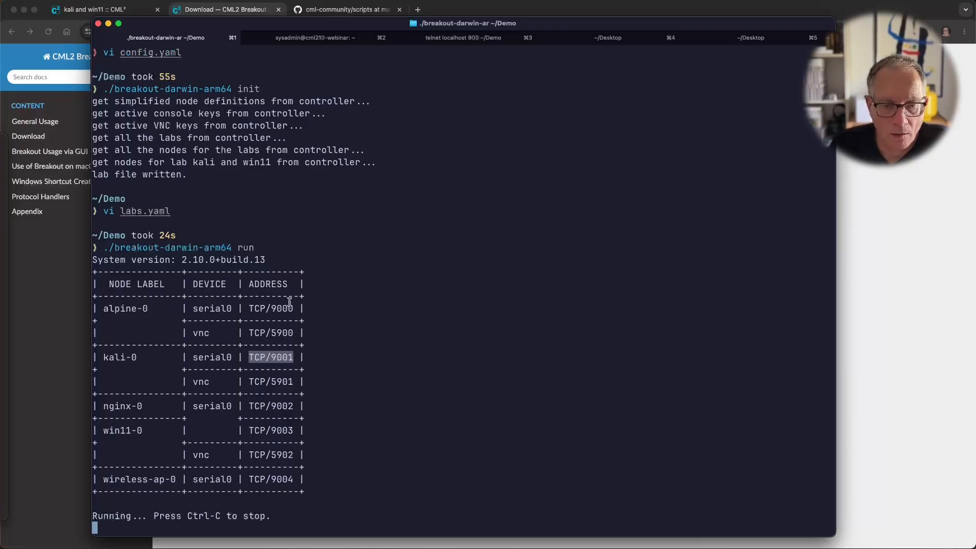
left_click(333, 299)
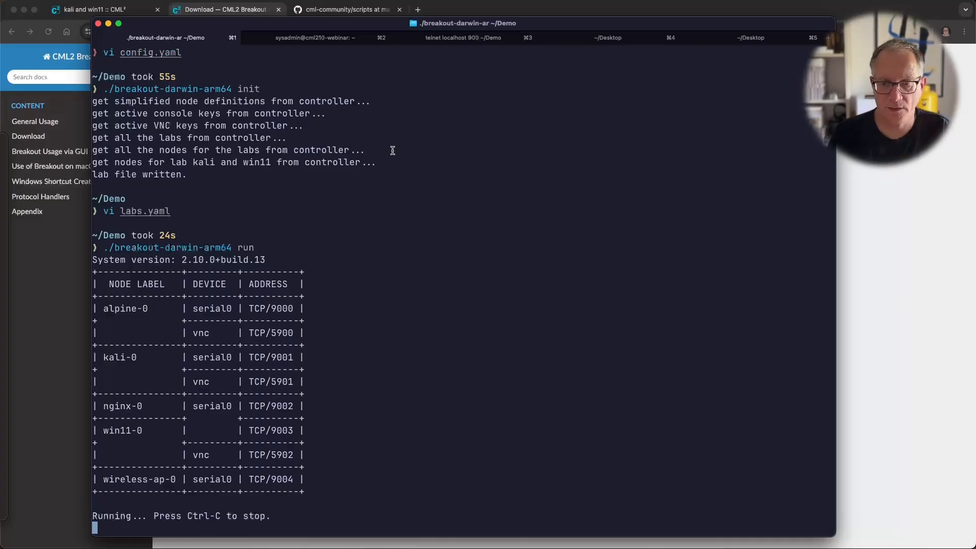
key("ctrl+c")
key("Return")
key("Up")
key("BackSpace")
key("BackSpace")
key("BackSpace")
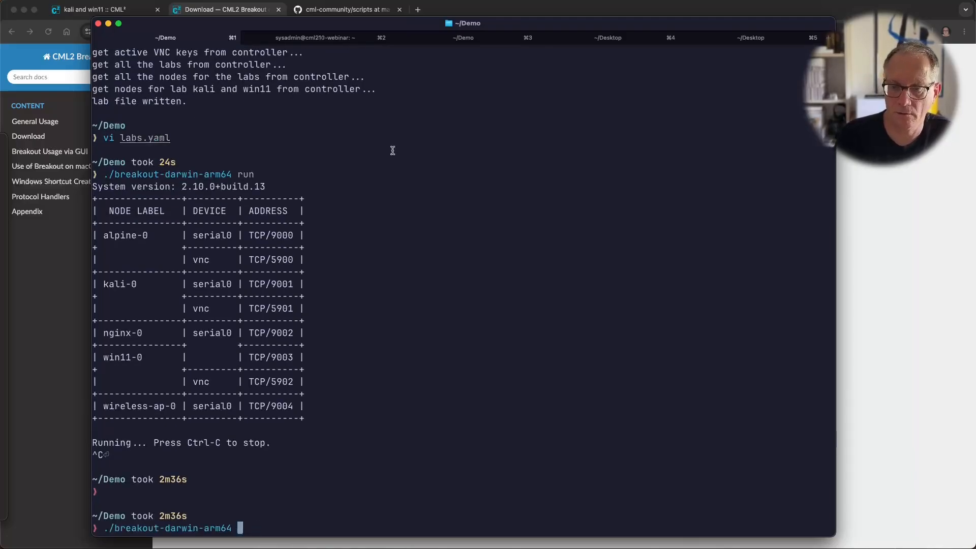
type("ui")
key("Return")
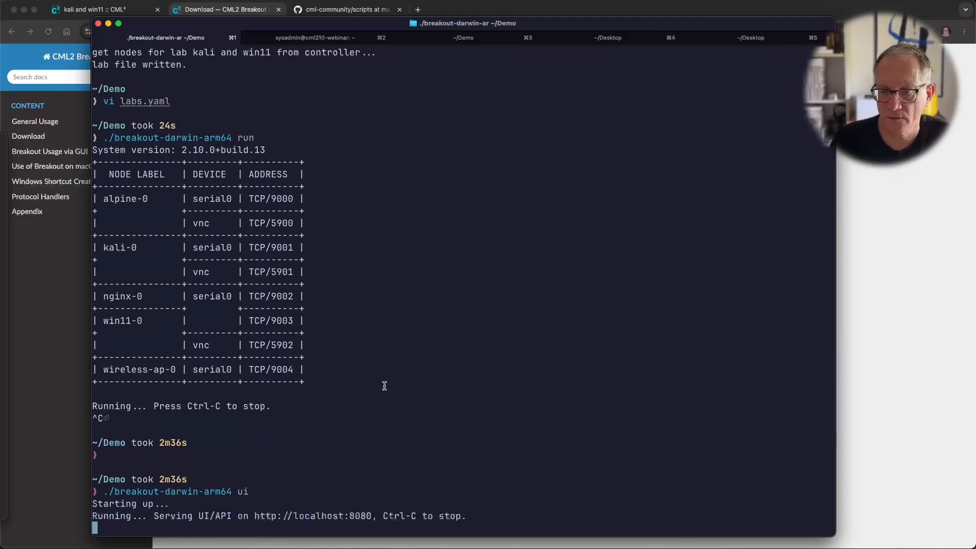
double_click(272, 516)
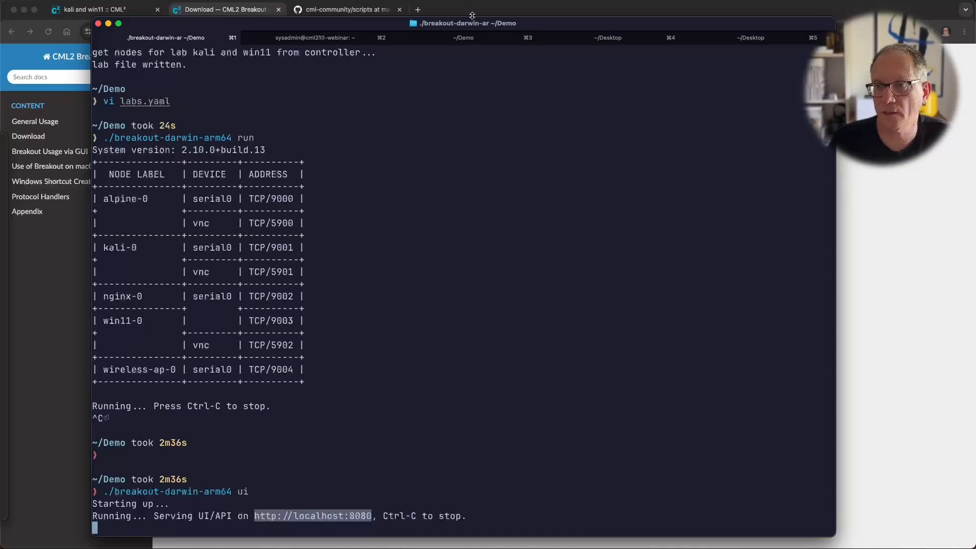
Step: Load the Breakout UI at localhost:8080 in a new Chrome tab
left_click(471, 13)
left_click(418, 10)
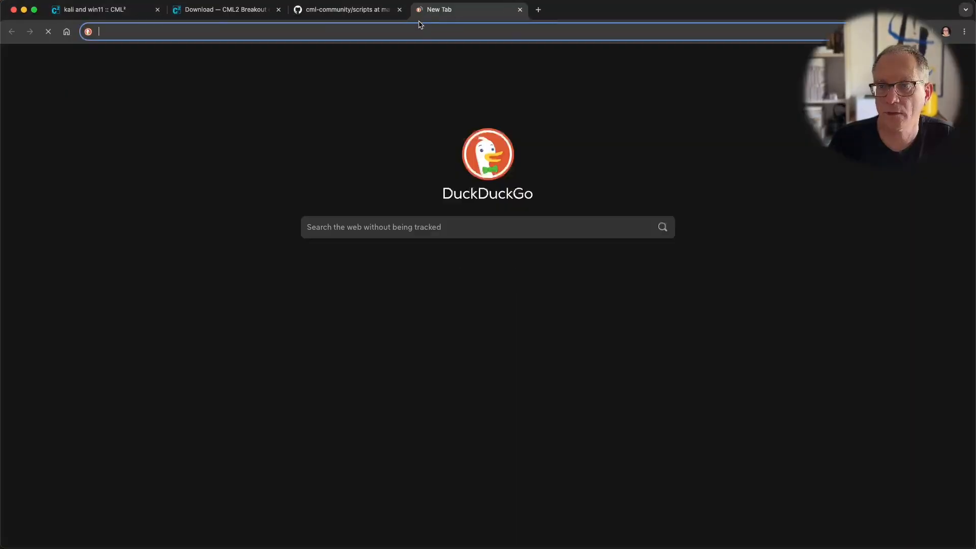
key("super+v")
key("Return")
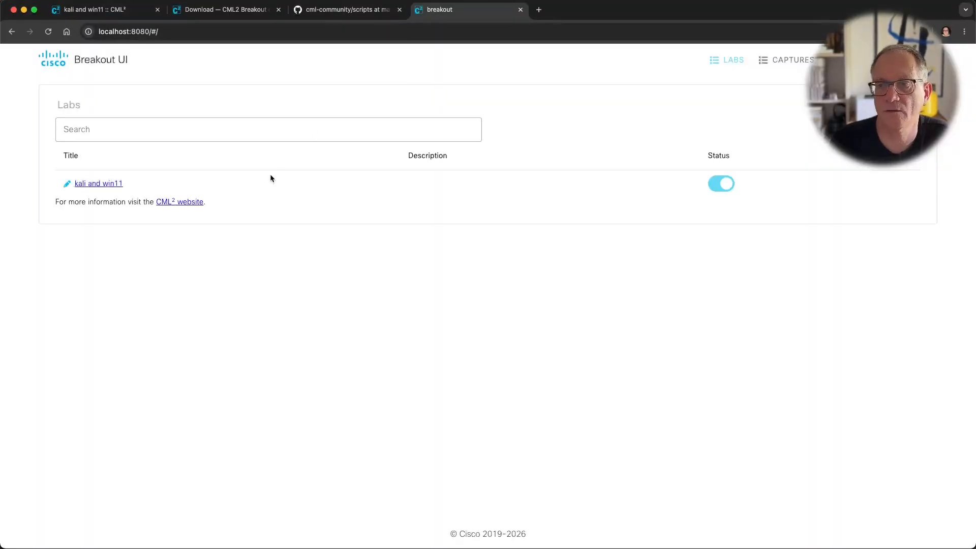
Step: Inspect the kali and win11 lab's node ports and the CAPTURES list, then close the tab
left_click(250, 133)
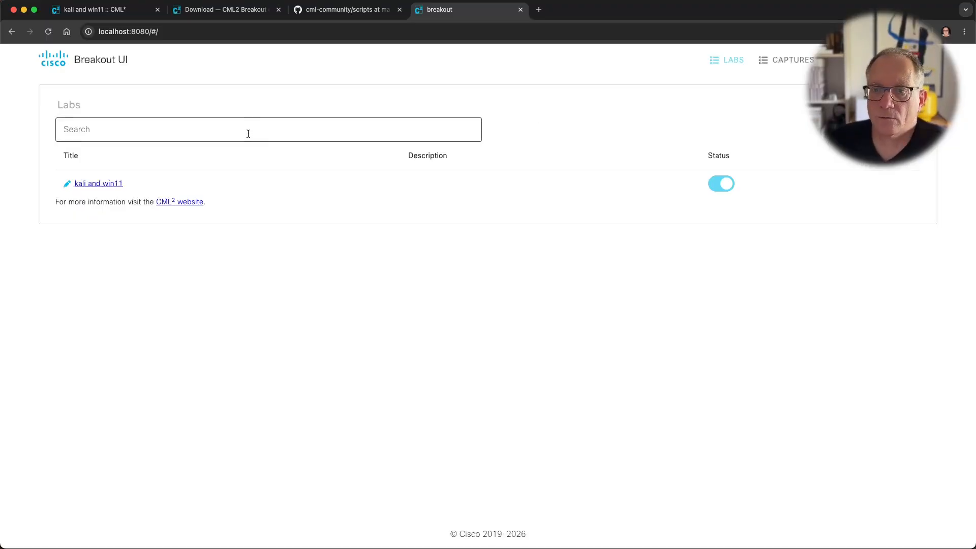
left_click(116, 183)
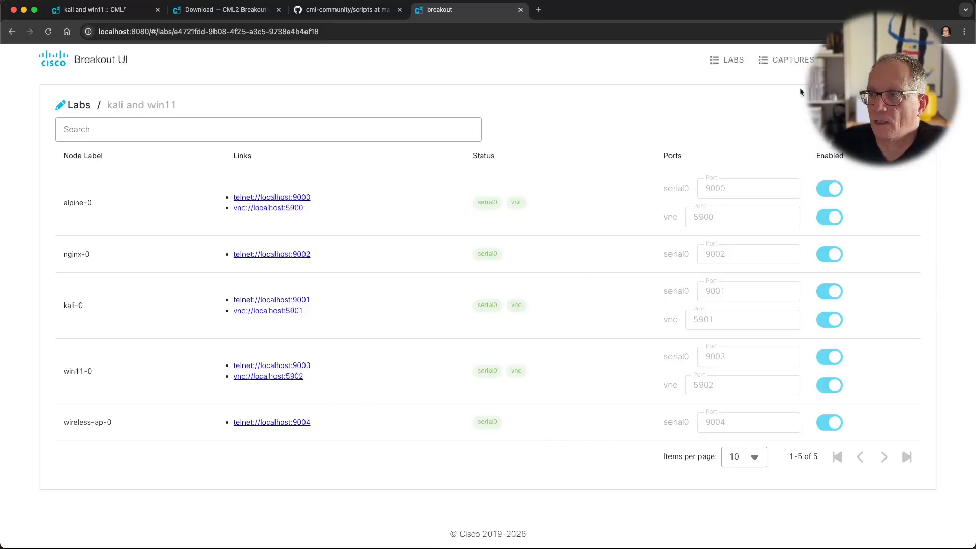
left_click(791, 64)
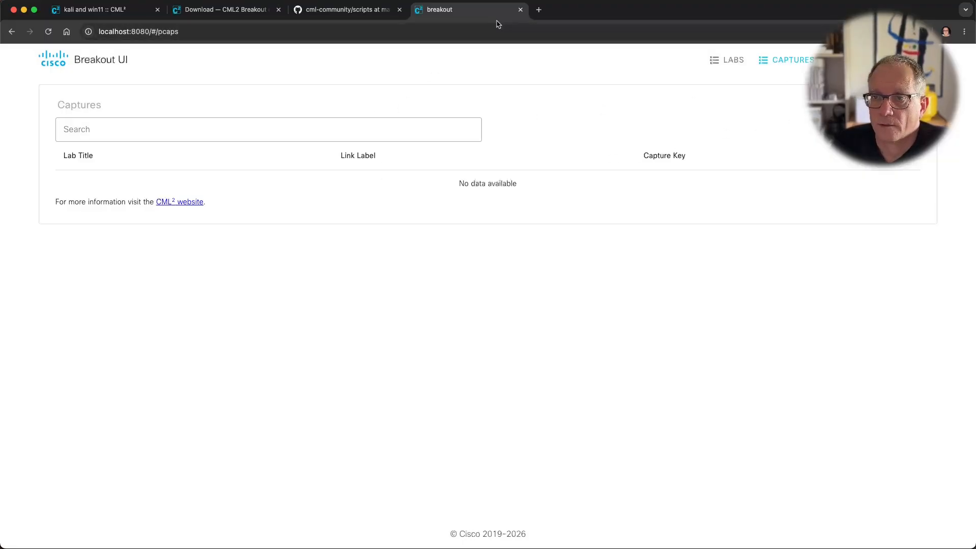
left_click(521, 10)
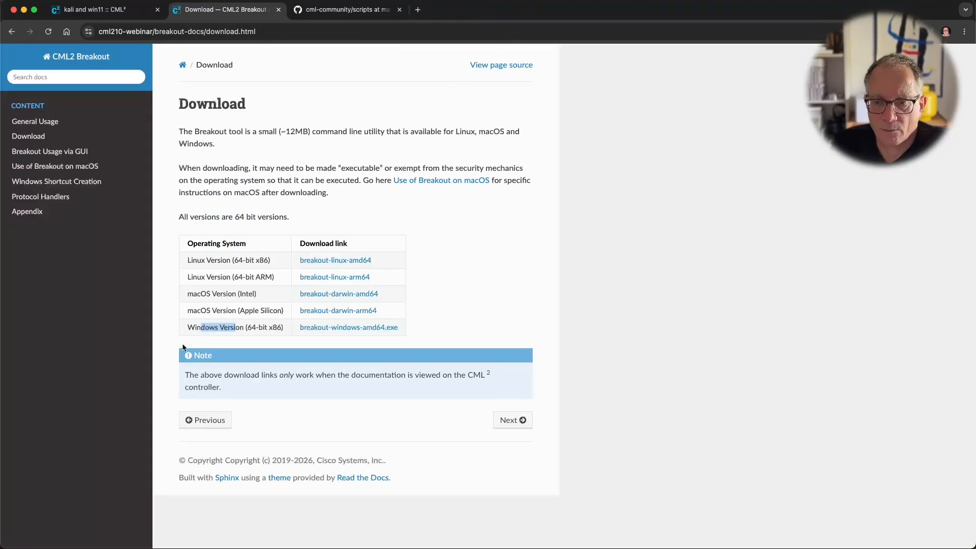
Step: Search the web for 'cml patty documentation' and open the PATty Tool Overview result
left_click(162, 361)
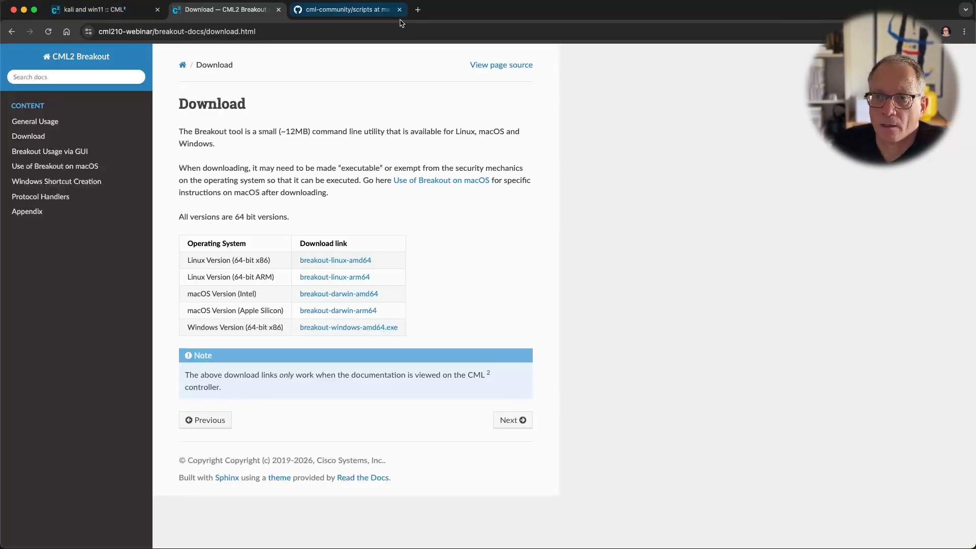
left_click(420, 11)
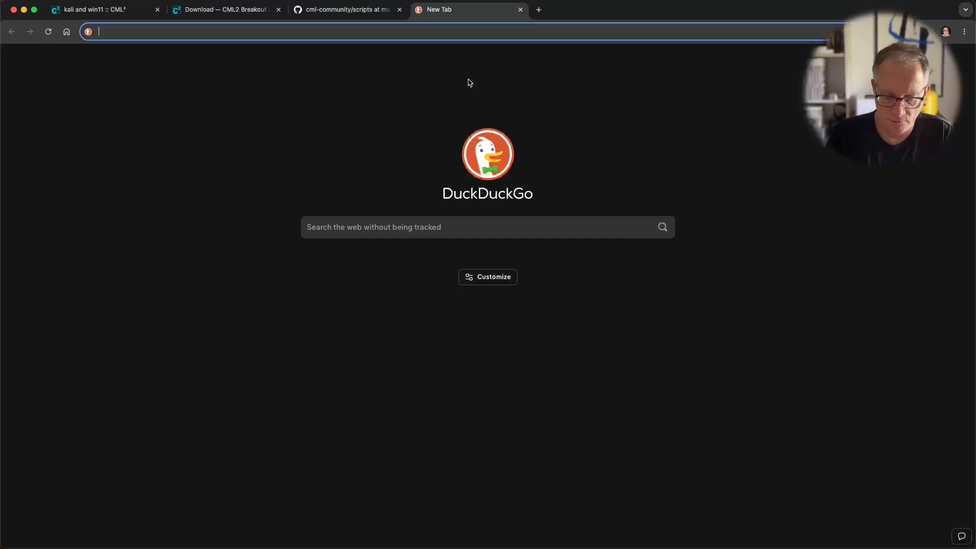
type("cml ")
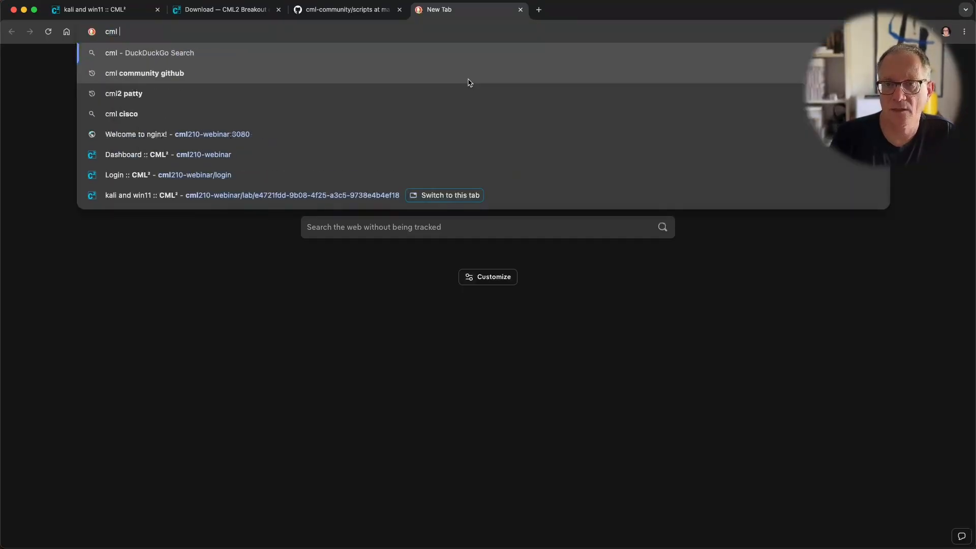
type("patty documentation")
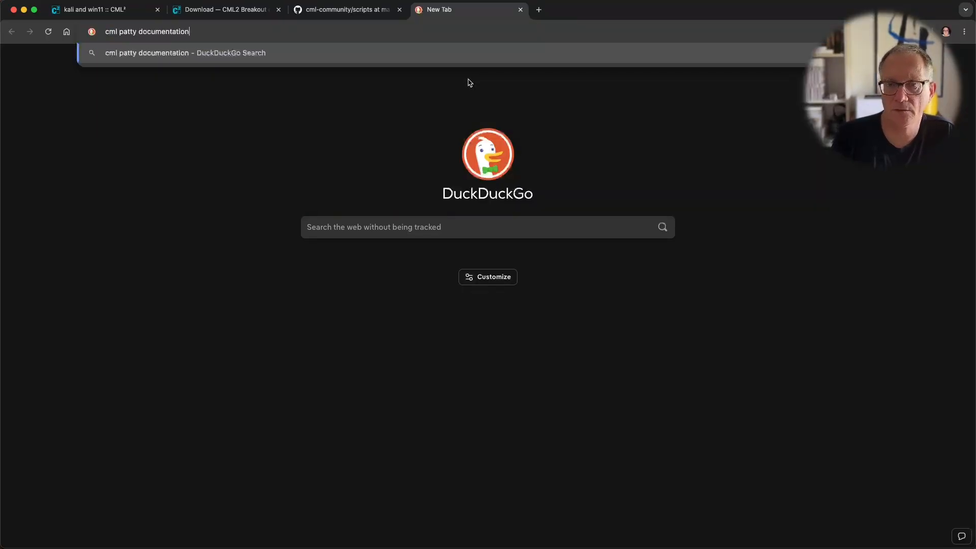
key("Return")
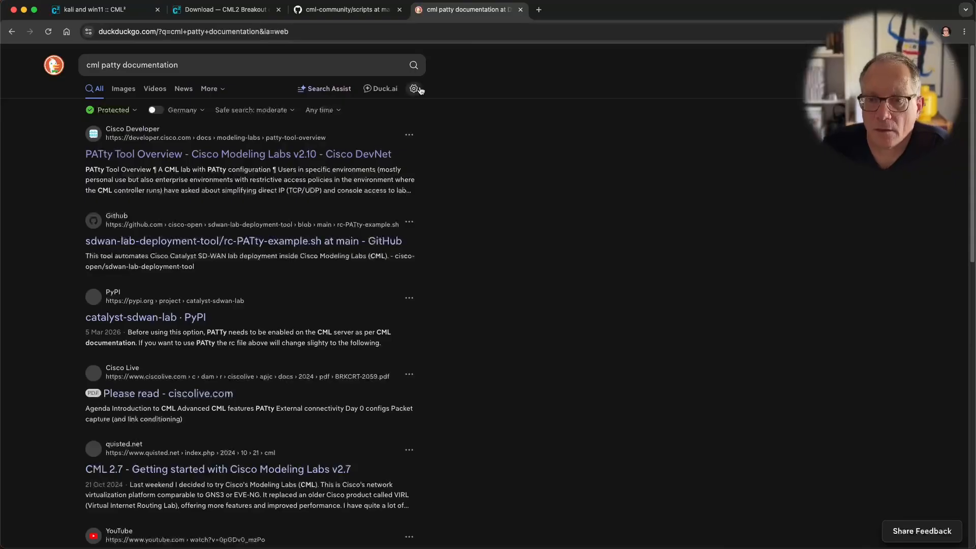
left_click(304, 153)
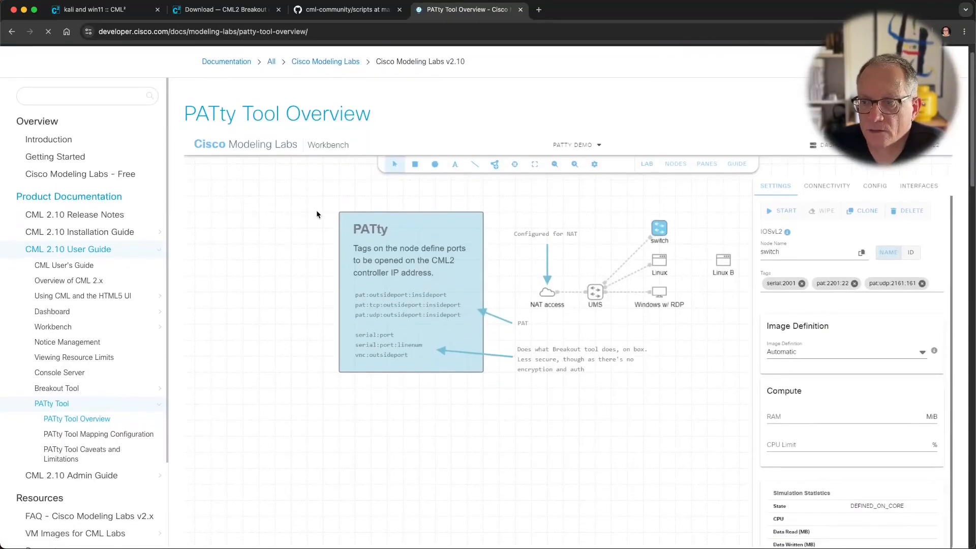
scroll(318, 219, "down", 5)
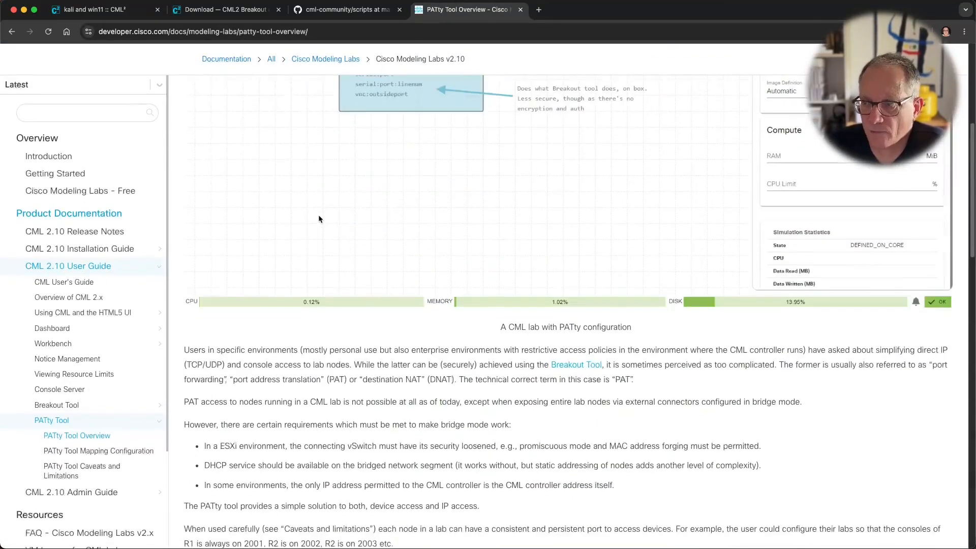
scroll(319, 219, "up", 3)
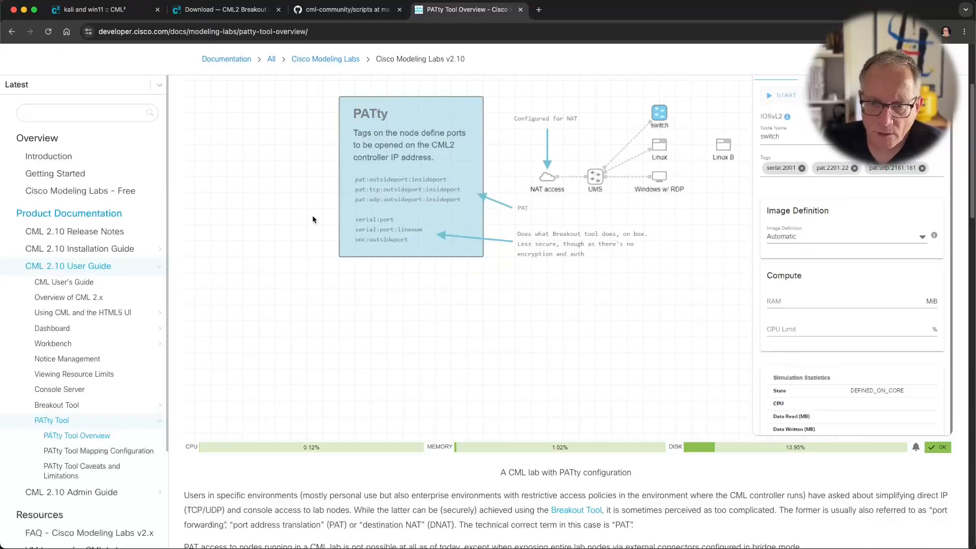
scroll(312, 215, "up", 1)
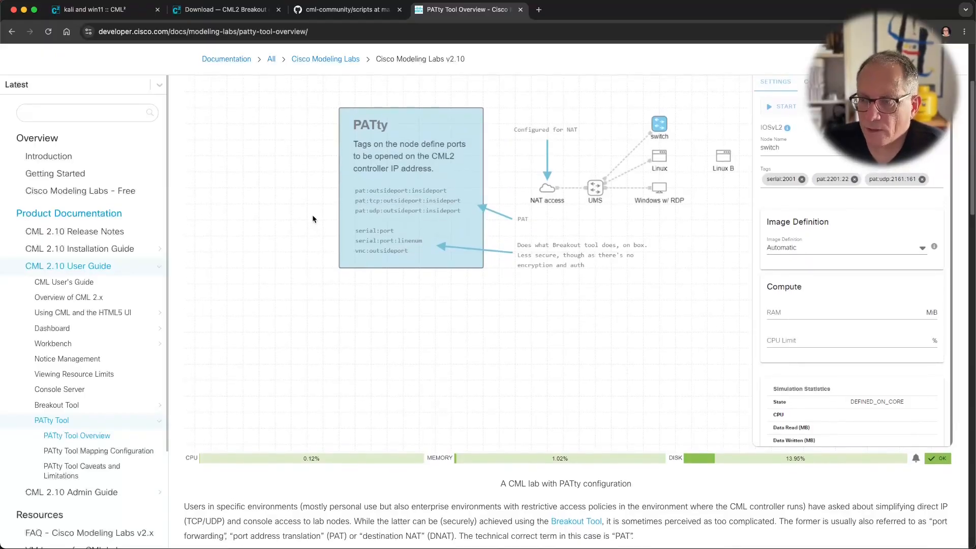
scroll(313, 217, "up", 1)
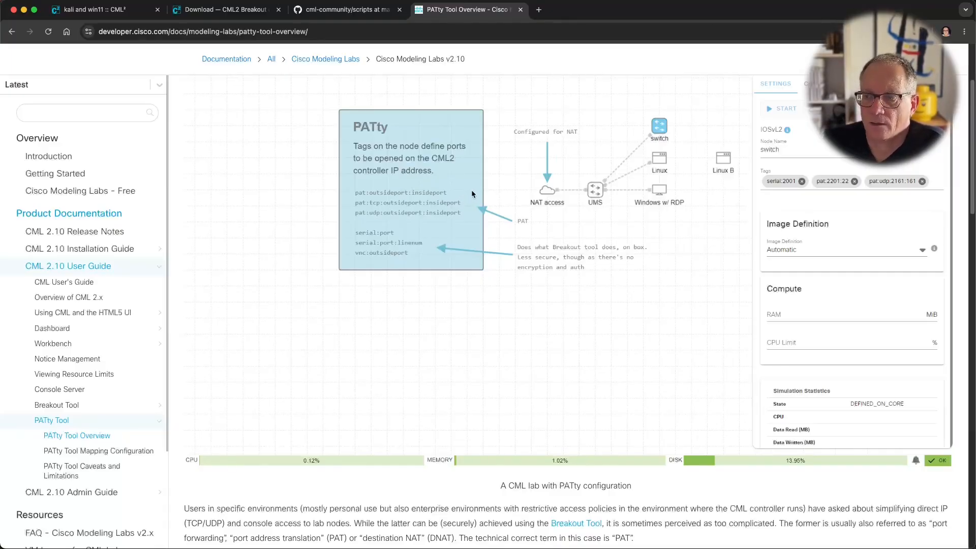
scroll(473, 191, "up", 1)
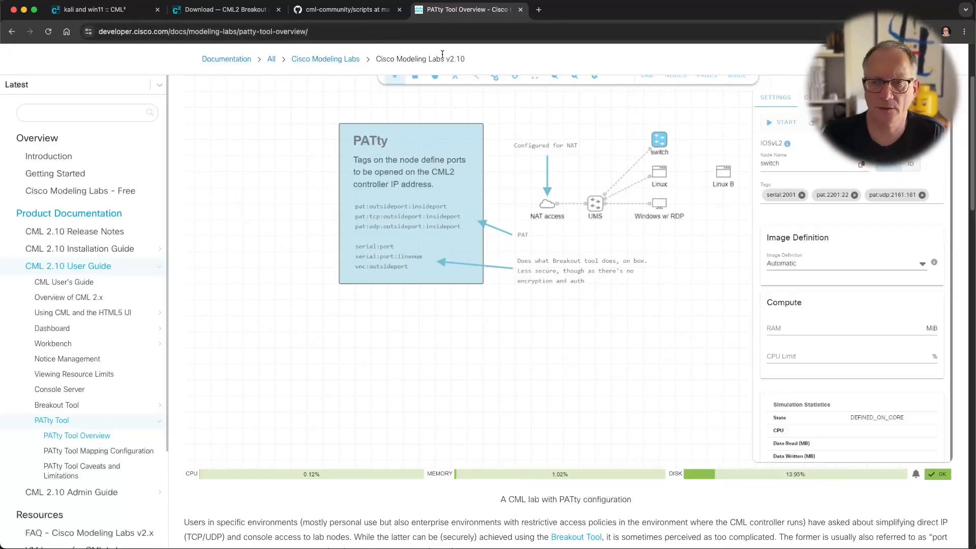
Step: Stop the breakout UI server and open /etc/default/patty.env with sudo vi on the controller
key("super+Tab")
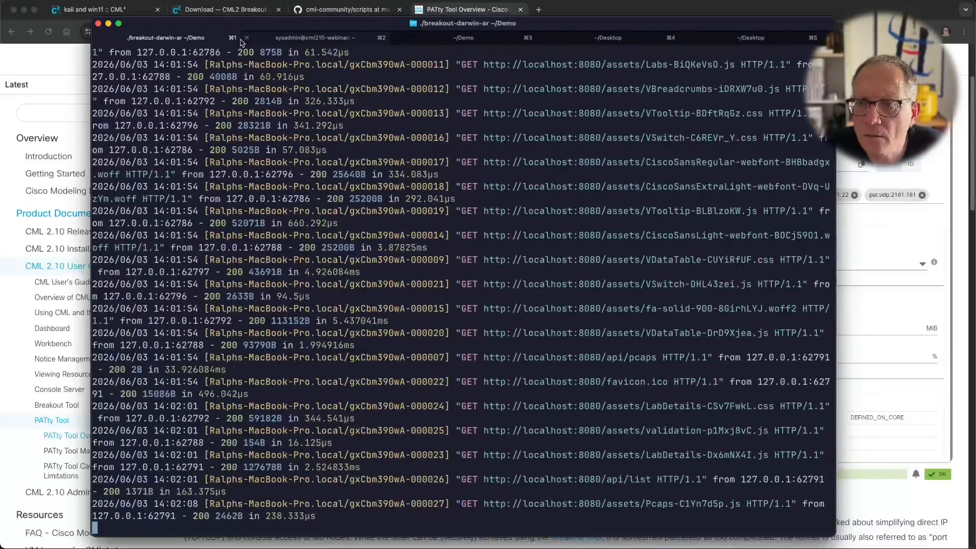
key("ctrl+c")
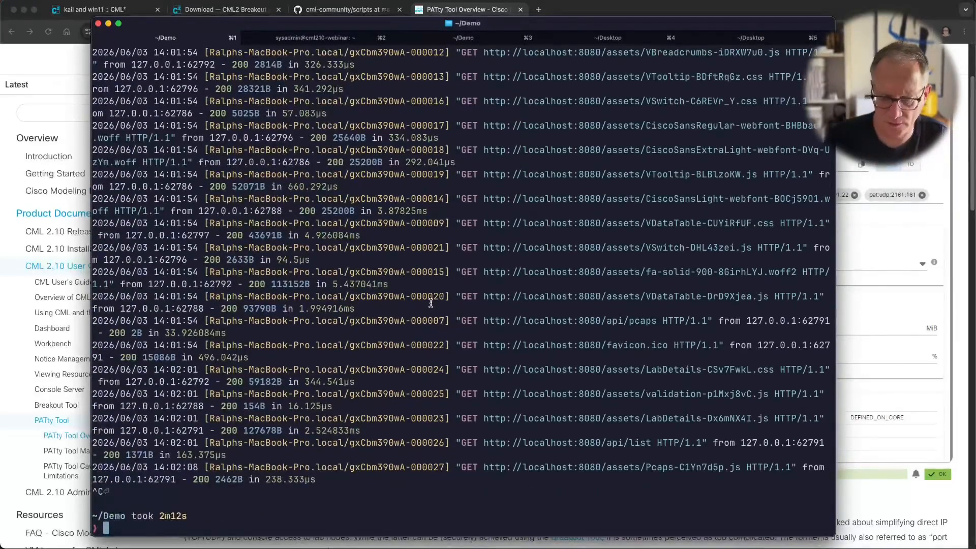
key("ctrl+l")
left_click(303, 39)
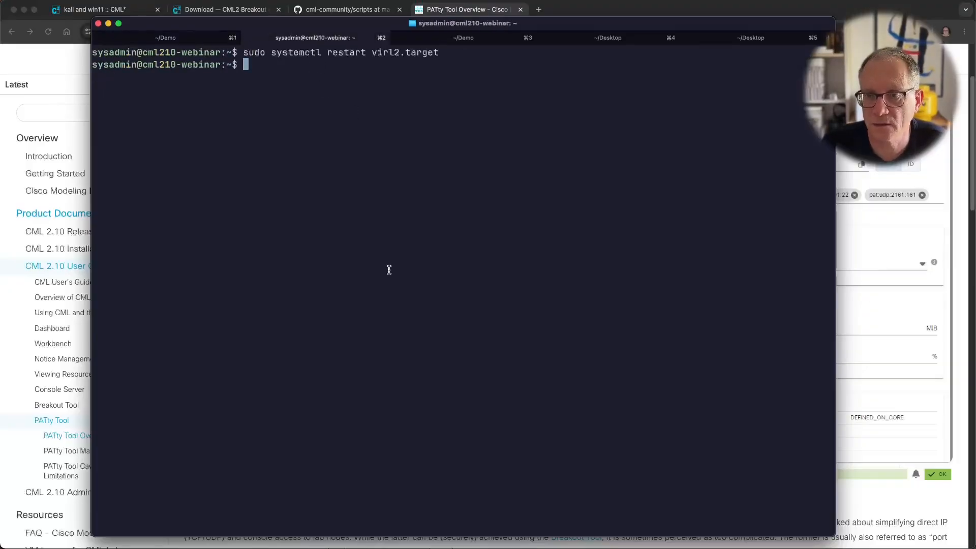
key("Return")
key("Return")
type("sudo vi ")
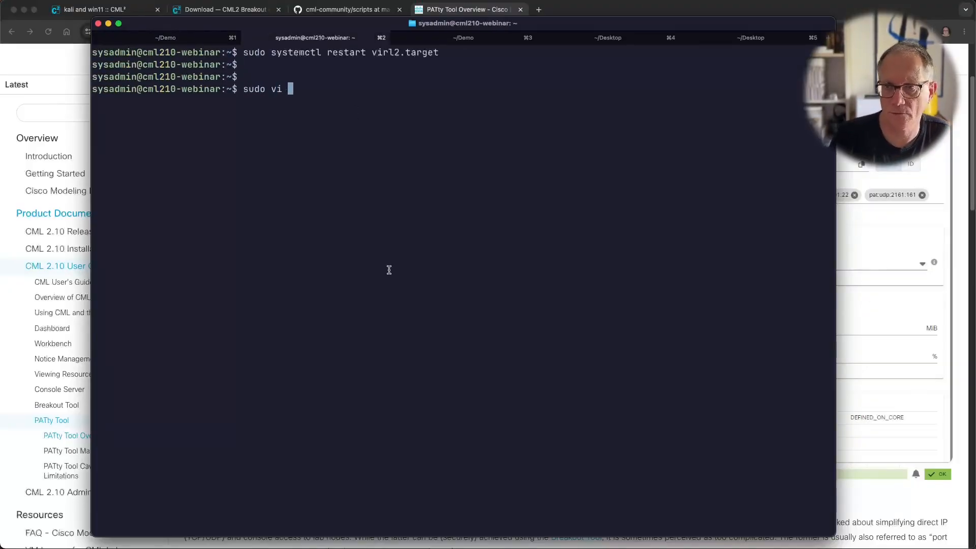
type("/etc/default")
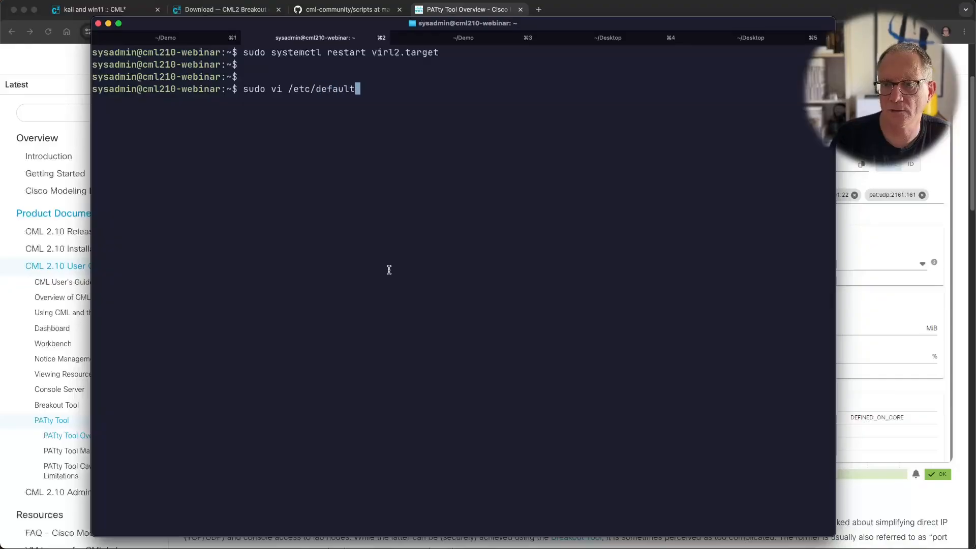
type("/pa")
key("Tab")
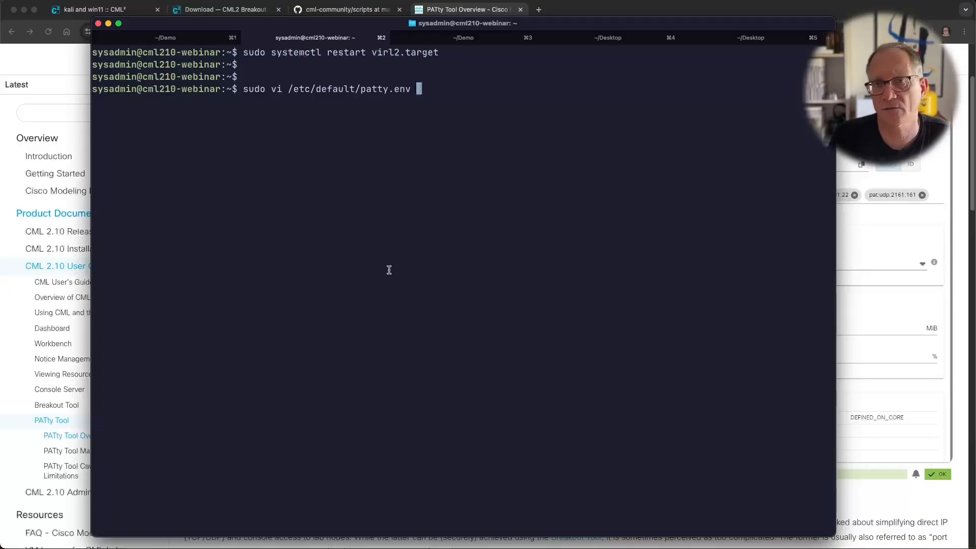
key("Return")
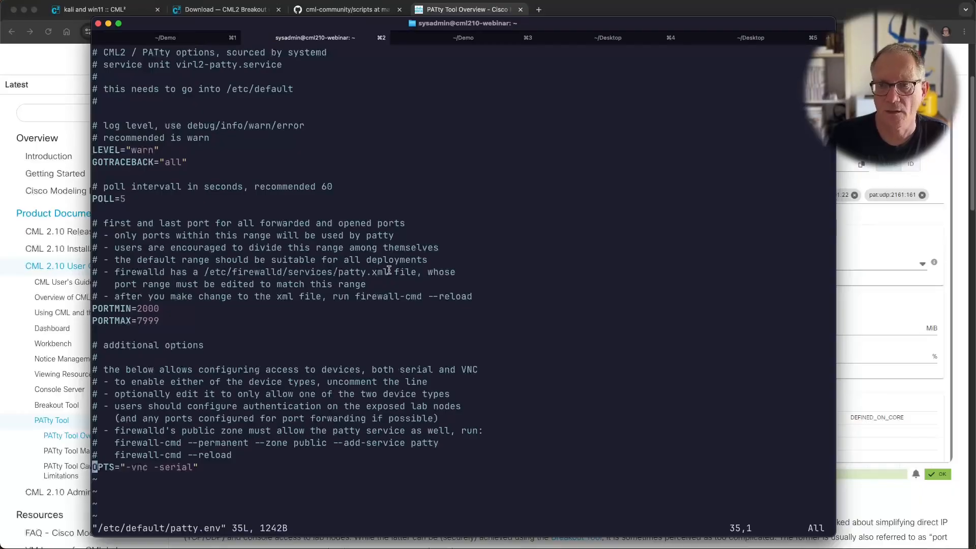
Step: Check OPTS="-vnc -serial" and the poll interval of 5, undoing the test comment edit
key("Up")
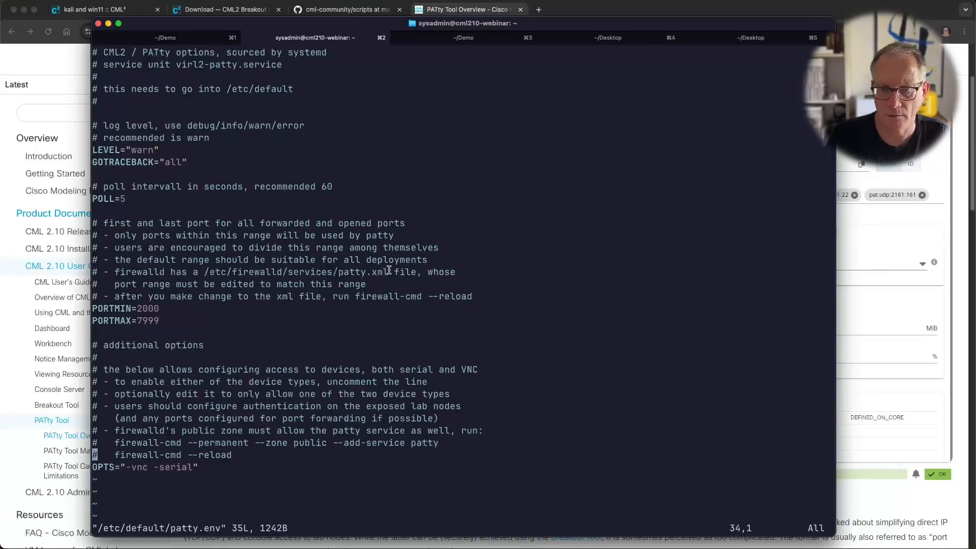
key("Down")
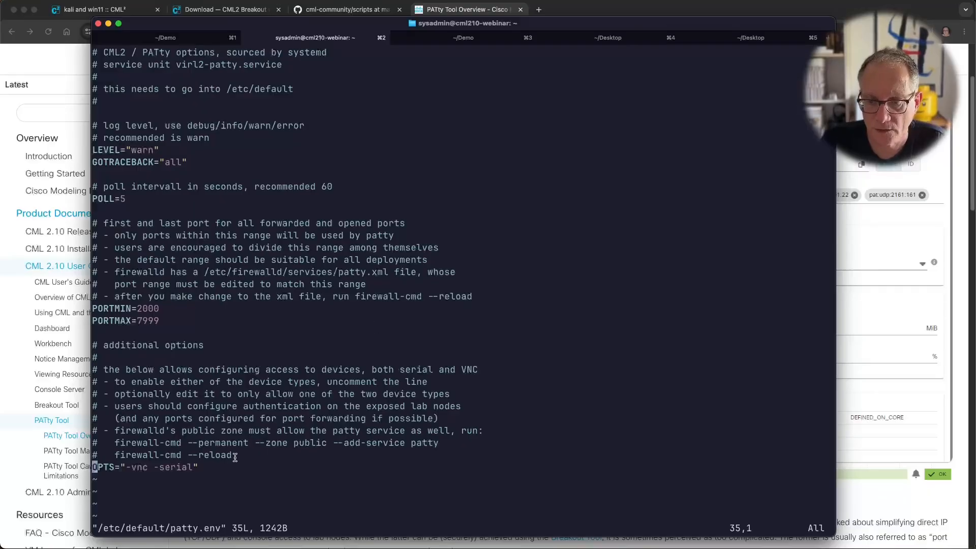
type("i")
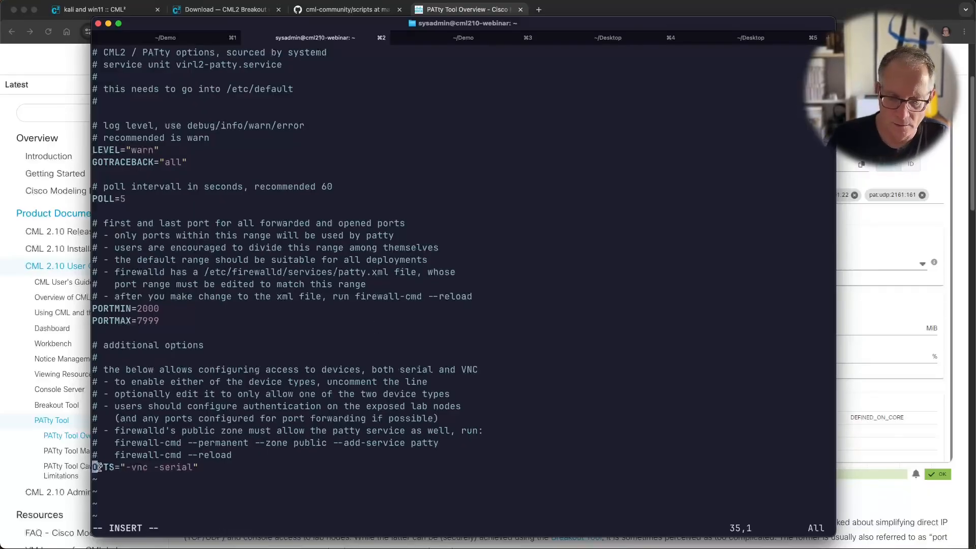
type("#")
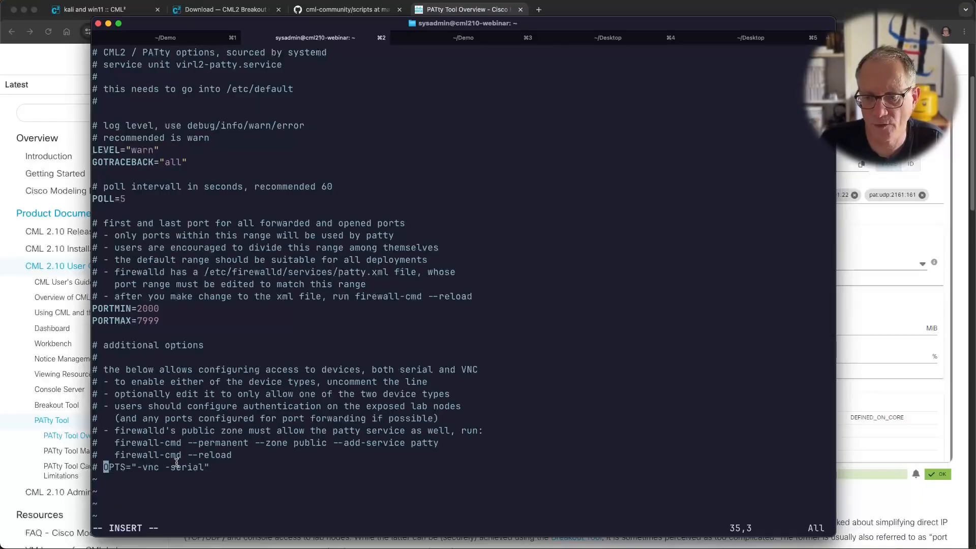
left_click_drag(143, 468, 201, 467)
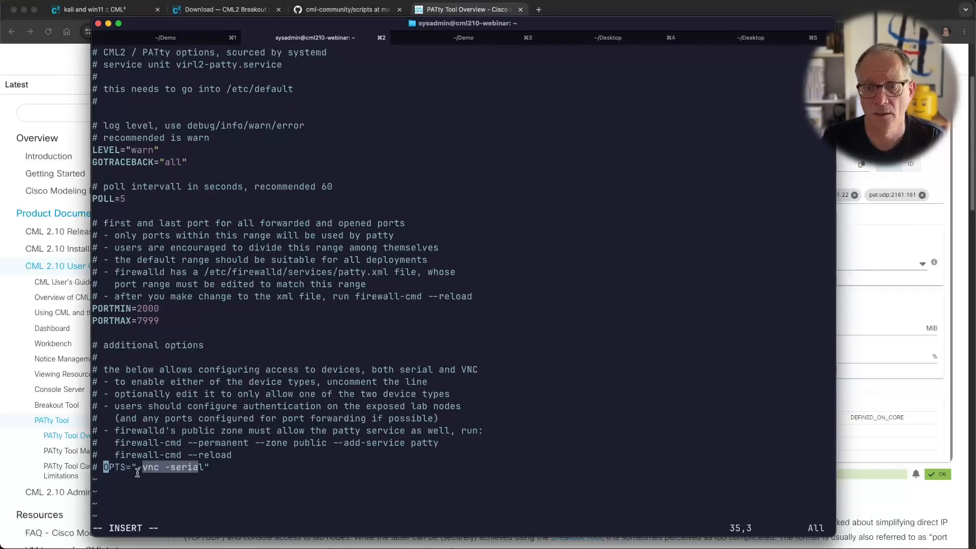
key("Home")
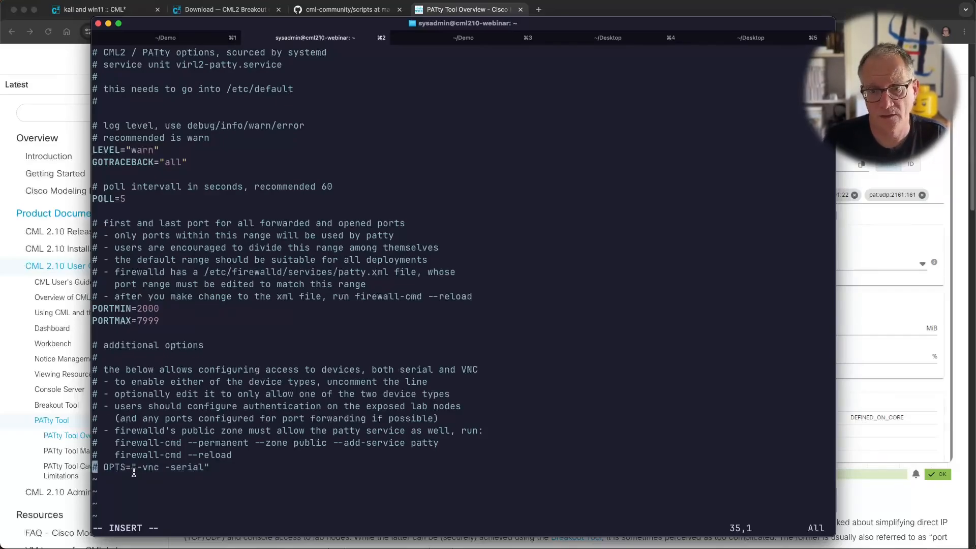
type("xx")
key("Escape")
key("x")
key("x")
key("x")
key("x")
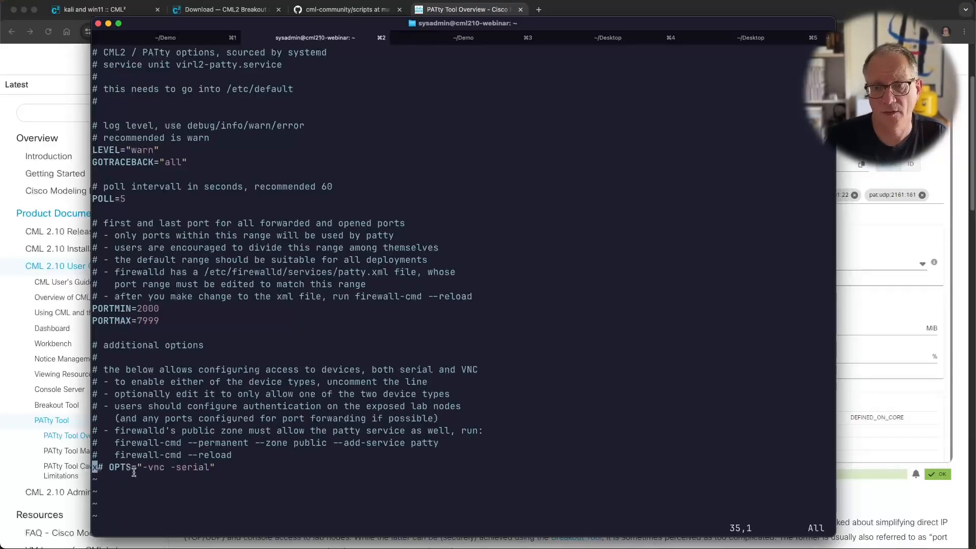
key("k")
key("k")
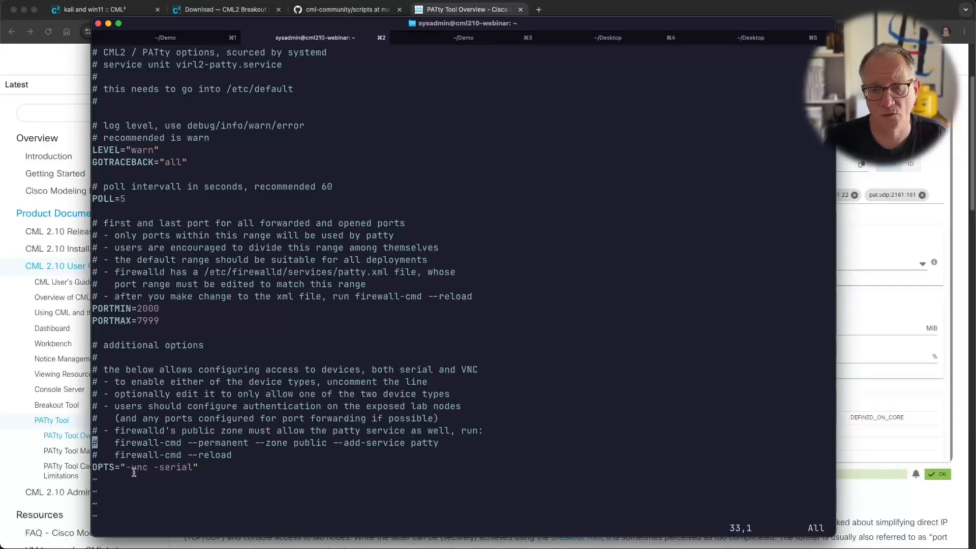
key("k")
key("k")
key("k")
key("k")
key("k")
key("k")
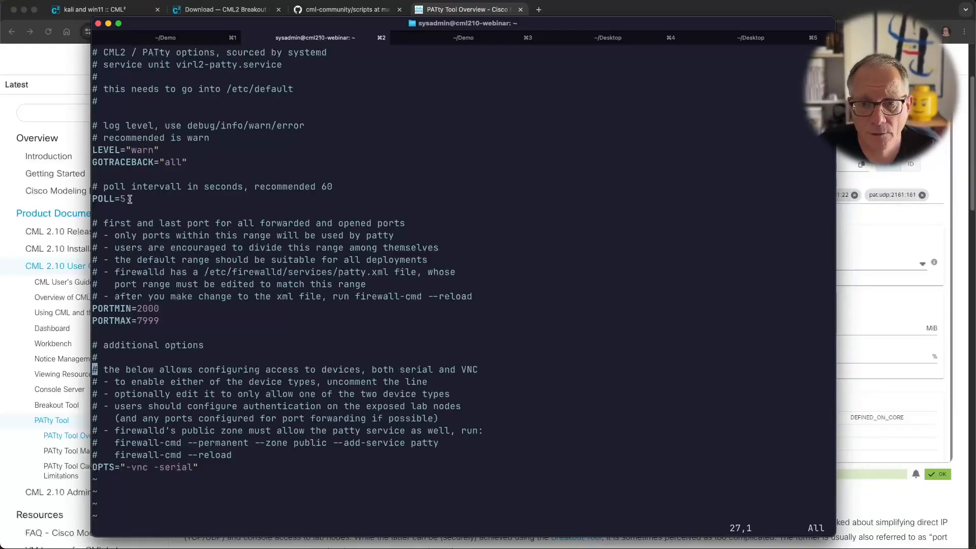
left_click_drag(131, 199, 115, 199)
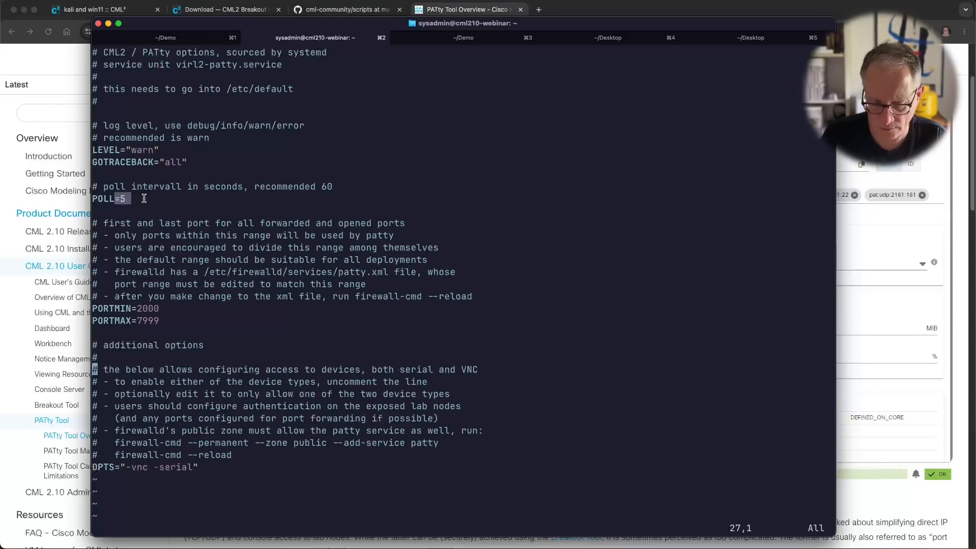
Step: Quit vi without saving using :q!
type(":")
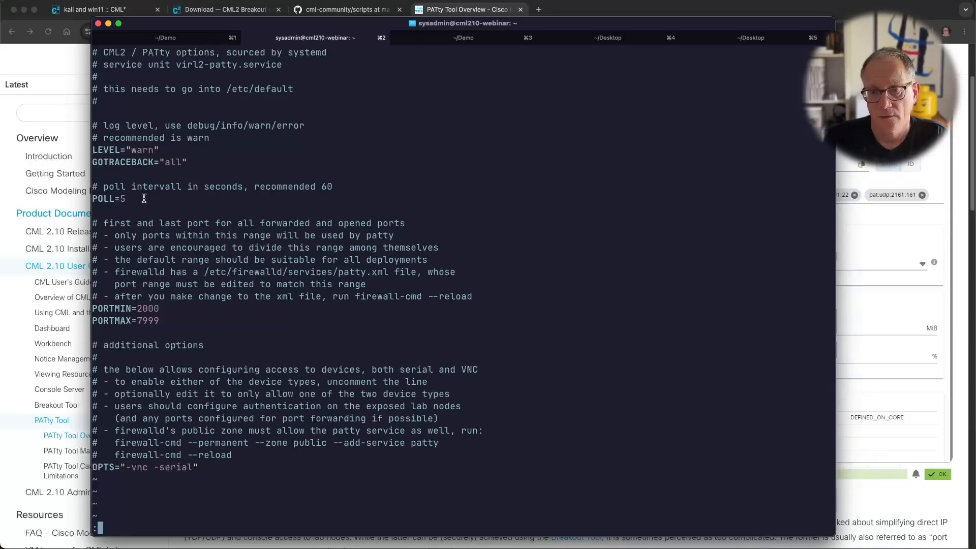
type("q")
key("Return")
type(":q!")
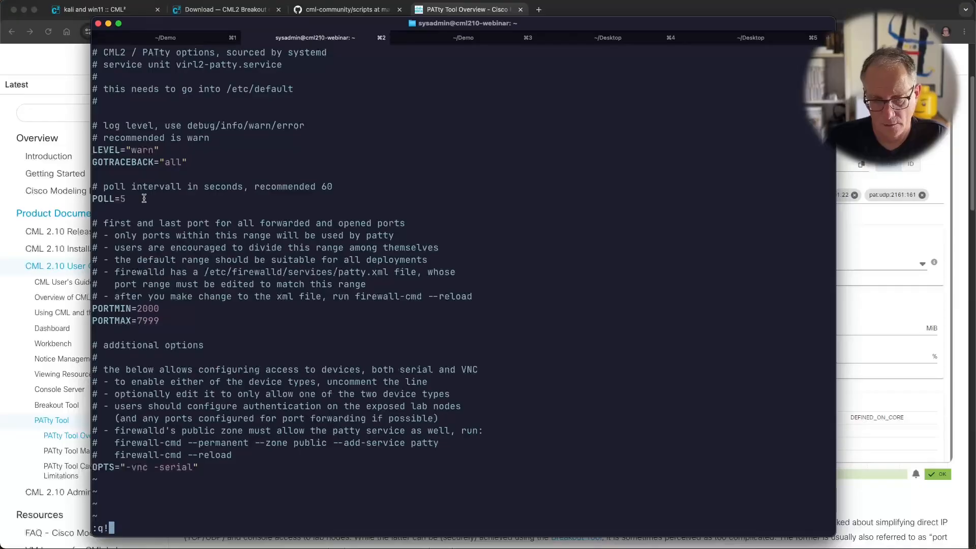
key("Return")
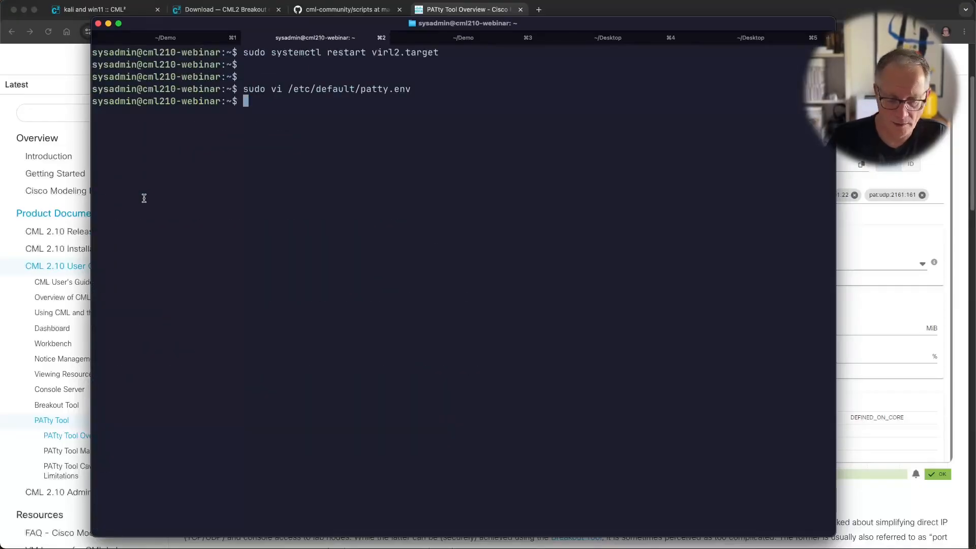
Step: Run sudo systemctl status virl2-patty.service and confirm it is active (running) and enabled
type("sud")
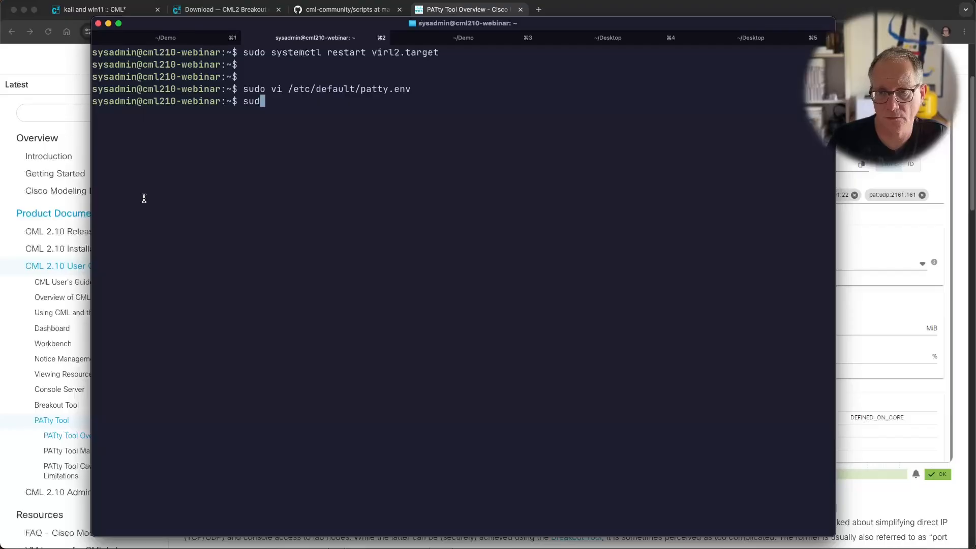
type("o systemctl stat")
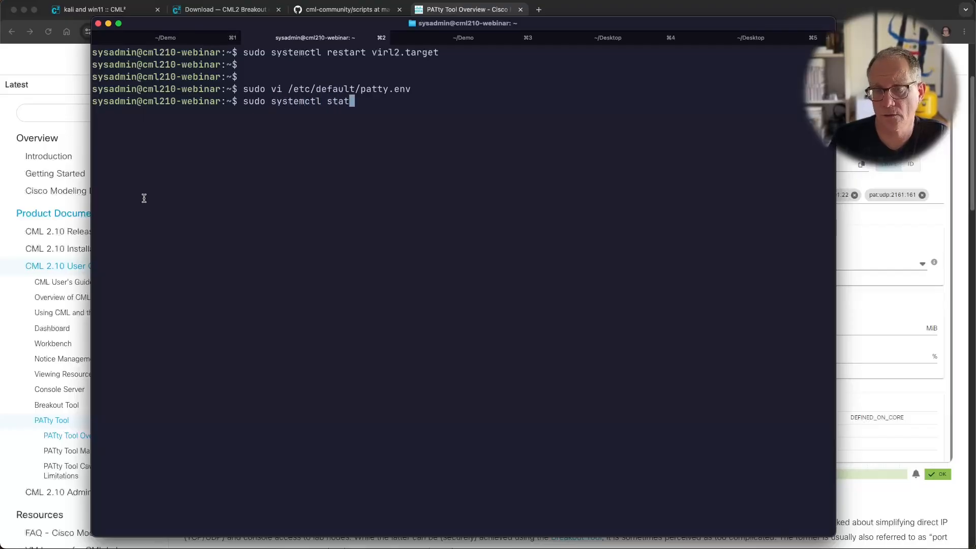
type("us virl2.")
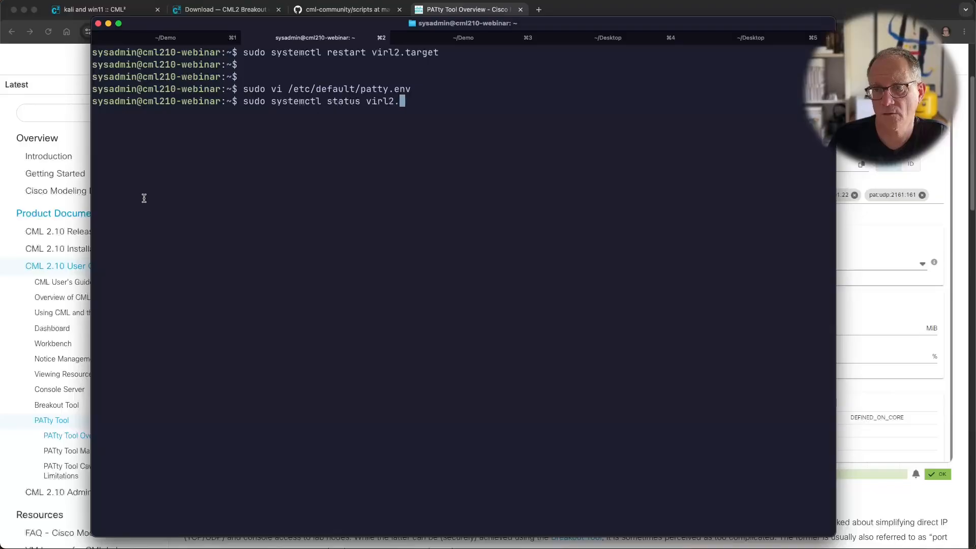
type("patt")
key("BackSpace")
key("BackSpace")
key("BackSpace")
key("BackSpace")
key("BackSpace")
type("-pa")
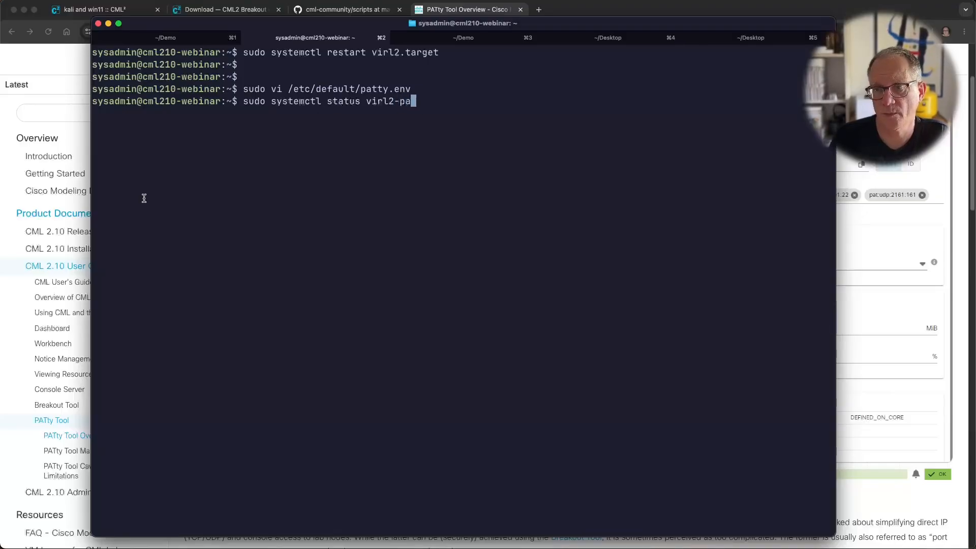
type("tty.service")
key("Return")
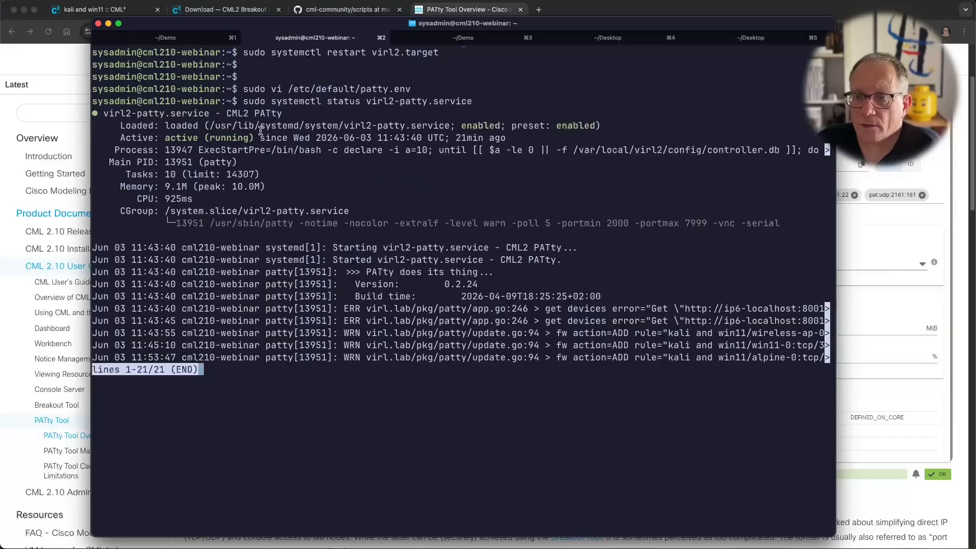
left_click_drag(165, 139, 261, 143)
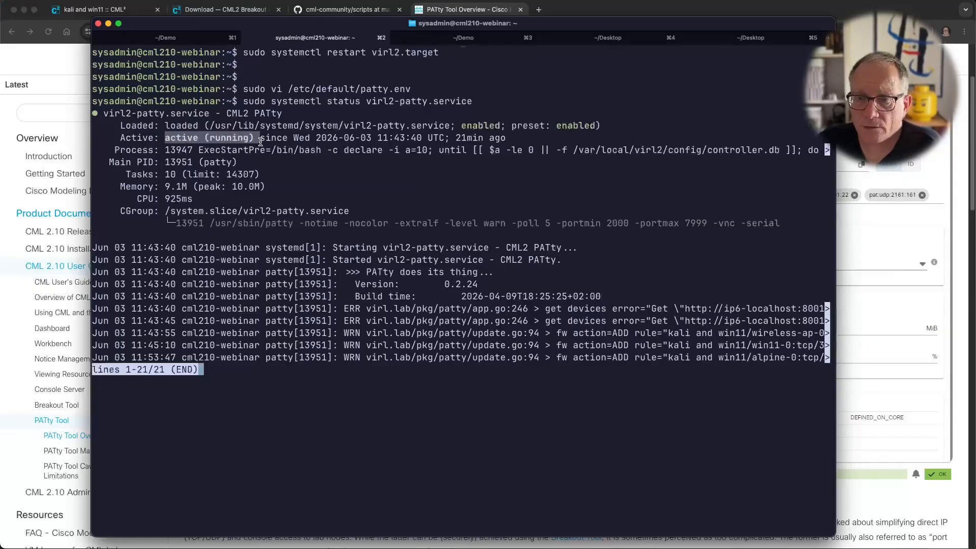
left_click_drag(461, 126, 516, 126)
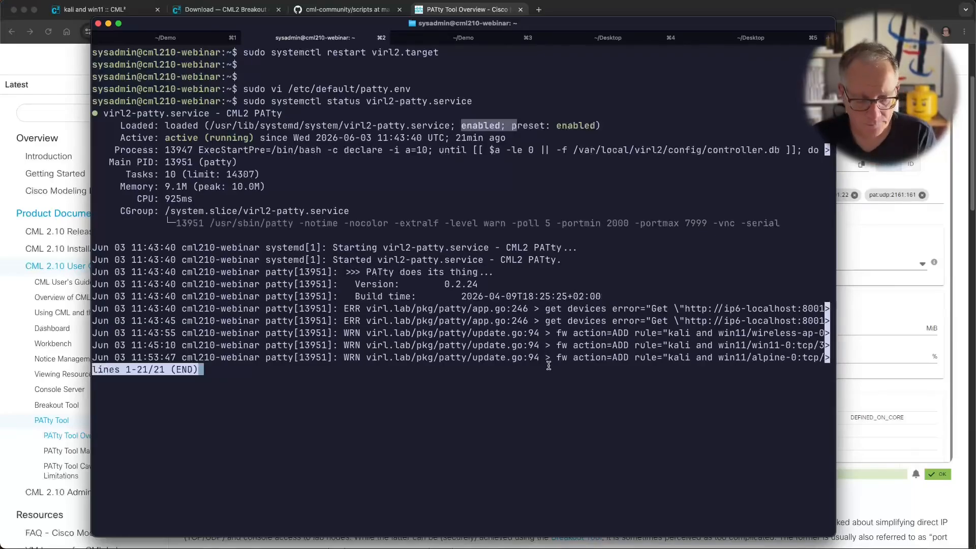
key("q")
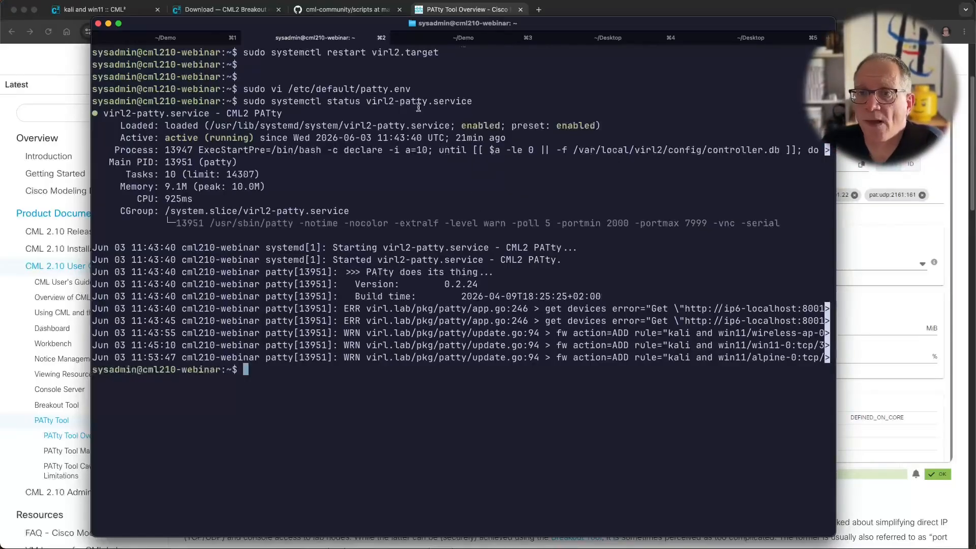
Step: Close the kali-0 console, frame the kali and win11 topology, and select win11-0's settings
left_click(85, 12)
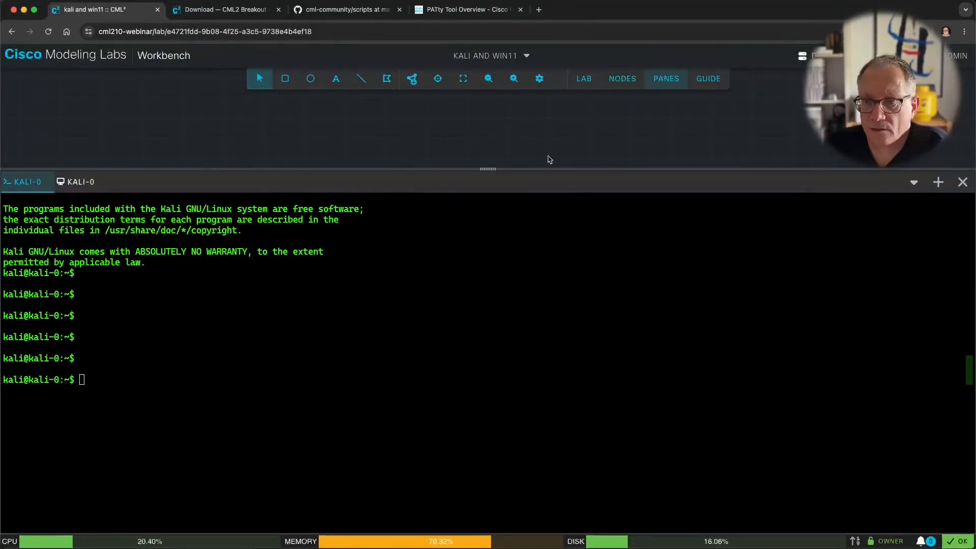
left_click(963, 182)
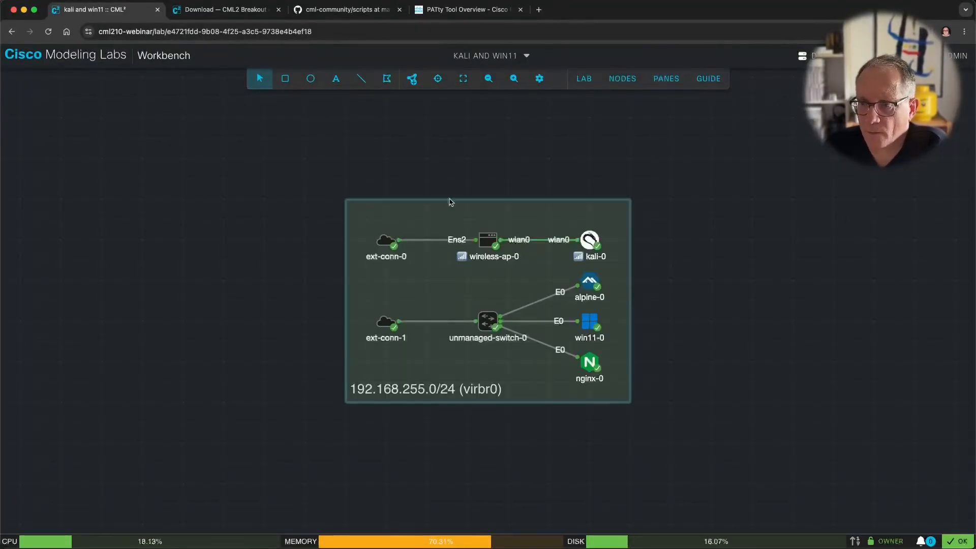
scroll(474, 258, "up", 1)
scroll(474, 258, "up", 3)
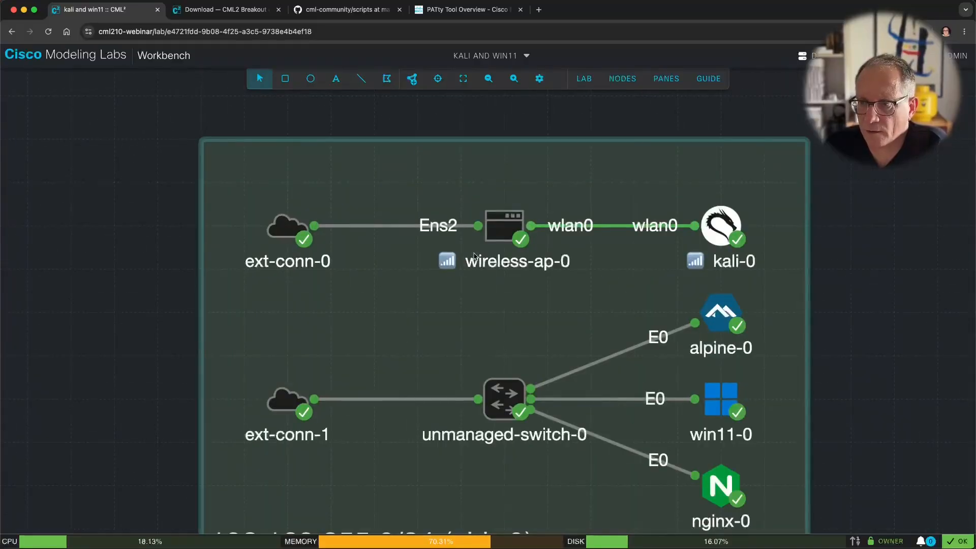
left_click_drag(855, 313, 670, 272)
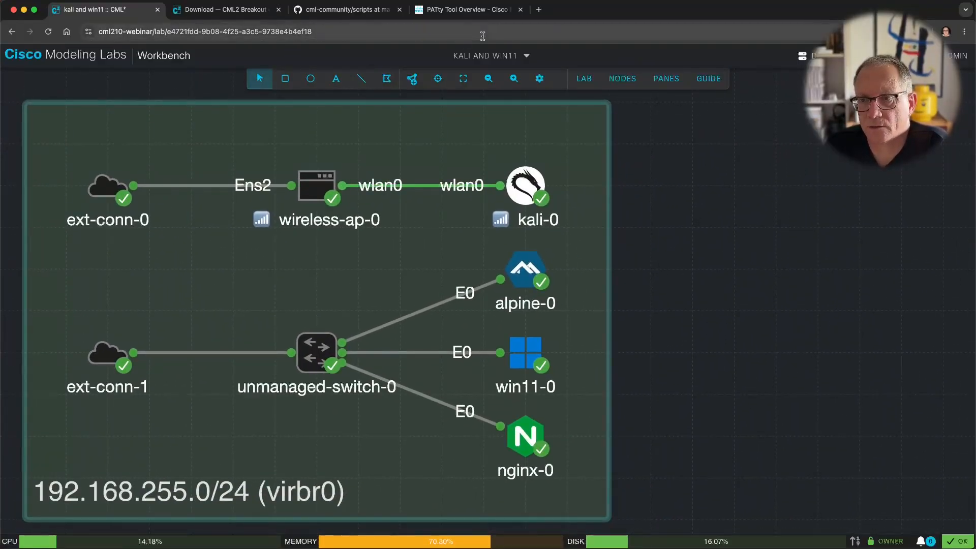
left_click(467, 9)
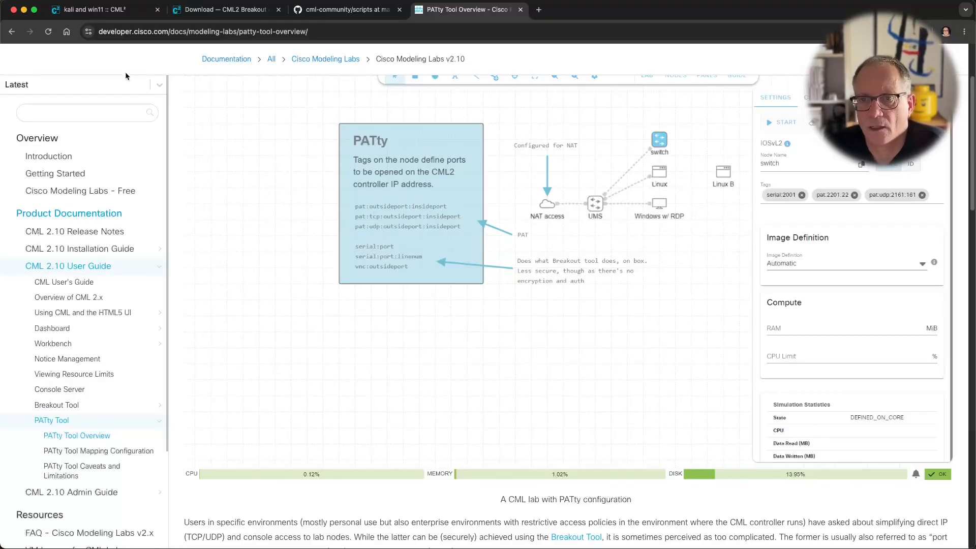
left_click(103, 12)
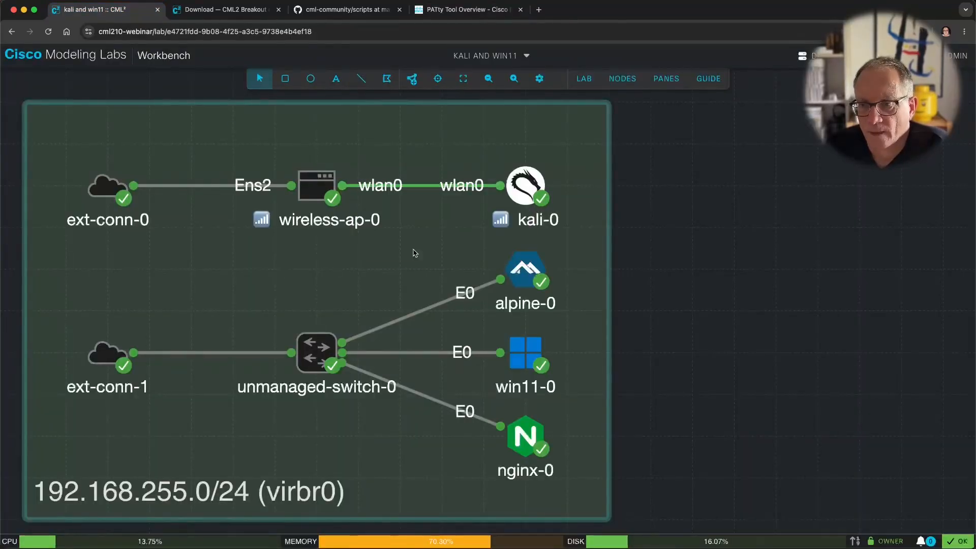
left_click(528, 365)
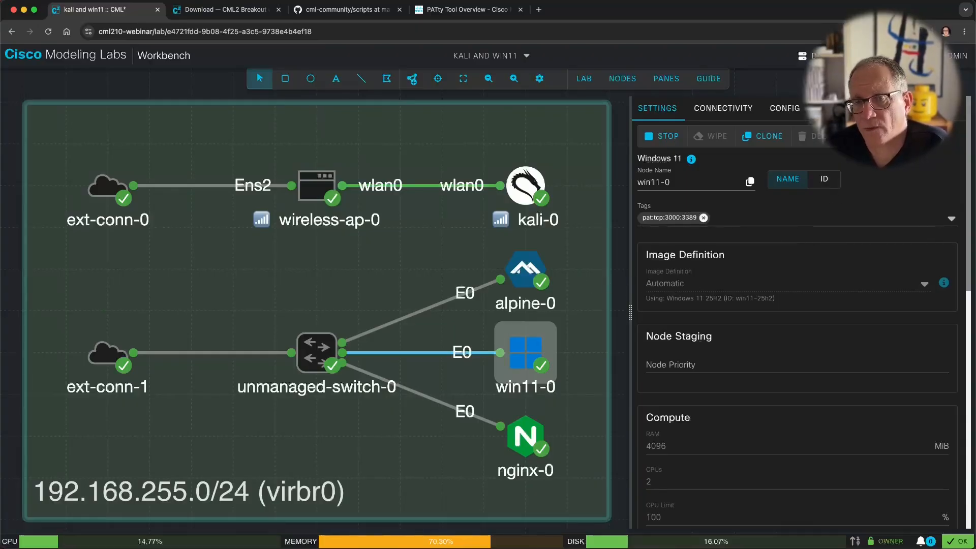
Step: Check ext-conn-1's NAT config and view win11-0's eth0 interface at 192.168.255.29
left_click(841, 108)
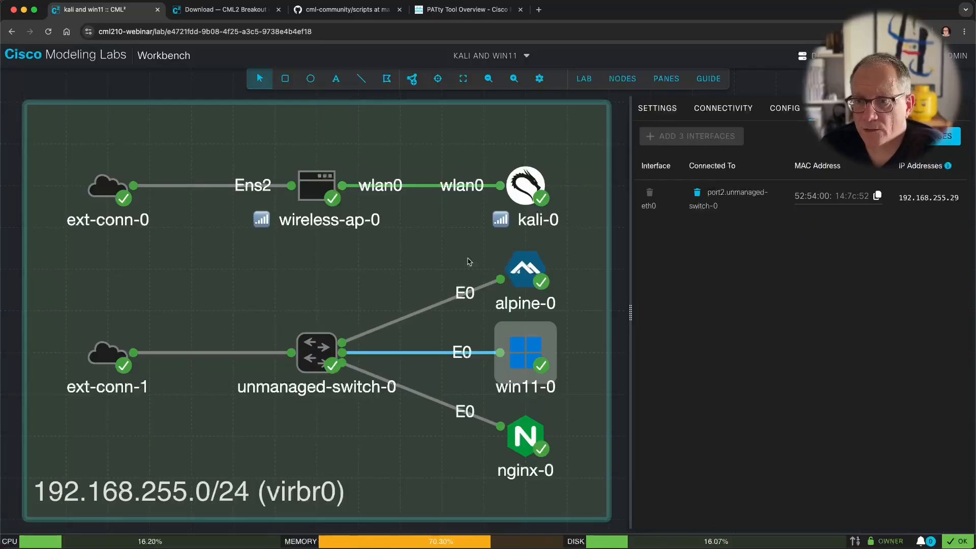
left_click(108, 353)
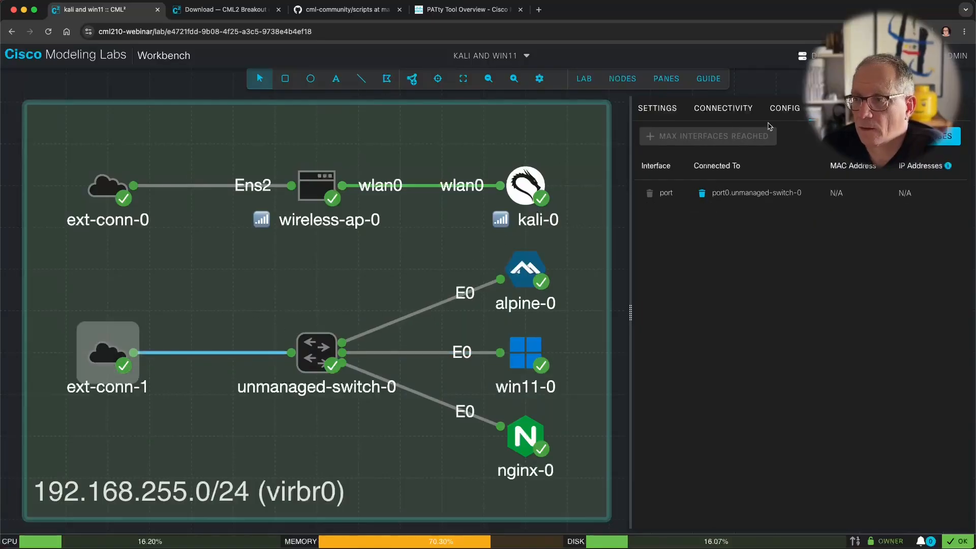
left_click(783, 116)
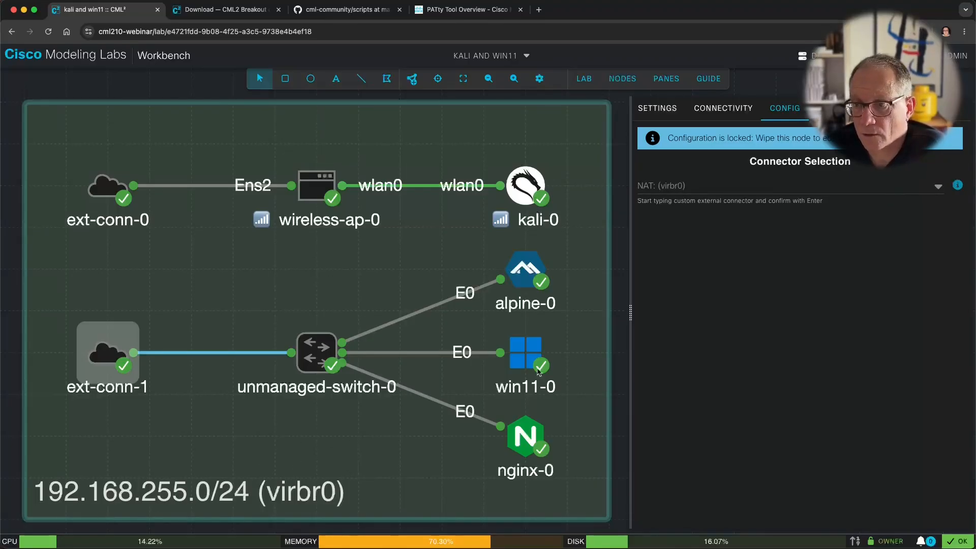
left_click(513, 364)
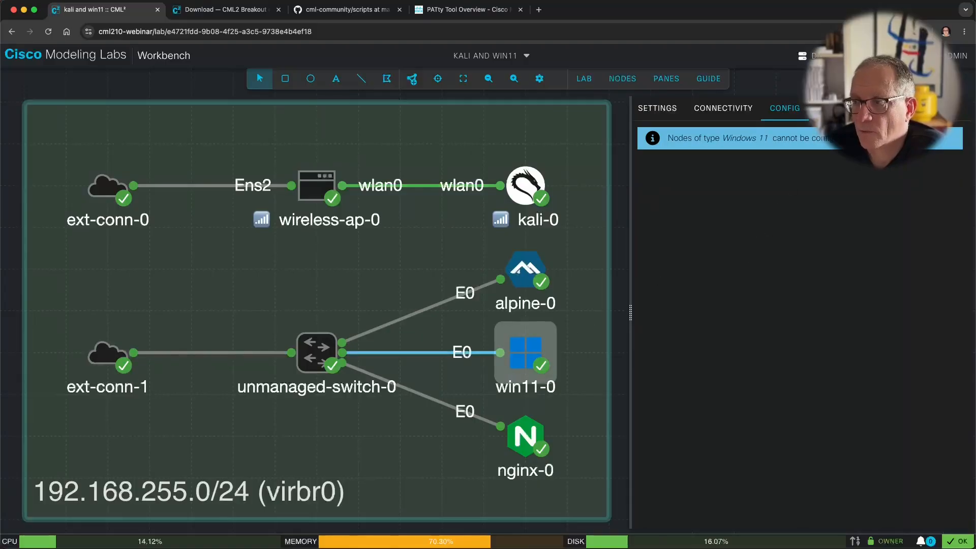
left_click(842, 108)
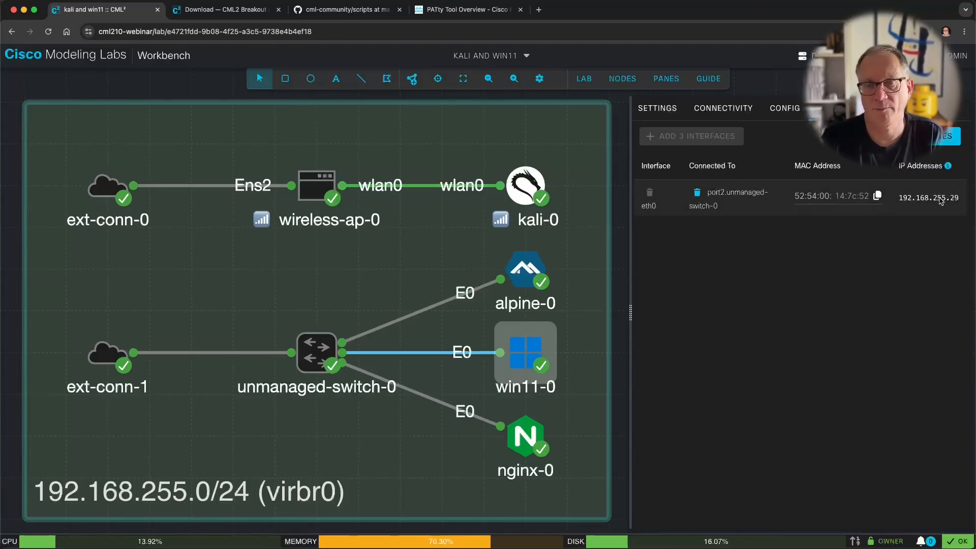
key("super+Tab")
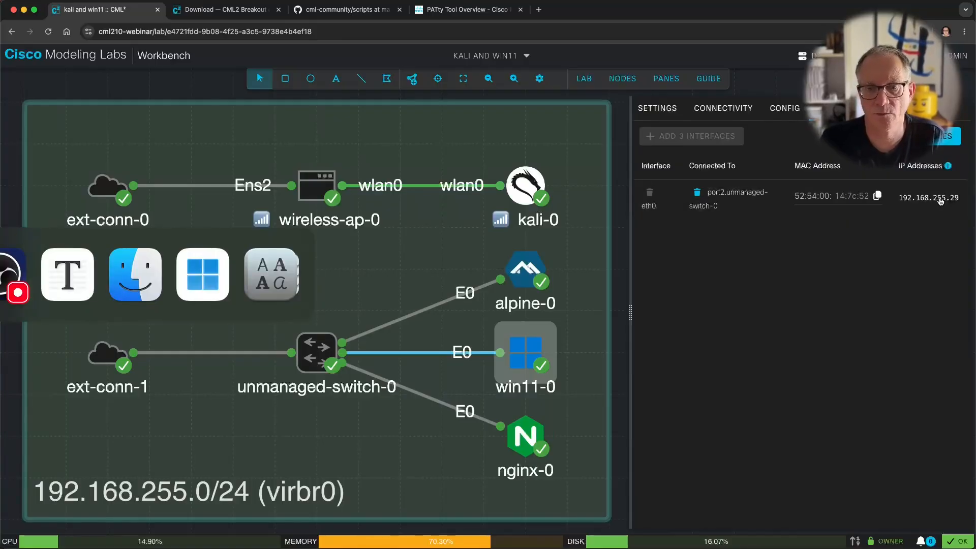
Step: Review the cml210-webinar:3000 PC's credential and display settings in Windows App
key("super+Tab")
key("super+Tab")
key("super+Tab")
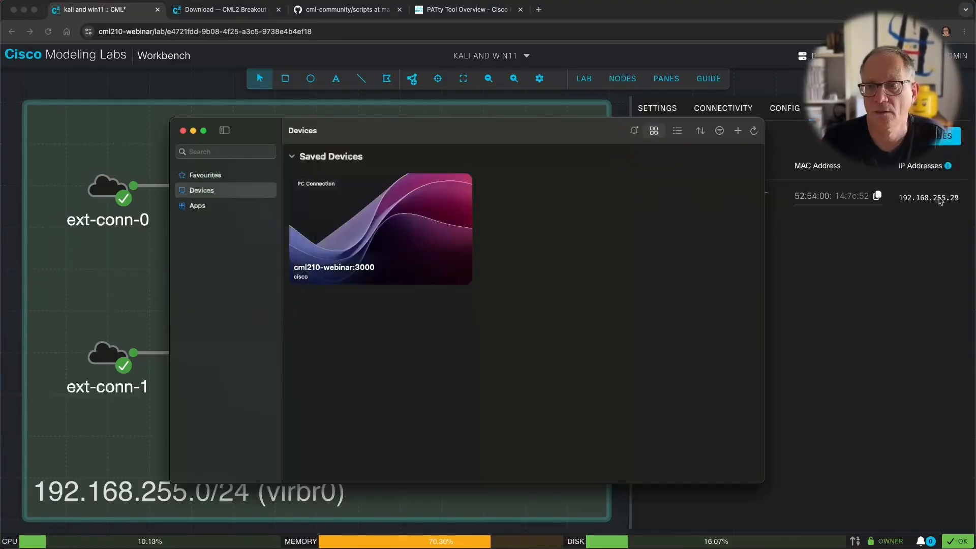
mouse_move(409, 215)
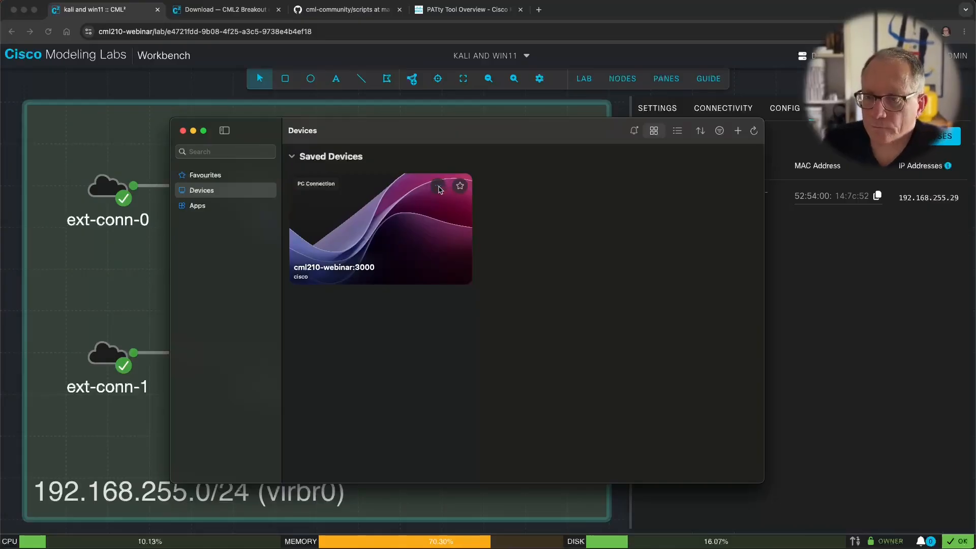
left_click_drag(403, 137, 397, 139)
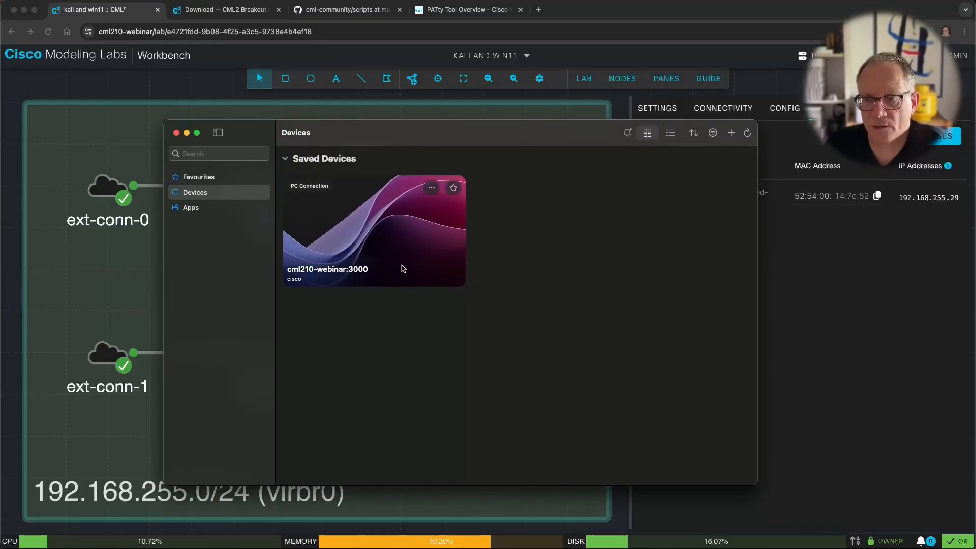
left_click(431, 188)
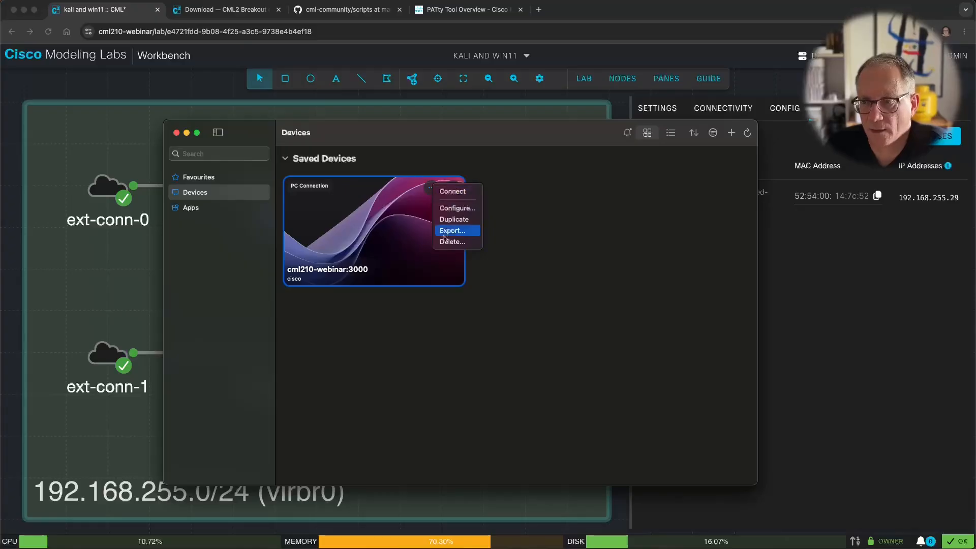
left_click(450, 208)
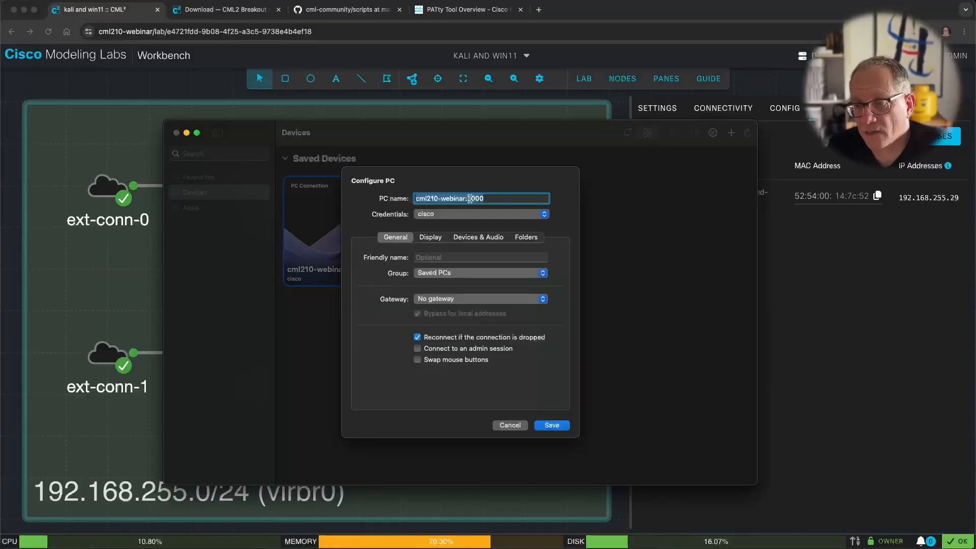
left_click(437, 215)
left_click(378, 216)
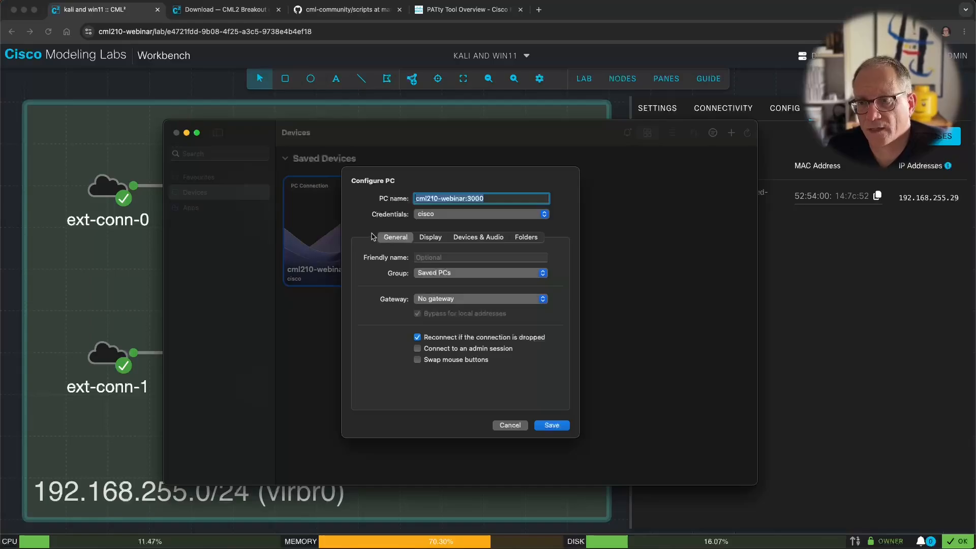
left_click(430, 238)
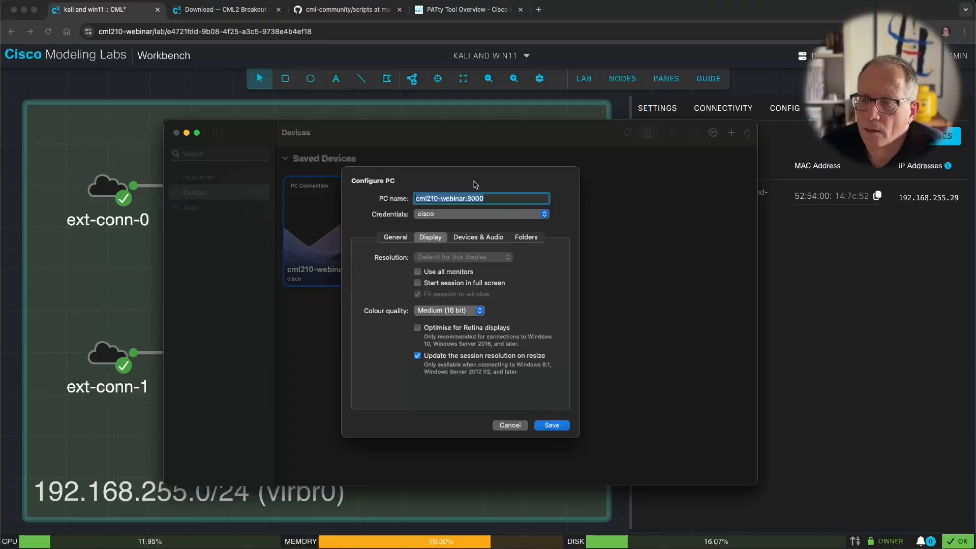
Step: Save the settings, connect to cml210-webinar:3000, and show its unverified certificate
left_click(556, 426)
double_click(369, 251)
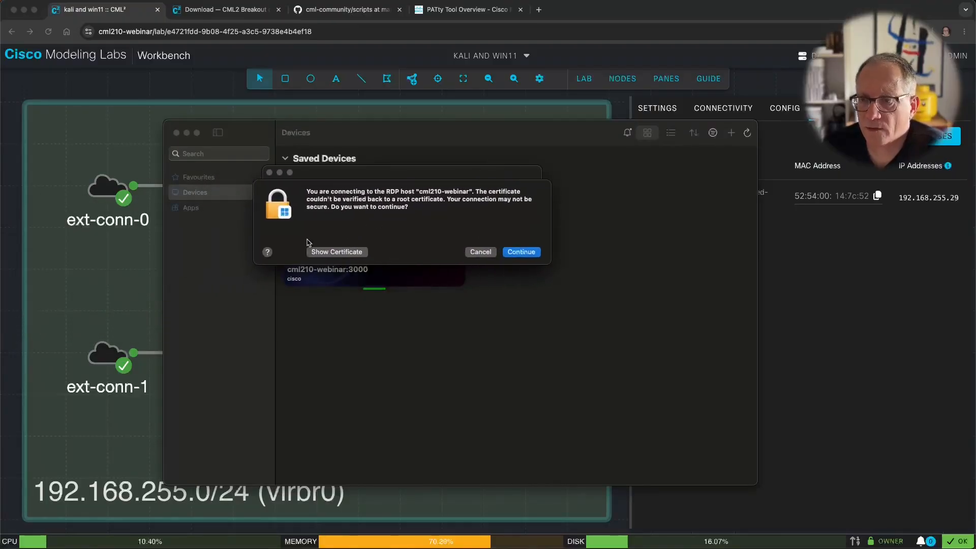
left_click(342, 252)
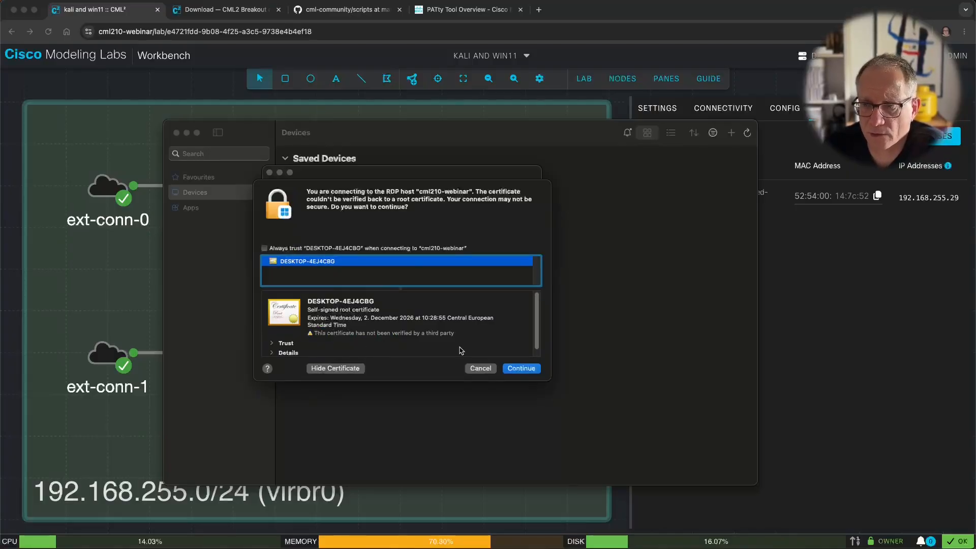
Step: Accept the certificate and confirm win11-0's Start menu and Edge respond
left_click(521, 369)
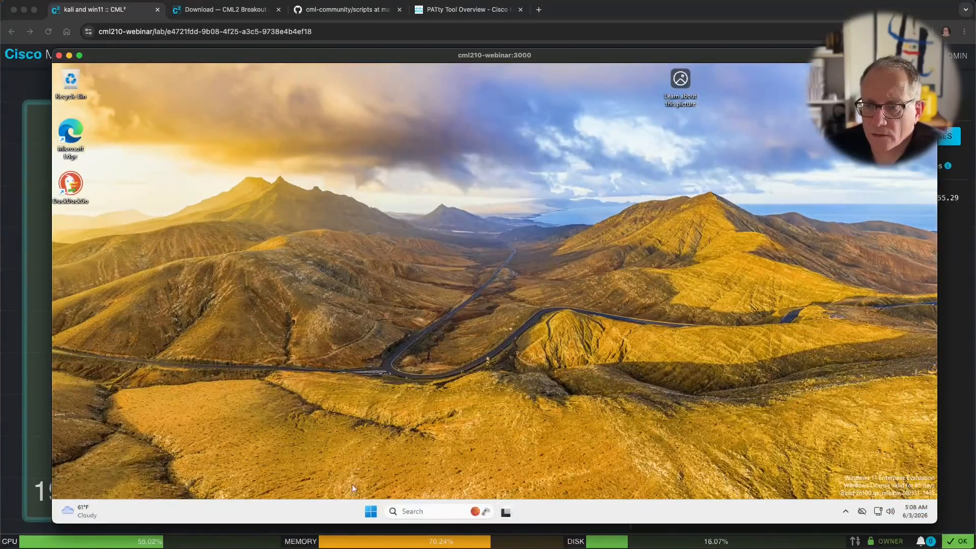
left_click(371, 511)
left_click(275, 323)
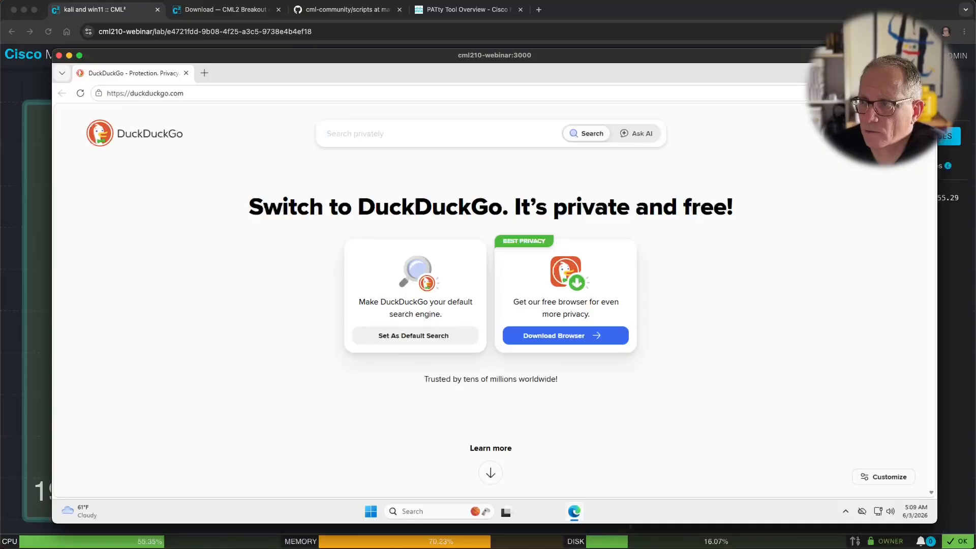
left_click(925, 72)
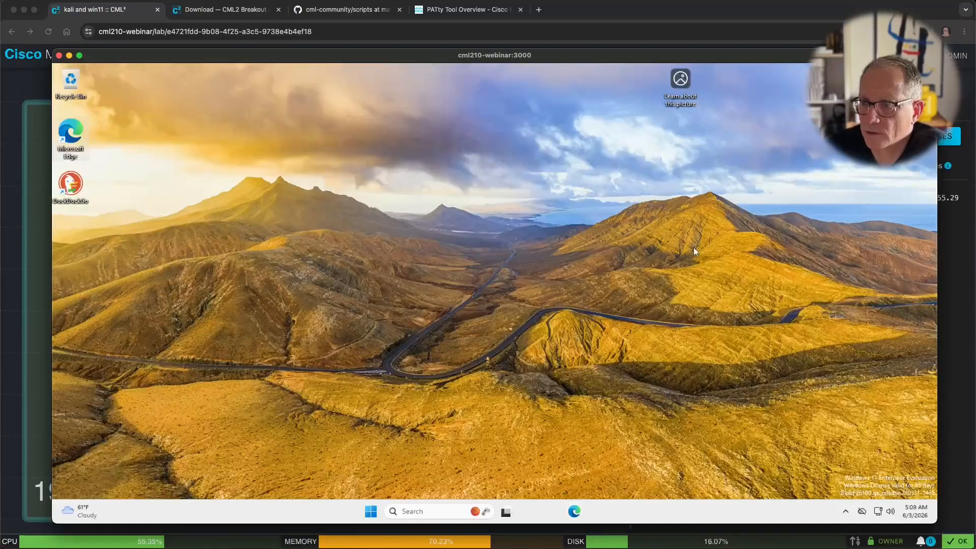
Step: Check Quick Settings on win11-0, then end the remote desktop session
left_click(887, 512)
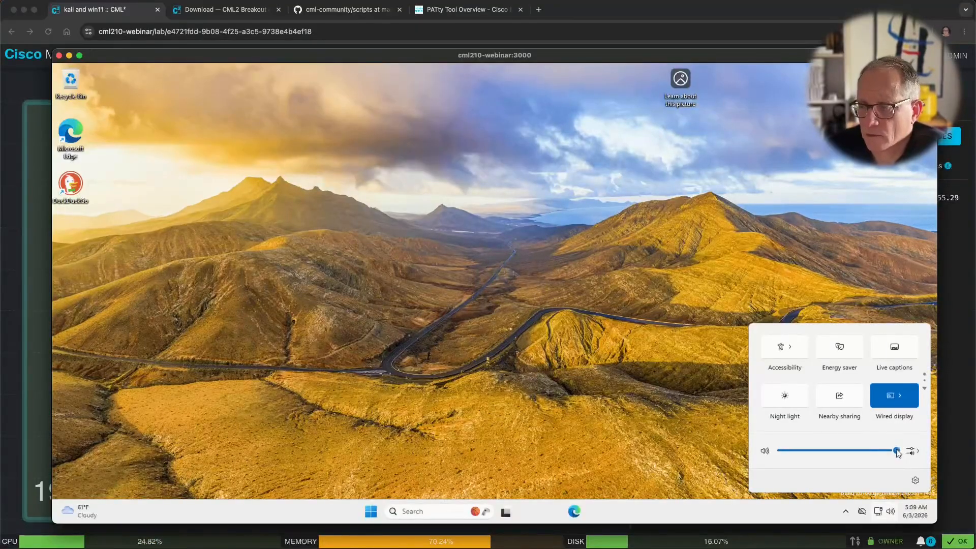
left_click(523, 340)
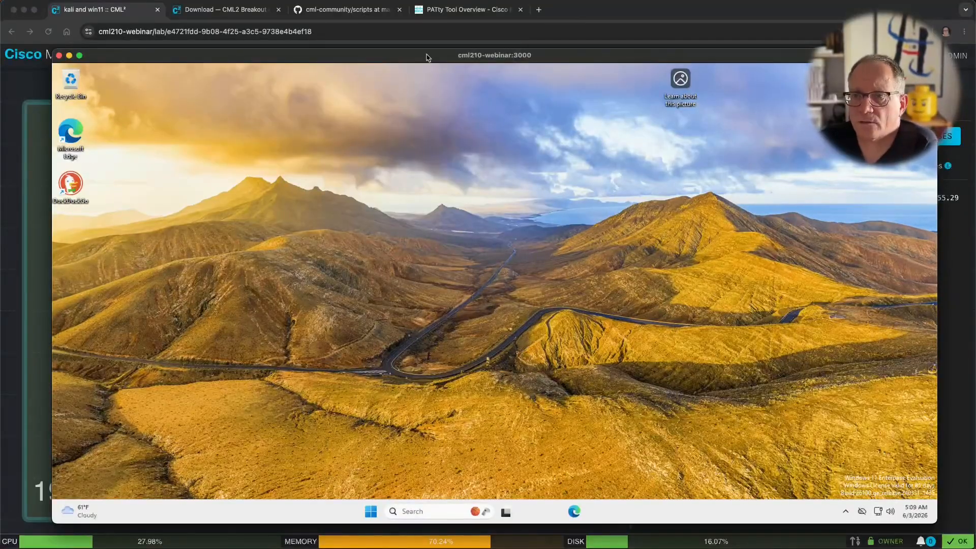
mouse_move(427, 57)
left_mouse_down()
mouse_move(397, 61)
mouse_move(409, 49)
left_mouse_up()
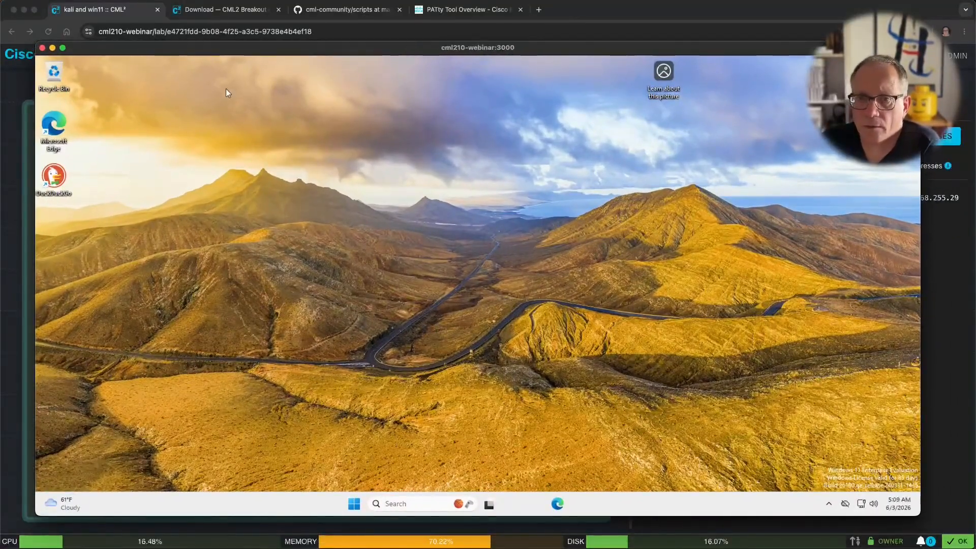
left_click(44, 49)
Step: Read the pat tags on kali-0, nginx-0 and alpine-0 (alpine-0: pat:tcp:3022:22), then return to the terminal
left_click(113, 272)
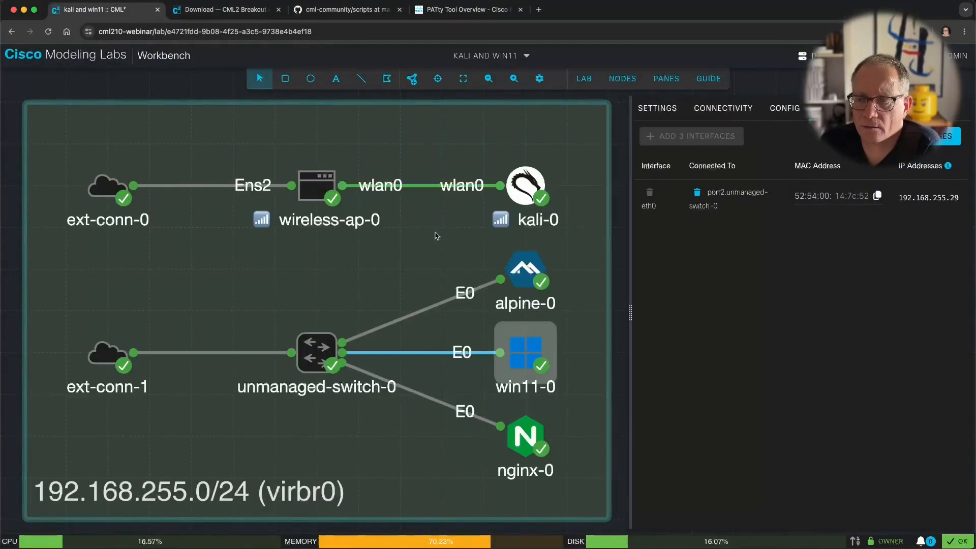
left_click(525, 189)
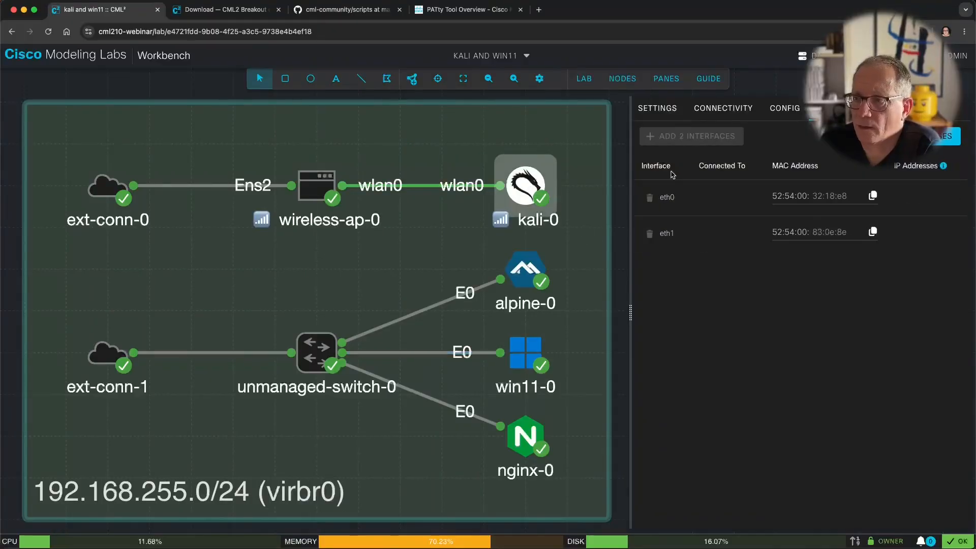
left_click(655, 109)
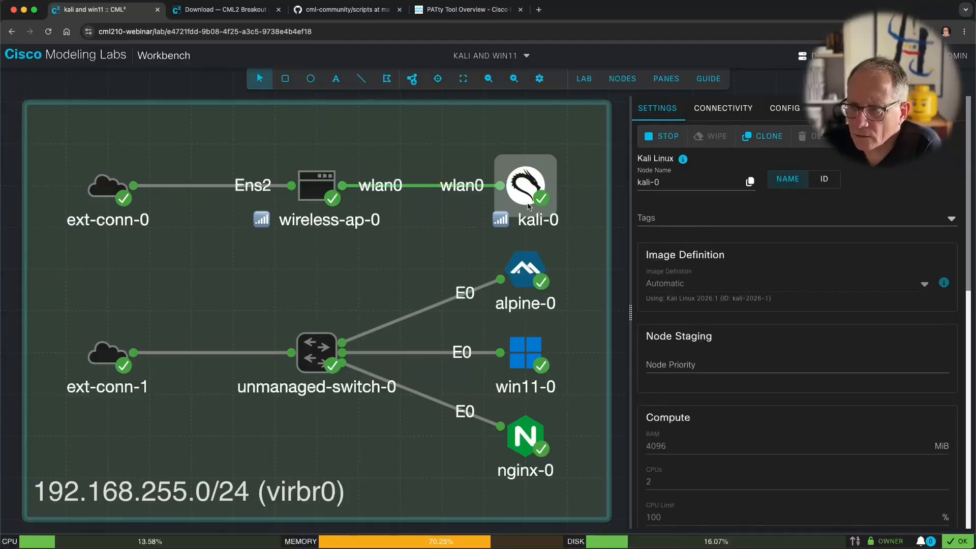
left_click(535, 438)
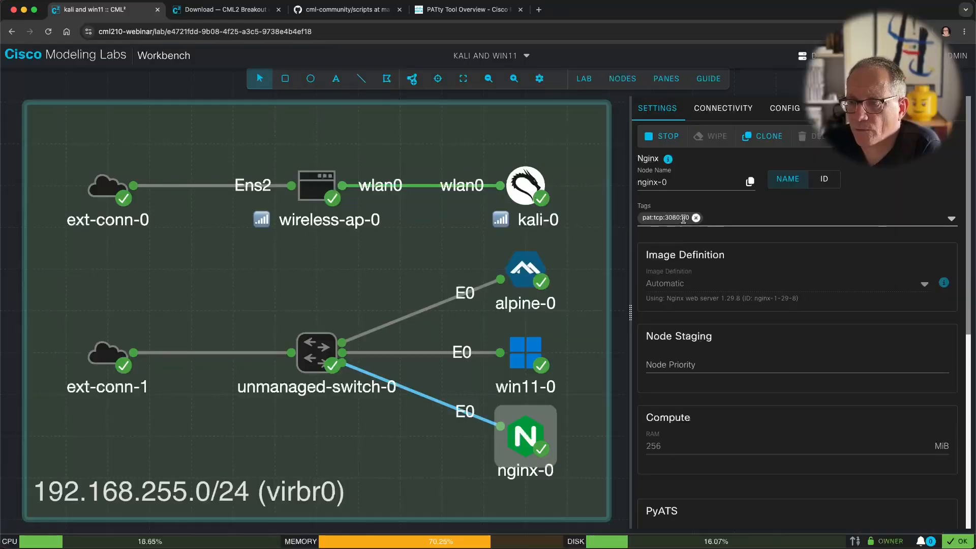
left_click(521, 269)
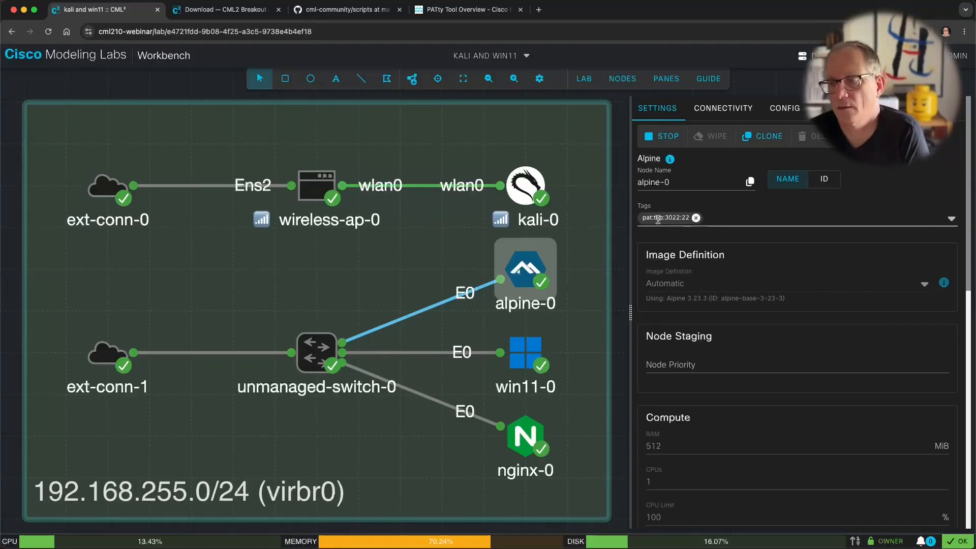
key("super+Tab")
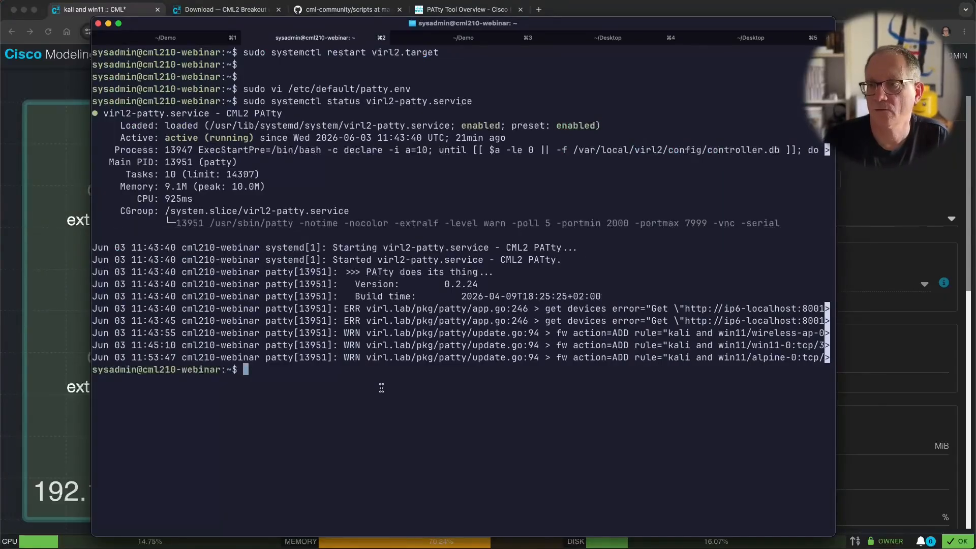
Step: In the ~/Demo tab, clear the screen and run ssh -p 3022 kali@cml210-webinar
key("super+3")
key("Return")
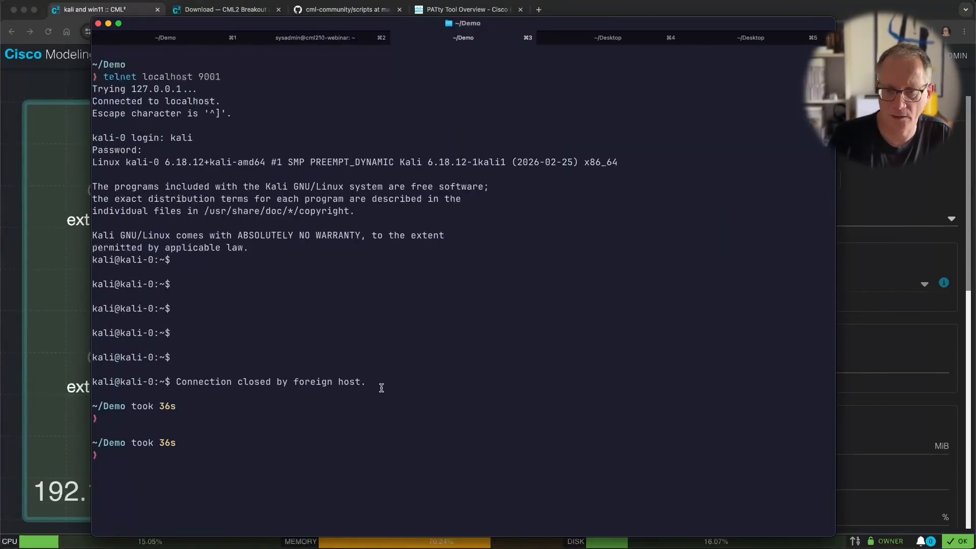
key("ctrl+l")
key("Return")
type("s")
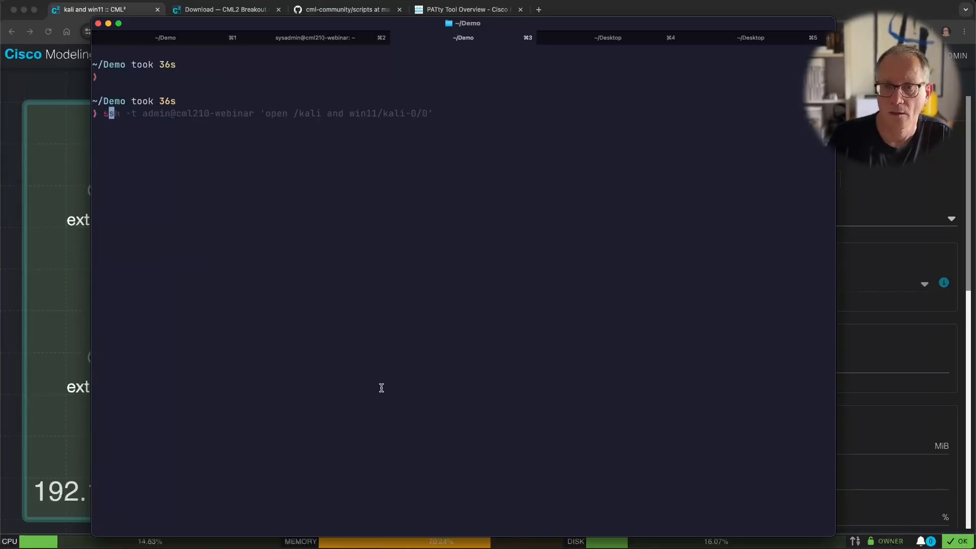
type("sh -")
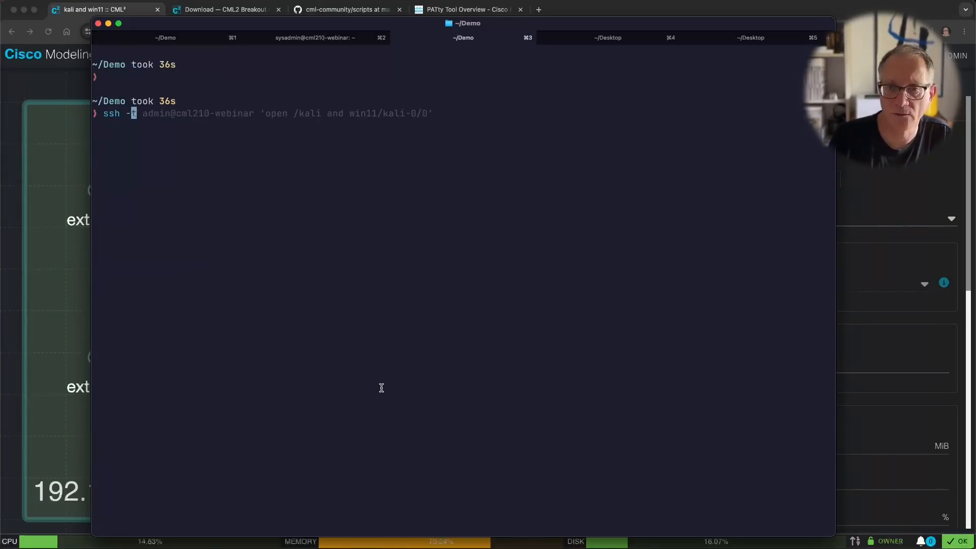
type("p 302")
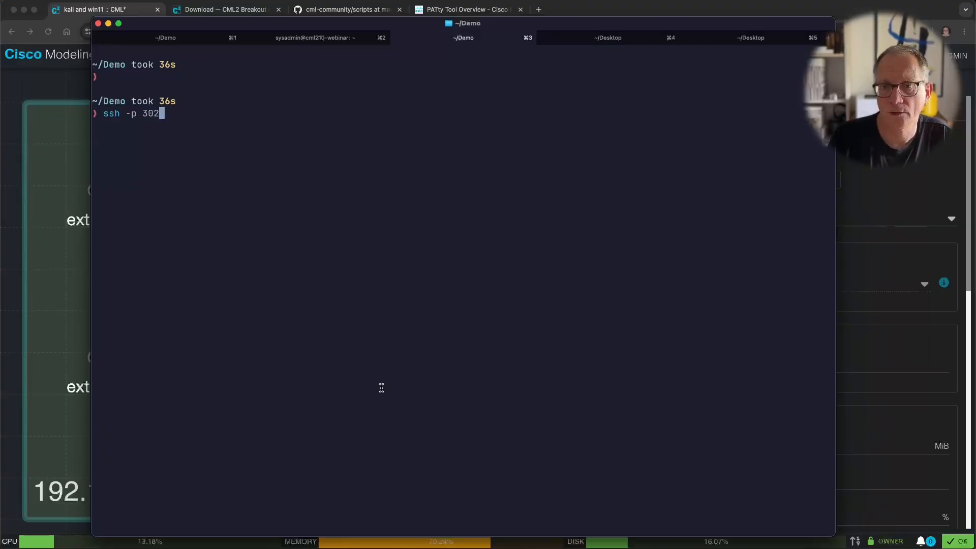
type("2 cml2")
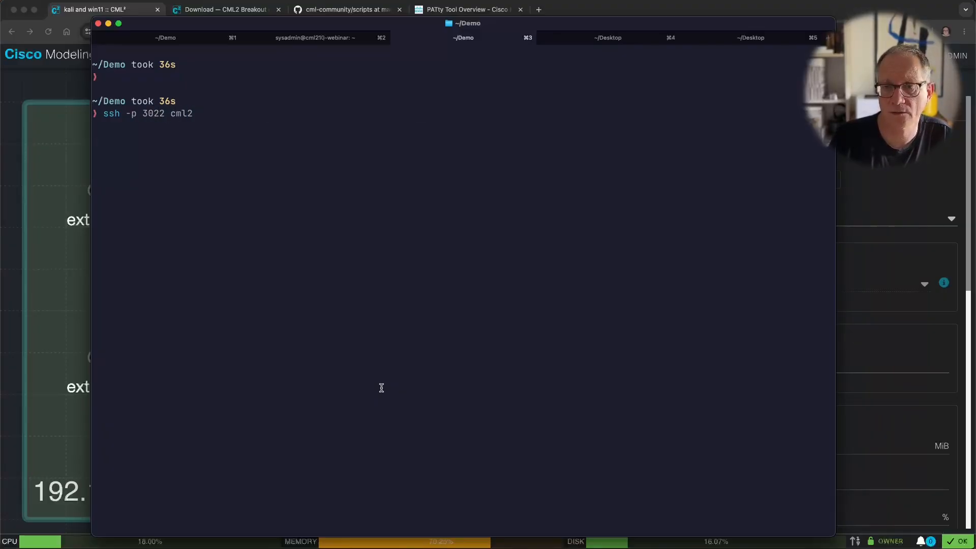
type("10-webin")
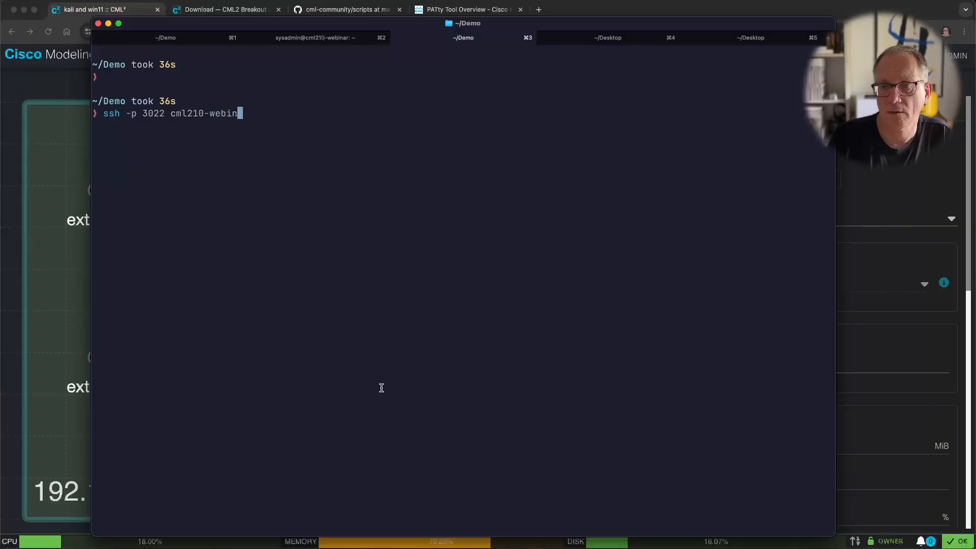
type("ar")
key("alt+Left")
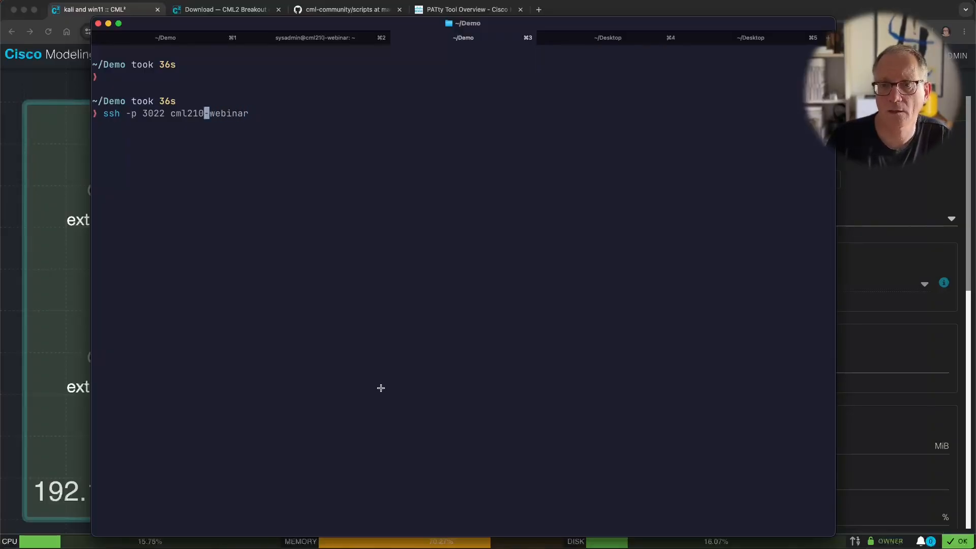
key("alt+Left")
type("kali@")
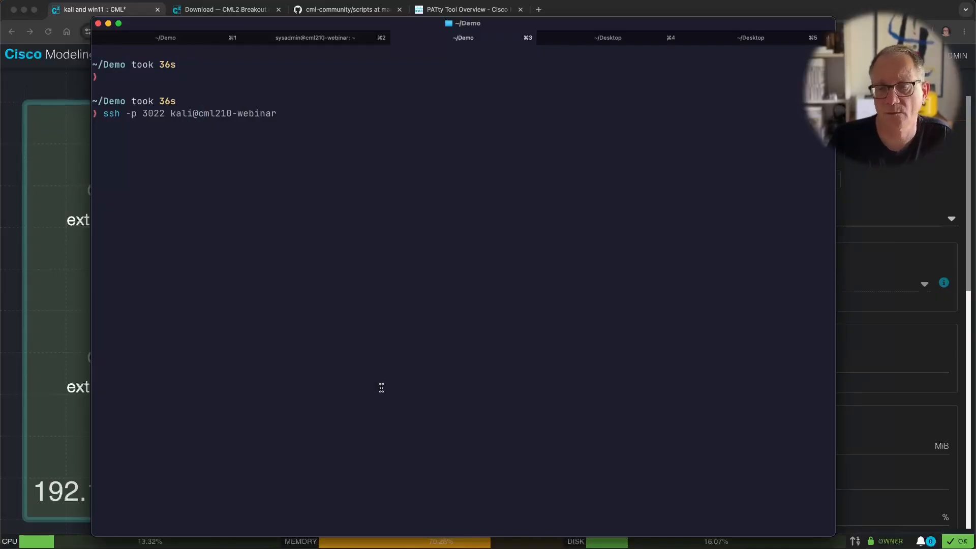
key("Return")
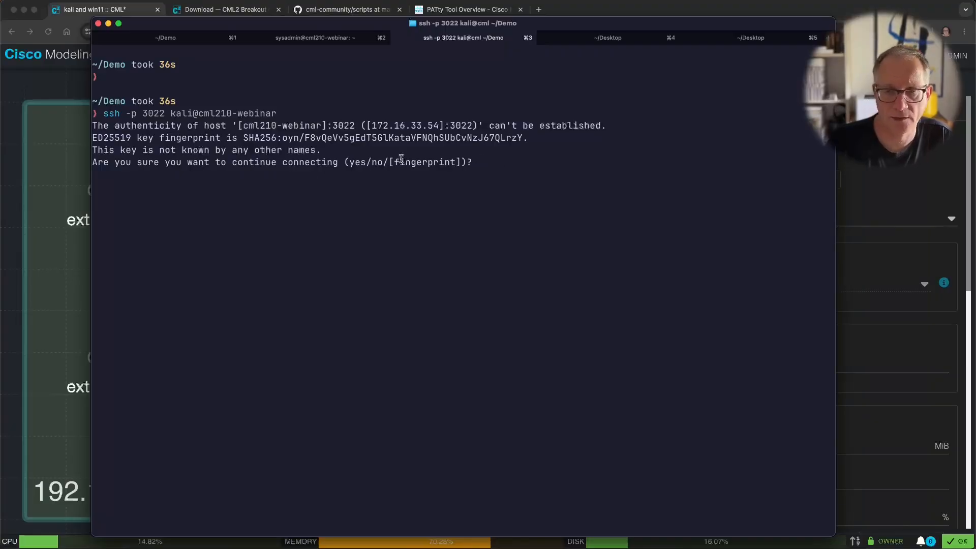
Step: Answer yes to trust the new host key and submit the kali password
type("yes")
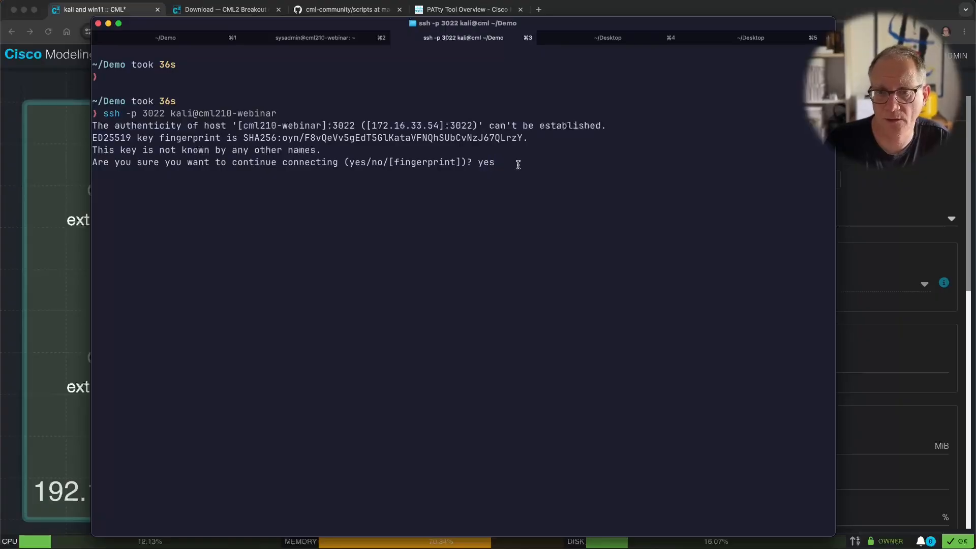
key("Return")
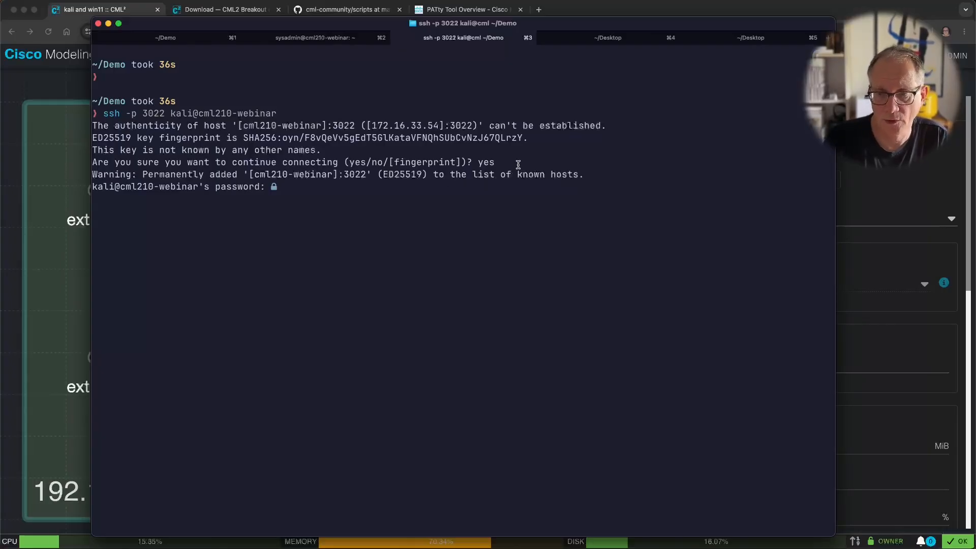
key("Return")
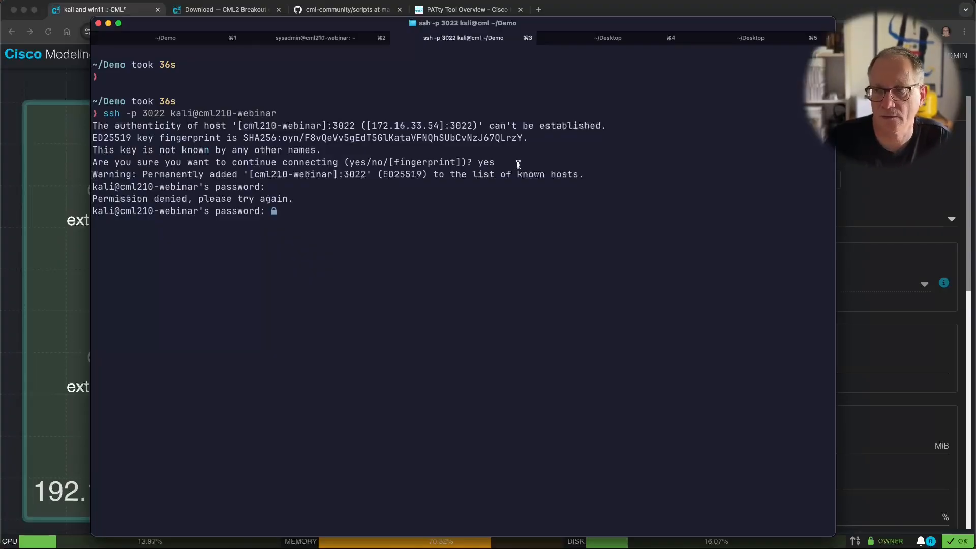
Step: Open alpine-0's VNC console to view its boot output, then close the console pane
left_click(856, 266)
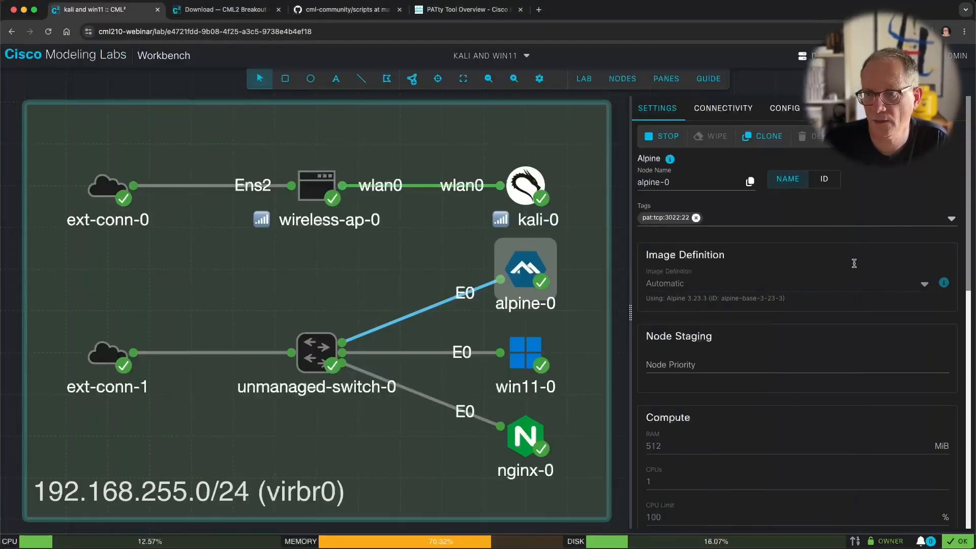
right_click(523, 277)
left_click(568, 420)
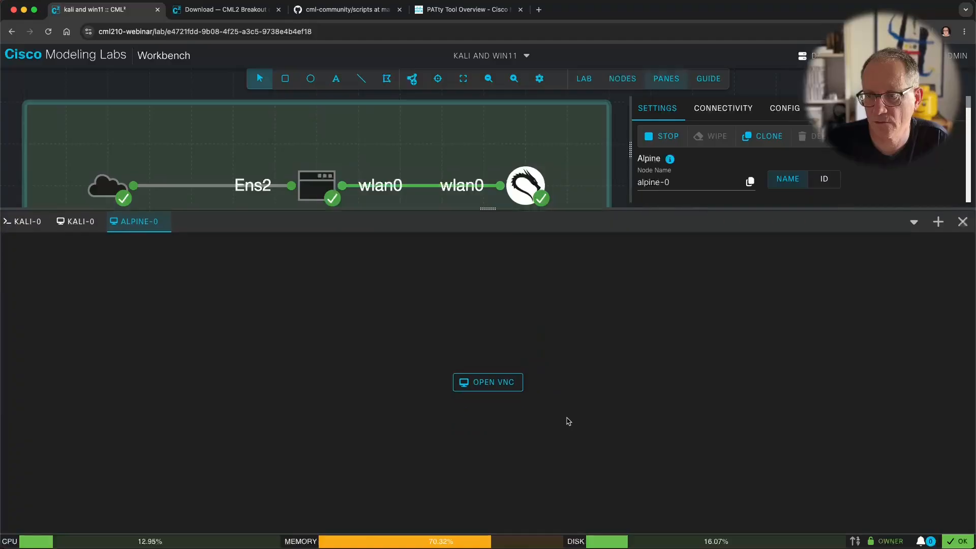
left_click(493, 364)
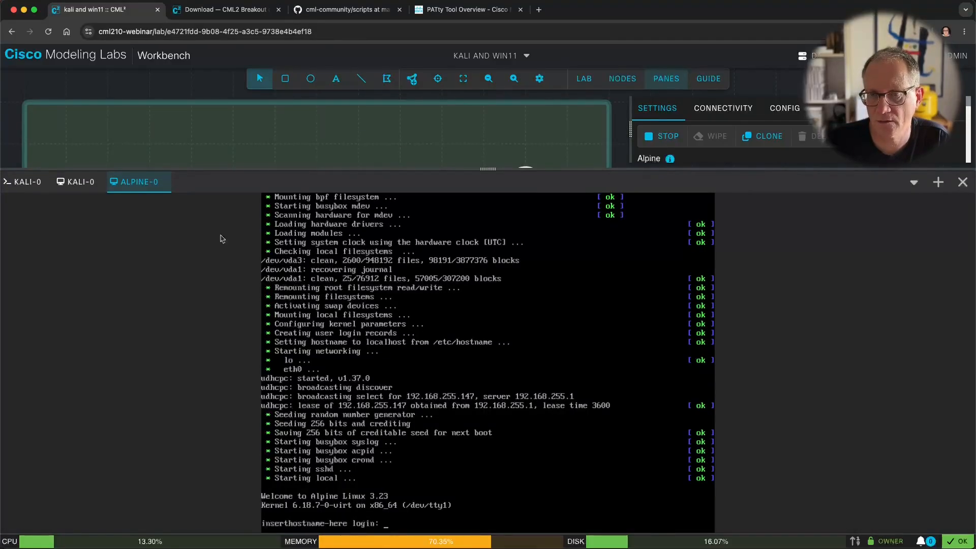
left_click(167, 182)
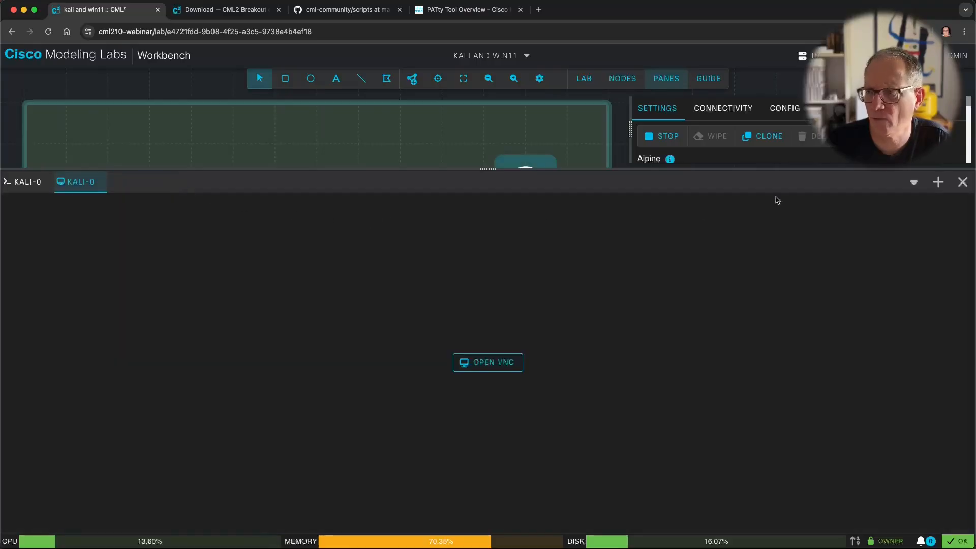
left_click(962, 182)
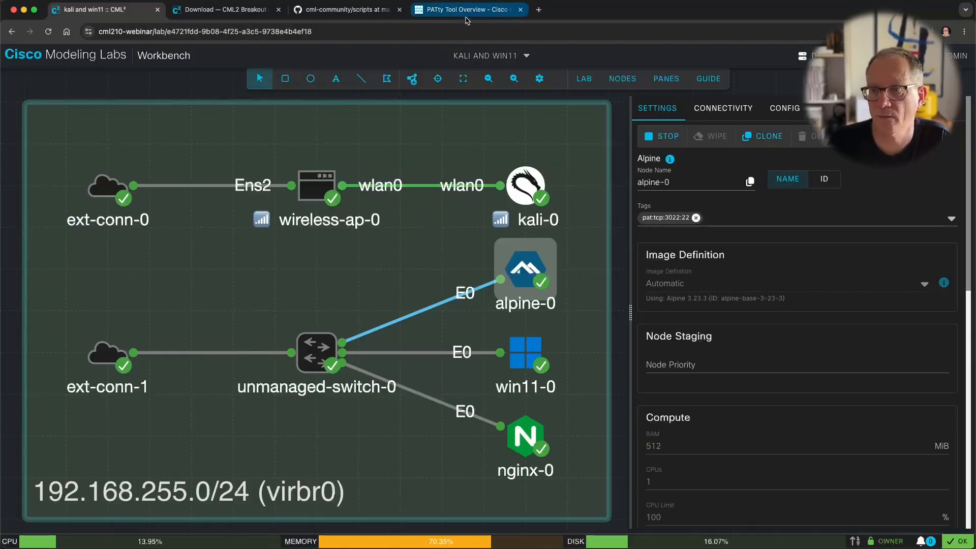
Step: Abort the failed login and edit the ssh command to use cisco instead of kali
key("super+Tab")
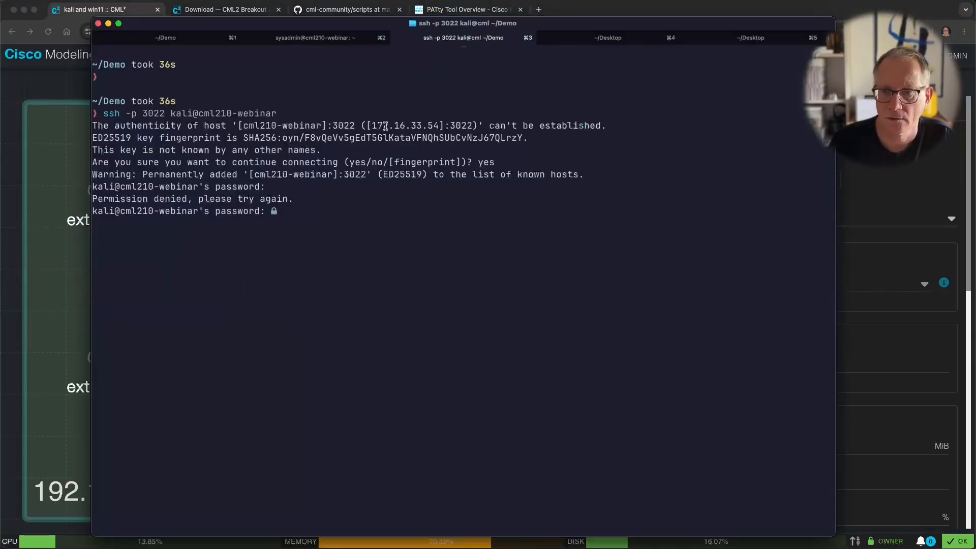
key("ctrl+c")
key("Up")
key("alt+b")
key("Left")
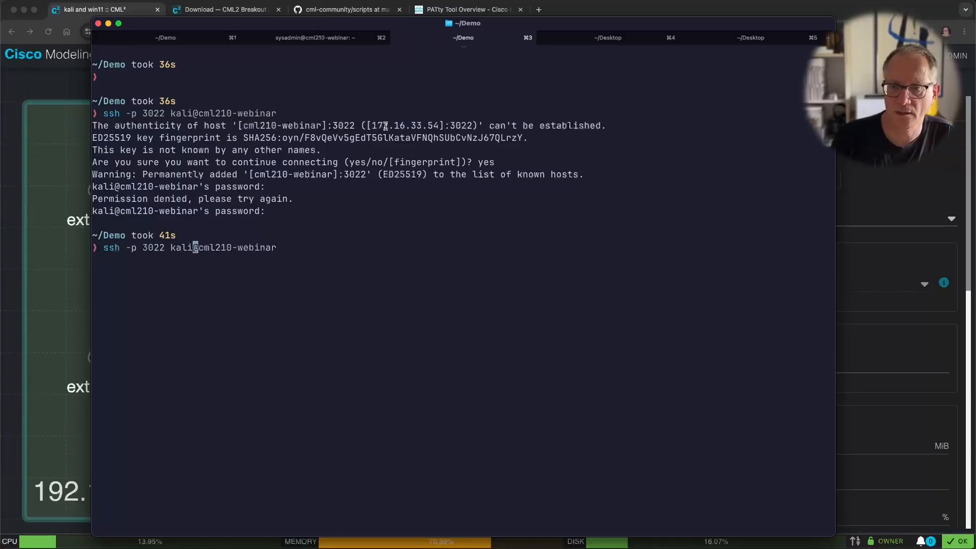
key("ctrl+w")
type("cisco")
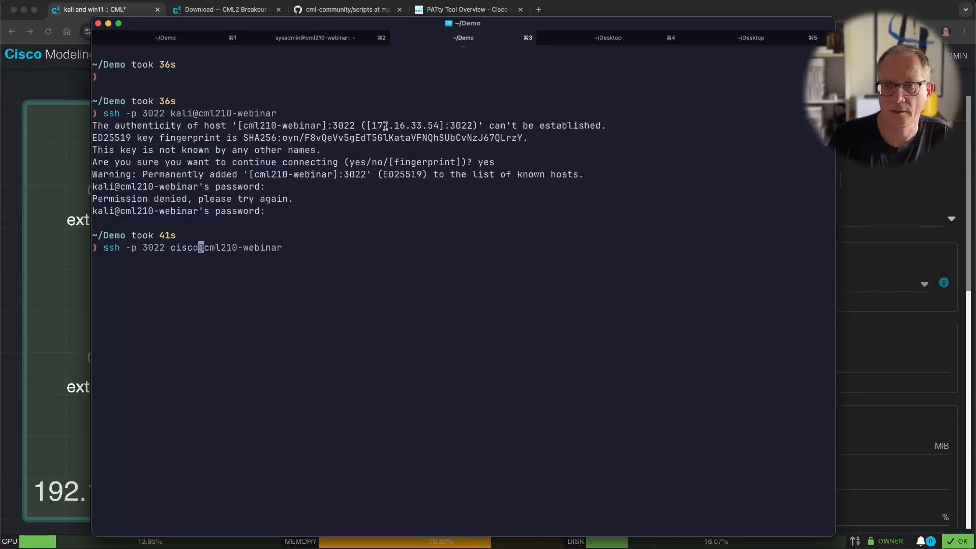
Step: Log in to alpine-0 as cisco on port 3022, then show the cml-community scripts page in Chrome
key("Return")
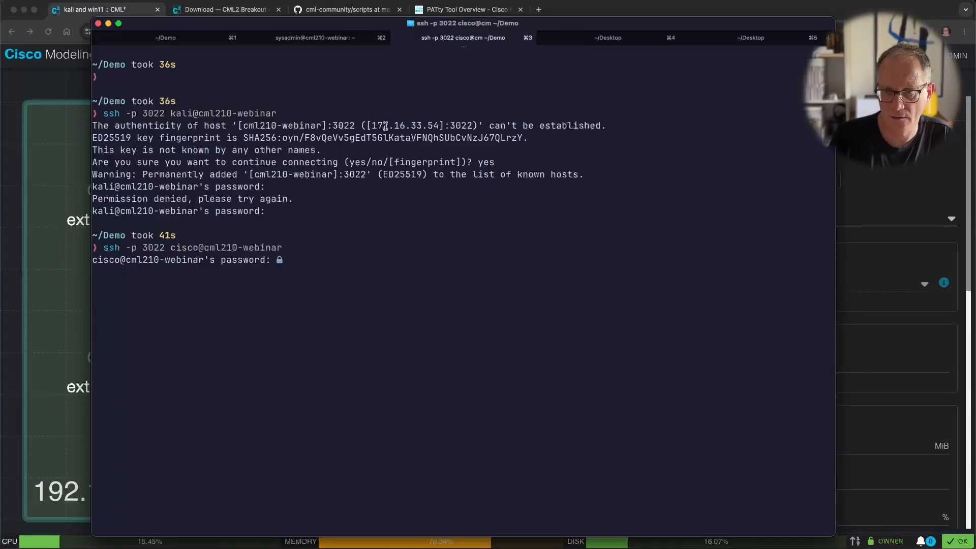
key("Return")
key("Return")
key("Return")
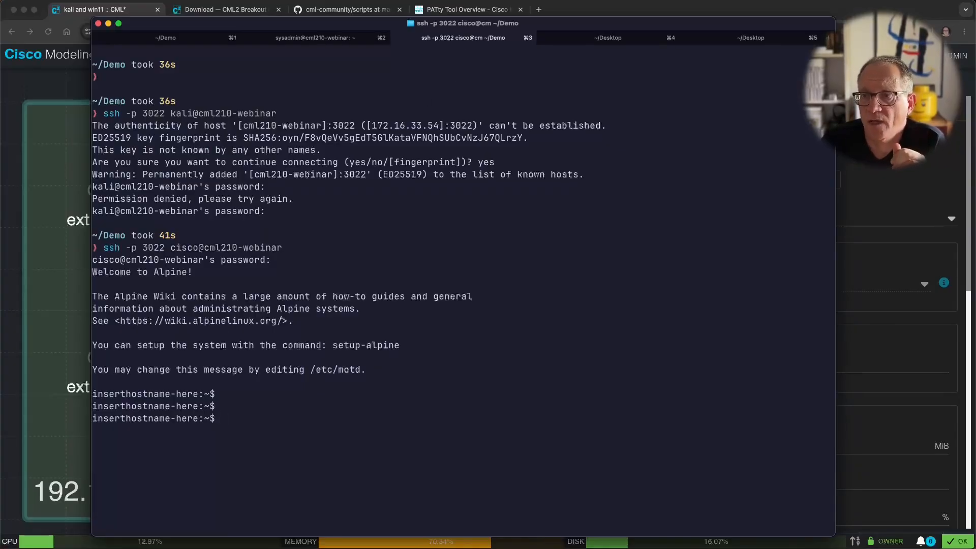
left_click(572, 11)
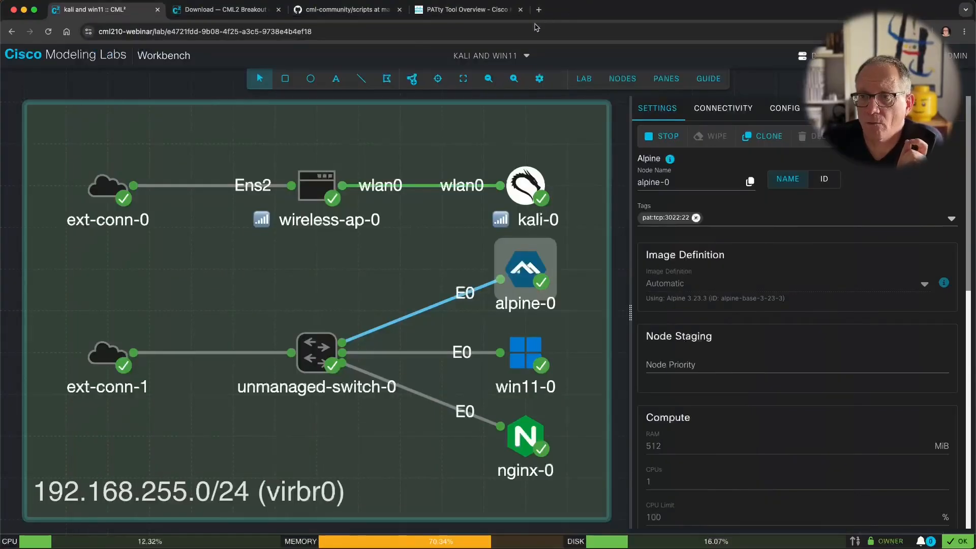
left_click(346, 9)
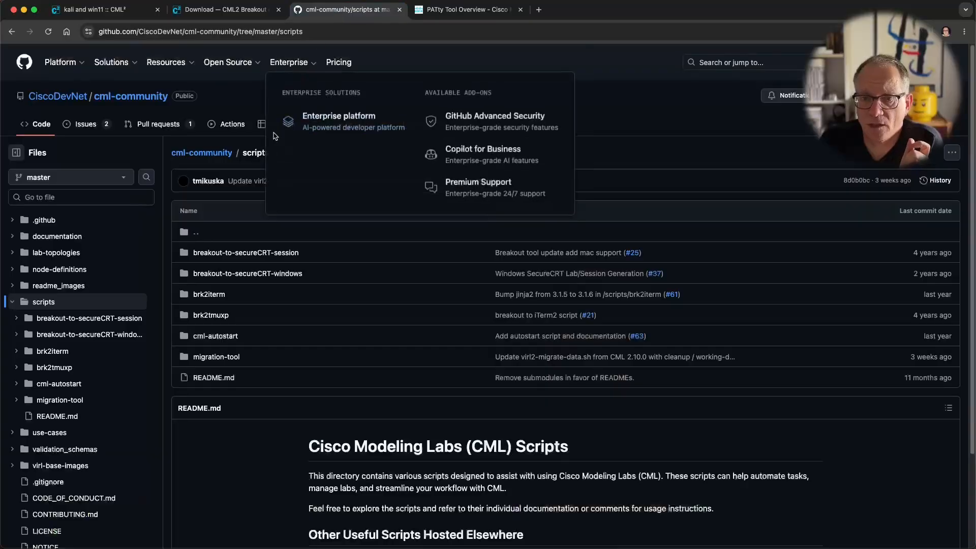